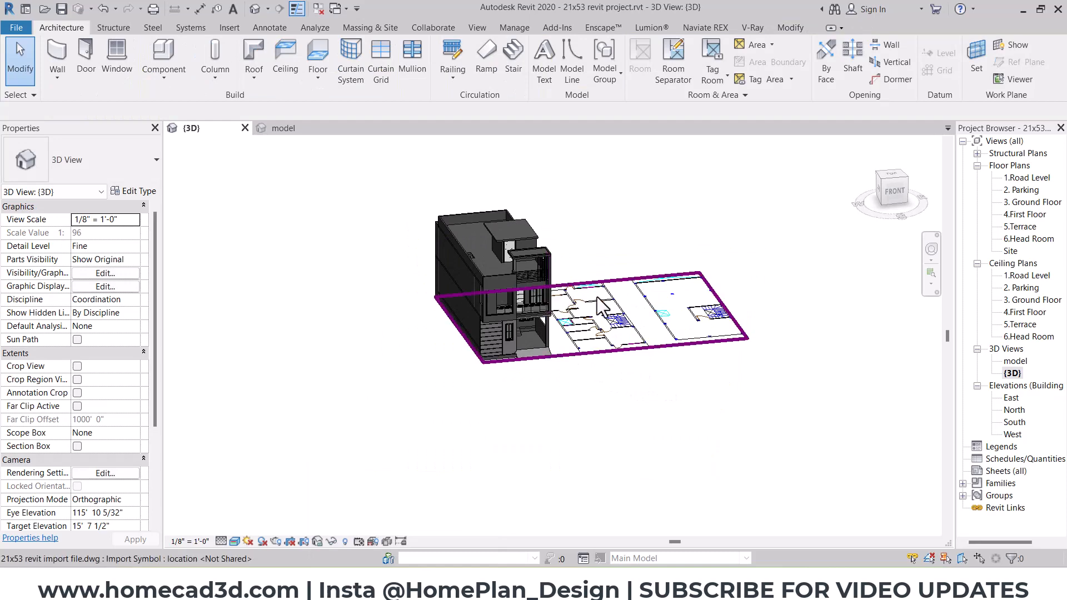
# - Hide the imported 21x53 DWG plan in the 3D view so only the house is shown
pyautogui.rightClick(600, 305)
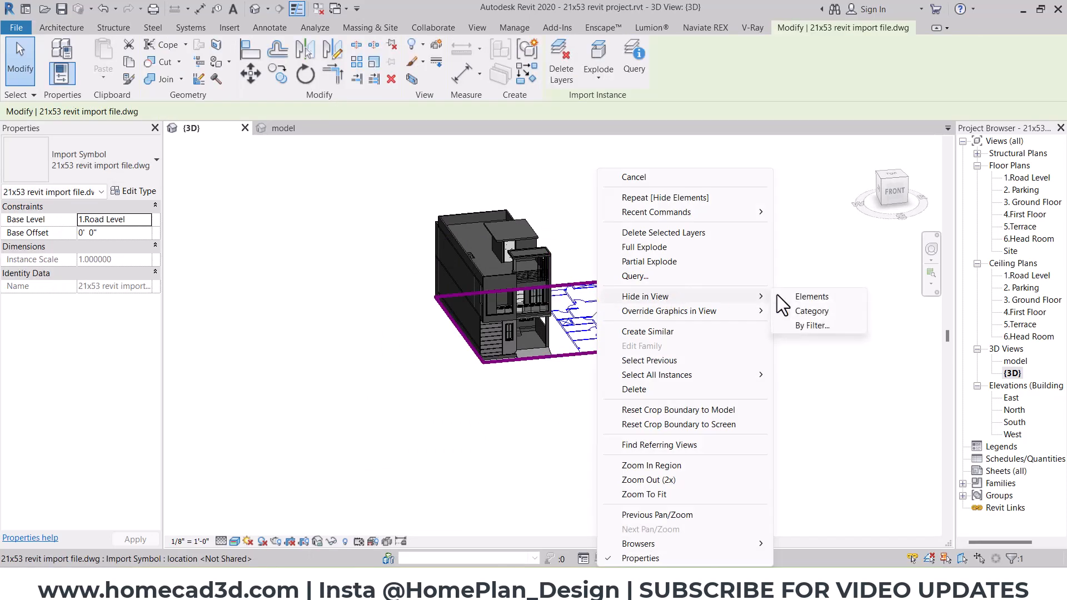
pyautogui.click(810, 297)
pyautogui.scroll(3, 501, 302)
pyautogui.moveTo(500, 303); pyautogui.dragTo(524, 407, button='middle')
pyautogui.keyDown('shift'); pyautogui.moveTo(591, 398); pyautogui.dragTo(599, 390, button='middle'); pyautogui.keyUp('shift')
pyautogui.moveTo(681, 419); pyautogui.dragTo(690, 389, button='middle')
pyautogui.scroll(1, 673, 369)
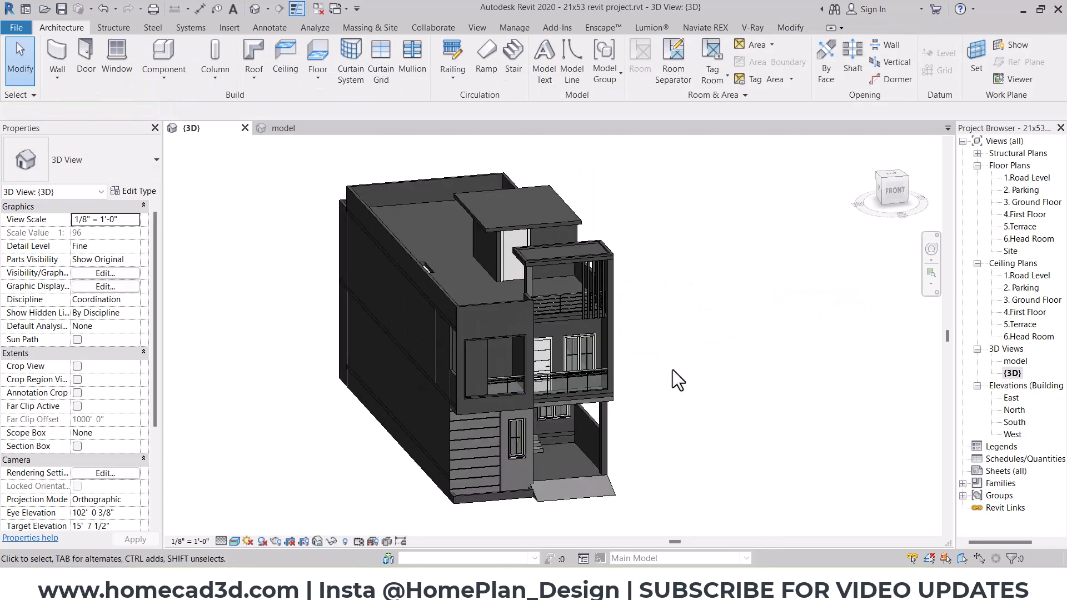
# - Compare the house in the model and {3D} views, returning to the {3D} view
pyautogui.moveTo(748, 244); pyautogui.dragTo(665, 295)
pyautogui.moveTo(863, 470); pyautogui.dragTo(1004, 373)
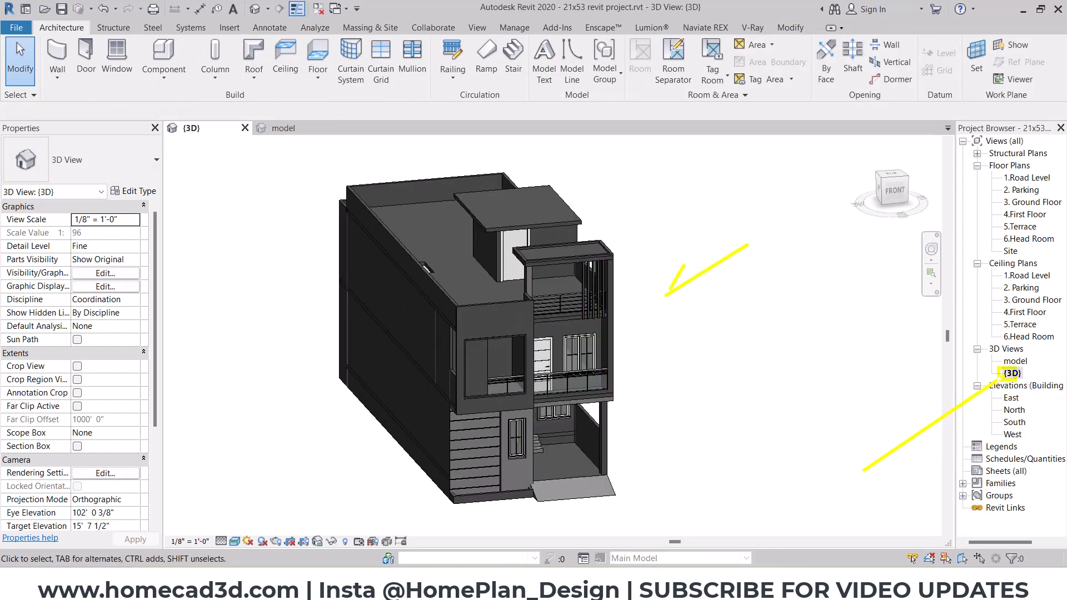
pyautogui.doubleClick(1015, 362)
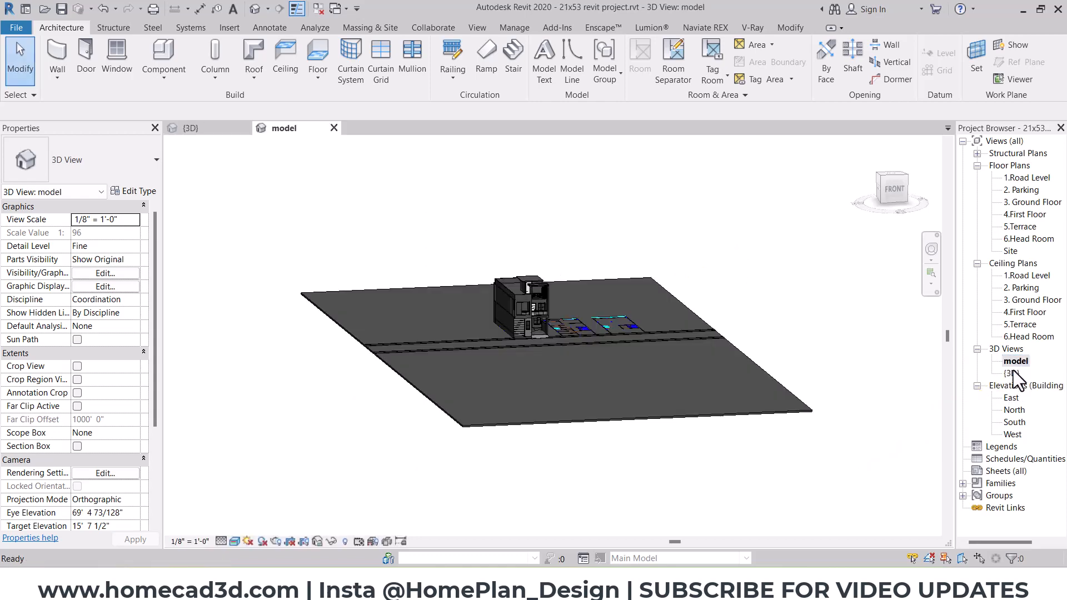
pyautogui.doubleClick(1012, 373)
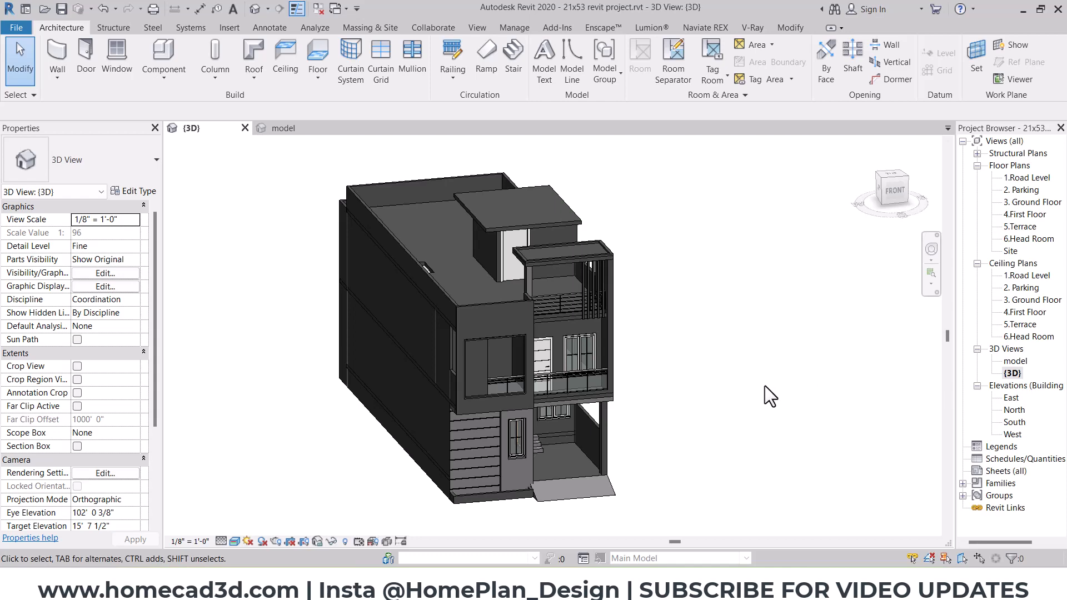
pyautogui.doubleClick(1008, 361)
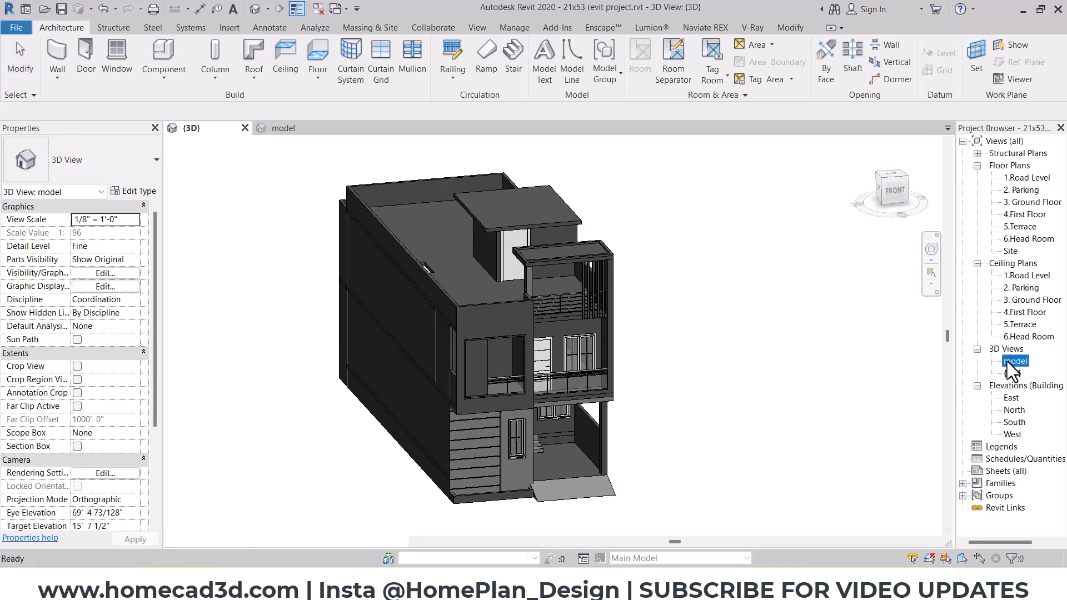
pyautogui.scroll(2, 571, 368)
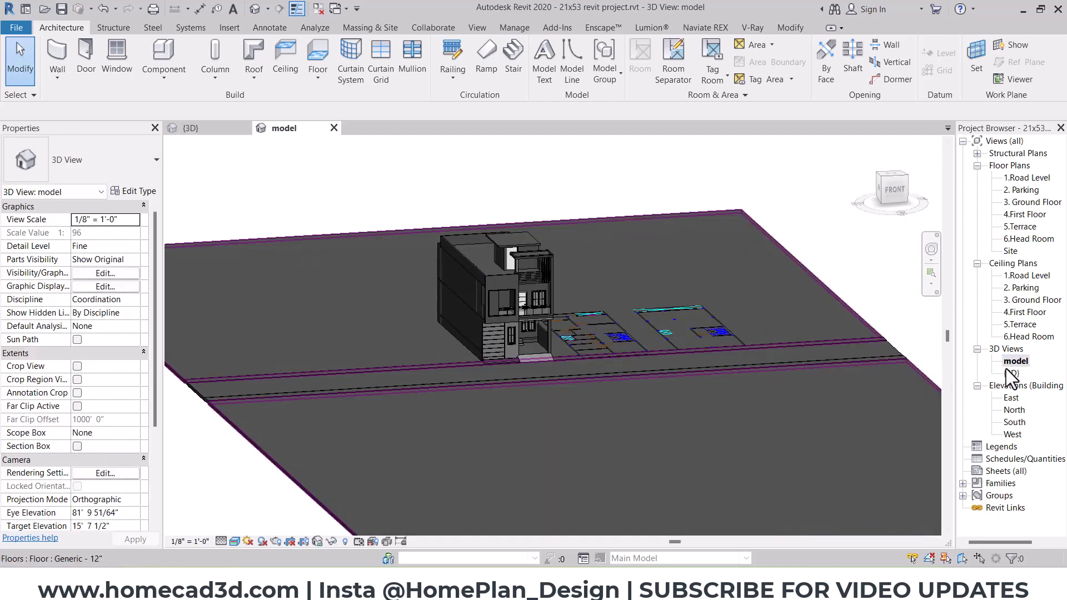
pyautogui.click(1012, 373)
pyautogui.doubleClick(1012, 374)
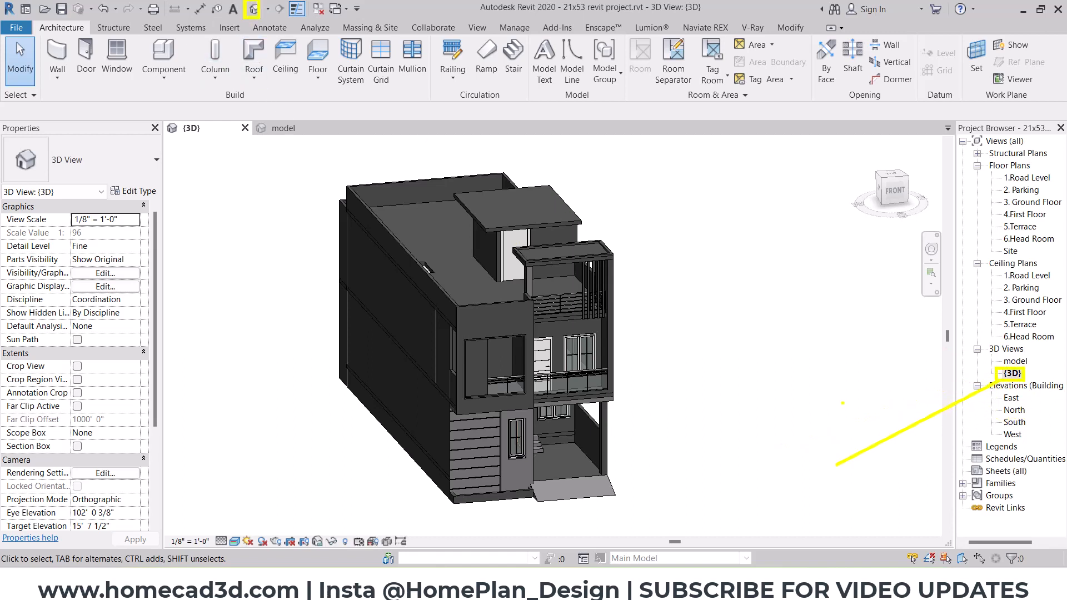
# - Examine the parking entrance in the model and the main gate in the Snipping Tool reference image, and minimize the image
pyautogui.click(572, 482)
pyautogui.scroll(5, 550, 450)
pyautogui.keyDown('shift'); pyautogui.moveTo(543, 436); pyautogui.dragTo(613, 439, button='middle'); pyautogui.keyUp('shift')
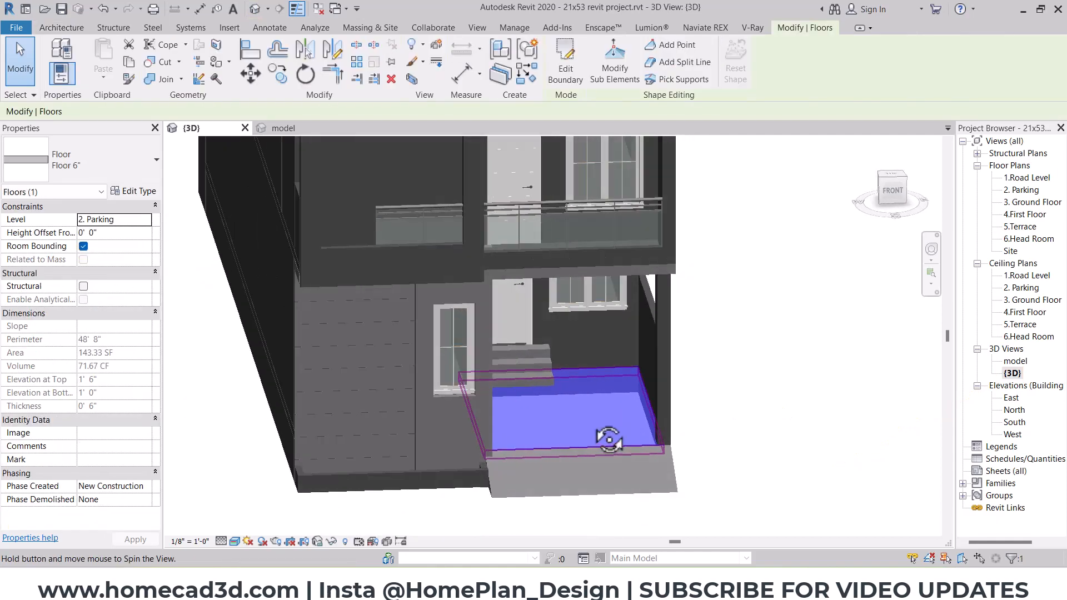
pyautogui.scroll(6, 469, 419)
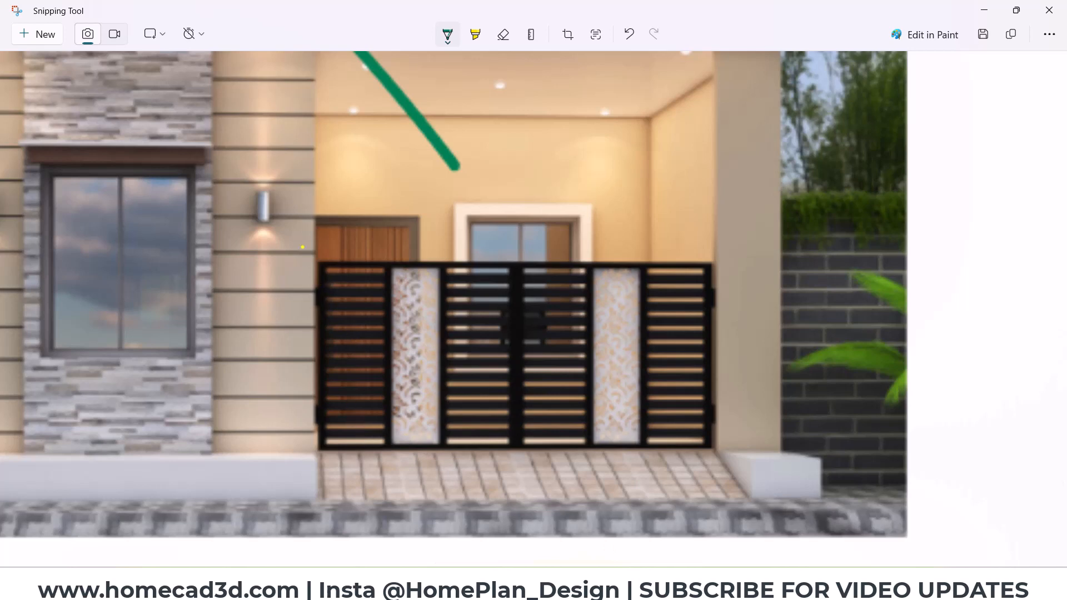
pyautogui.moveTo(281, 192); pyautogui.dragTo(322, 238)
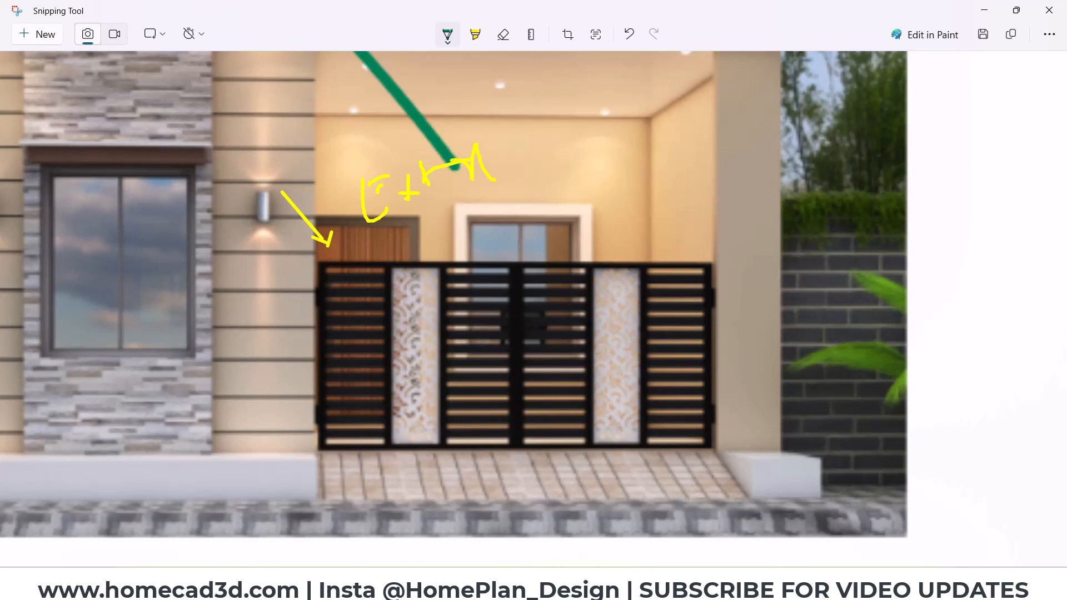
pyautogui.moveTo(532, 132); pyautogui.dragTo(546, 150)
pyautogui.moveTo(481, 204); pyautogui.dragTo(564, 162)
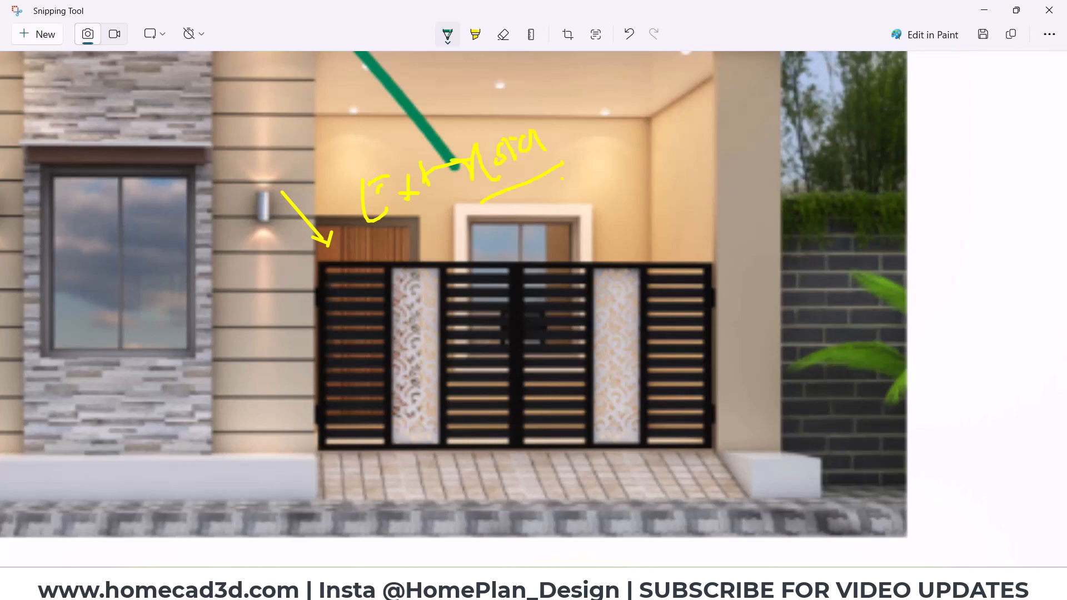
pyautogui.press('Escape')
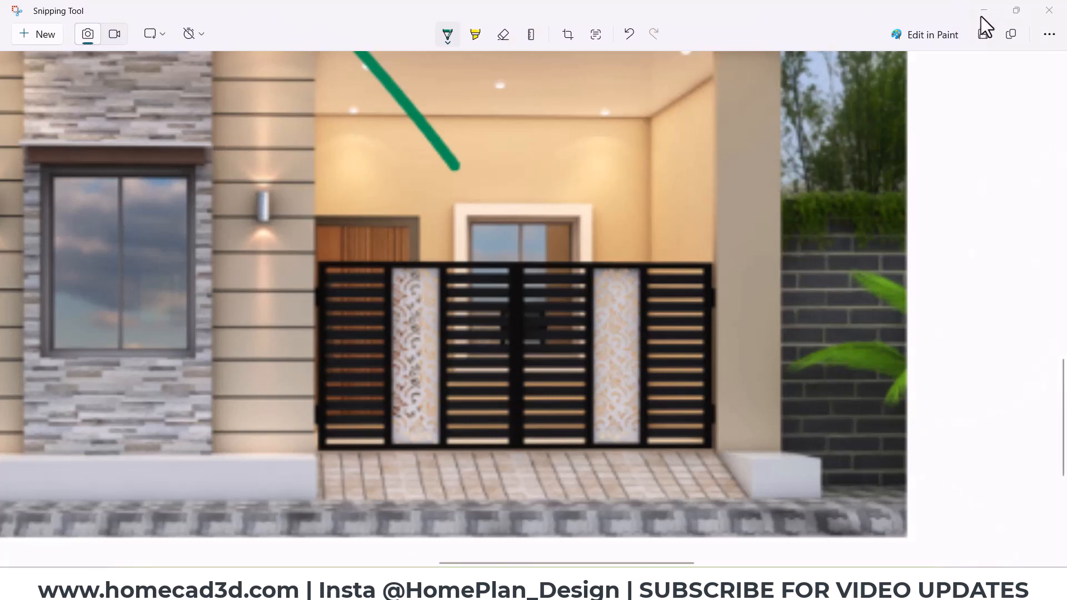
pyautogui.click(983, 11)
pyautogui.press('Escape')
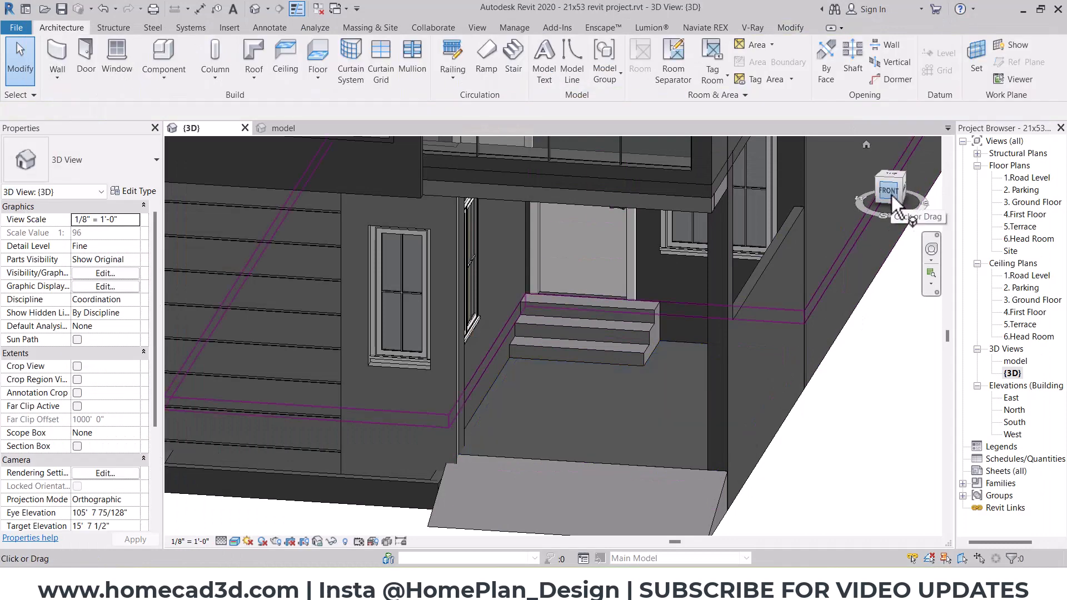
# - From the front of the house, create an in-place model in the Doors category named Gate
pyautogui.click(891, 192)
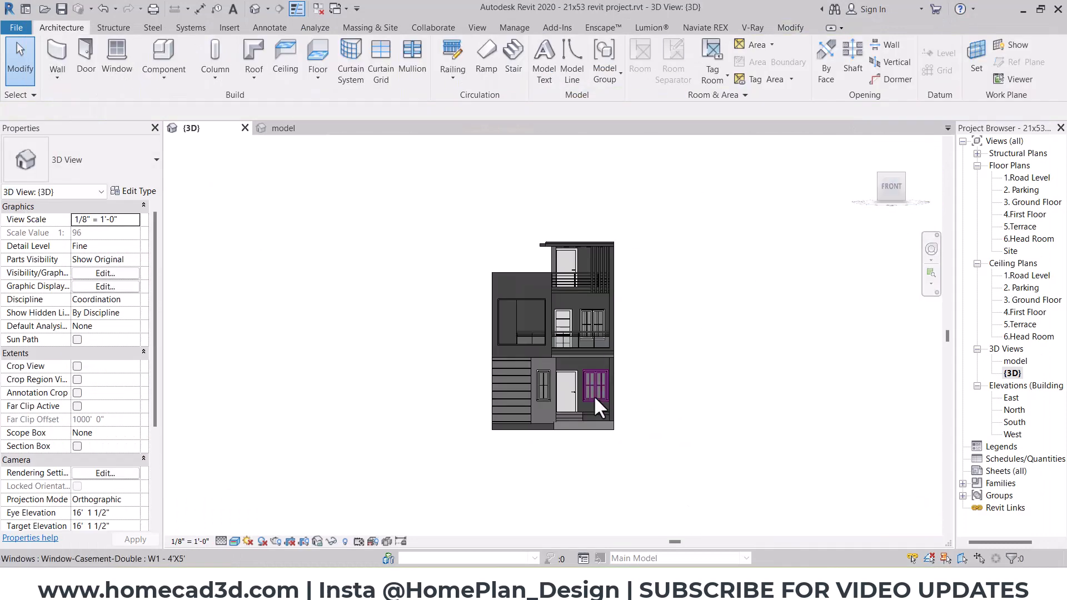
pyautogui.scroll(6, 612, 400)
pyautogui.click(170, 84)
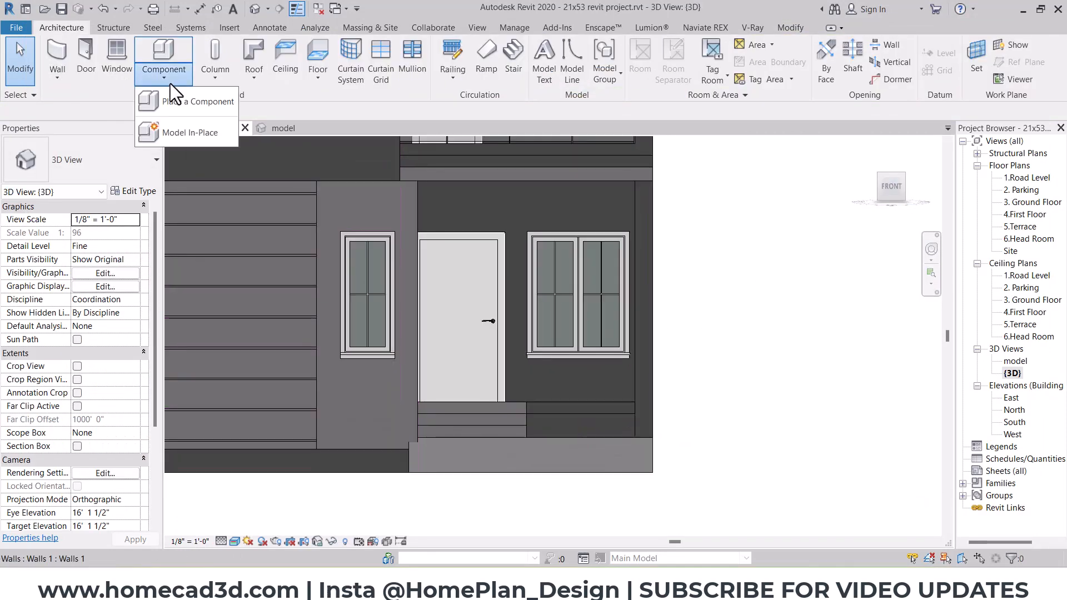
pyautogui.click(172, 129)
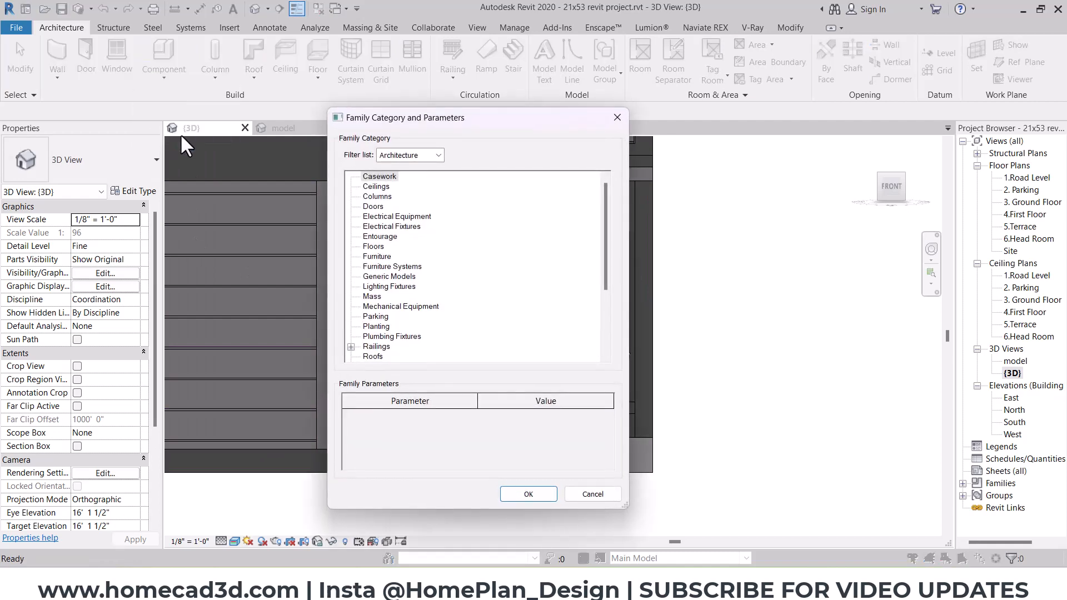
pyautogui.click(371, 206)
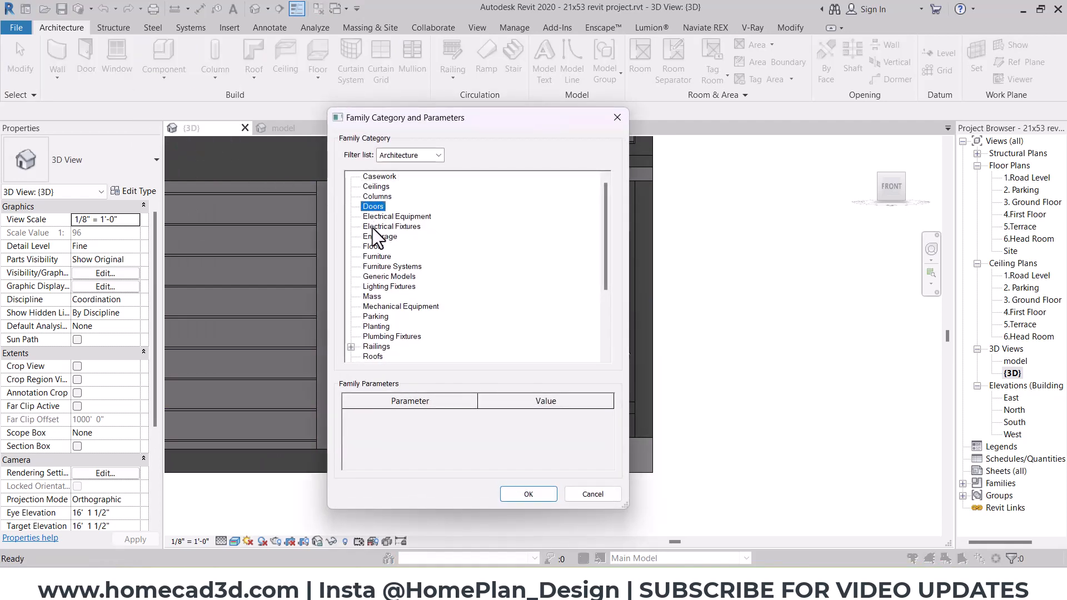
pyautogui.click(525, 494)
pyautogui.write('Gate')
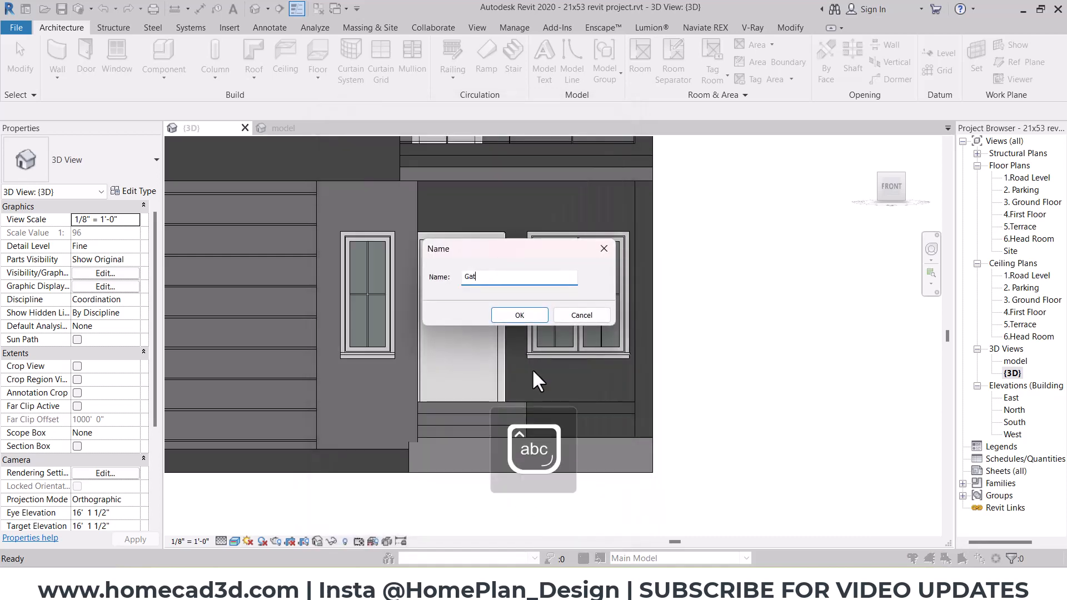
pyautogui.click(528, 315)
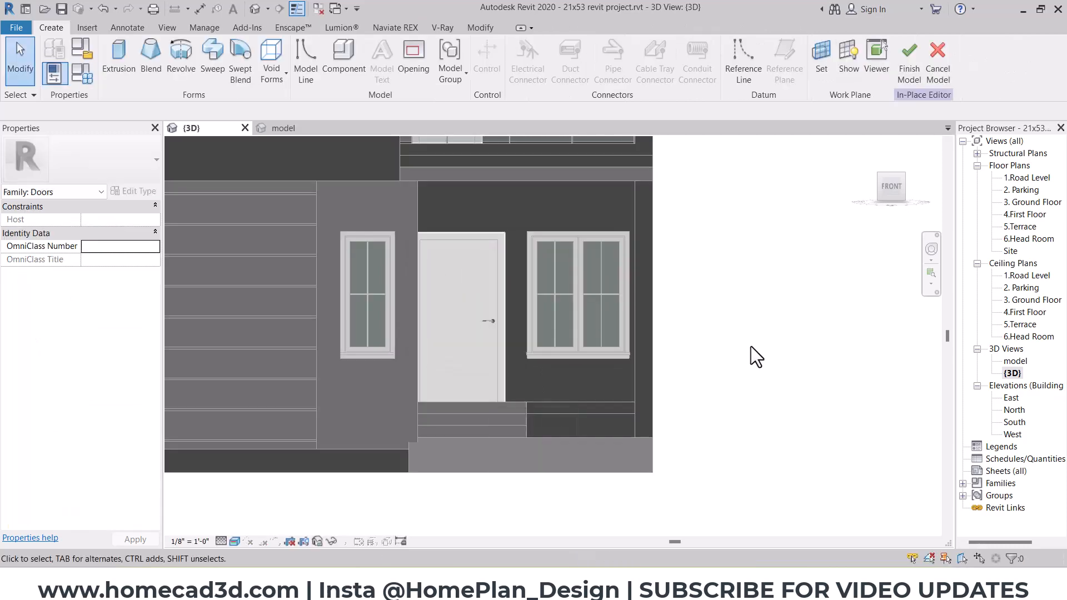
# - Start an extrusion and set its work plane to the front face of the rectangular column at the parking entrance
pyautogui.click(124, 61)
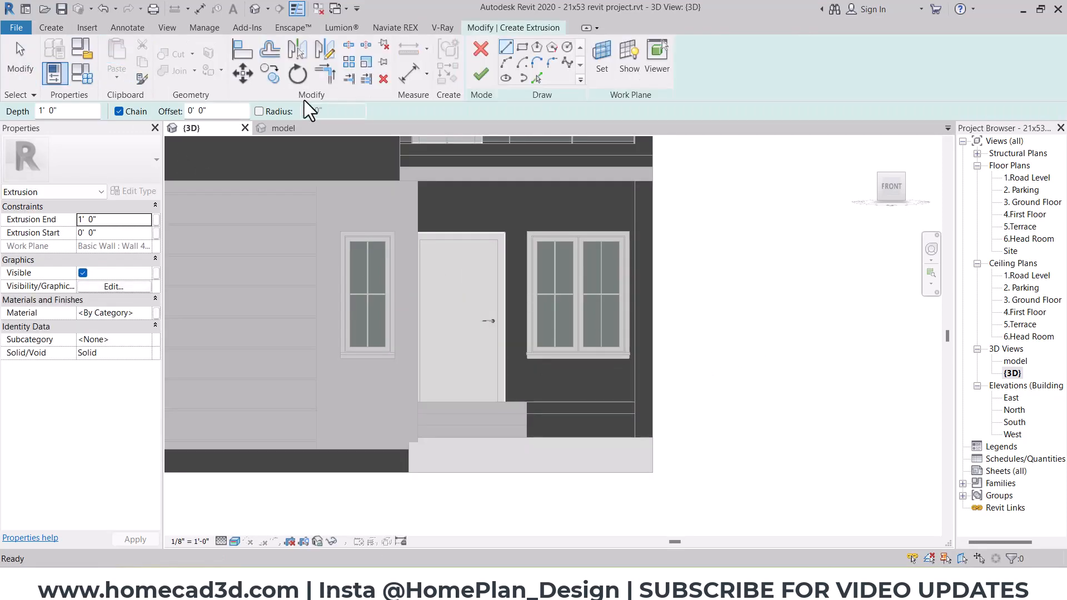
pyautogui.click(602, 56)
pyautogui.click(490, 181)
pyautogui.click(525, 243)
pyautogui.scroll(2, 616, 408)
pyautogui.moveTo(643, 369)
pyautogui.keyDown('shift'); pyautogui.mouseDown(button='middle')
pyautogui.moveTo(745, 439)
pyautogui.moveTo(333, 244)
pyautogui.mouseUp(button='middle'); pyautogui.keyUp('shift')
pyautogui.keyDown('shift'); pyautogui.moveTo(333, 244); pyautogui.dragTo(414, 309, button='middle'); pyautogui.keyUp('shift')
pyautogui.hotkey('ctrl', '2')
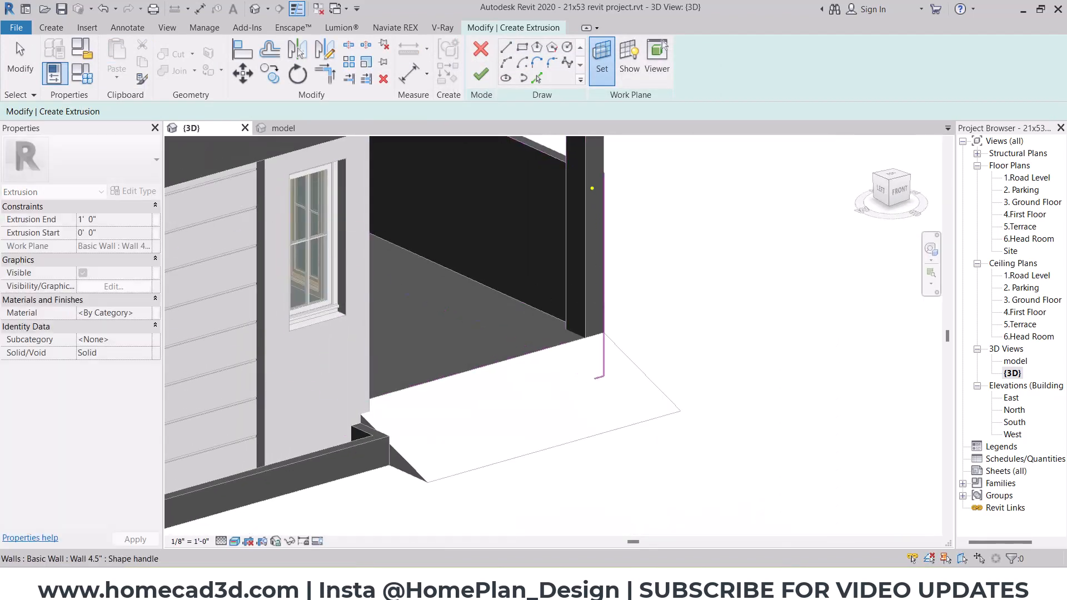
pyautogui.moveTo(592, 188); pyautogui.dragTo(592, 189)
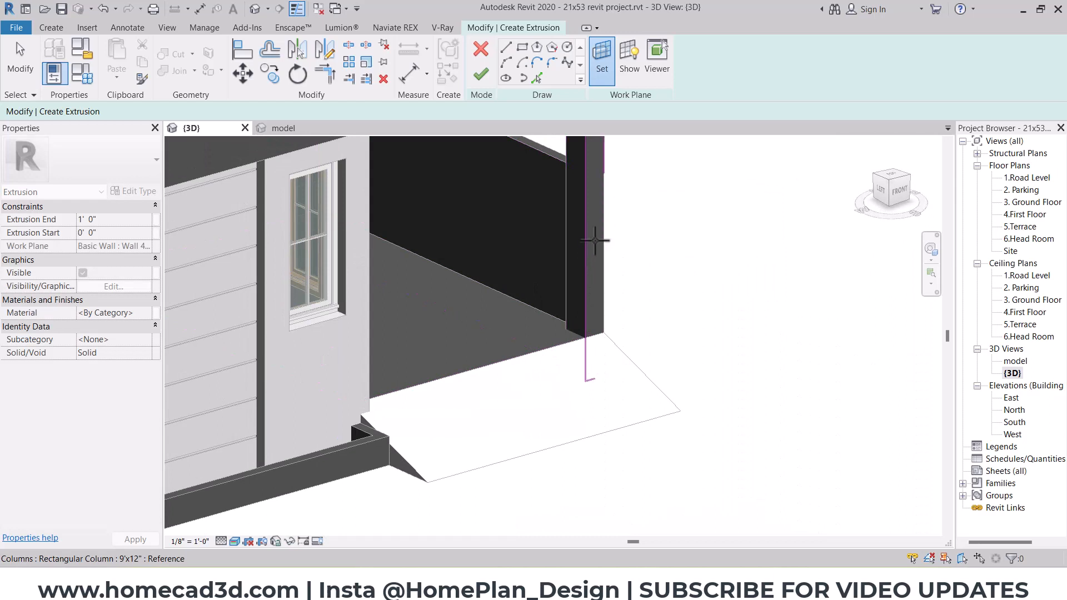
pyautogui.scroll(2, 595, 240)
pyautogui.keyDown('shift'); pyautogui.moveTo(594, 240); pyautogui.dragTo(593, 228, button='middle'); pyautogui.keyUp('shift')
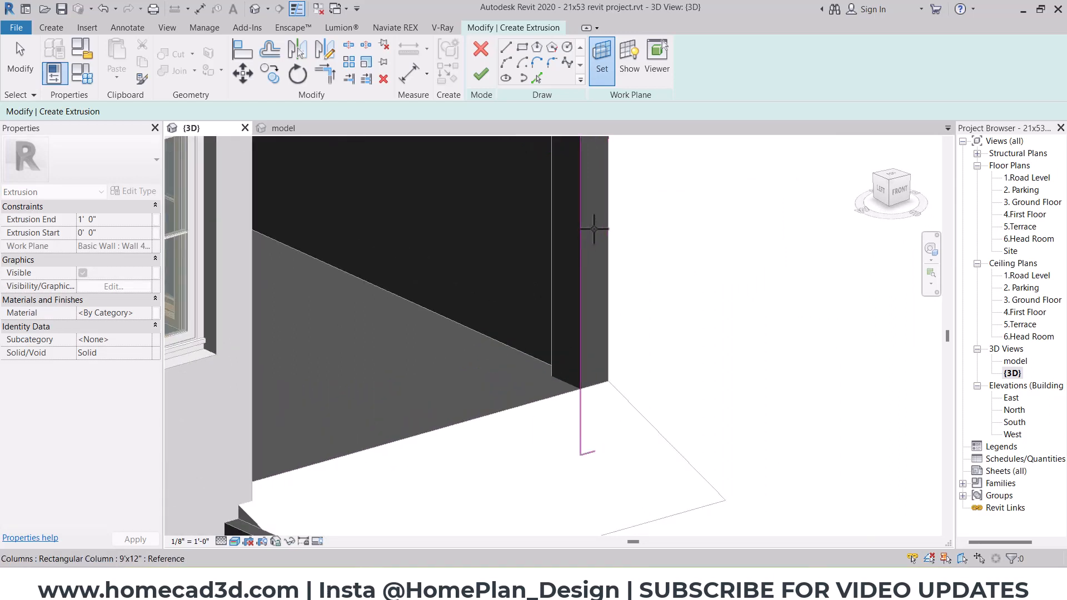
pyautogui.click(593, 227)
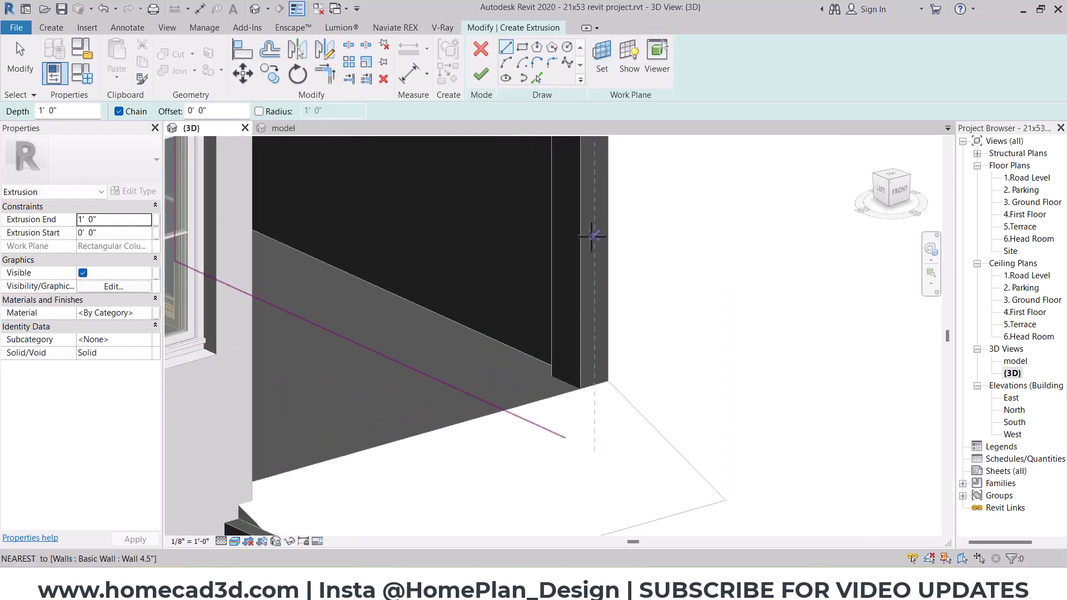
# - Show the extrusion's work plane and stretch its lower edge down to the base of the column at the parking entrance
pyautogui.click(627, 68)
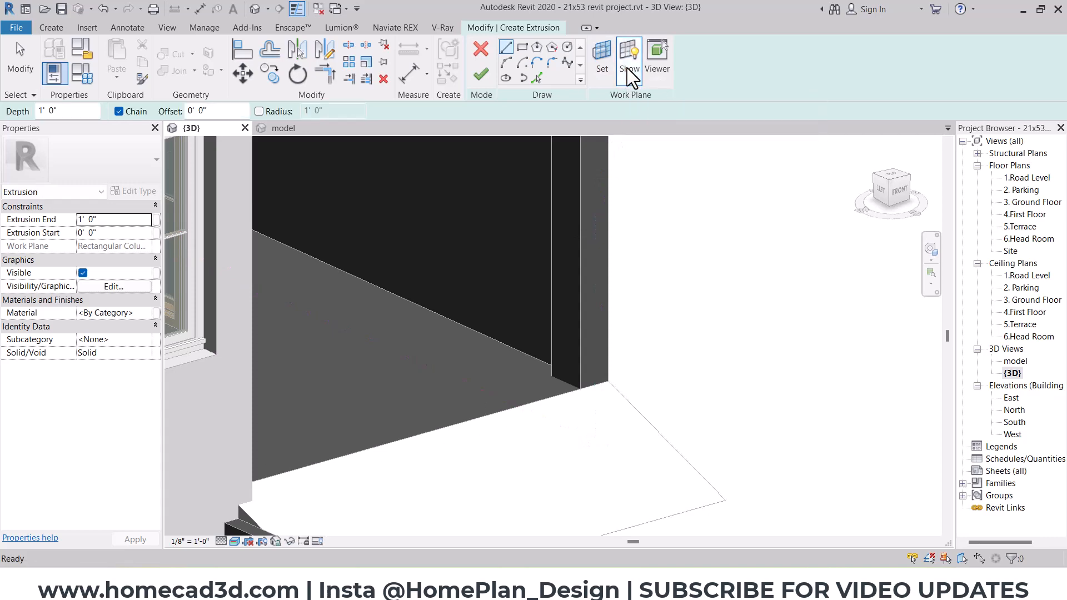
pyautogui.moveTo(619, 174); pyautogui.dragTo(666, 334, button='middle')
pyautogui.scroll(-5, 665, 334)
pyautogui.scroll(3, 667, 374)
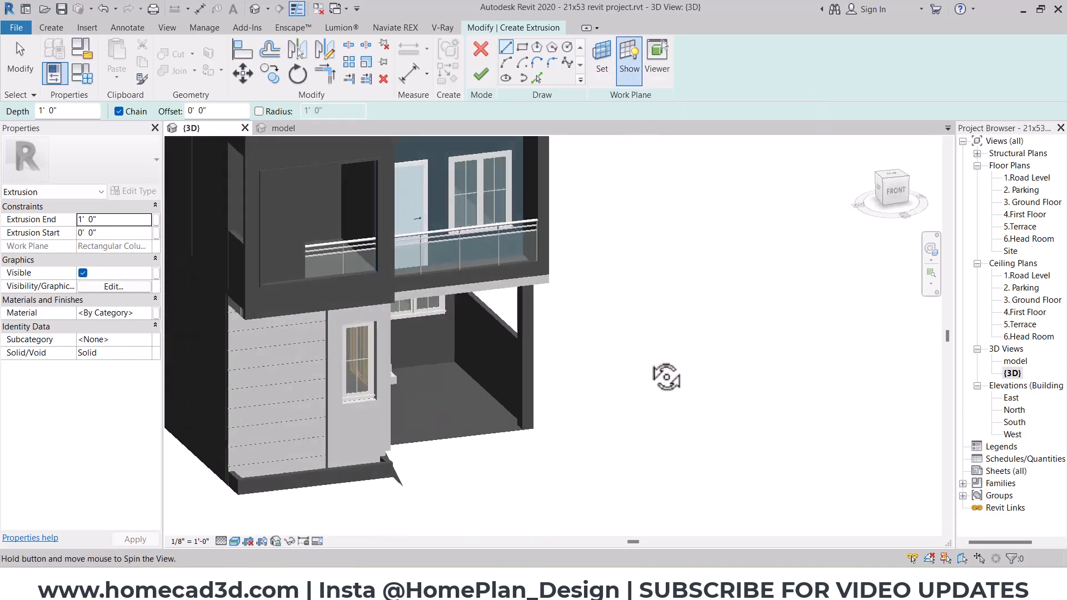
pyautogui.scroll(2, 428, 159)
pyautogui.scroll(-1, 493, 261)
pyautogui.press('Escape')
pyautogui.press('Escape')
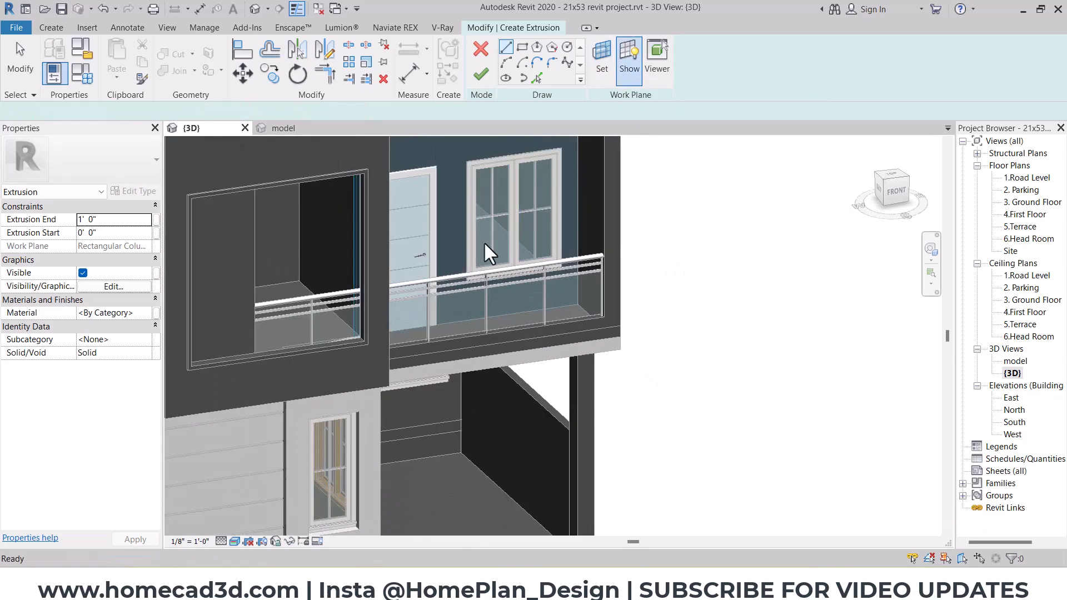
pyautogui.click(472, 323)
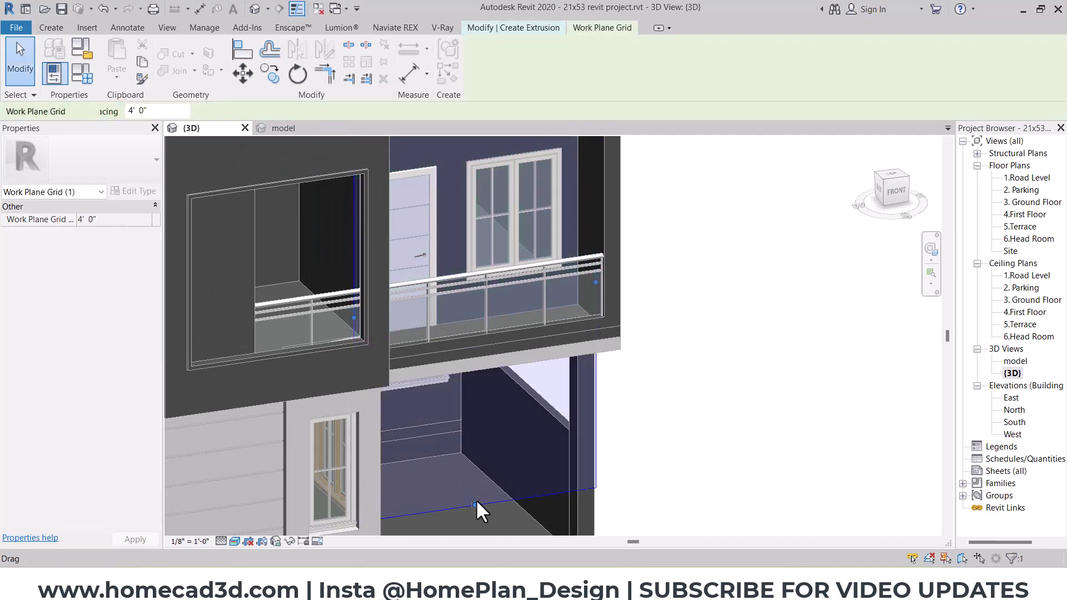
pyautogui.moveTo(476, 502); pyautogui.dragTo(488, 298, button='middle')
pyautogui.moveTo(468, 332); pyautogui.dragTo(466, 408)
pyautogui.press('Escape')
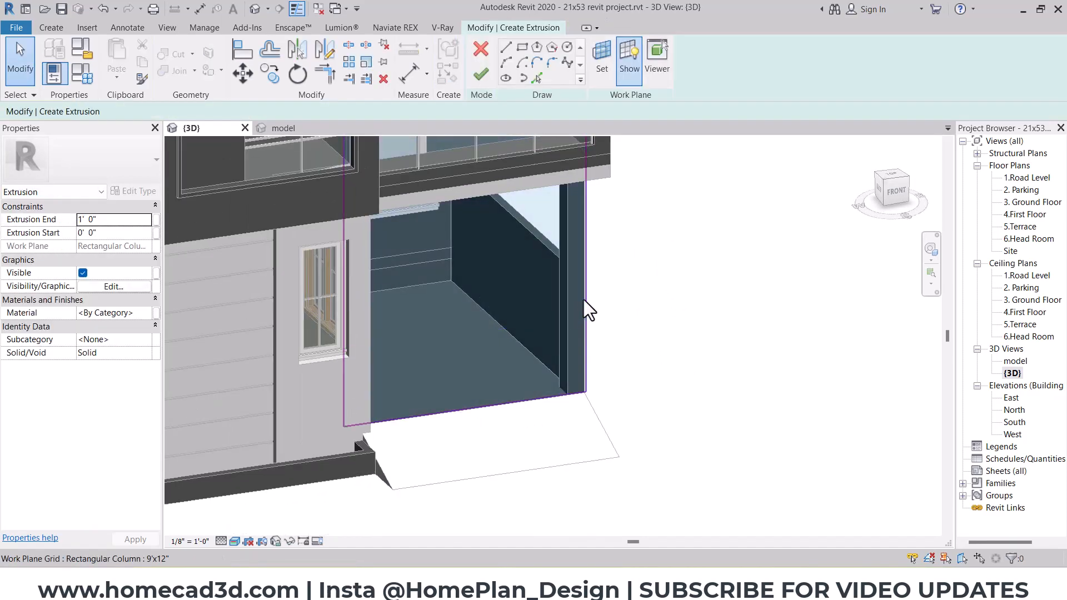
# - Face the front of the house and hide the work plane display around the parking entrance
pyautogui.click(885, 198)
pyautogui.scroll(-4, 570, 298)
pyautogui.moveTo(369, 180); pyautogui.dragTo(522, 338, button='middle')
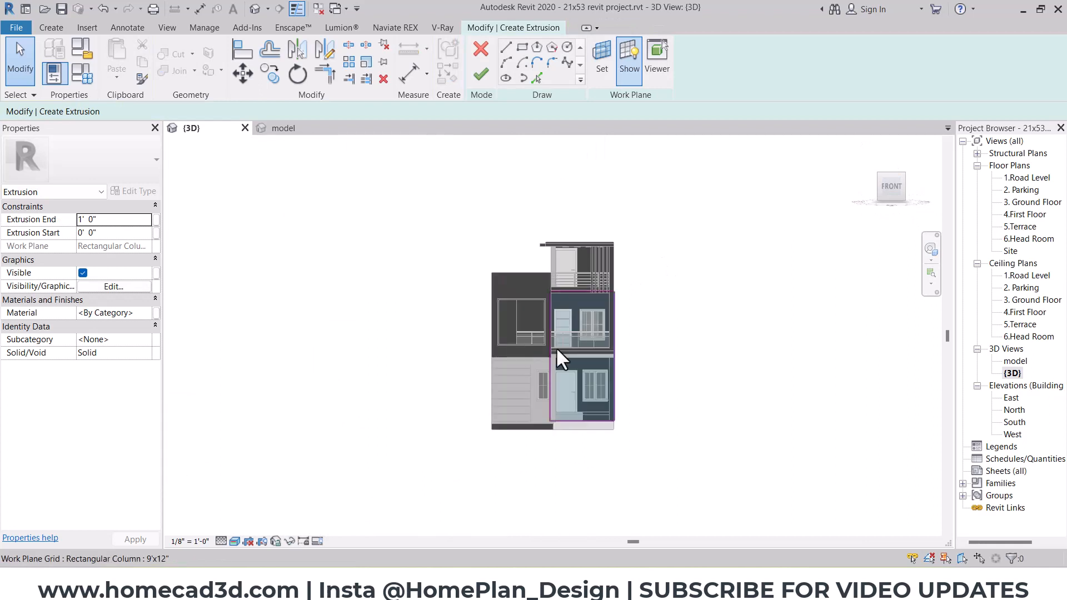
pyautogui.scroll(4, 591, 371)
pyautogui.click(636, 78)
pyautogui.scroll(3, 582, 495)
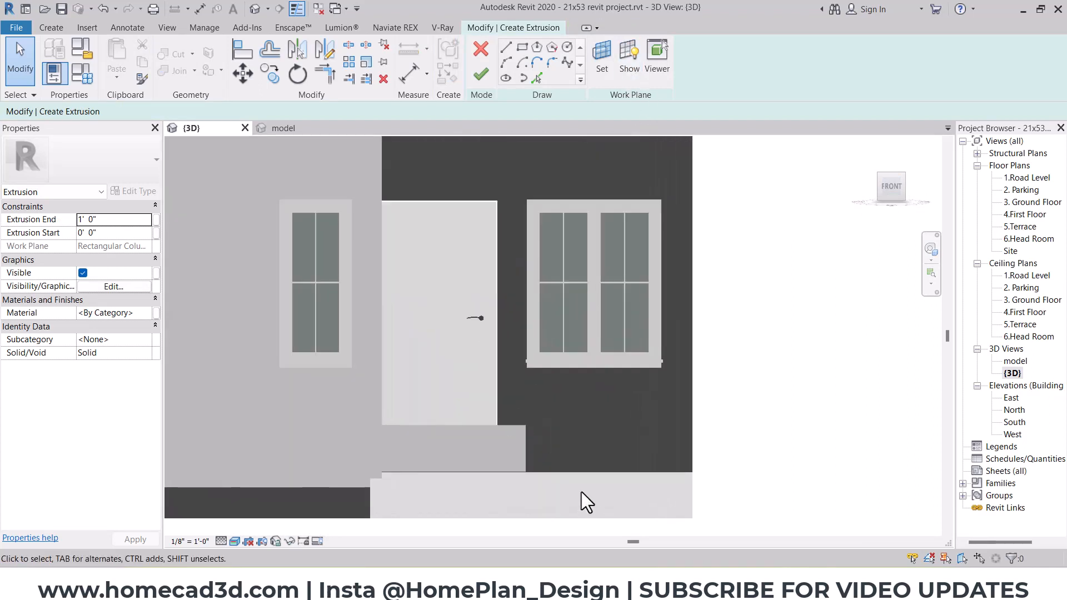
# - Sketch a rectangle for the gate outline across the full width of the parking entrance, starting from its bottom corner
pyautogui.click(54, 29)
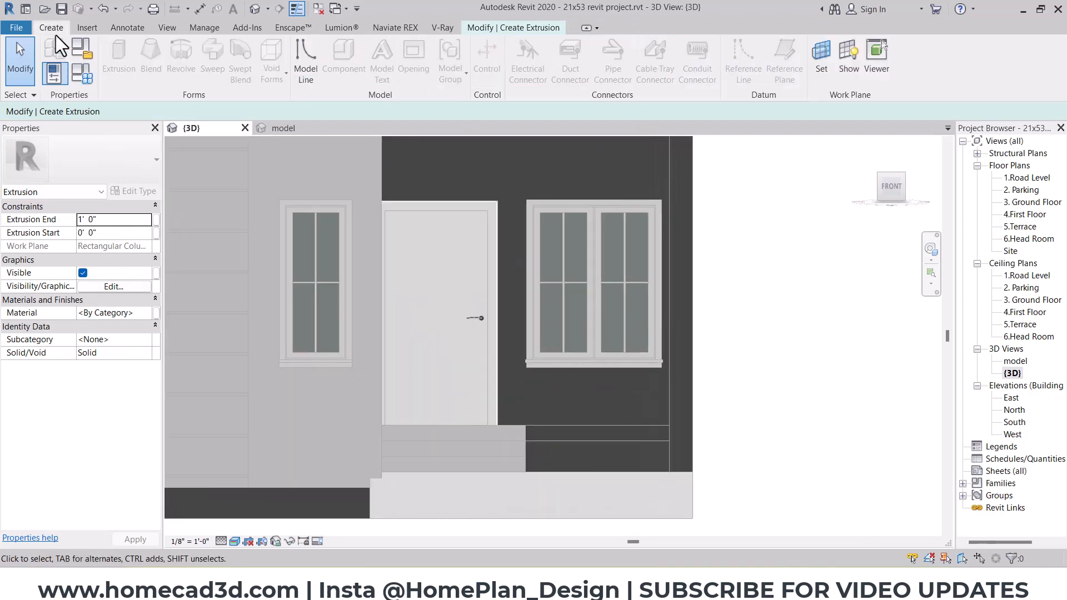
pyautogui.click(475, 31)
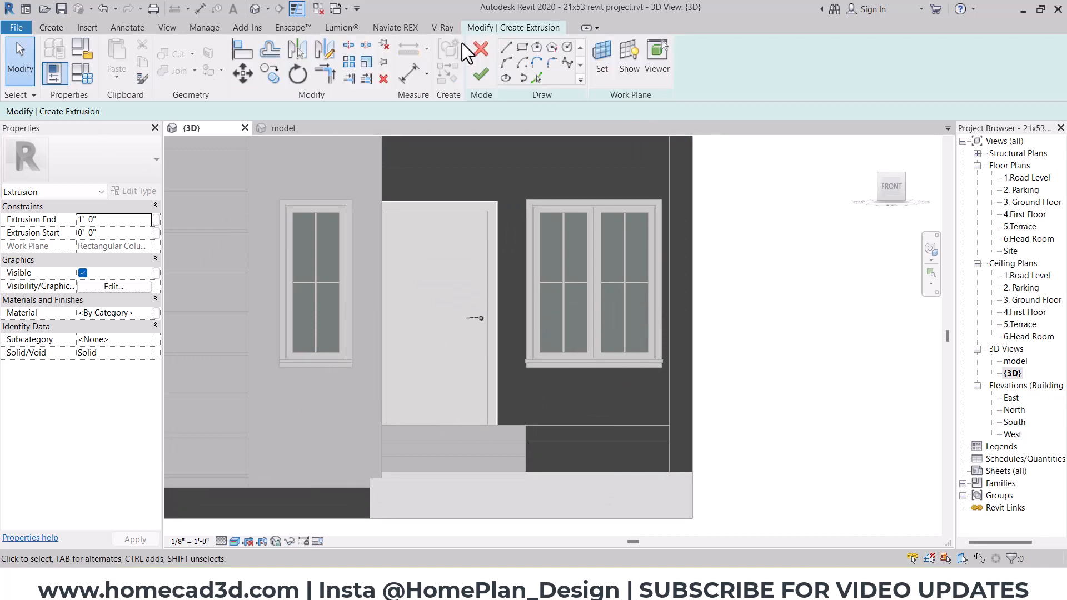
pyautogui.click(522, 49)
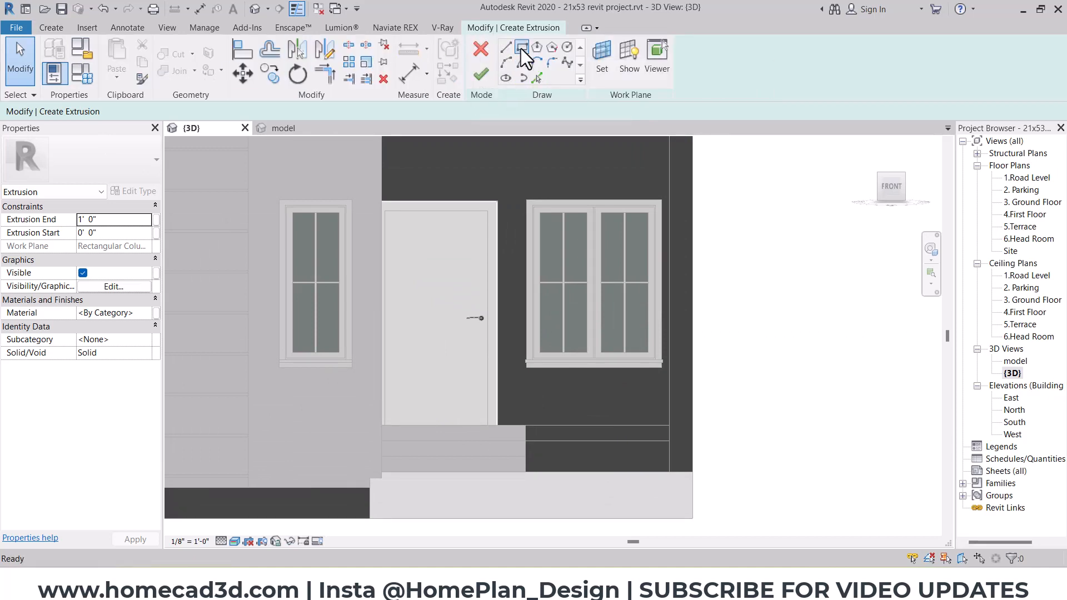
pyautogui.scroll(3, 411, 495)
pyautogui.click(363, 454)
pyautogui.scroll(-2, 362, 455)
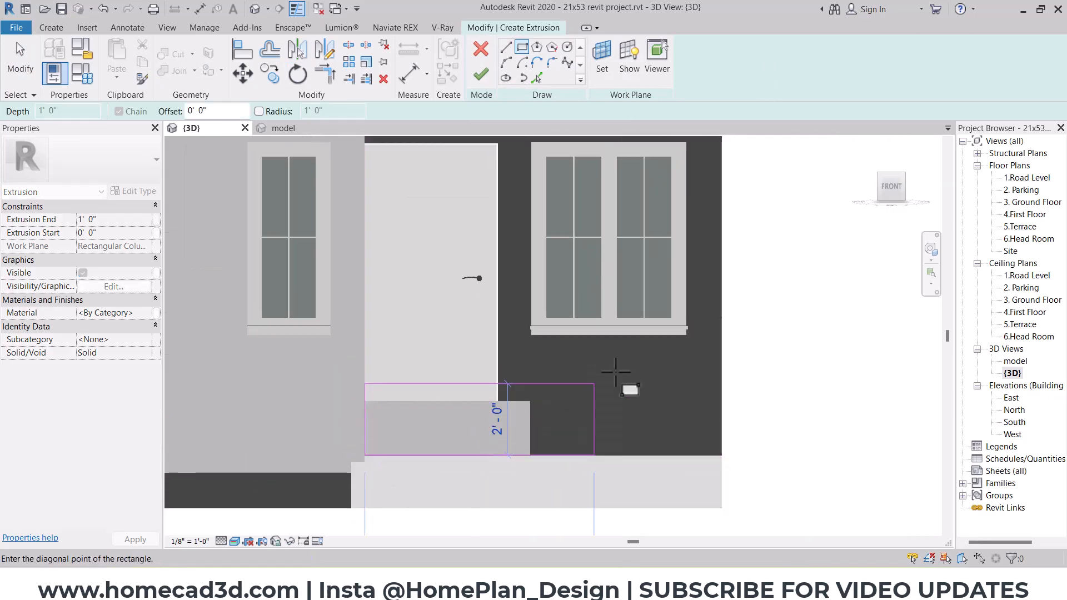
pyautogui.click(696, 310)
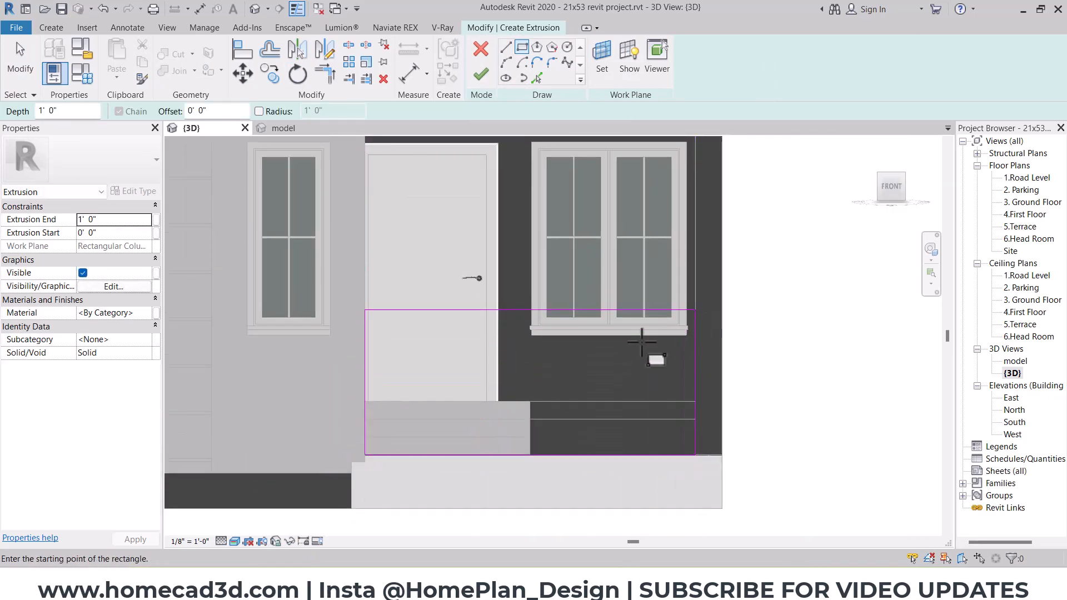
# - Set the 3D view's visual style to Hidden Line and leave the rectangle command
pyautogui.click(234, 541)
pyautogui.click(268, 470)
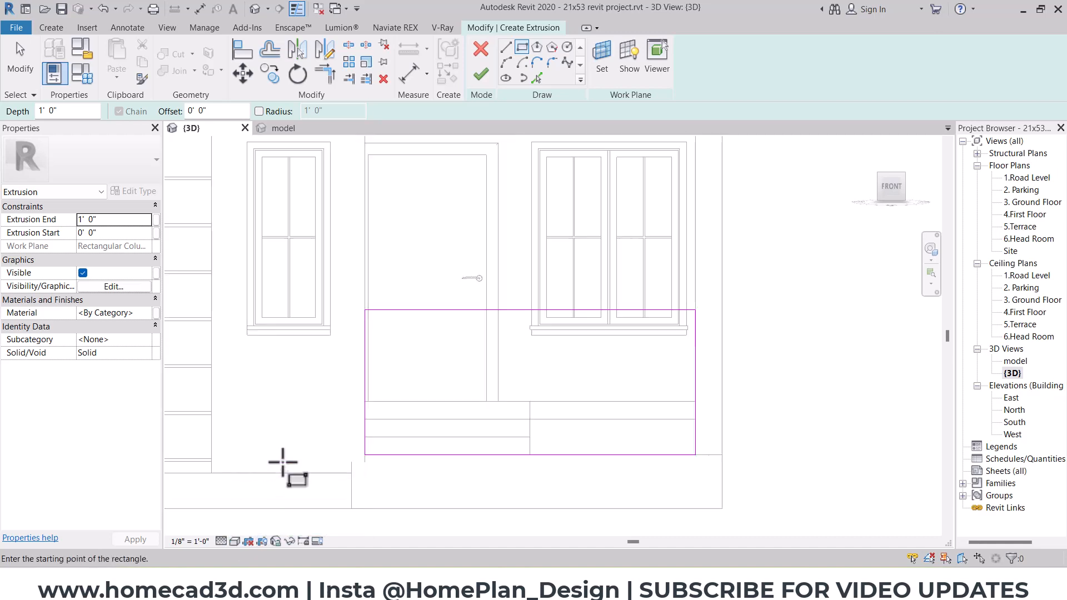
pyautogui.moveTo(431, 365); pyautogui.dragTo(433, 405, button='middle')
pyautogui.press('Escape')
pyautogui.press('Escape')
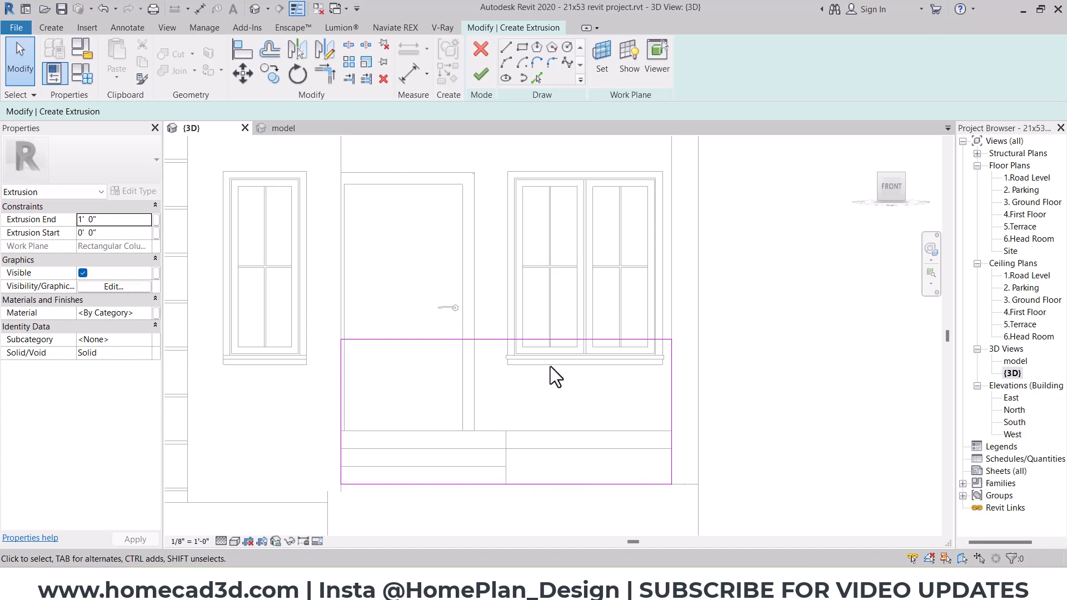
# - Set the gate outline's height to 6' by repositioning its upper edge
pyautogui.click(445, 340)
pyautogui.click(678, 435)
pyautogui.write("6'")
pyautogui.press('Return')
pyautogui.press('Escape')
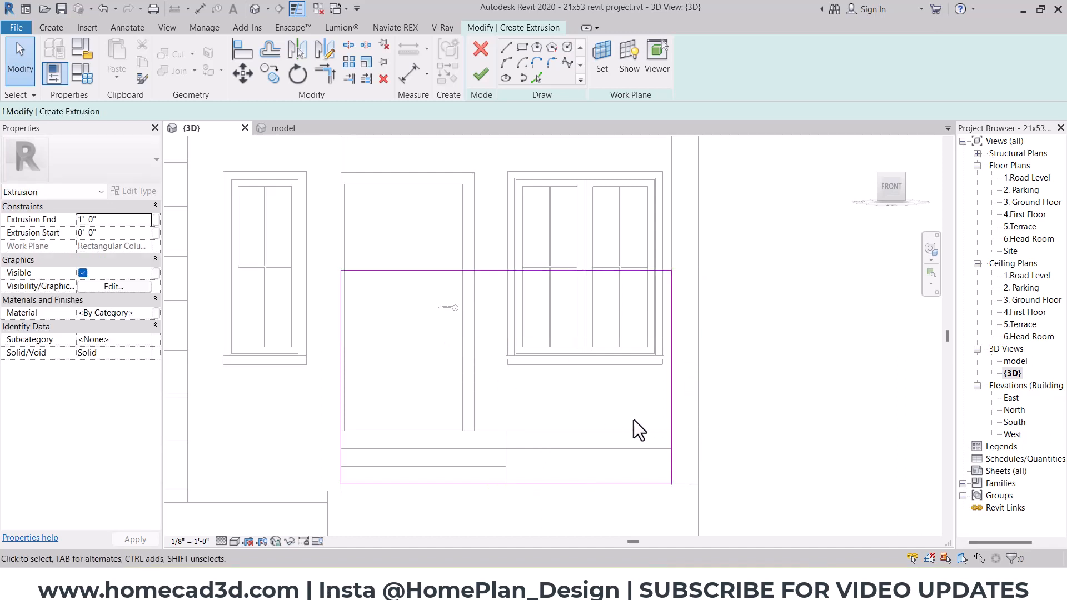
pyautogui.scroll(-3, 651, 391)
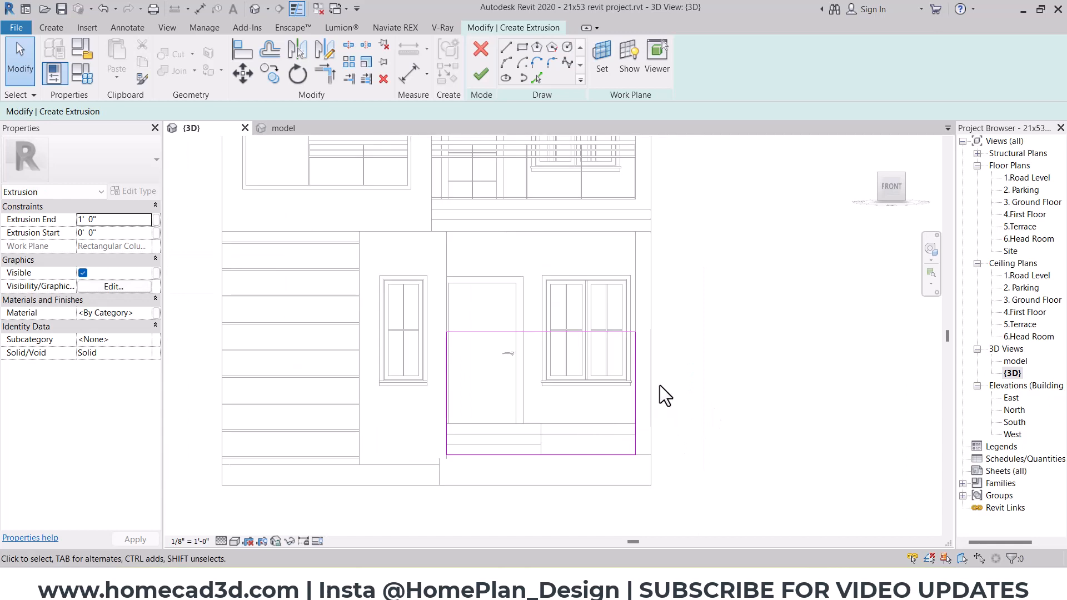
pyautogui.scroll(3, 646, 385)
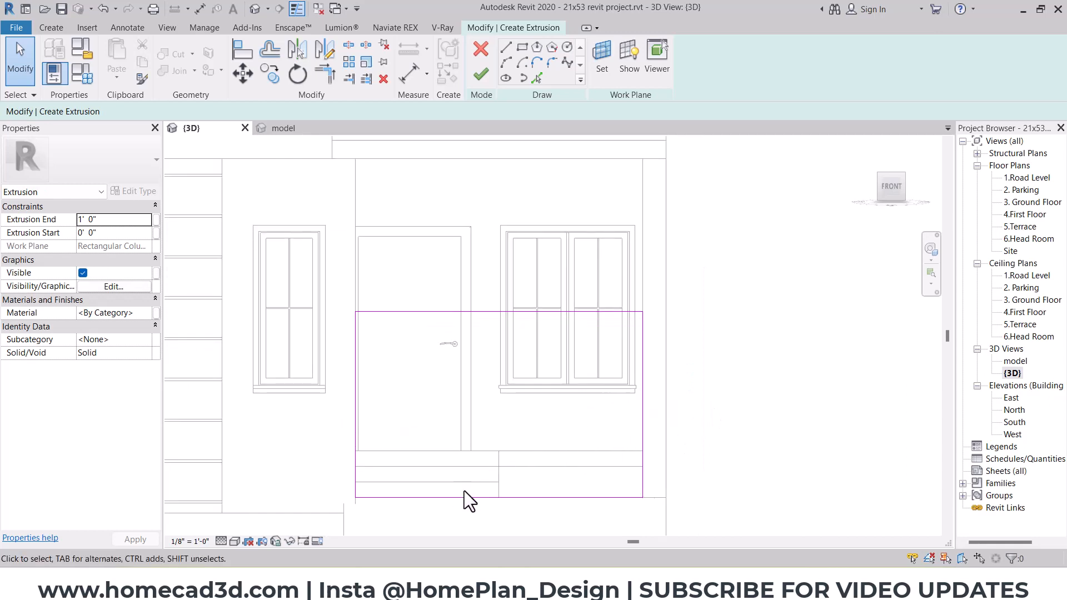
pyautogui.scroll(1, 504, 508)
pyautogui.moveTo(666, 257); pyautogui.dragTo(666, 498)
pyautogui.moveTo(327, 258)
pyautogui.mouseDown()
pyautogui.moveTo(327, 500)
pyautogui.moveTo(676, 494)
pyautogui.mouseUp()
pyautogui.press('Escape')
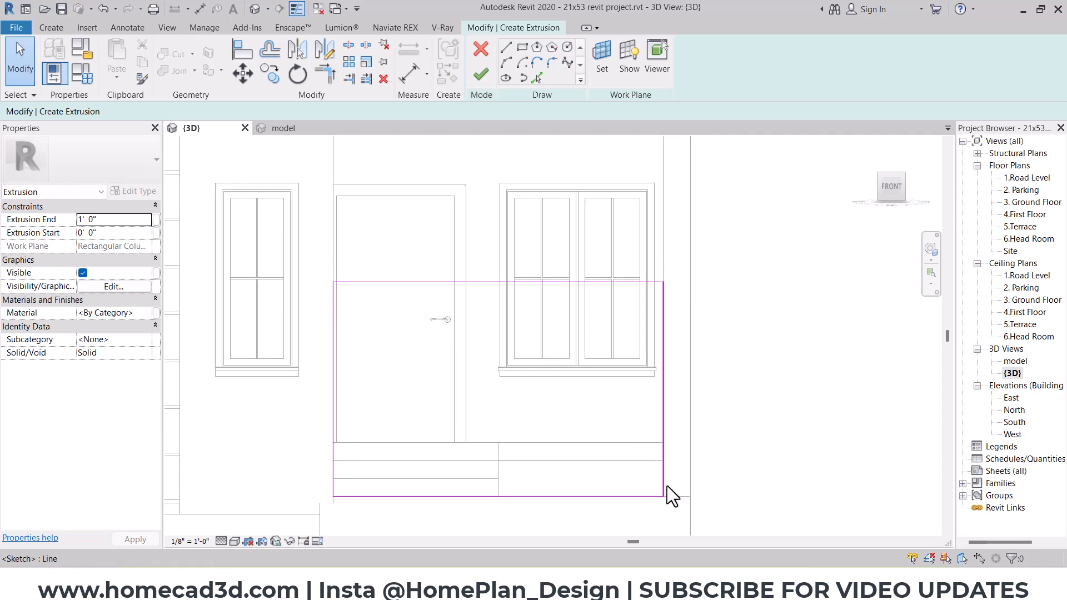
# - Offset both vertical sides of the gate outline inward by 2" without keeping copies of the original lines
pyautogui.click(270, 50)
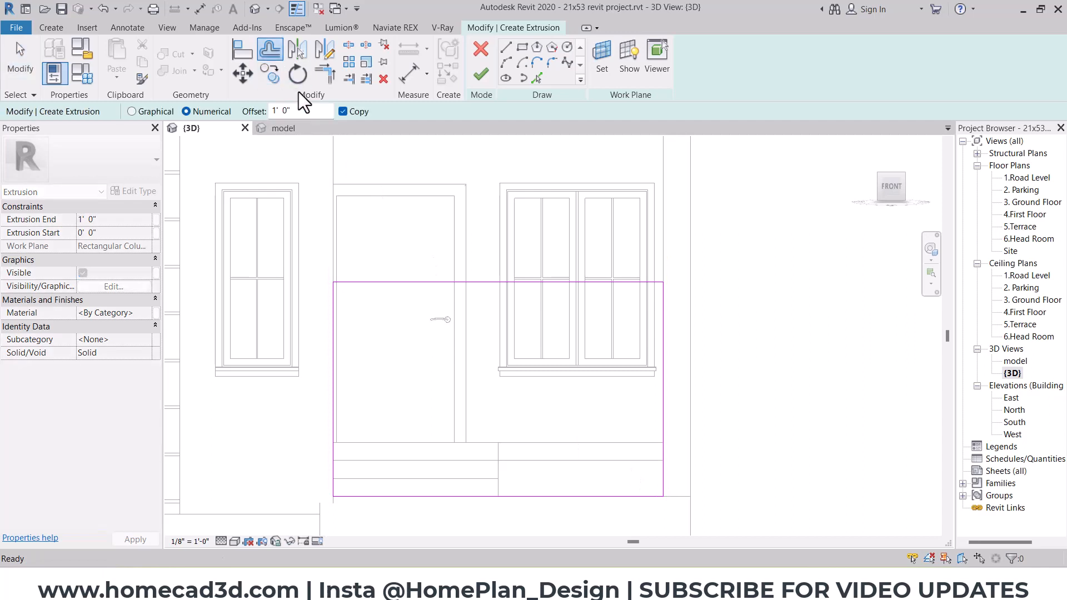
pyautogui.doubleClick(303, 110)
pyautogui.write('3')
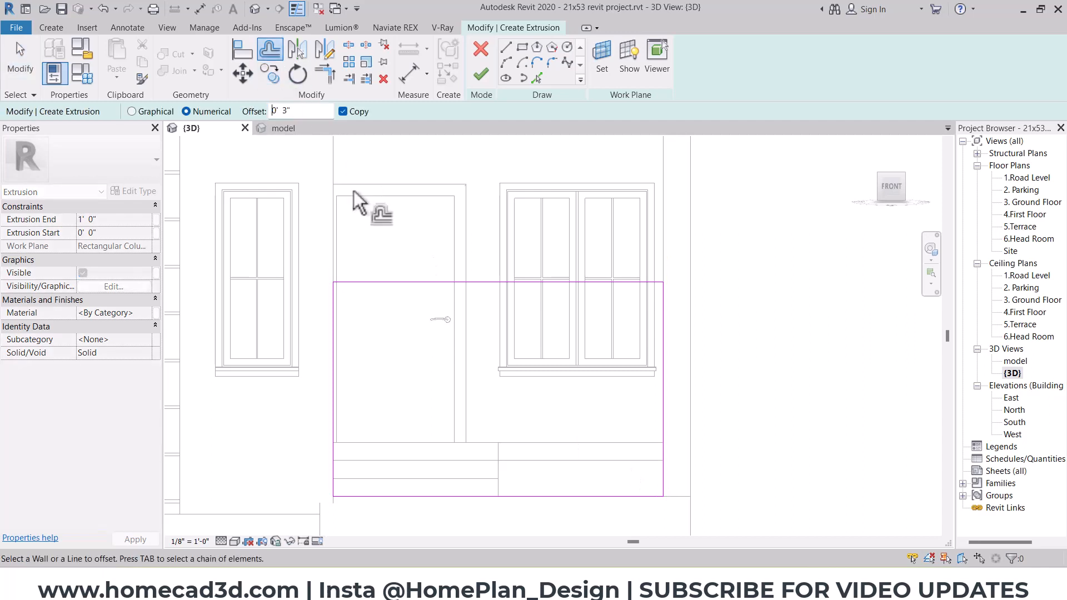
pyautogui.click(355, 115)
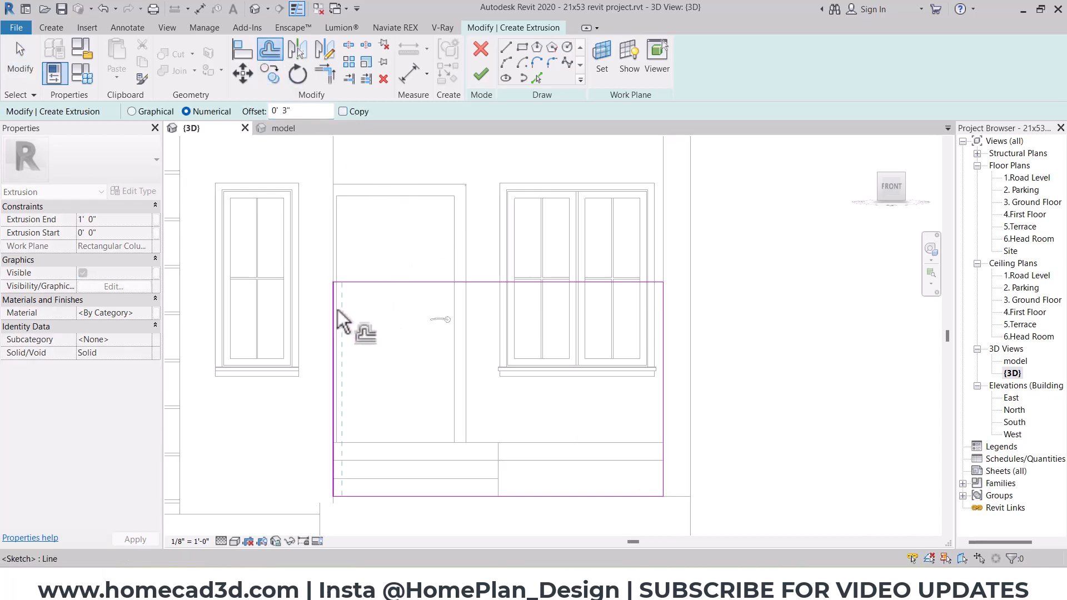
pyautogui.doubleClick(300, 111)
pyautogui.write('2')
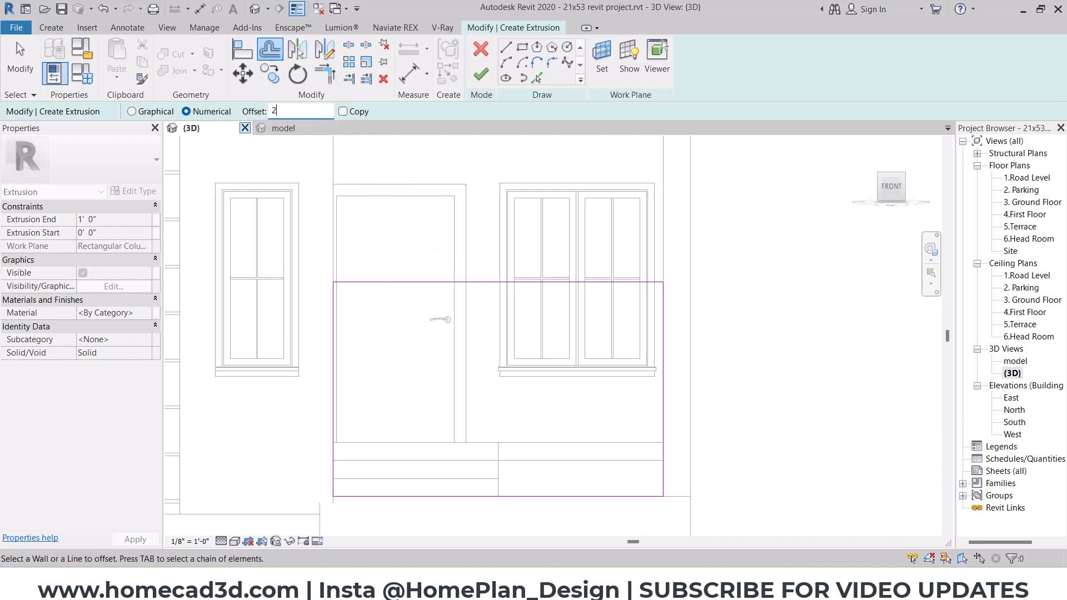
pyautogui.click(336, 333)
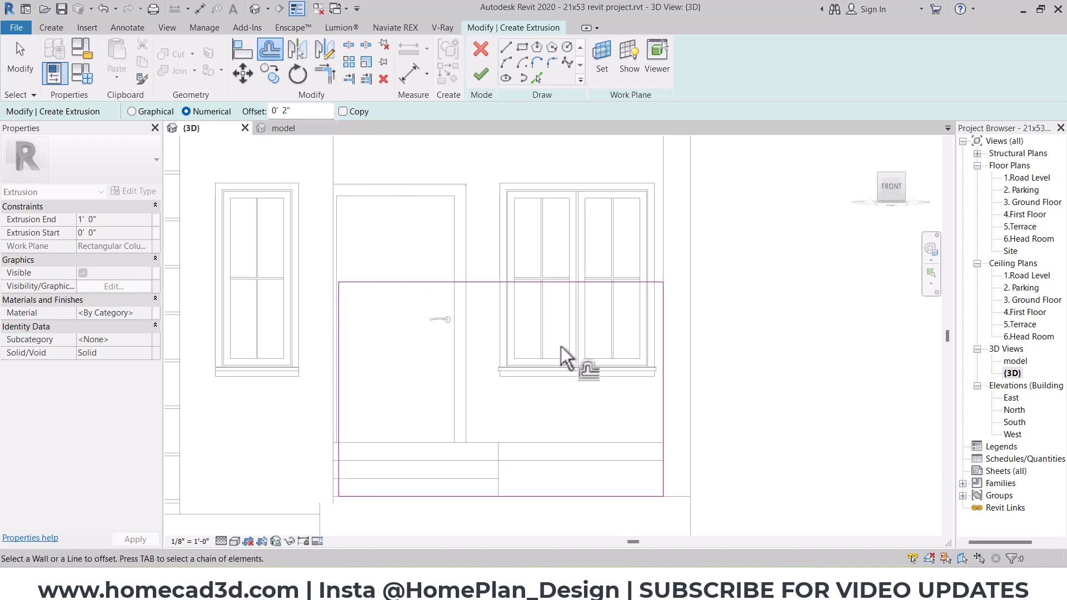
pyautogui.click(657, 350)
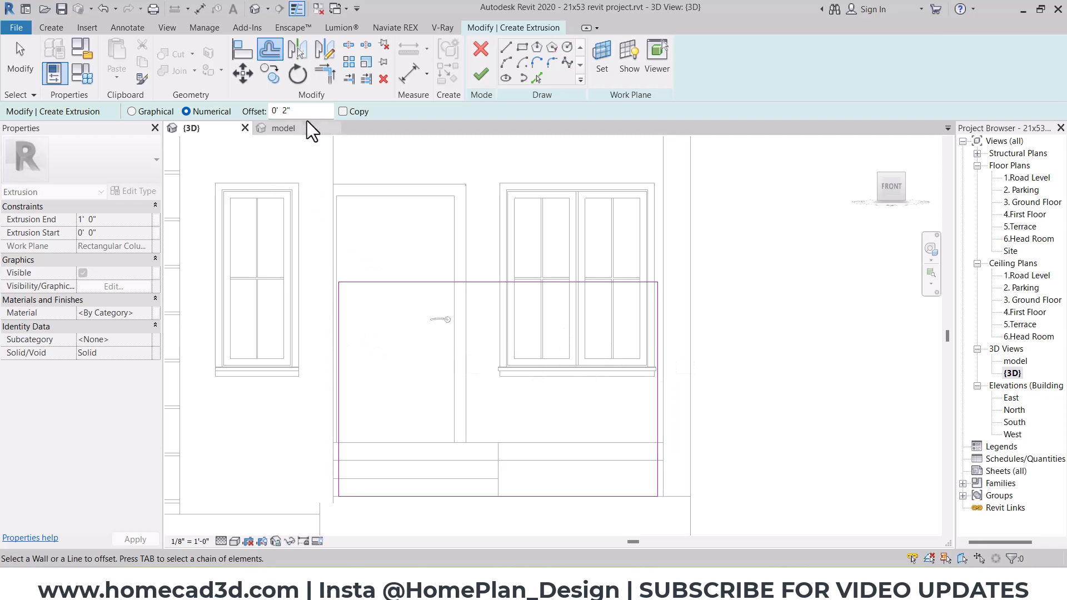
# - Offset the gate outline's lower edge upward by 2" without copying it, and end the Offset command
pyautogui.doubleClick(287, 111)
pyautogui.write('1"')
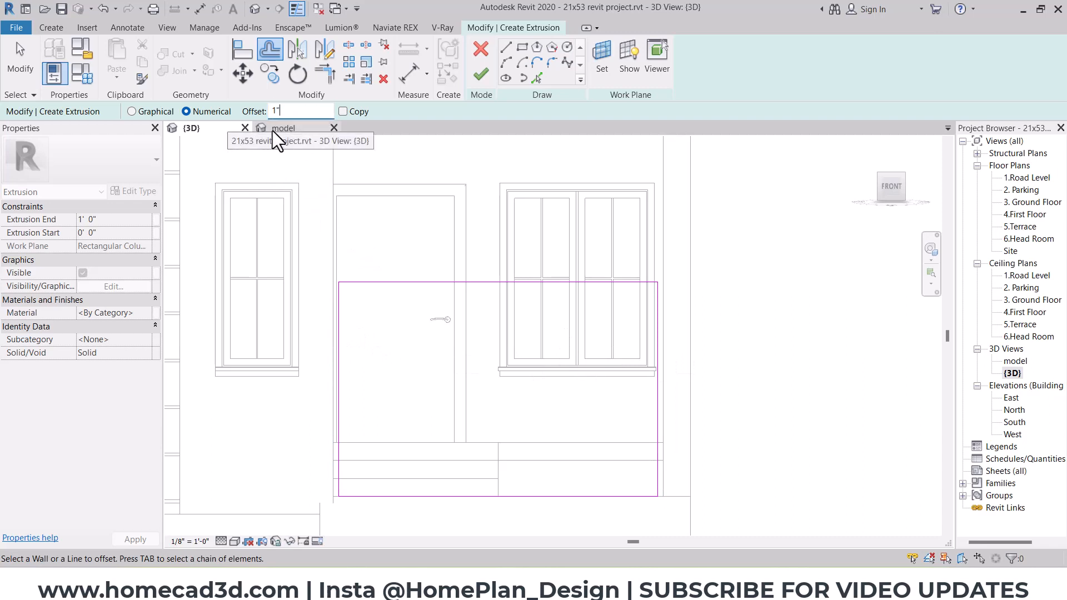
pyautogui.write('2"')
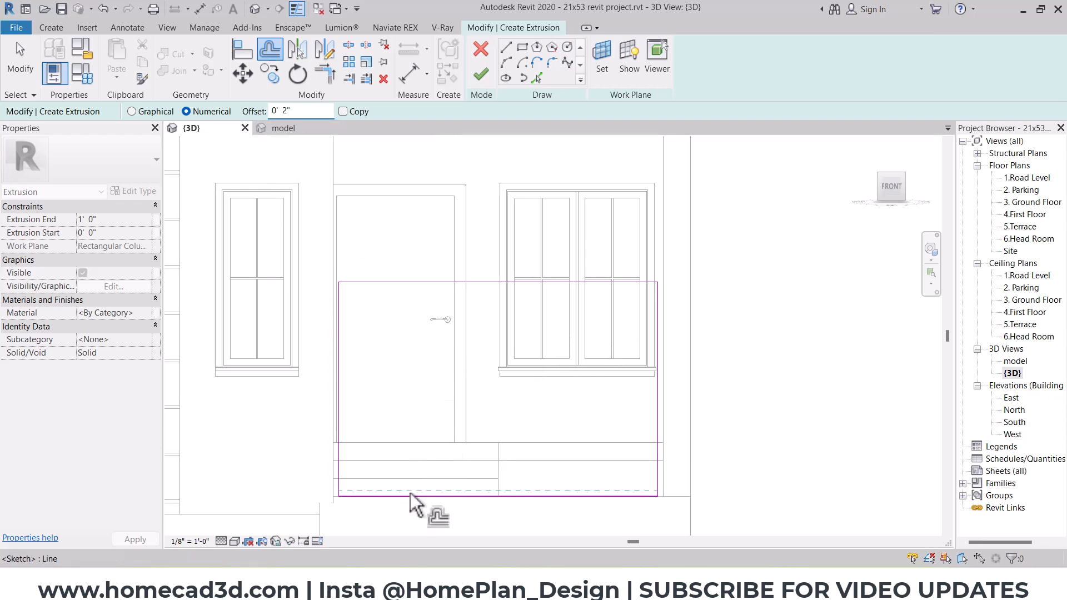
pyautogui.click(411, 496)
pyautogui.press('Escape')
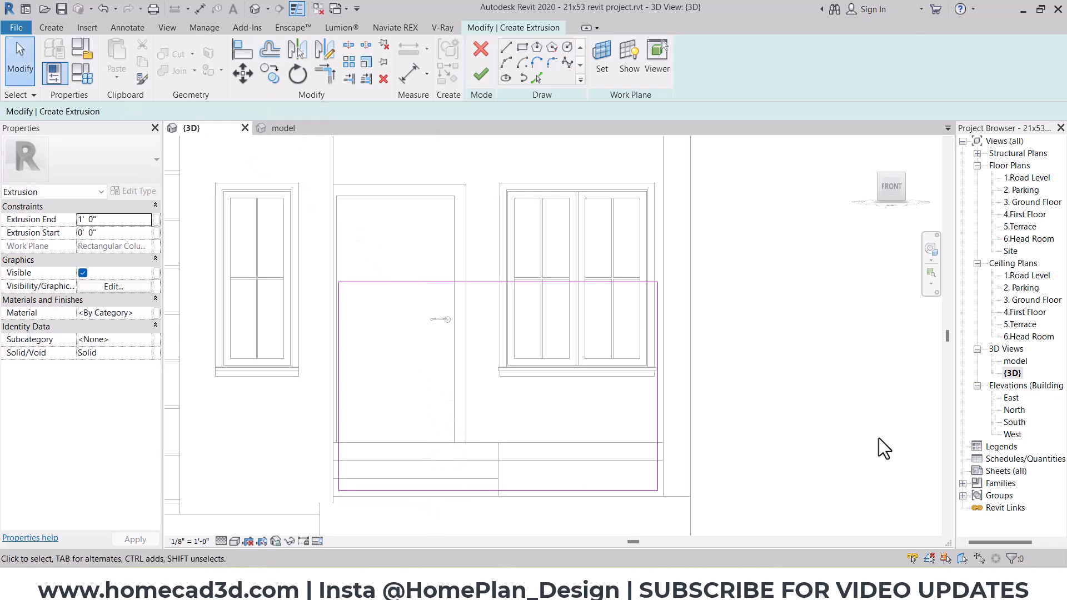
# - Examine the clearance between the gate outline and the parking opening along both sides and the bottom, and return to the front view
pyautogui.moveTo(691, 404)
pyautogui.keyDown('shift'); pyautogui.mouseDown(button='middle')
pyautogui.moveTo(574, 302)
pyautogui.moveTo(615, 245)
pyautogui.mouseUp(button='middle'); pyautogui.keyUp('shift')
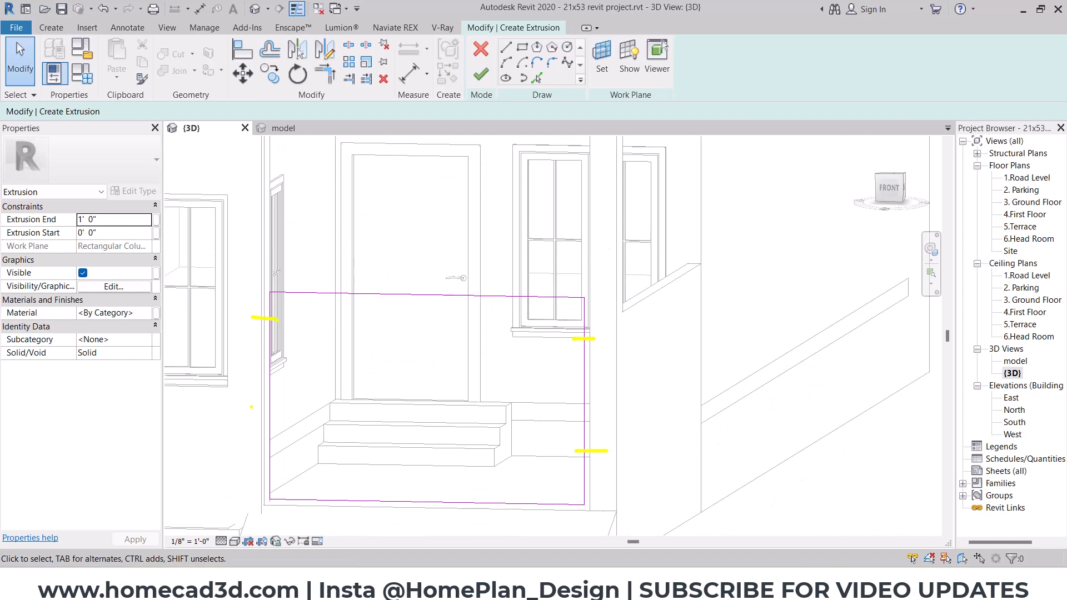
pyautogui.moveTo(355, 505); pyautogui.dragTo(493, 504)
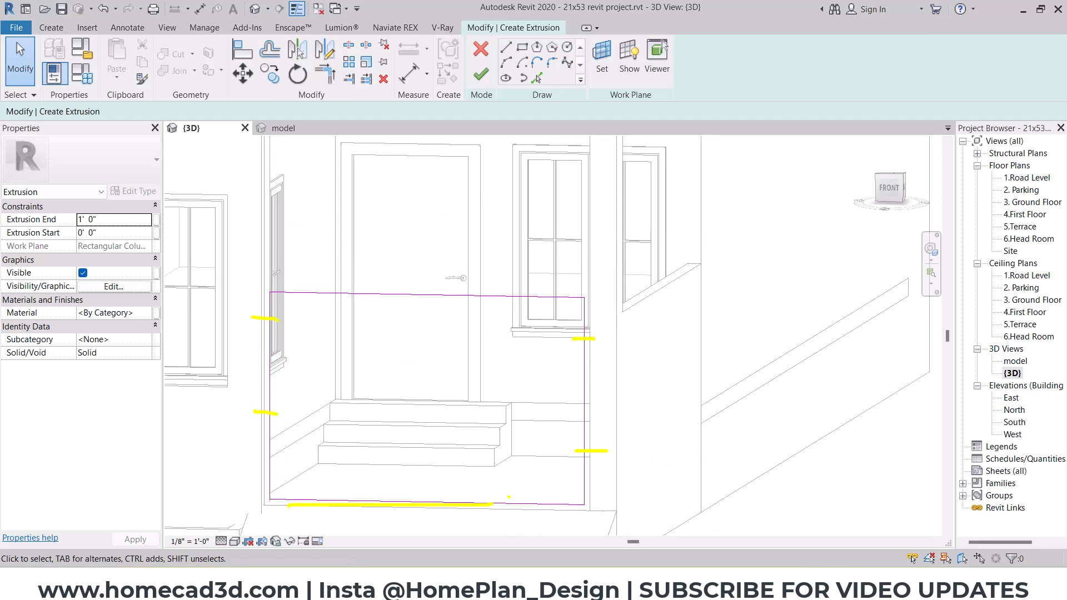
pyautogui.click(889, 189)
pyautogui.moveTo(528, 378); pyautogui.dragTo(632, 445, button='middle')
pyautogui.scroll(5, 633, 446)
pyautogui.moveTo(692, 428); pyautogui.dragTo(644, 385, button='middle')
pyautogui.moveTo(403, 286); pyautogui.dragTo(682, 474)
pyautogui.press('super')
pyautogui.click(758, 371)
# - Draw a vertical line from the midpoint of the gate outline's upper edge to the midpoint of its lower edge
pyautogui.click(506, 48)
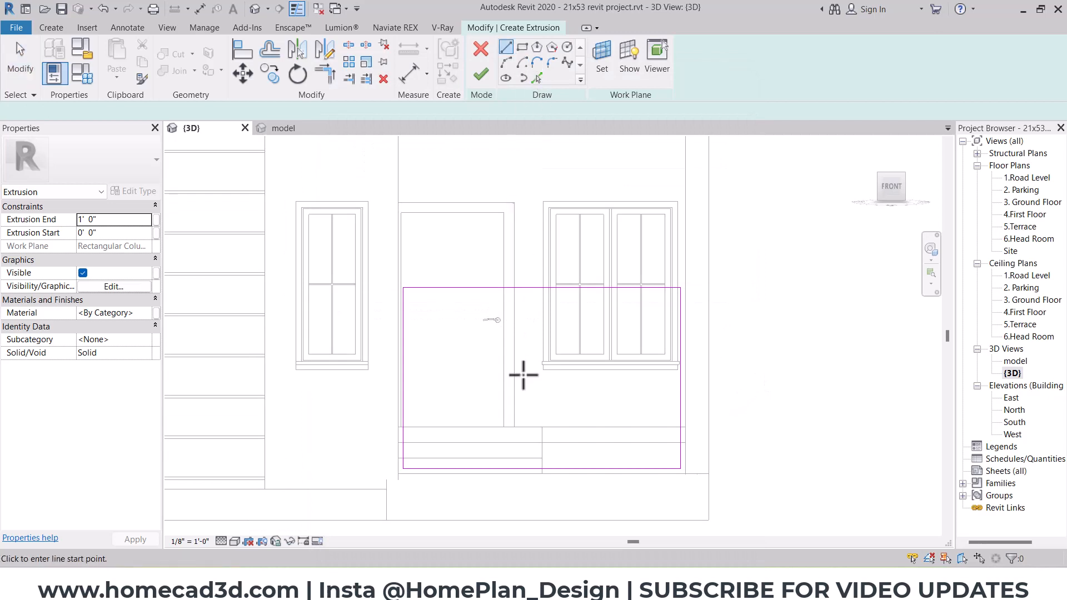
pyautogui.scroll(1, 525, 356)
pyautogui.click(543, 278)
pyautogui.click(543, 487)
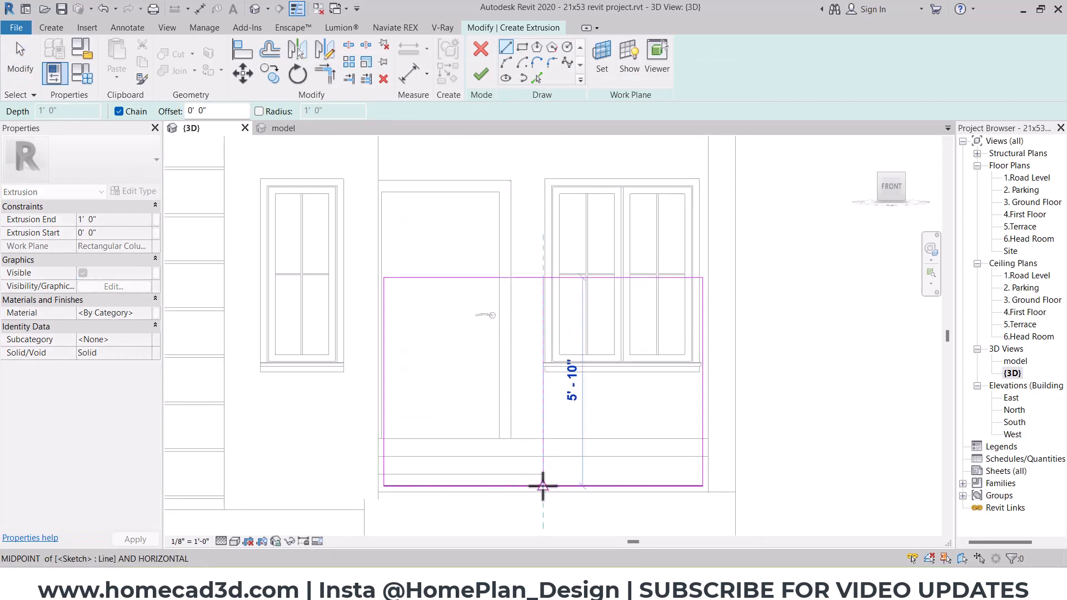
pyautogui.press('Escape')
pyautogui.press('Escape')
# - Examine from an angle how the vertical centre line divides the gate outline into two leaves
pyautogui.moveTo(545, 337)
pyautogui.keyDown('shift'); pyautogui.mouseDown(button='middle')
pyautogui.moveTo(608, 341)
pyautogui.moveTo(583, 376)
pyautogui.mouseUp(button='middle'); pyautogui.keyUp('shift')
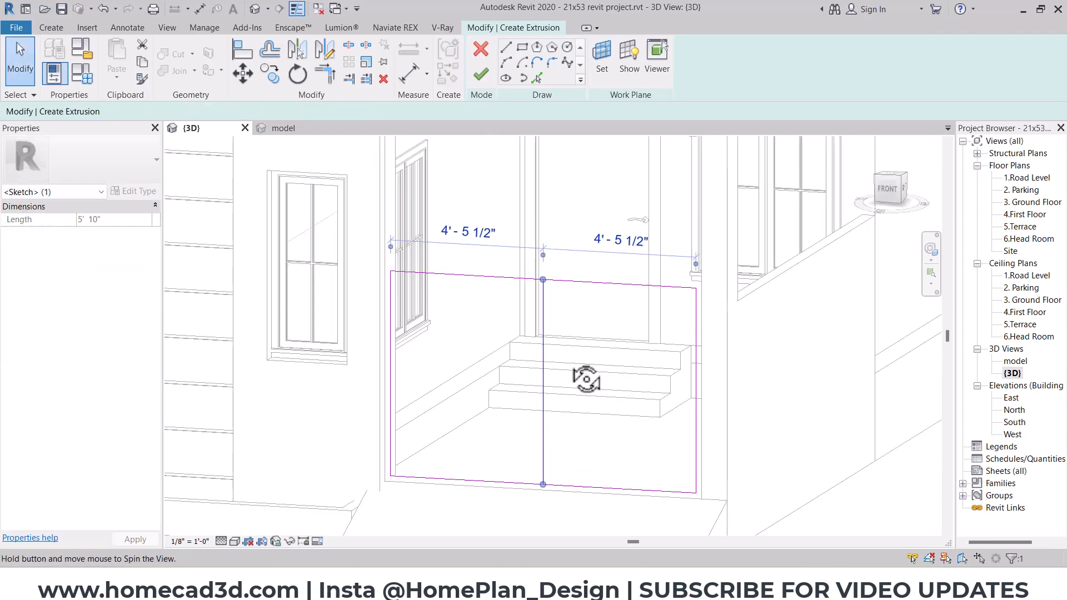
pyautogui.moveTo(547, 245); pyautogui.dragTo(534, 533)
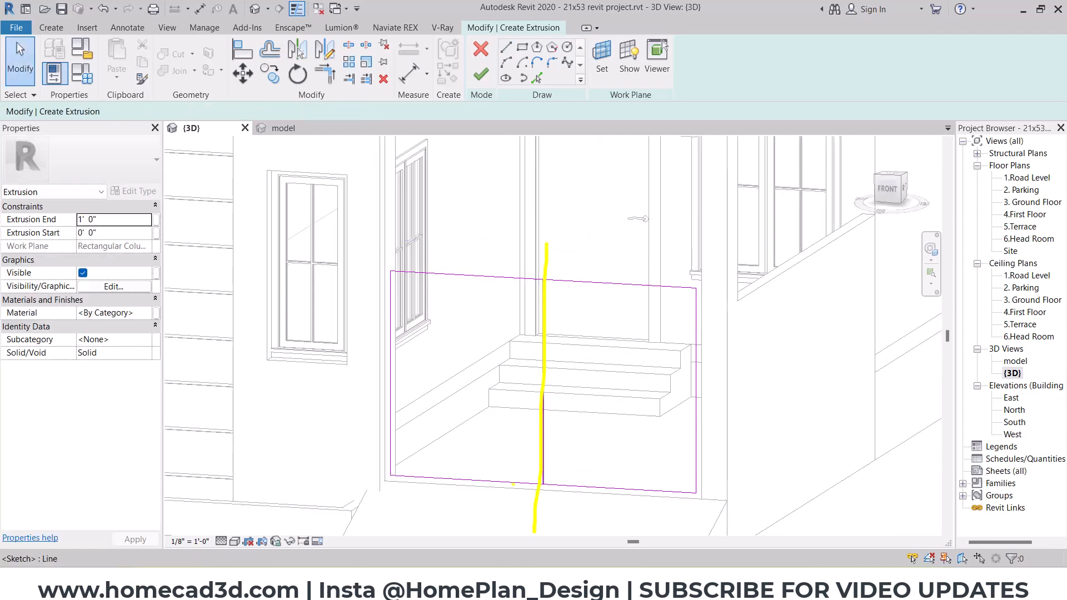
pyautogui.moveTo(473, 330); pyautogui.dragTo(441, 399)
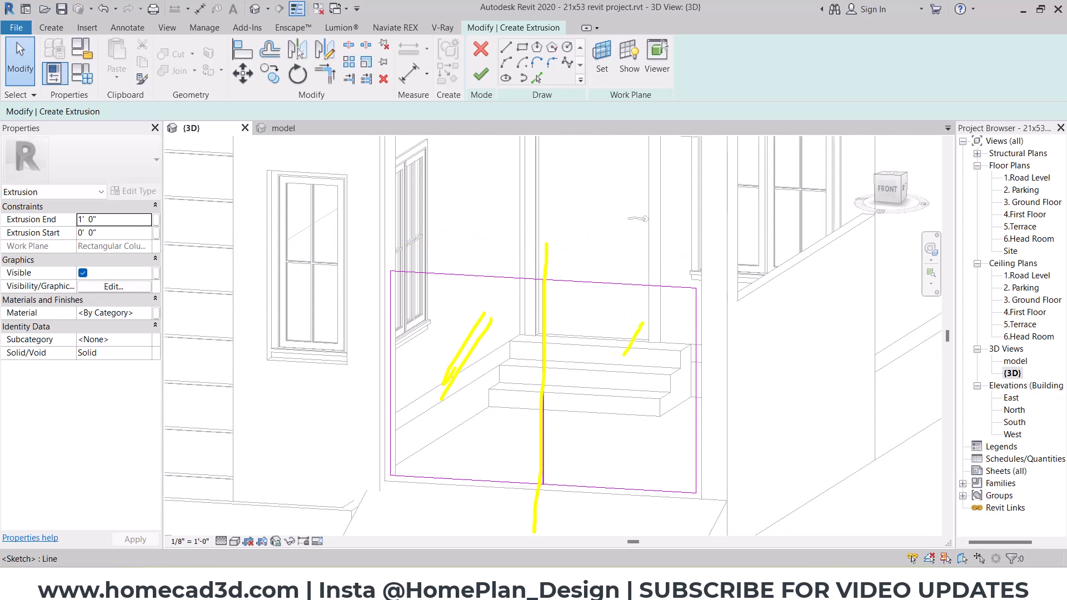
pyautogui.moveTo(540, 285)
pyautogui.mouseDown()
pyautogui.moveTo(641, 208)
pyautogui.moveTo(674, 279)
pyautogui.mouseUp()
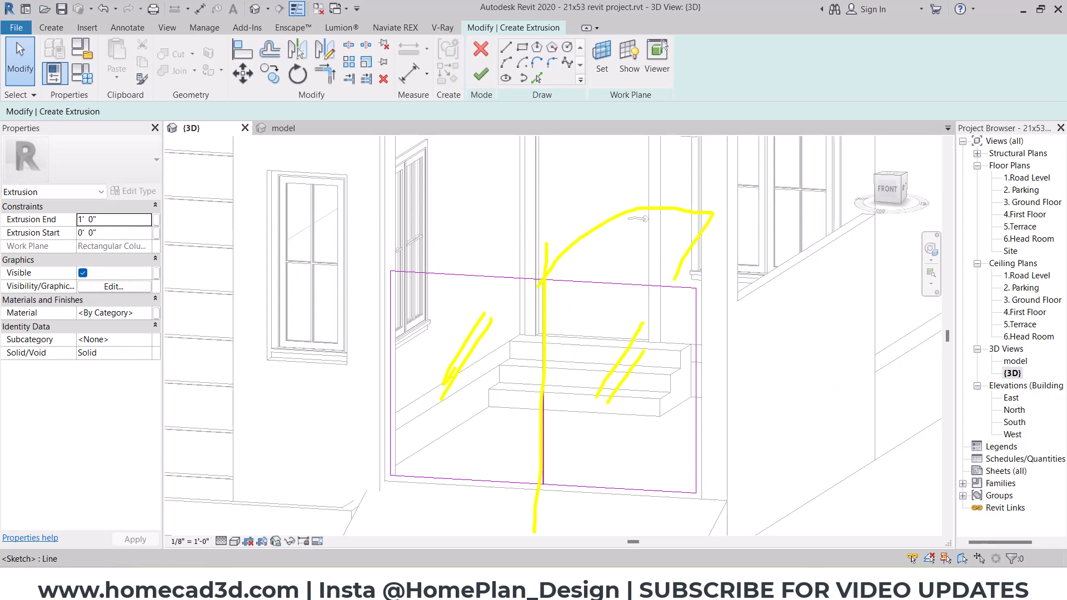
pyautogui.moveTo(526, 196); pyautogui.dragTo(404, 251)
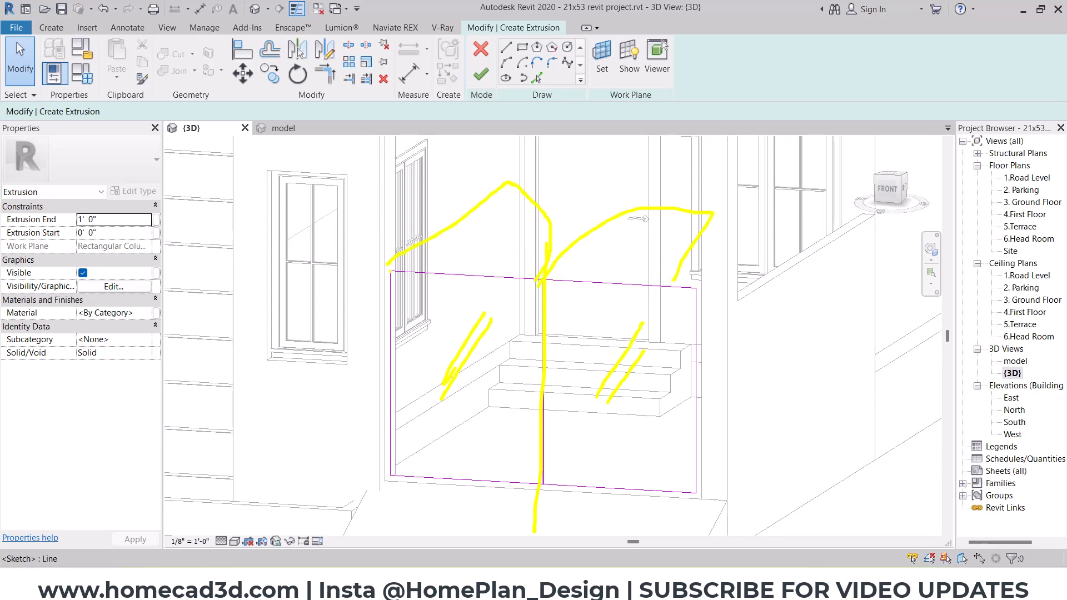
pyautogui.press('Escape')
# - Offset copies of the vertical centre line 1/4" to each side, working in the front view
pyautogui.click(542, 303)
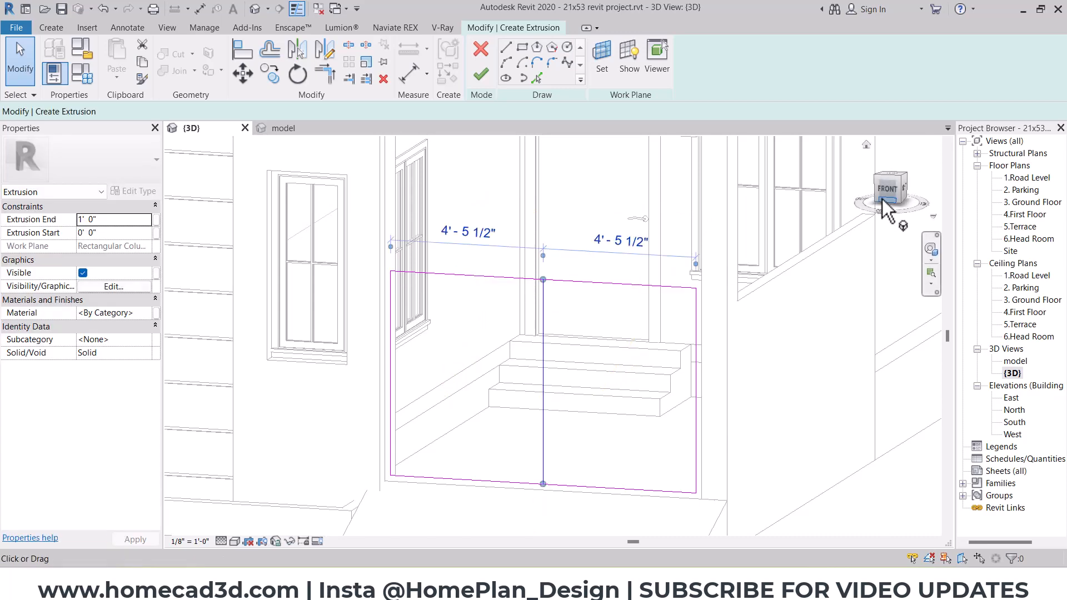
pyautogui.moveTo(886, 210); pyautogui.dragTo(840, 212)
pyautogui.moveTo(625, 249); pyautogui.dragTo(600, 324, button='middle')
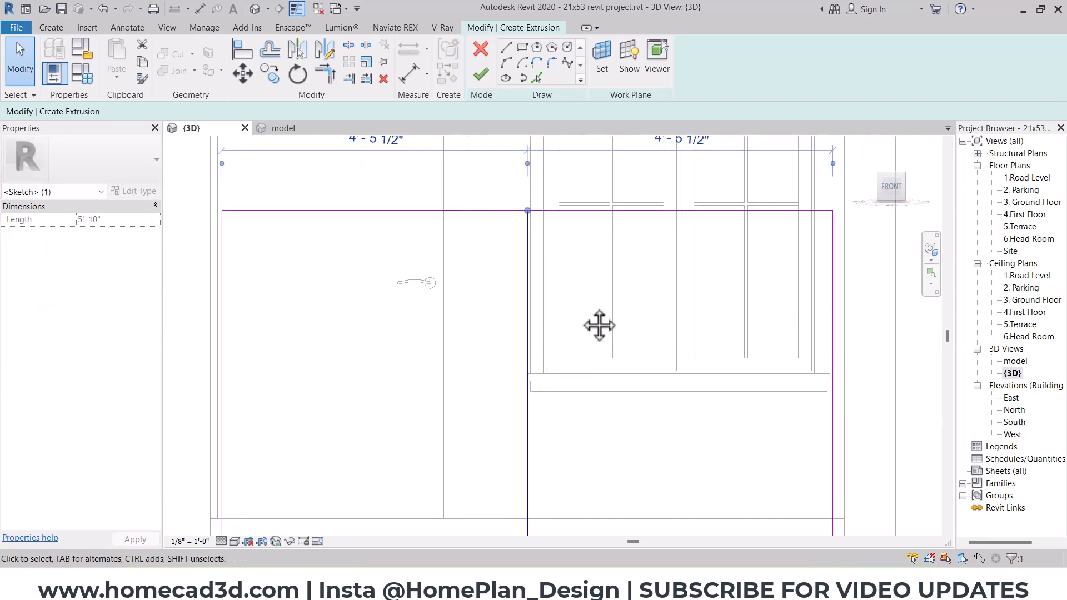
pyautogui.click(483, 268)
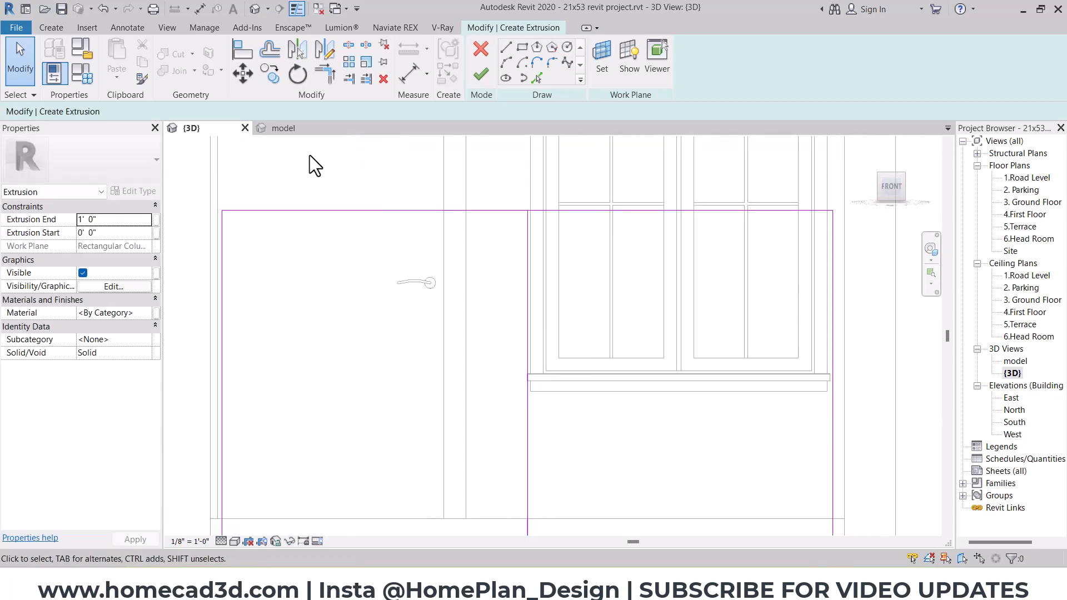
pyautogui.click(269, 50)
pyautogui.click(224, 112)
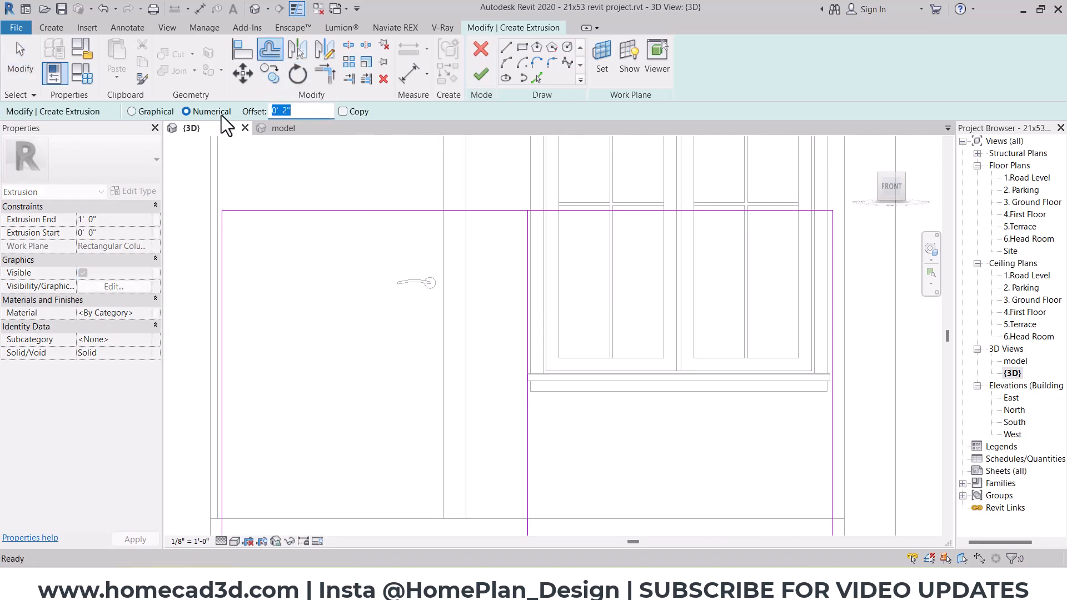
pyautogui.write('0.25"')
pyautogui.moveTo(296, 110); pyautogui.dragTo(248, 115)
pyautogui.click(343, 111)
pyautogui.scroll(4, 483, 428)
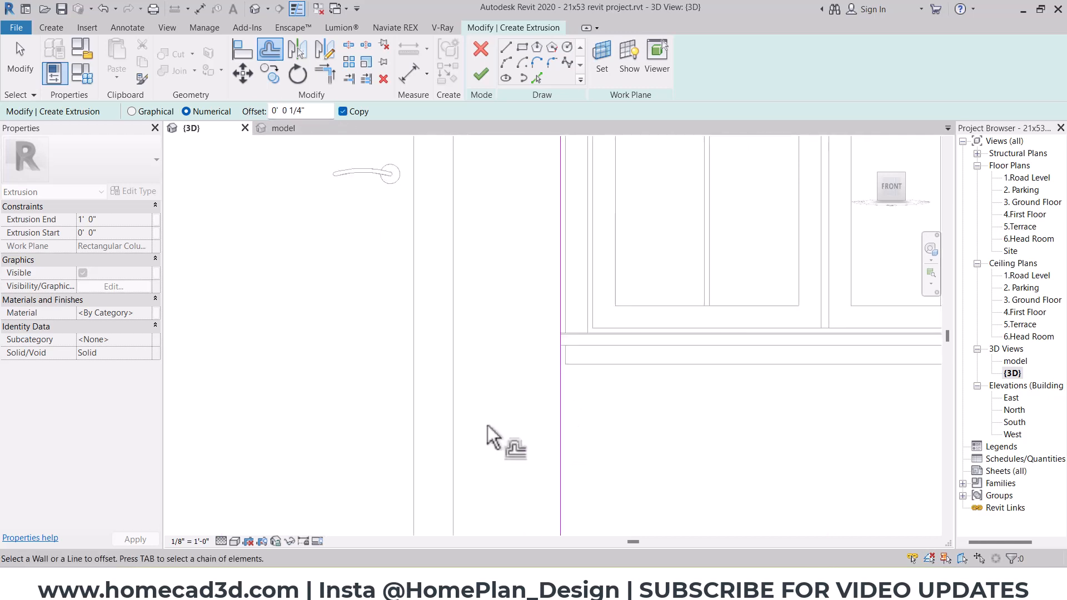
pyautogui.scroll(1, 555, 420)
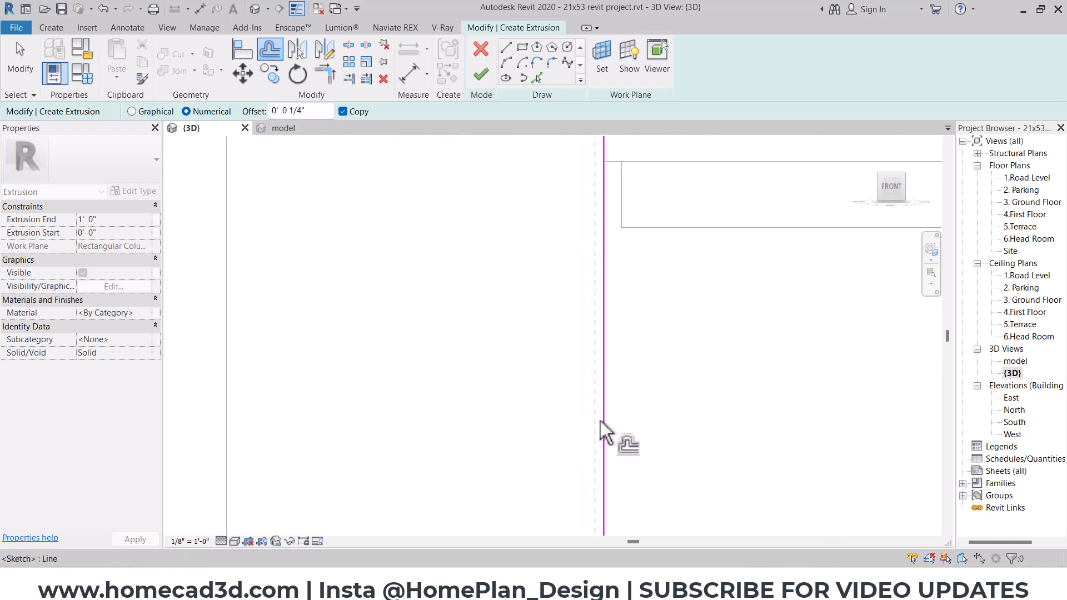
pyautogui.click(600, 421)
pyautogui.scroll(1, 601, 421)
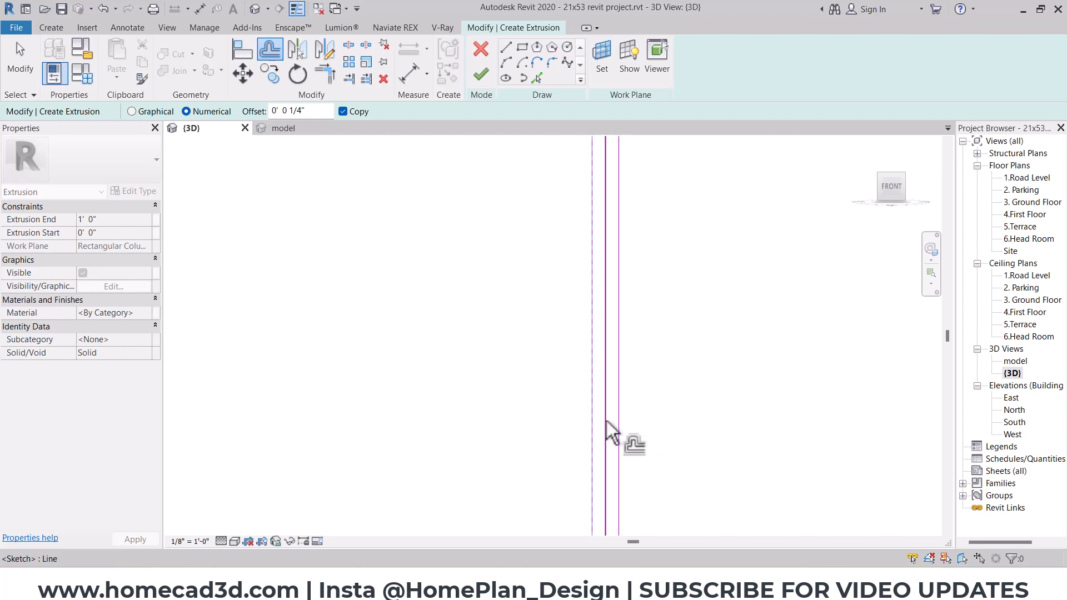
pyautogui.click(606, 421)
# - End the Offset command and delete the original centre line between the two offset copies
pyautogui.press('Escape')
pyautogui.click(607, 409)
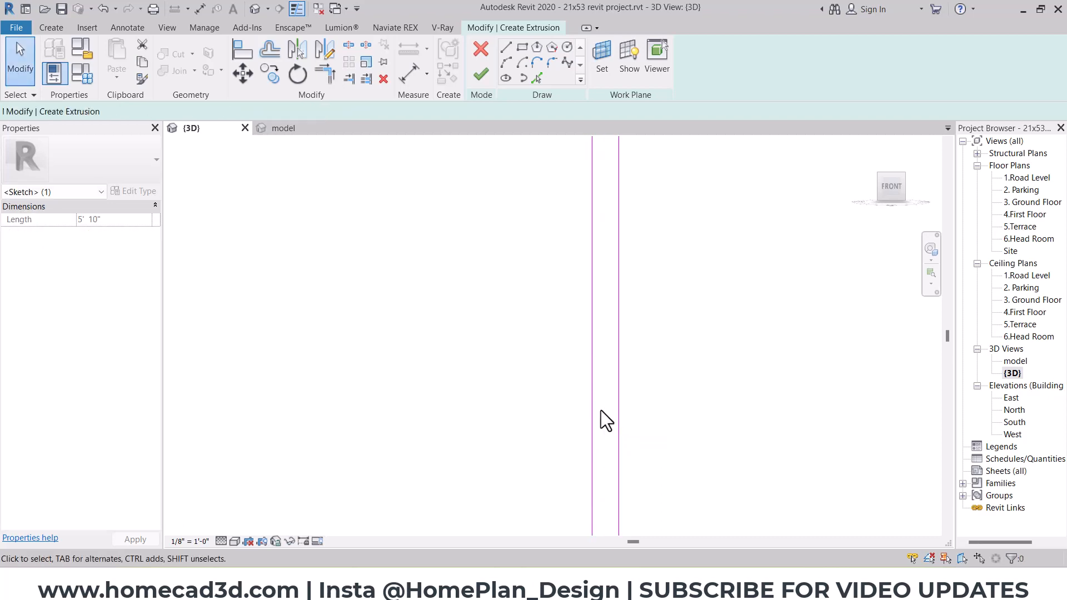
pyautogui.press('Escape')
# - Split the gate outline's upper edge midway between the two offset centre lines
pyautogui.scroll(-5, 397, 395)
pyautogui.moveTo(397, 279); pyautogui.dragTo(429, 447, button='middle')
pyautogui.scroll(4, 467, 256)
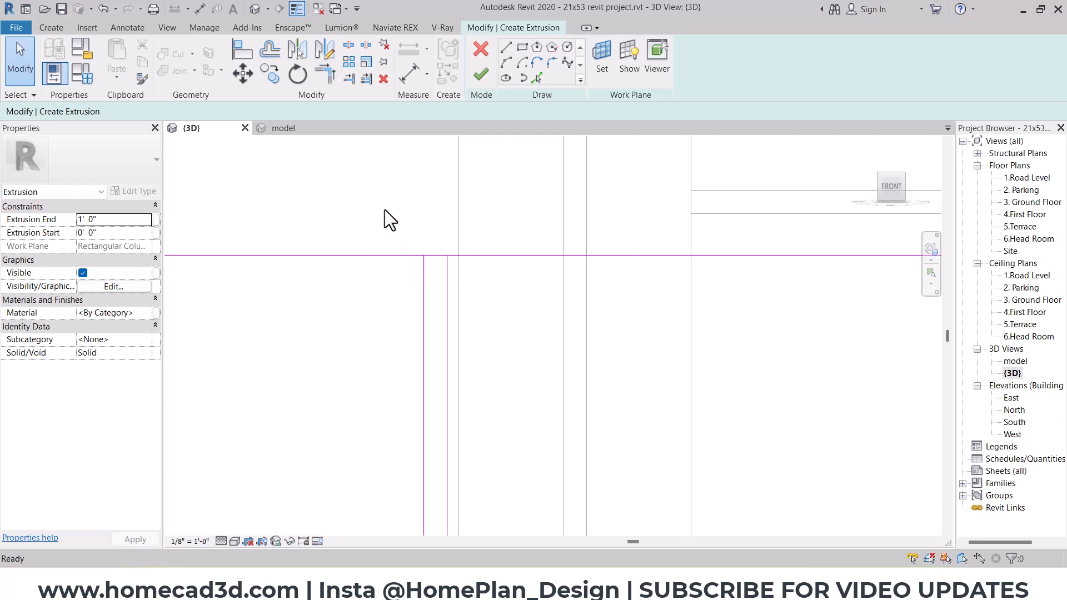
pyautogui.click(348, 45)
pyautogui.scroll(2, 454, 216)
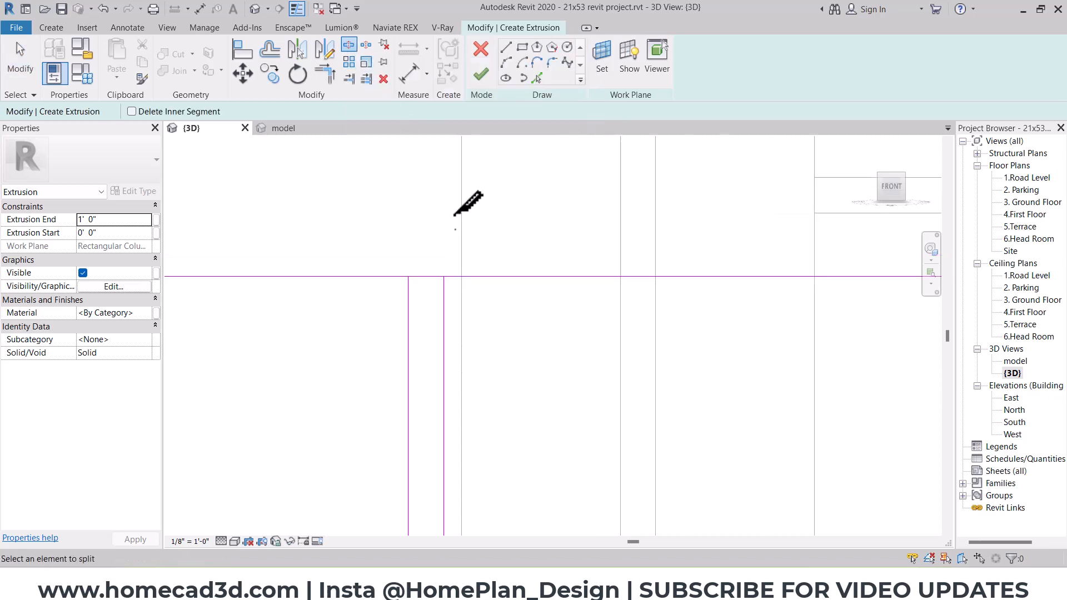
pyautogui.click(427, 276)
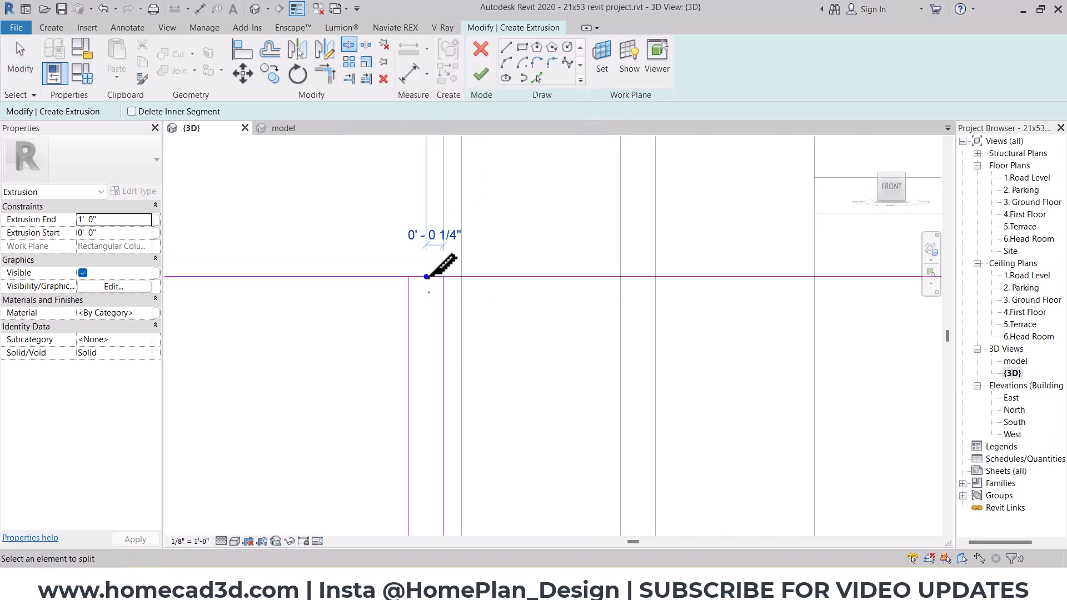
# - Trim both halves of the upper edge to corners with their adjacent centre lines, and end the Trim command
pyautogui.click(332, 75)
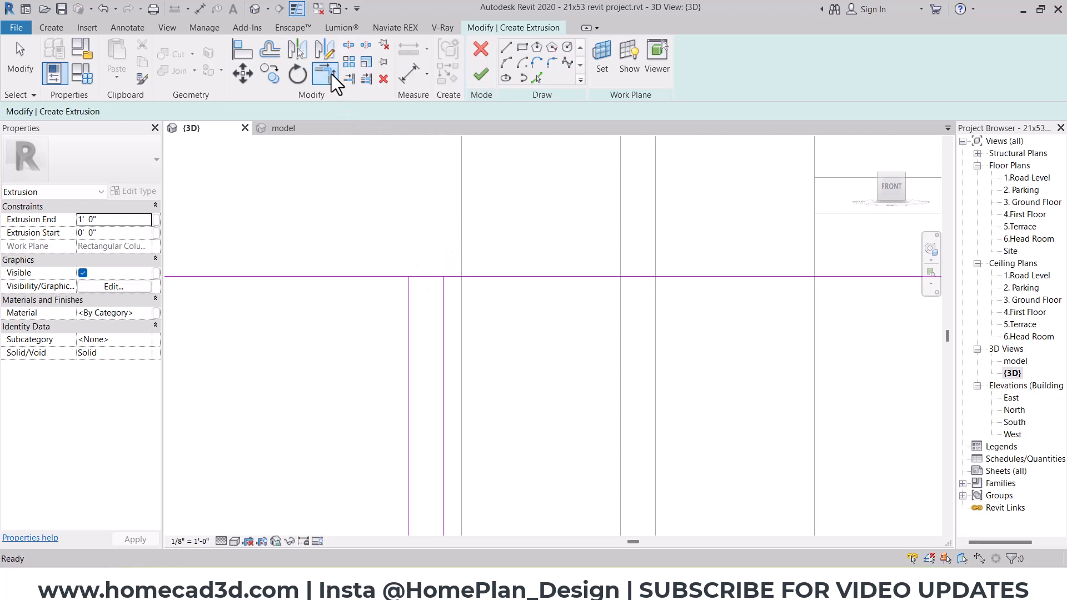
pyautogui.click(312, 276)
pyautogui.click(408, 366)
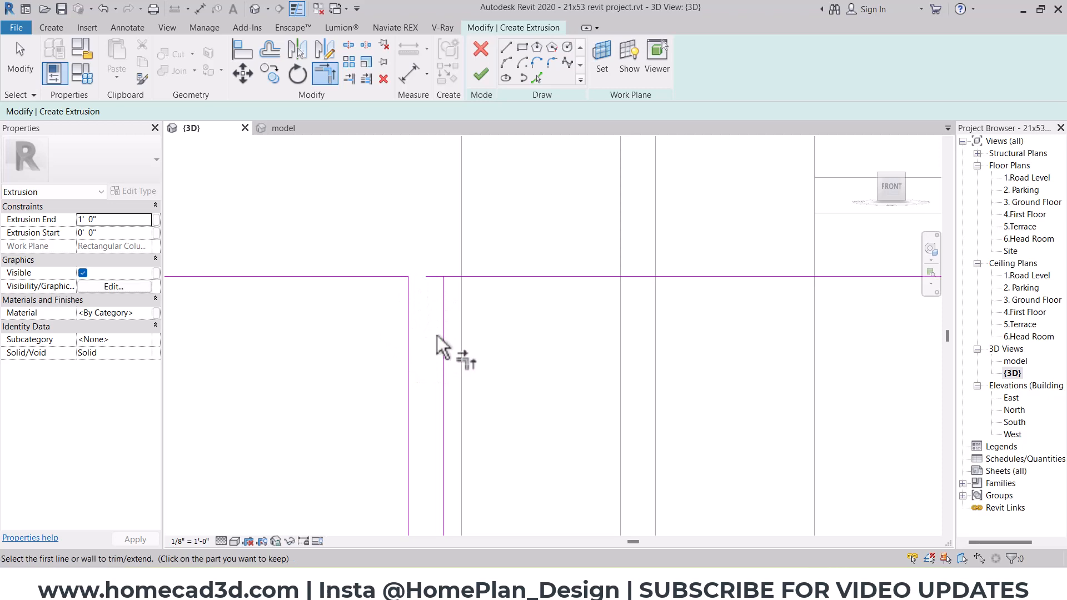
pyautogui.click(468, 277)
pyautogui.click(443, 298)
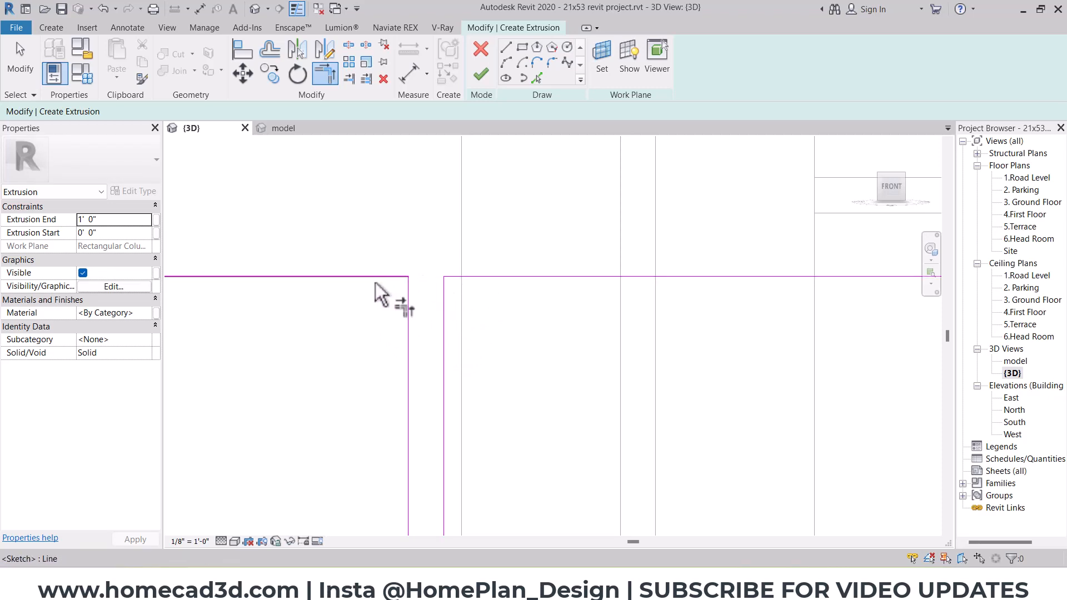
pyautogui.press('Escape')
pyautogui.press('Escape')
# - Split the gate outline's lower edge midway between the two centre lines
pyautogui.scroll(-6, 469, 259)
pyautogui.scroll(-2, 469, 257)
pyautogui.moveTo(518, 378); pyautogui.dragTo(517, 167, button='middle')
pyautogui.scroll(8, 470, 455)
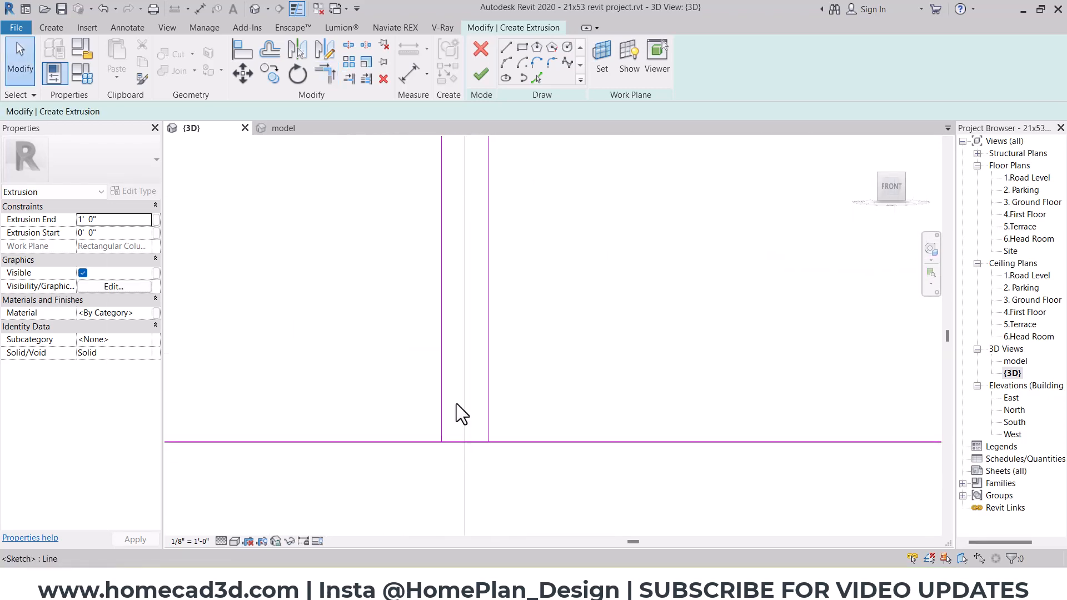
pyautogui.click(349, 46)
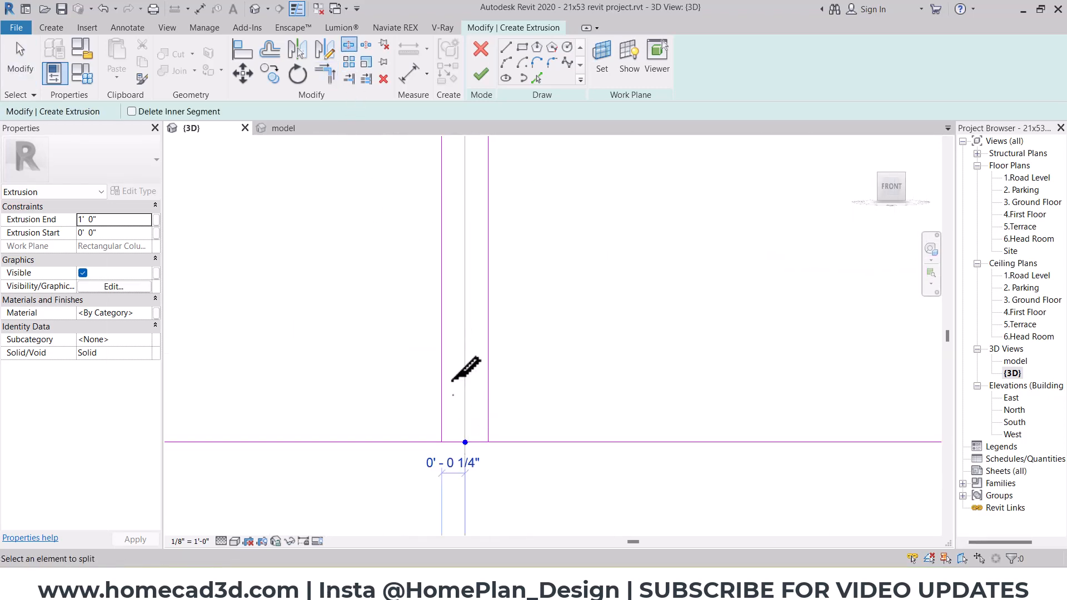
# - Trim both halves of the lower edge to their centre lines so each leaf is a closed rectangle
pyautogui.click(325, 73)
pyautogui.click(426, 443)
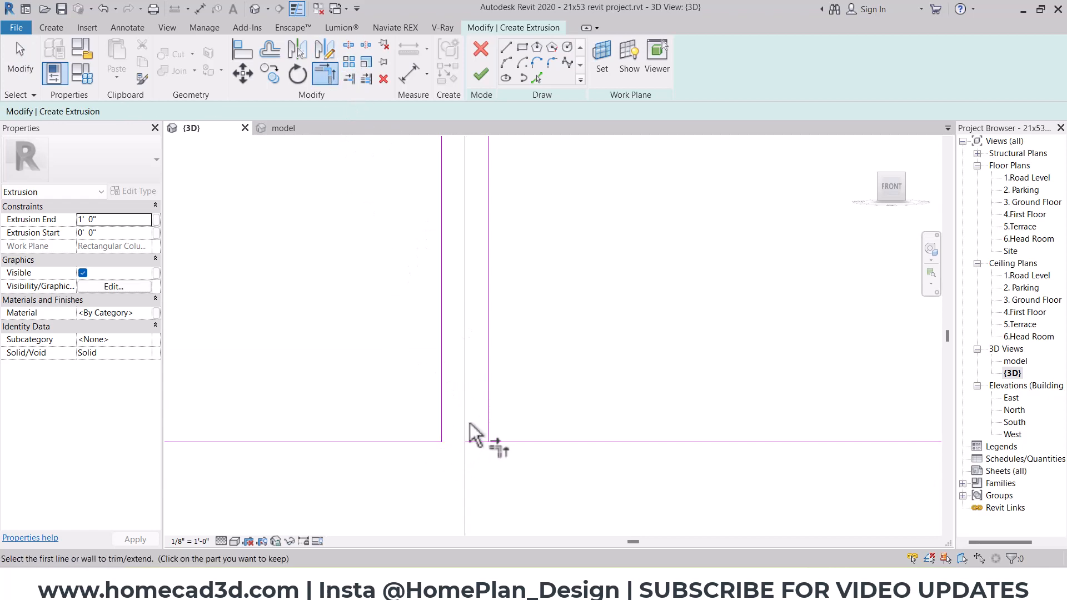
pyautogui.click(490, 428)
pyautogui.scroll(-3, 528, 423)
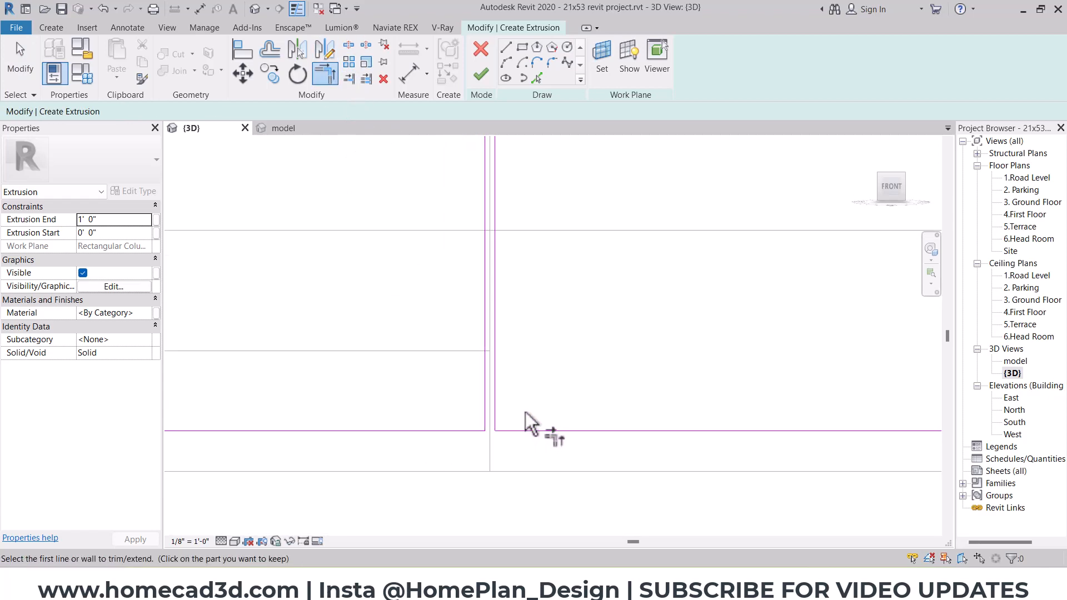
pyautogui.scroll(-1, 533, 400)
pyautogui.press('Escape')
# - Start the Rectangle tool, examine the gate's frame and slats in the Snipping Tool reference image, and return to Revit
pyautogui.click(521, 47)
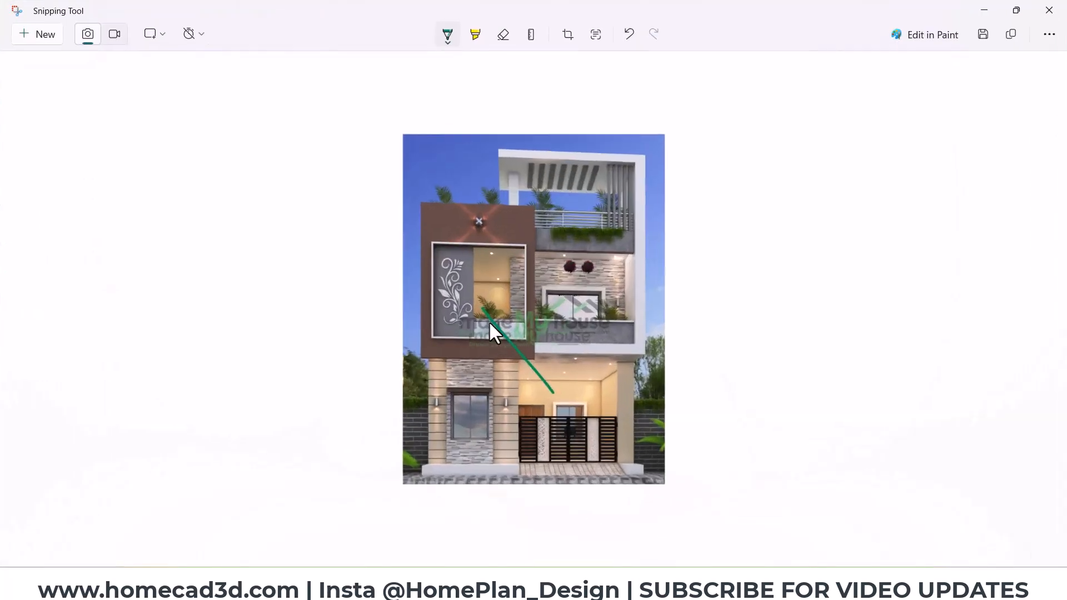
pyautogui.keyDown('ctrl'); pyautogui.scroll(2, 591, 455); pyautogui.keyUp('ctrl')
pyautogui.keyDown('ctrl'); pyautogui.scroll(3, 595, 473); pyautogui.keyUp('ctrl')
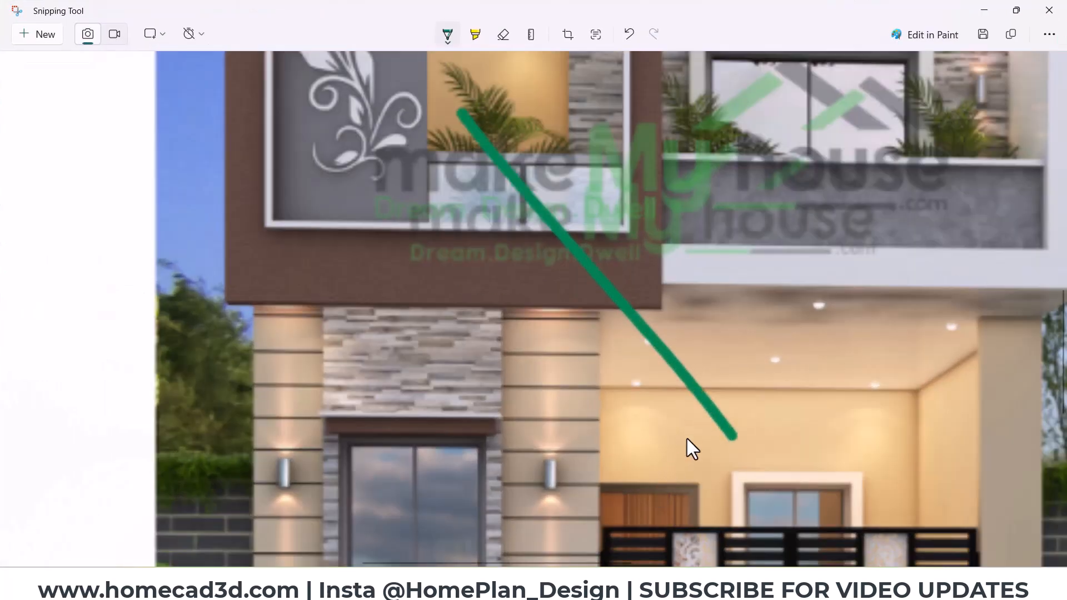
pyautogui.scroll(-8, 686, 437)
pyautogui.scroll(1, 722, 378)
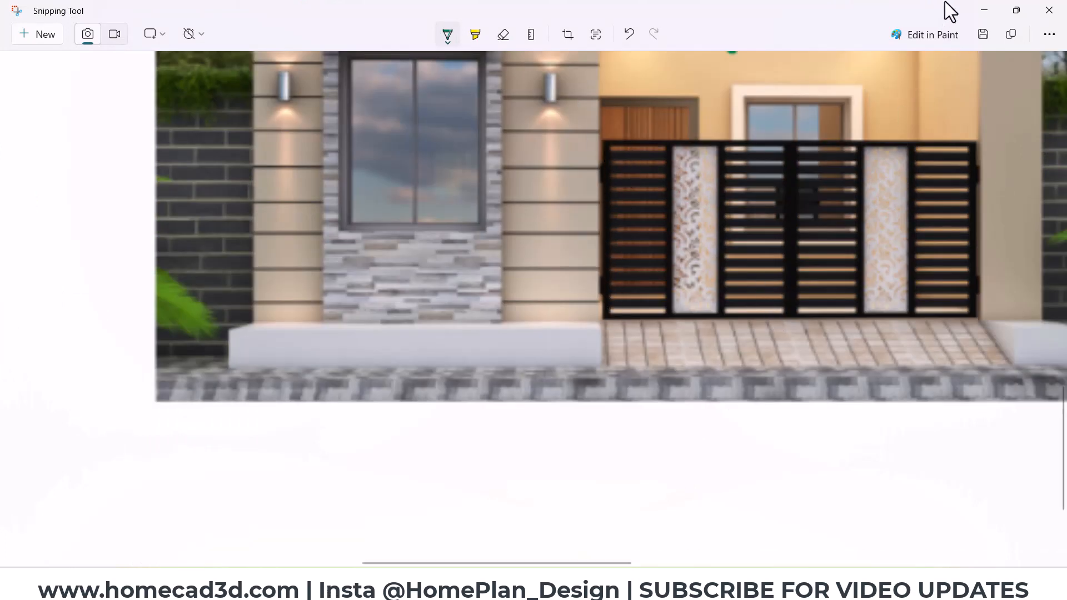
pyautogui.click(981, 12)
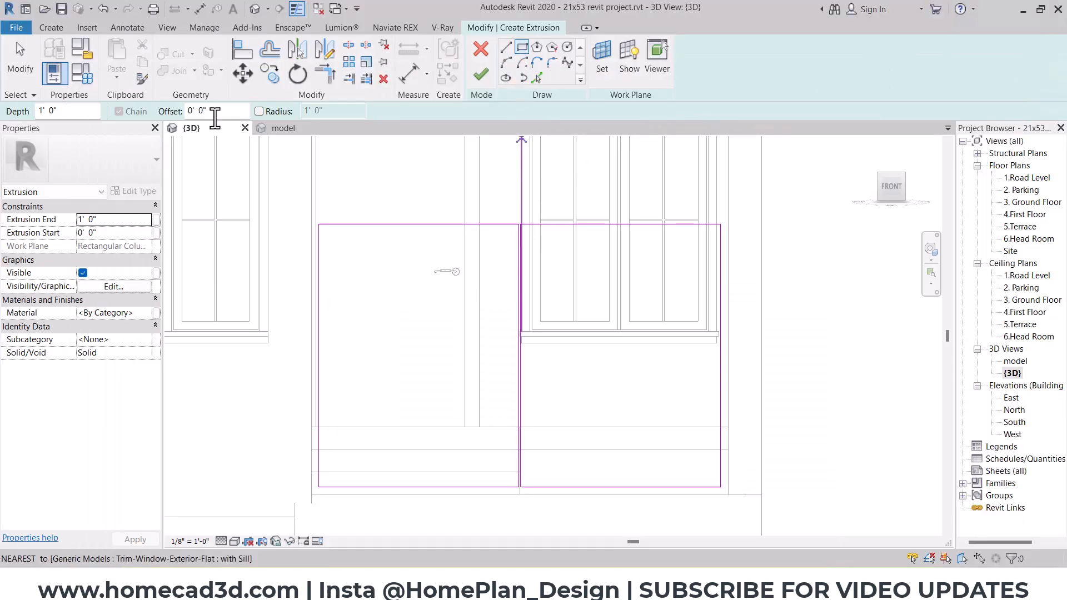
# - Draw a rectangle with a 2" offset inside the left gate leaf, from its upper outer corner to its lower inner corner
pyautogui.scroll(5, 317, 227)
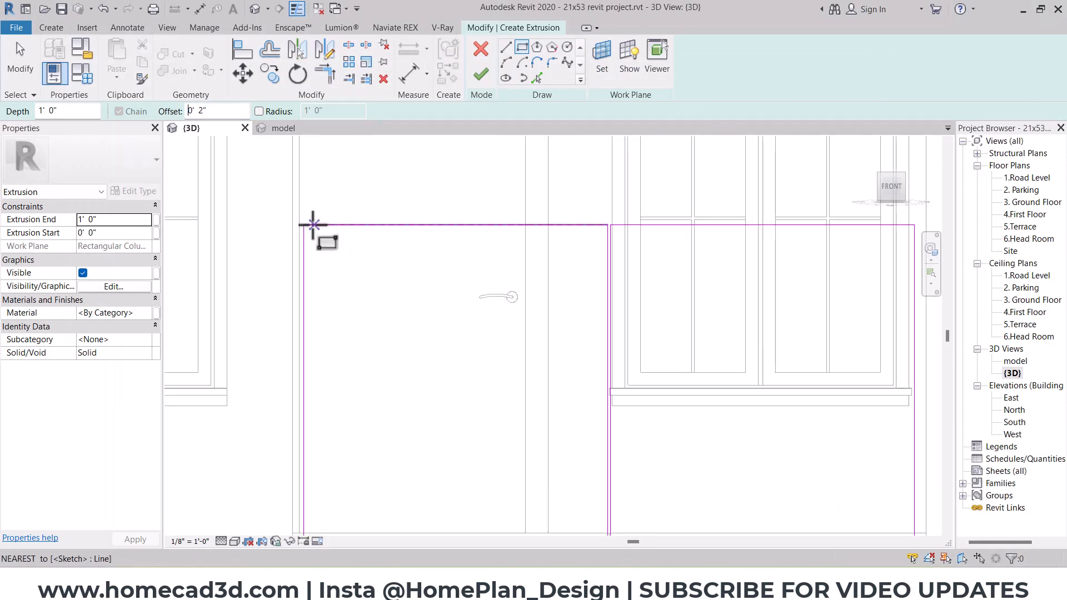
pyautogui.click(303, 226)
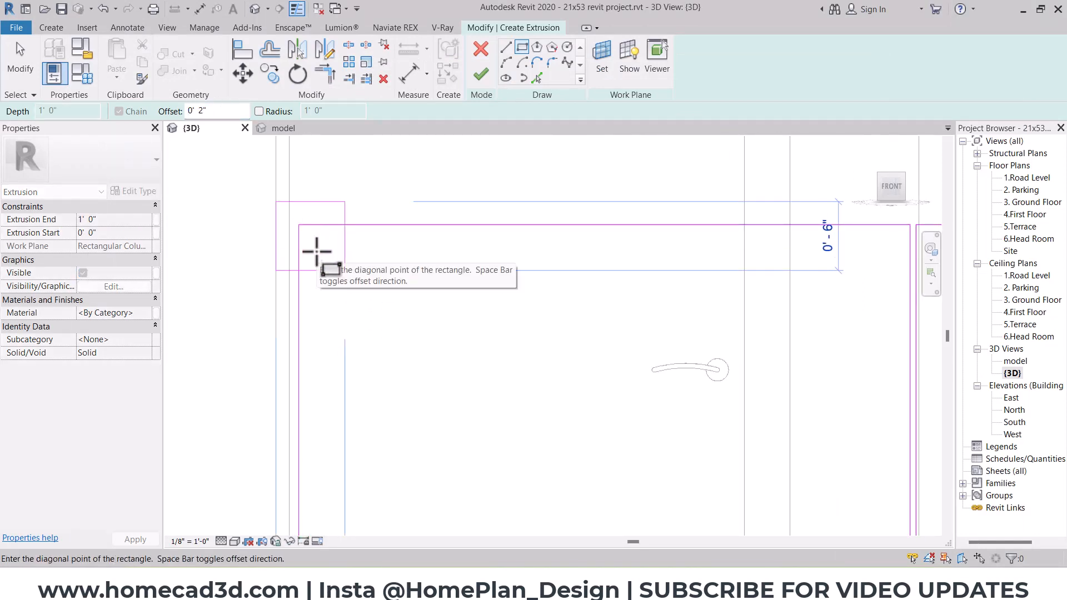
pyautogui.press('space')
pyautogui.scroll(-2, 509, 465)
pyautogui.moveTo(509, 465); pyautogui.dragTo(419, 165, button='middle')
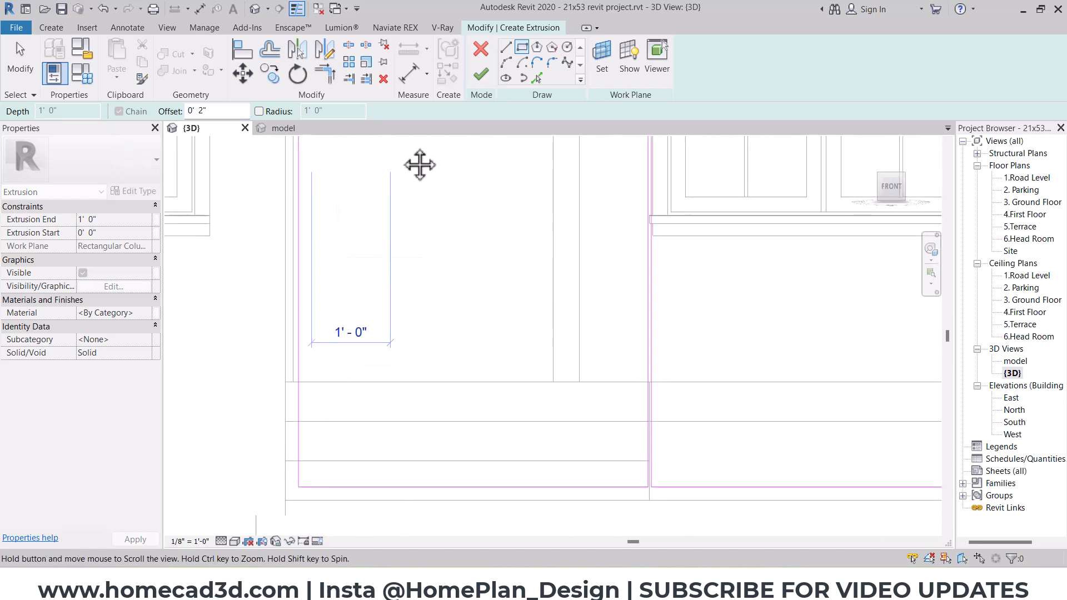
pyautogui.scroll(4, 638, 492)
pyautogui.click(639, 441)
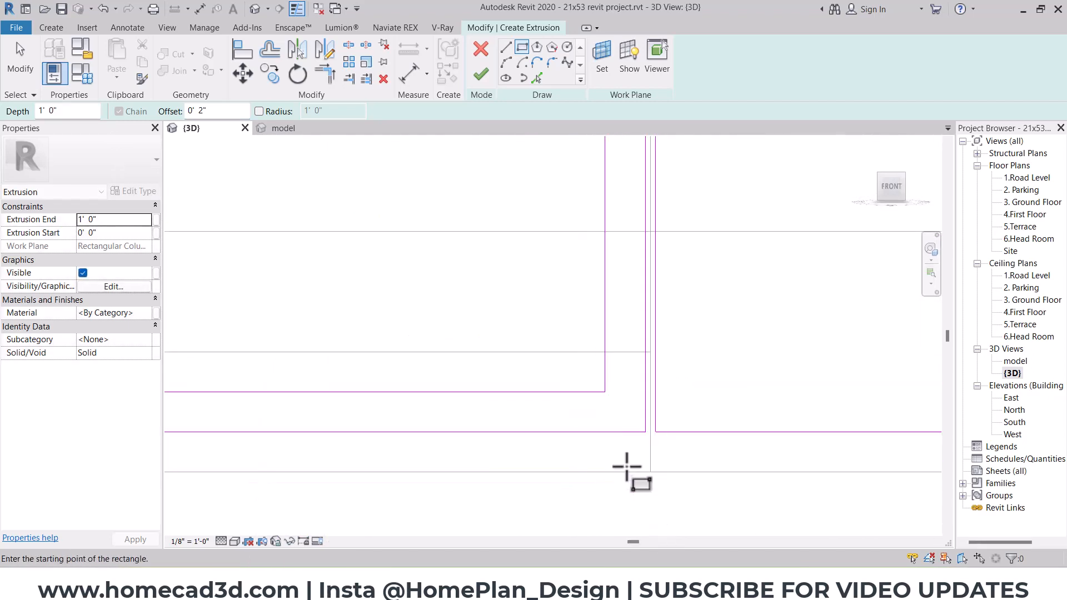
# - Draw a rectangle offset 2" inside the right gate leaf's outline, and end the Rectangle command
pyautogui.click(656, 430)
pyautogui.scroll(-3, 739, 344)
pyautogui.moveTo(743, 341); pyautogui.dragTo(317, 504, button='middle')
pyautogui.moveTo(605, 292); pyautogui.dragTo(505, 425, button='middle')
pyautogui.scroll(3, 551, 353)
pyautogui.moveTo(617, 149)
pyautogui.mouseDown(button='middle')
pyautogui.moveTo(550, 351)
pyautogui.moveTo(614, 400)
pyautogui.moveTo(619, 431)
pyautogui.mouseUp(button='middle')
pyautogui.click(576, 319)
pyautogui.press('Escape')
pyautogui.press('Escape')
# - Check both leaf frame outlines from an angle and finish the extrusion sketch
pyautogui.scroll(-4, 547, 320)
pyautogui.scroll(-3, 551, 321)
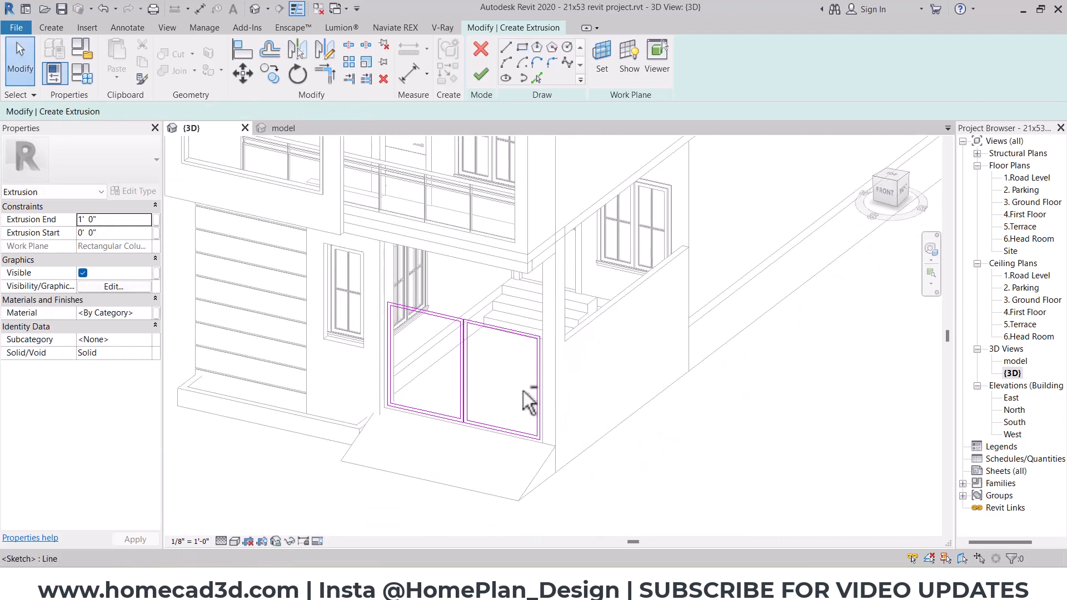
pyautogui.scroll(3, 467, 350)
pyautogui.scroll(1, 462, 342)
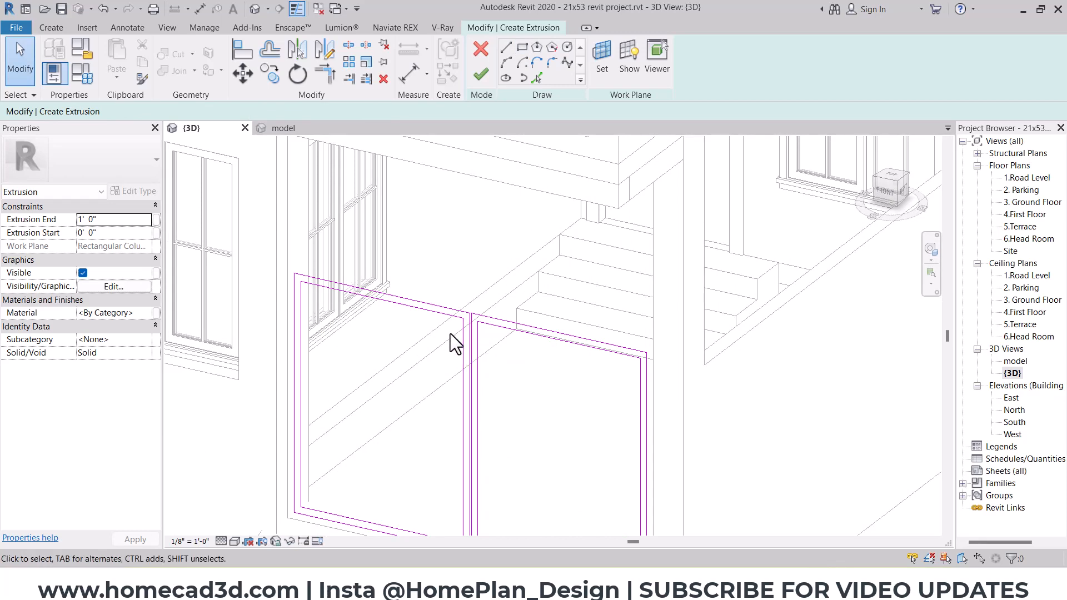
pyautogui.click(481, 72)
pyautogui.keyDown('shift'); pyautogui.moveTo(389, 289); pyautogui.dragTo(473, 311, button='middle'); pyautogui.keyUp('shift')
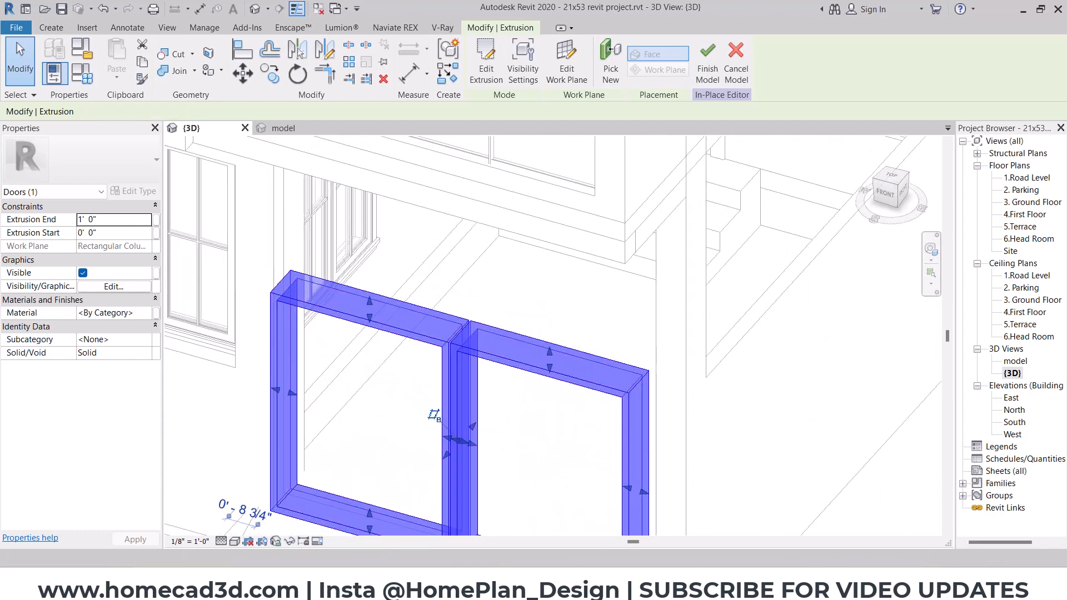
# - Set the gate frame's Extrusion Start to -3"
pyautogui.click(119, 220)
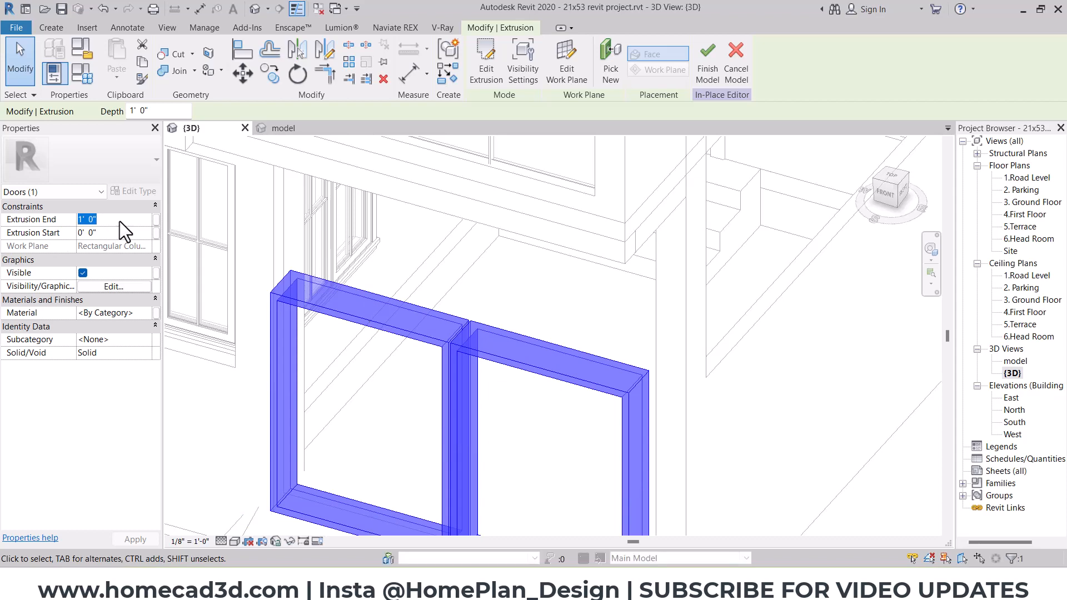
pyautogui.keyDown('shift'); pyautogui.moveTo(335, 300); pyautogui.dragTo(409, 286, button='middle'); pyautogui.keyUp('shift')
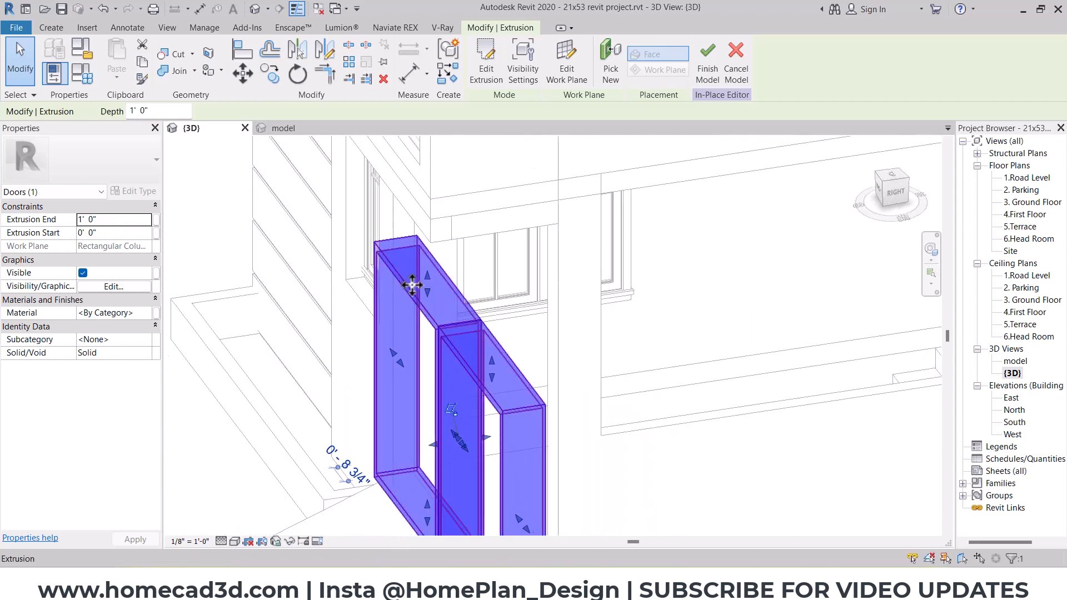
pyautogui.click(107, 232)
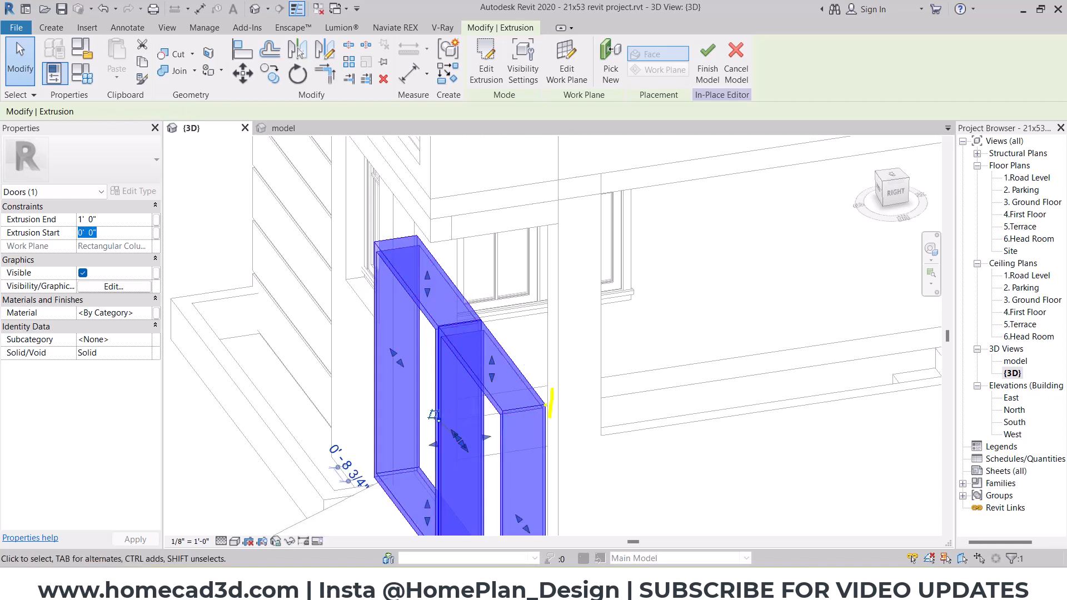
pyautogui.press('Escape')
pyautogui.click(103, 232)
pyautogui.moveTo(107, 233); pyautogui.dragTo(28, 251)
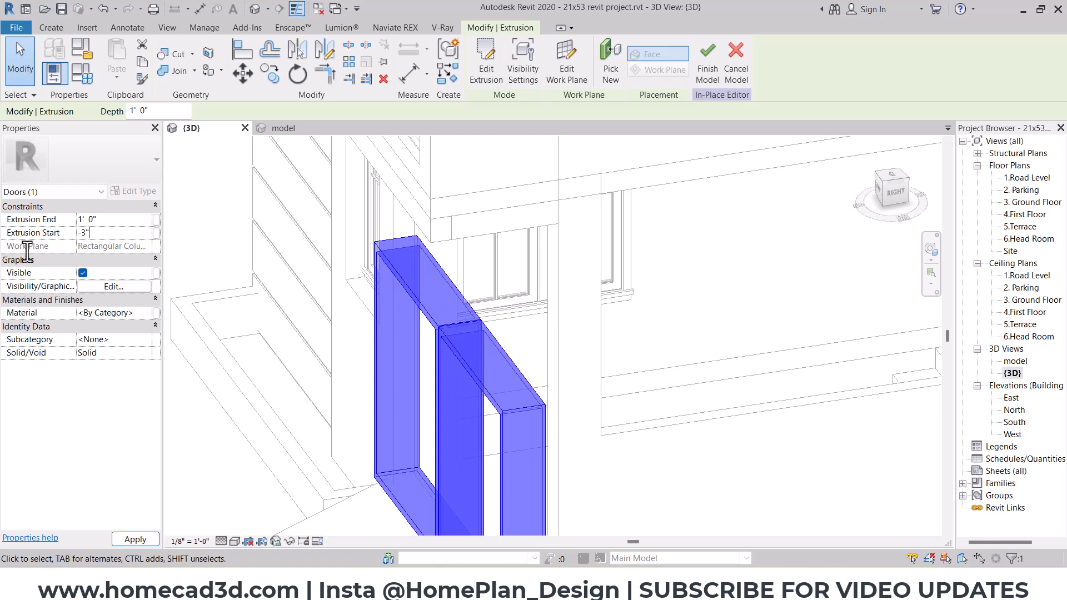
# - Set the gate frame's Extrusion End to -0' 1"
pyautogui.scroll(3, 411, 239)
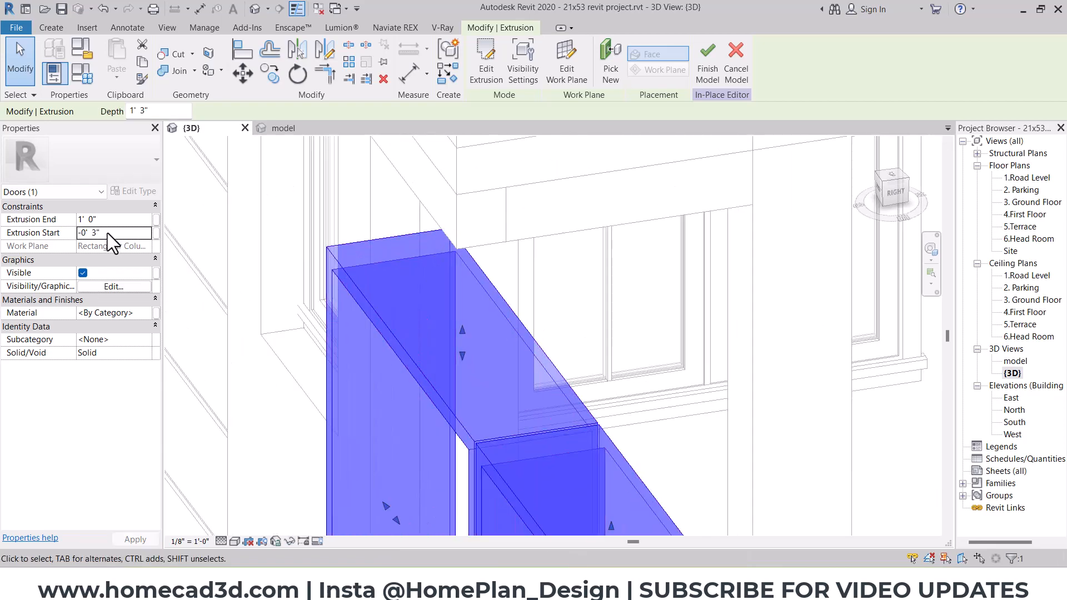
pyautogui.click(118, 221)
pyautogui.write("-0'  1")
pyautogui.scroll(2, 359, 321)
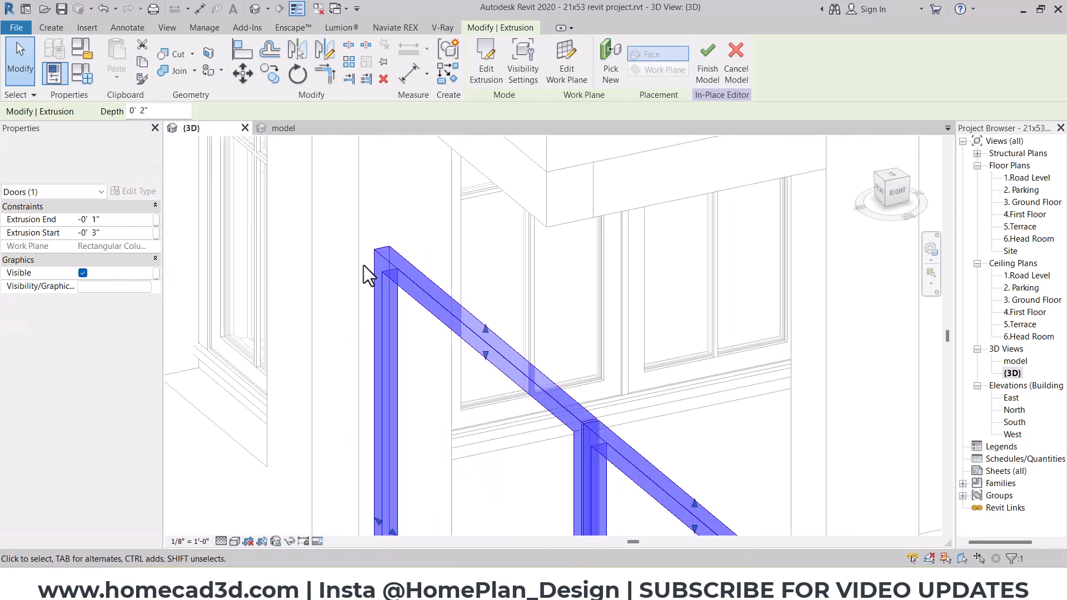
# - Isolate the gate frame extrusion in the 3D view so the rest of the house is hidden
pyautogui.scroll(2, 365, 274)
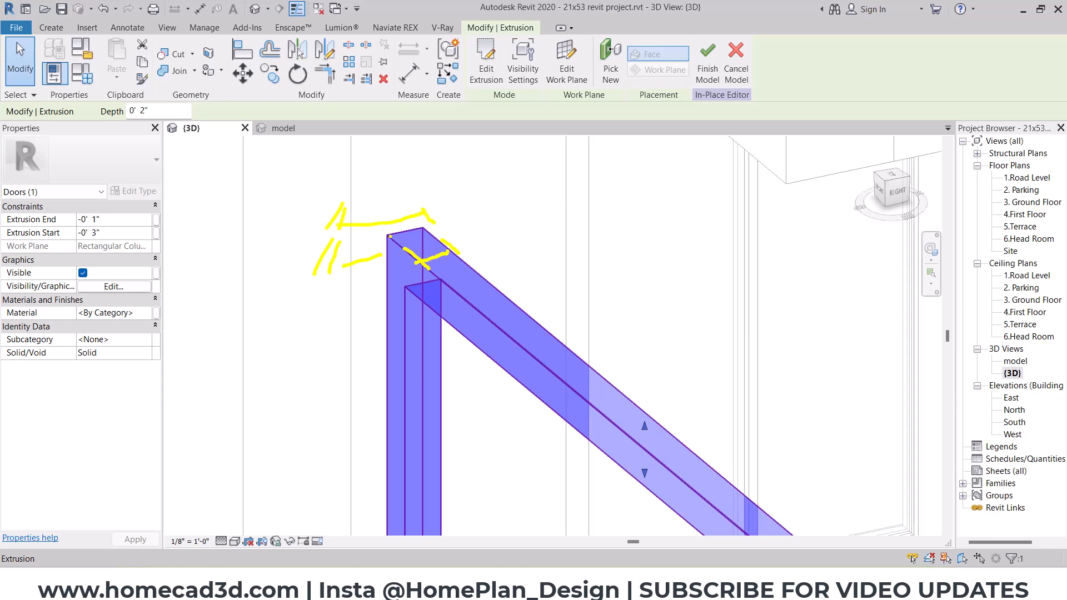
pyautogui.press('Escape')
pyautogui.press('Escape')
pyautogui.scroll(-6, 355, 265)
pyautogui.click(423, 316)
pyautogui.moveTo(414, 369)
pyautogui.keyDown('shift'); pyautogui.mouseDown(button='middle')
pyautogui.moveTo(601, 320)
pyautogui.moveTo(522, 329)
pyautogui.mouseUp(button='middle'); pyautogui.keyUp('shift')
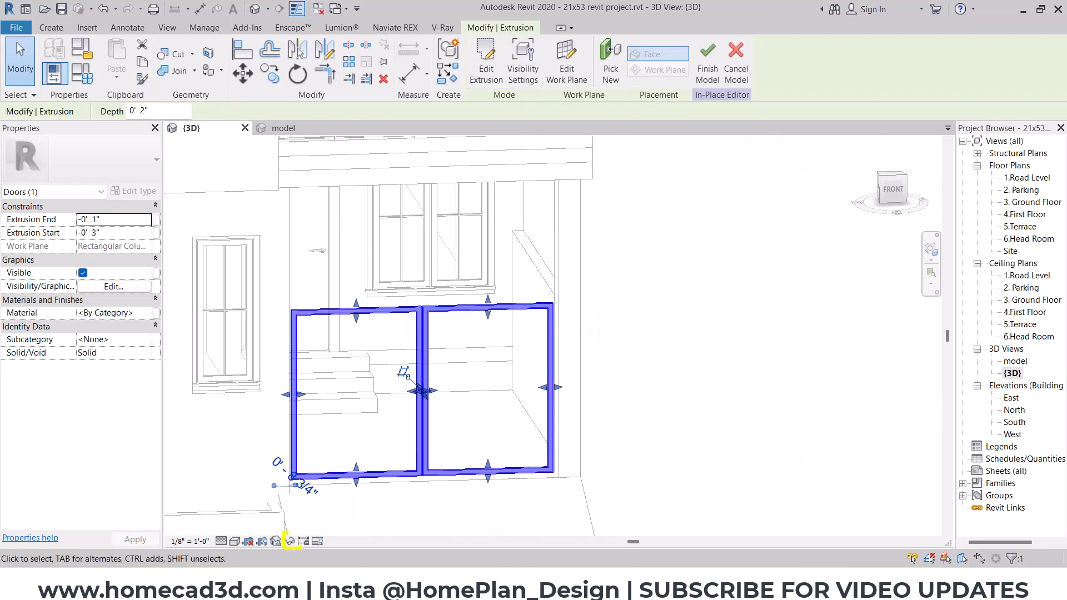
pyautogui.click(289, 541)
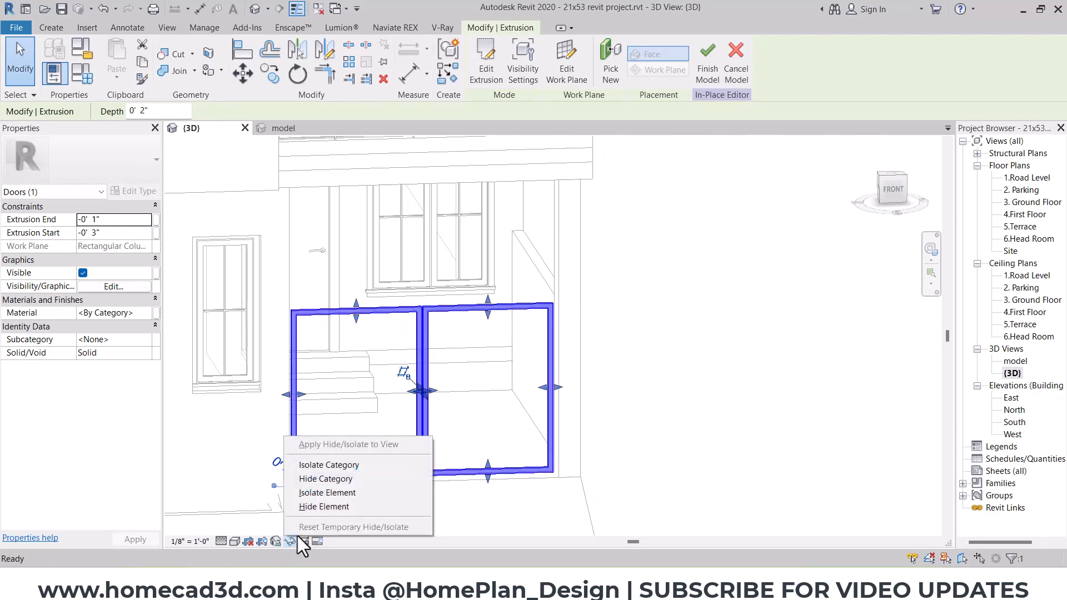
pyautogui.click(319, 495)
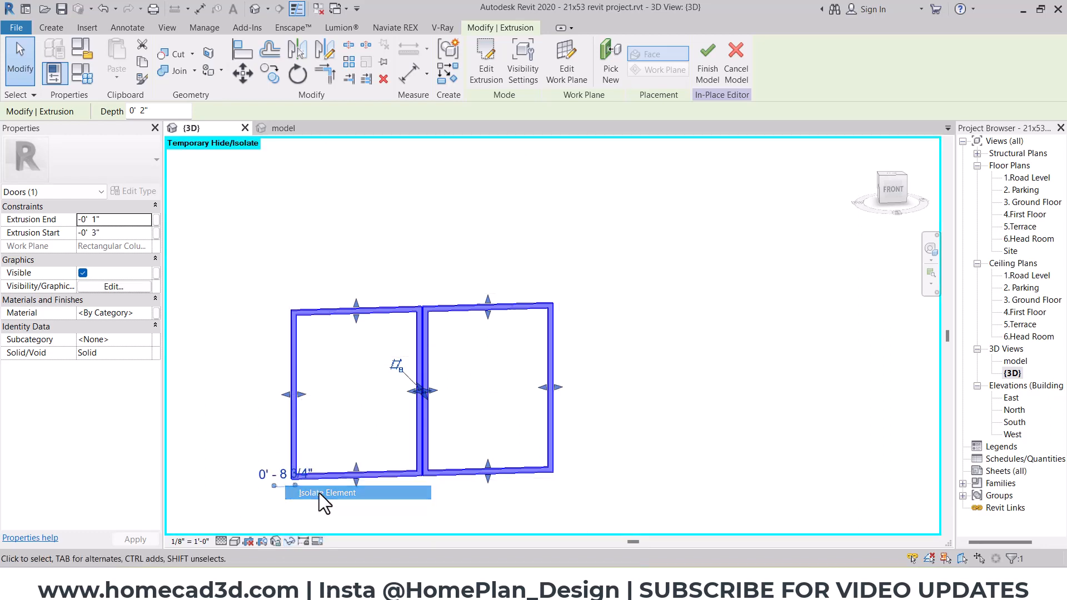
pyautogui.click(635, 411)
pyautogui.moveTo(479, 369); pyautogui.dragTo(588, 347, button='middle')
# - Switch to Snipping Tool and examine the main gate's bars and panels in the reference image
pyautogui.click(527, 269)
pyautogui.click(594, 319)
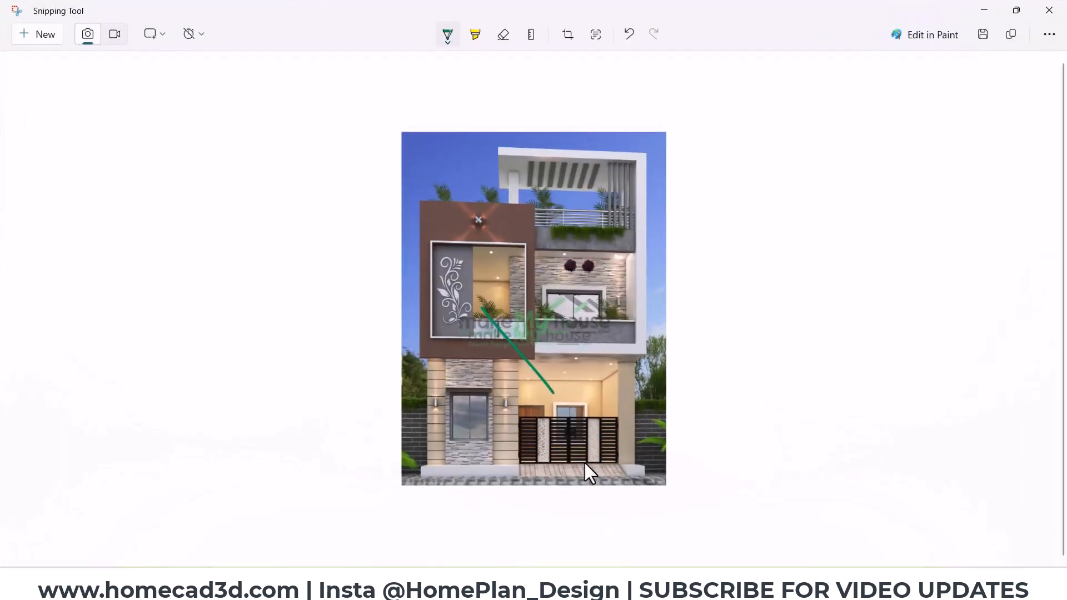
pyautogui.keyDown('ctrl'); pyautogui.scroll(11, 604, 466); pyautogui.keyUp('ctrl')
pyautogui.scroll(-7, 690, 447)
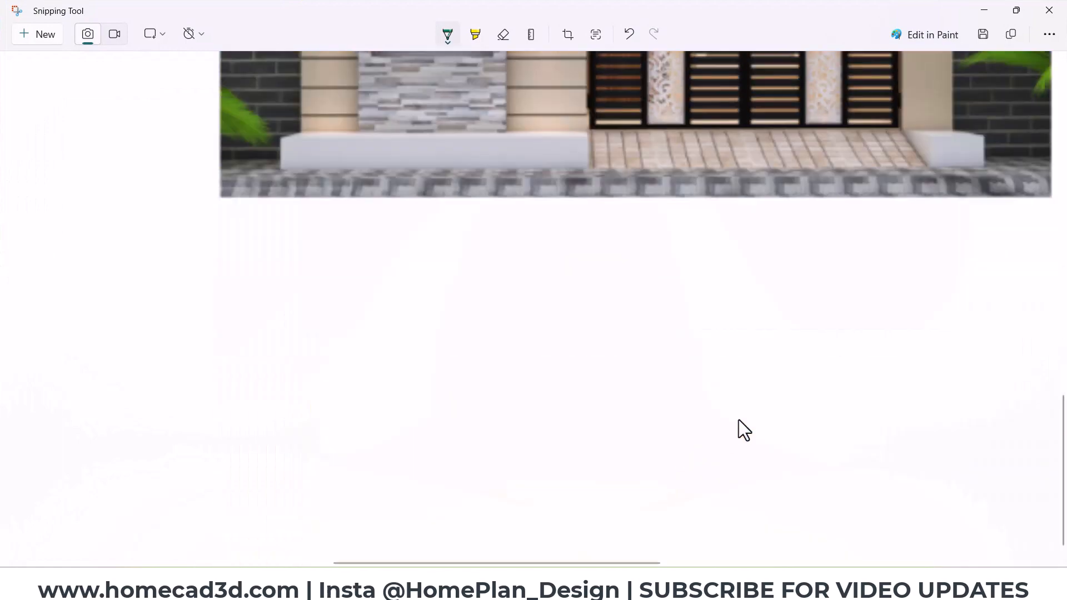
pyautogui.scroll(2, 748, 404)
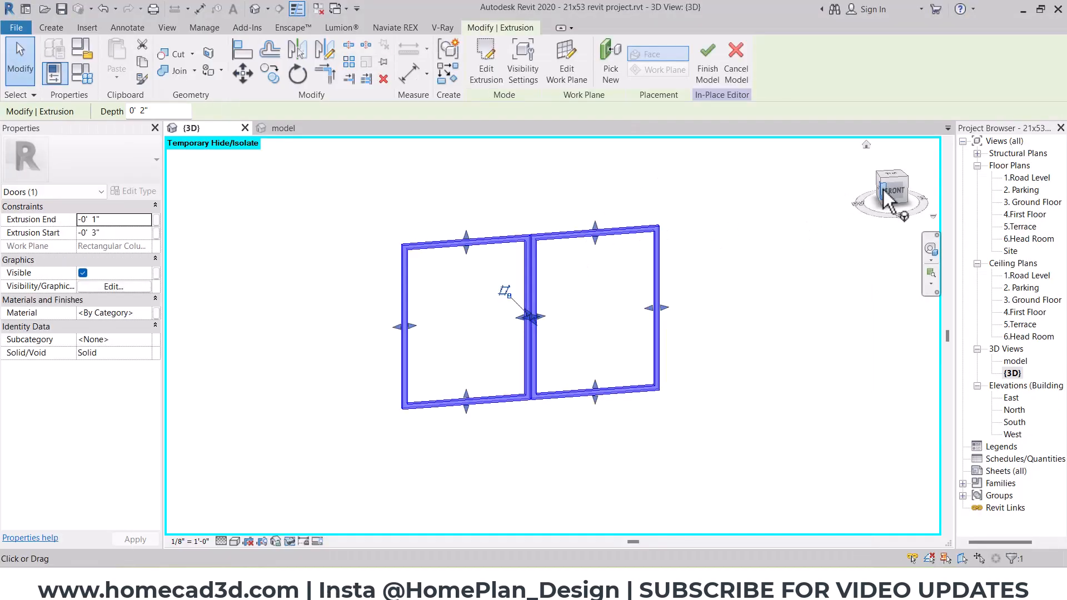
# - Start a new extrusion in the front view, with its work plane set to the gate frame's front face
pyautogui.click(893, 189)
pyautogui.click(602, 283)
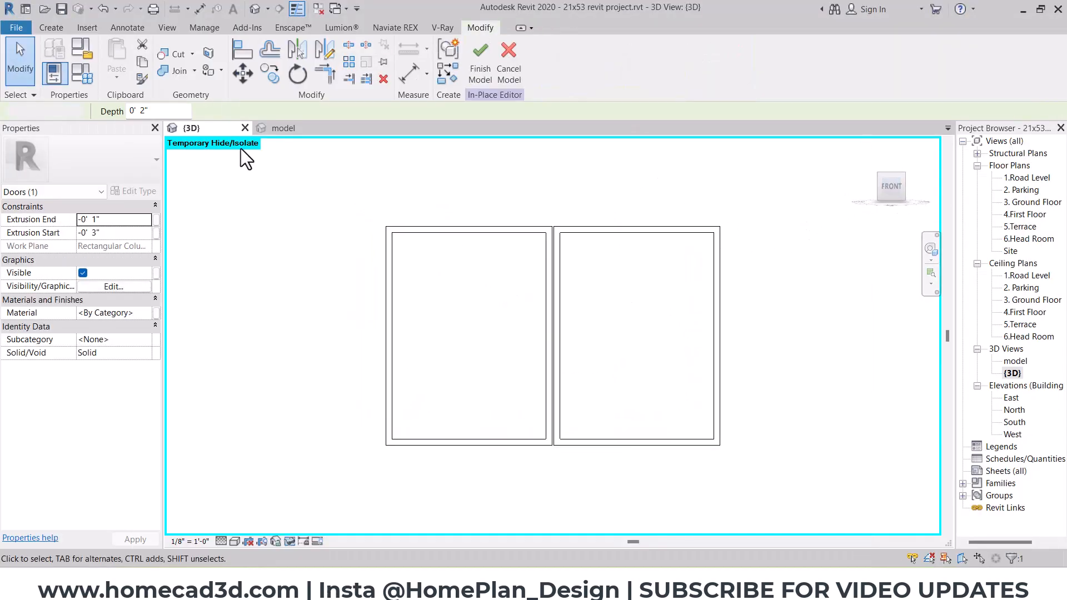
pyautogui.click(50, 29)
pyautogui.click(119, 53)
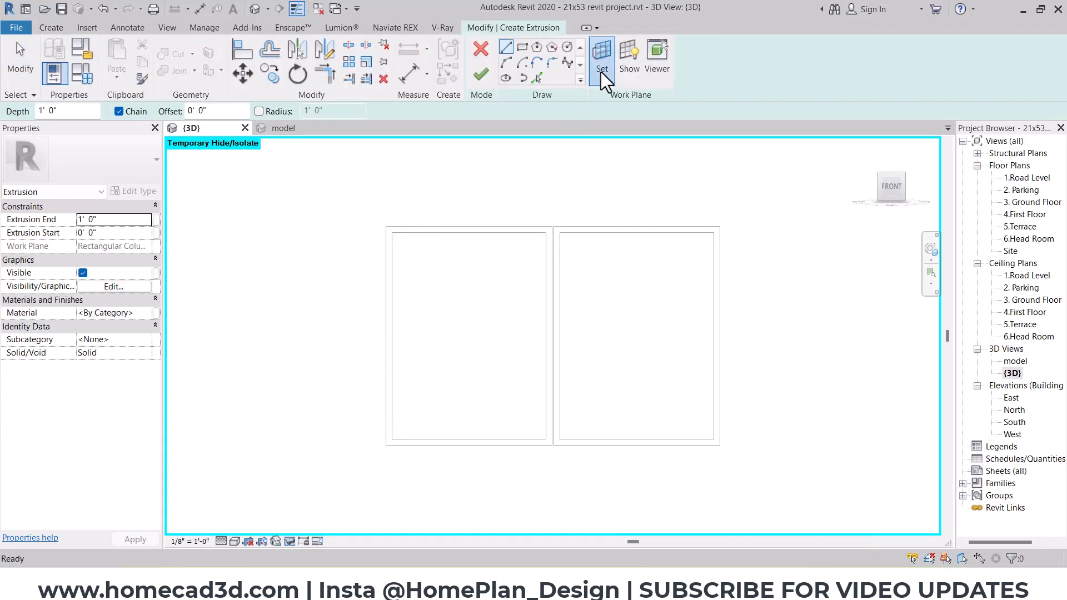
pyautogui.click(600, 71)
pyautogui.click(538, 242)
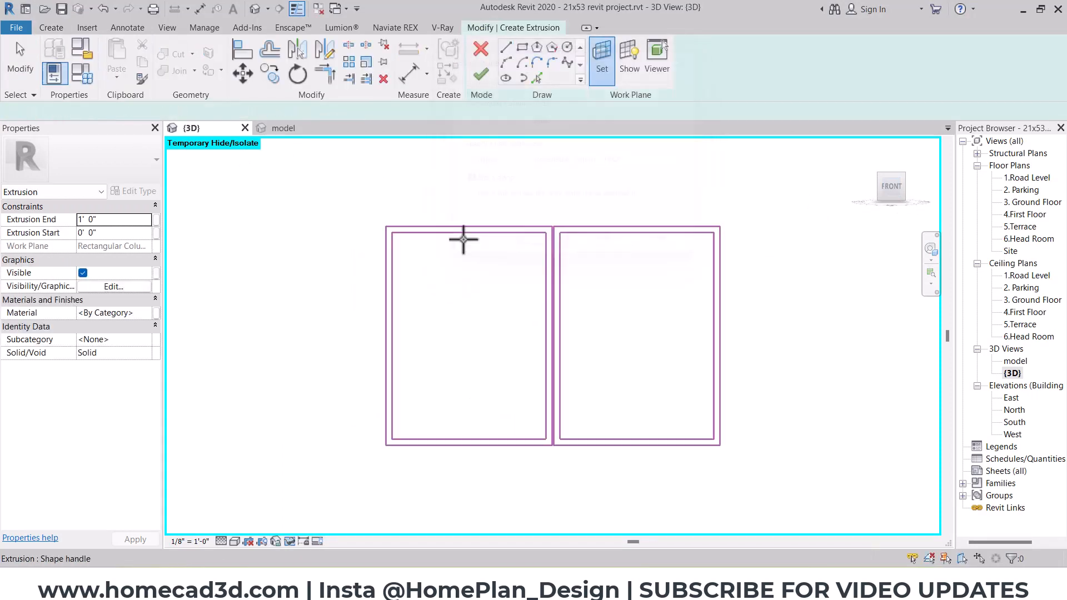
pyautogui.scroll(5, 406, 233)
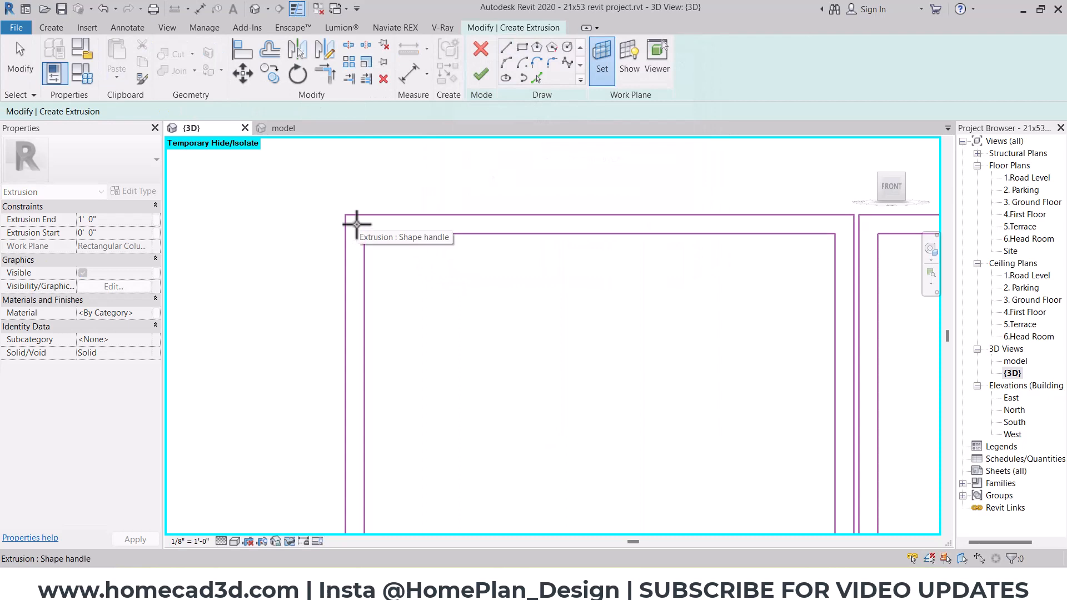
pyautogui.click(356, 223)
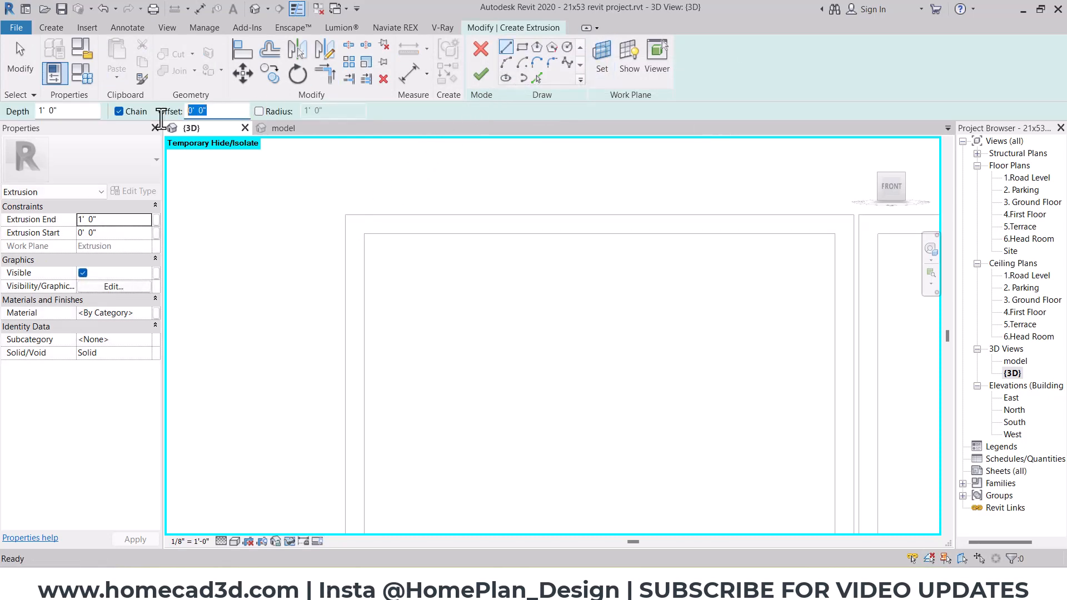
pyautogui.scroll(-2, 325, 242)
pyautogui.click(354, 239)
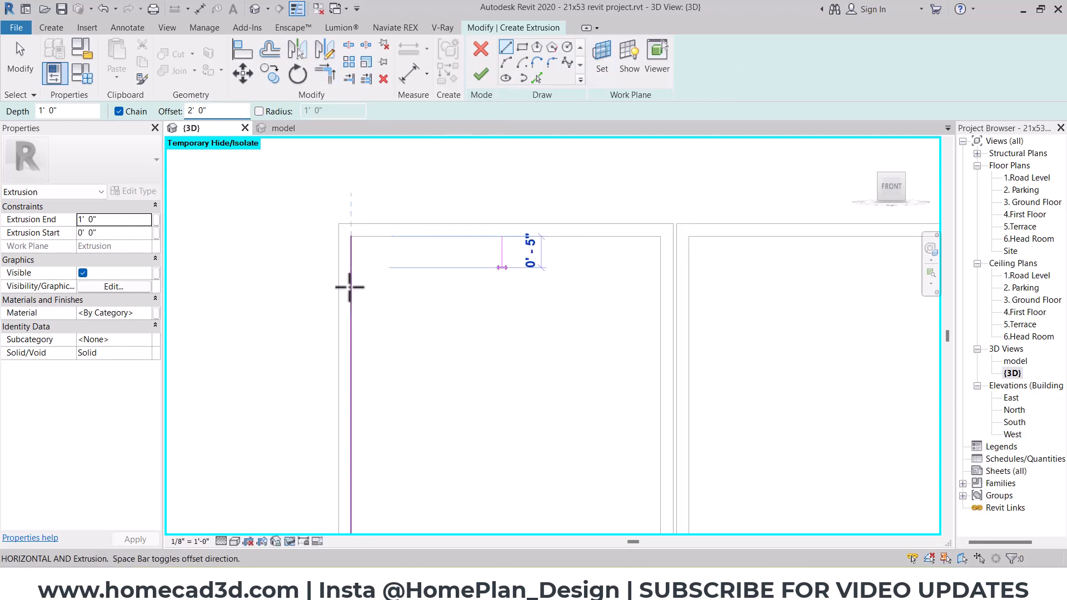
pyautogui.press('Escape')
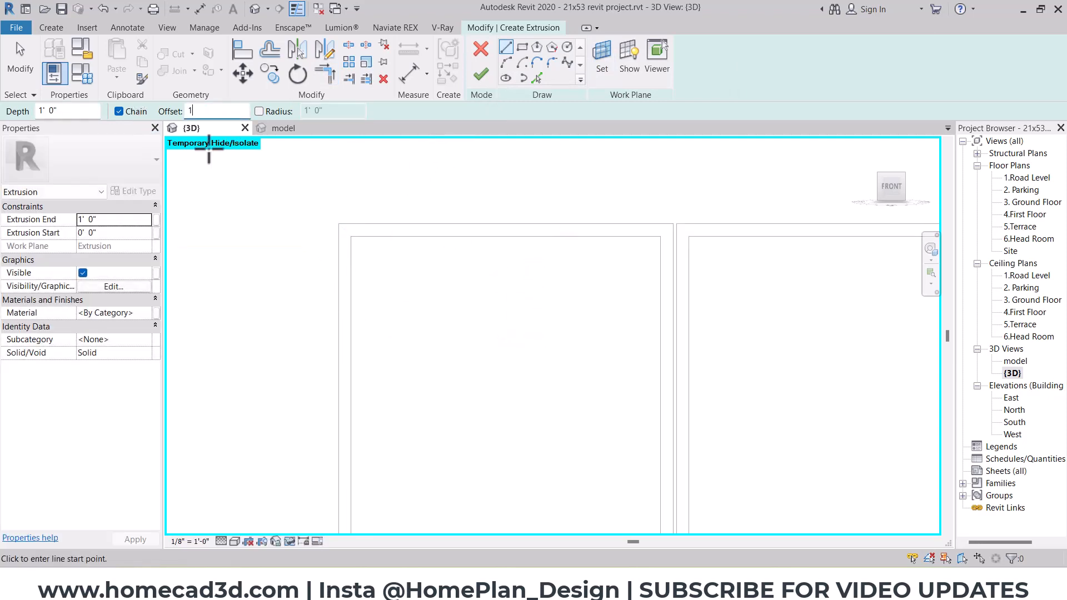
# - Draw two full-height vertical lines in the left leaf's opening, each offset 1' 0" inward from the inner side edges
pyautogui.click(353, 234)
pyautogui.scroll(-2, 358, 278)
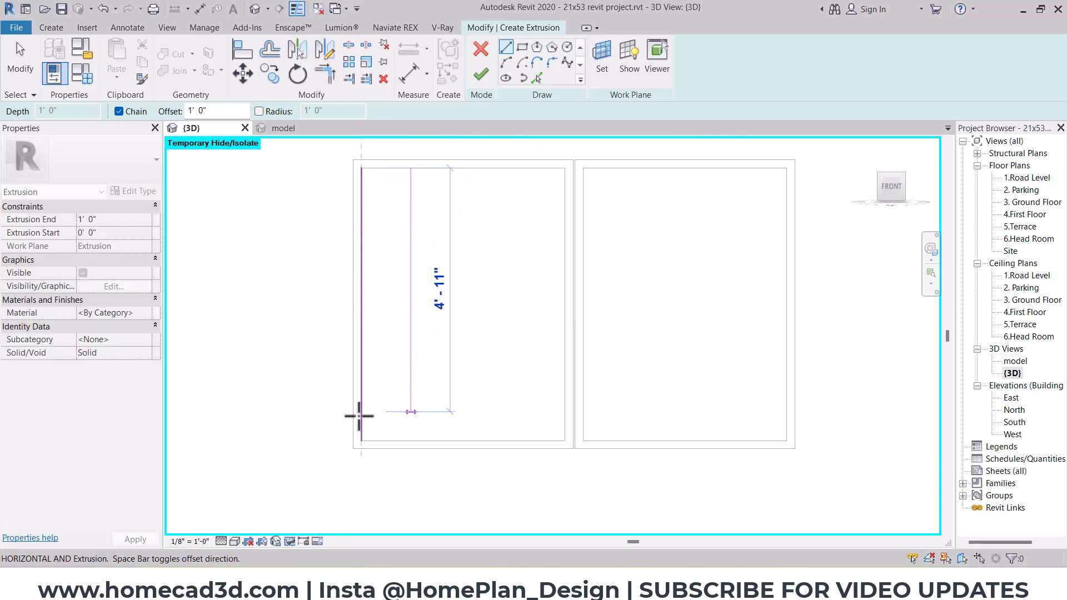
pyautogui.click(361, 440)
pyautogui.press('Escape')
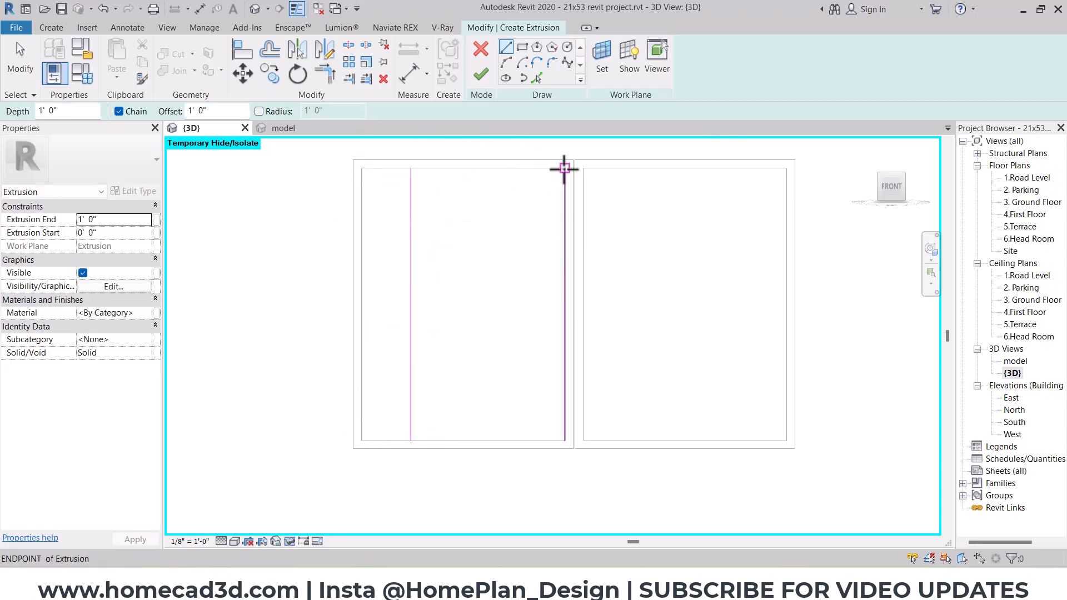
pyautogui.click(564, 168)
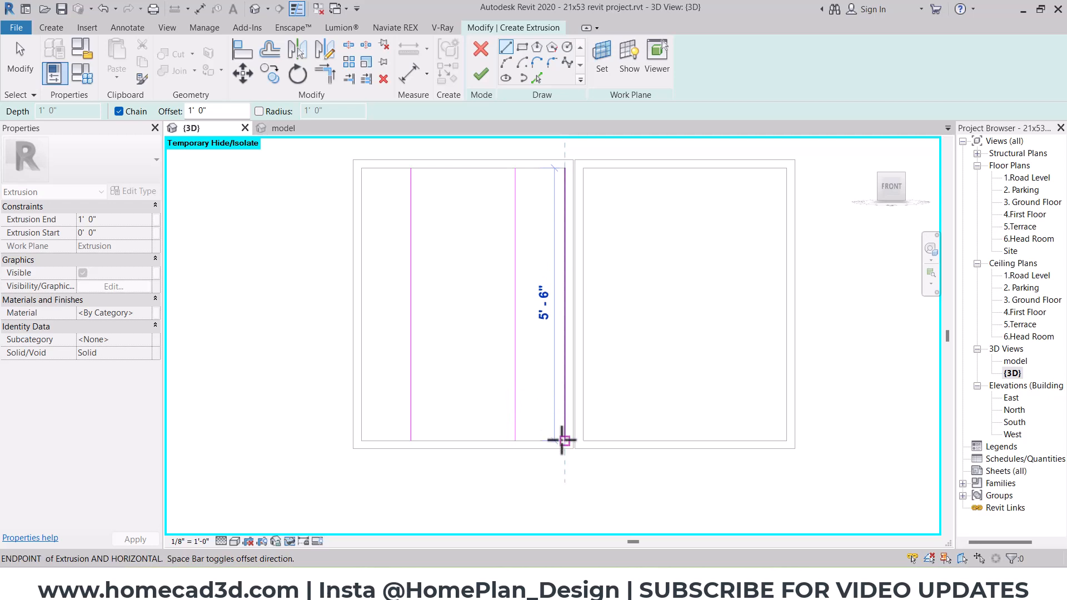
pyautogui.press('Escape')
pyautogui.press('Escape')
# - Offset a copy of both vertical sketch lines 2" toward the middle of the left leaf
pyautogui.click(270, 51)
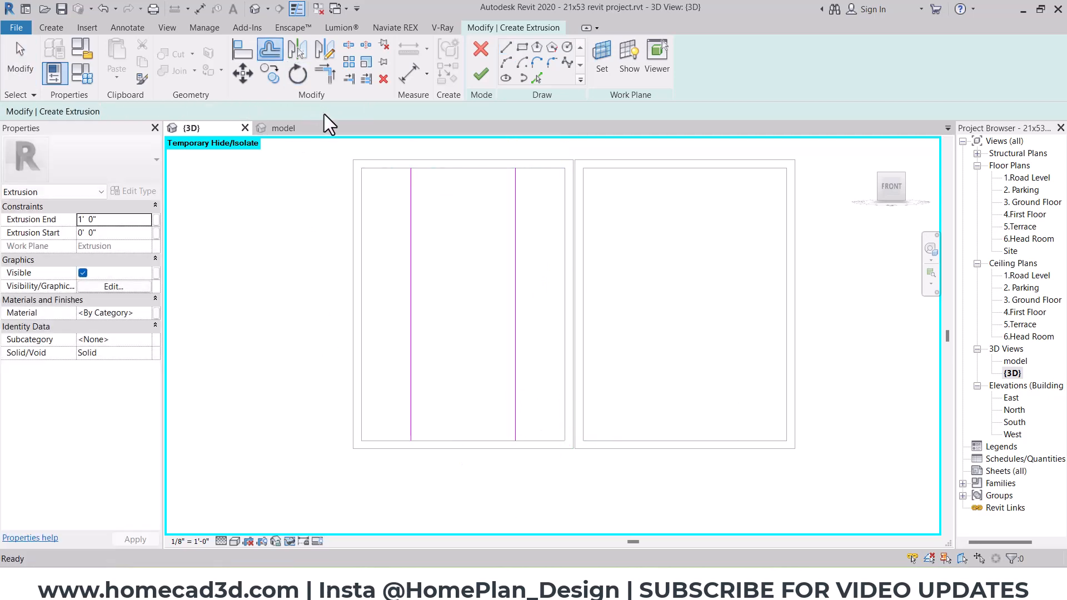
pyautogui.click(188, 112)
pyautogui.write('2"')
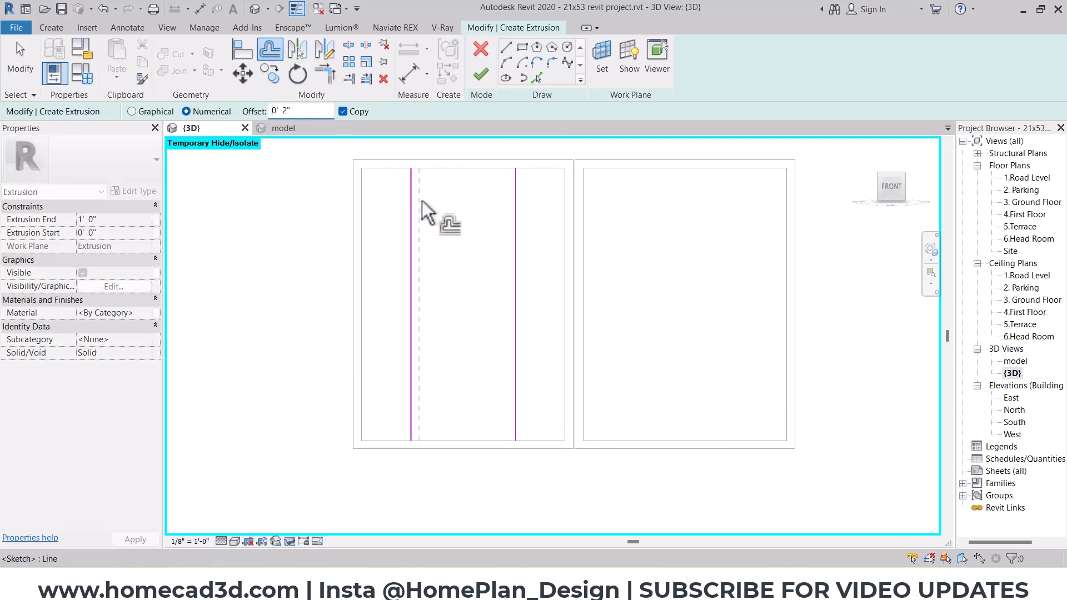
pyautogui.click(423, 217)
pyautogui.click(514, 219)
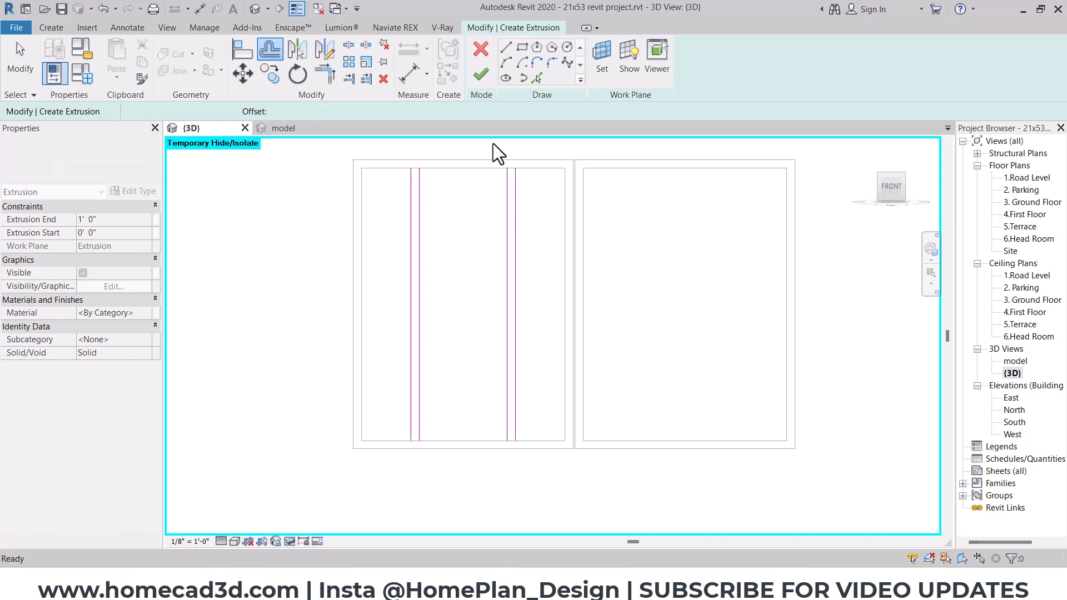
# - Close the top ends of both vertical bar profiles with short lines
pyautogui.click(506, 47)
pyautogui.scroll(4, 396, 188)
pyautogui.click(380, 200)
pyautogui.click(402, 200)
pyautogui.press('Escape')
pyautogui.click(636, 200)
pyautogui.click(657, 201)
pyautogui.press('Escape')
# - Close the bottom ends of both vertical bar profiles with short lines and end the Line command
pyautogui.scroll(-2, 578, 232)
pyautogui.moveTo(526, 387); pyautogui.dragTo(515, 202, button='middle')
pyautogui.scroll(2, 453, 437)
pyautogui.click(454, 438)
pyautogui.click(474, 442)
pyautogui.press('Escape')
pyautogui.click(708, 442)
pyautogui.click(730, 442)
pyautogui.press('Escape')
pyautogui.press('Escape')
pyautogui.scroll(-4, 547, 383)
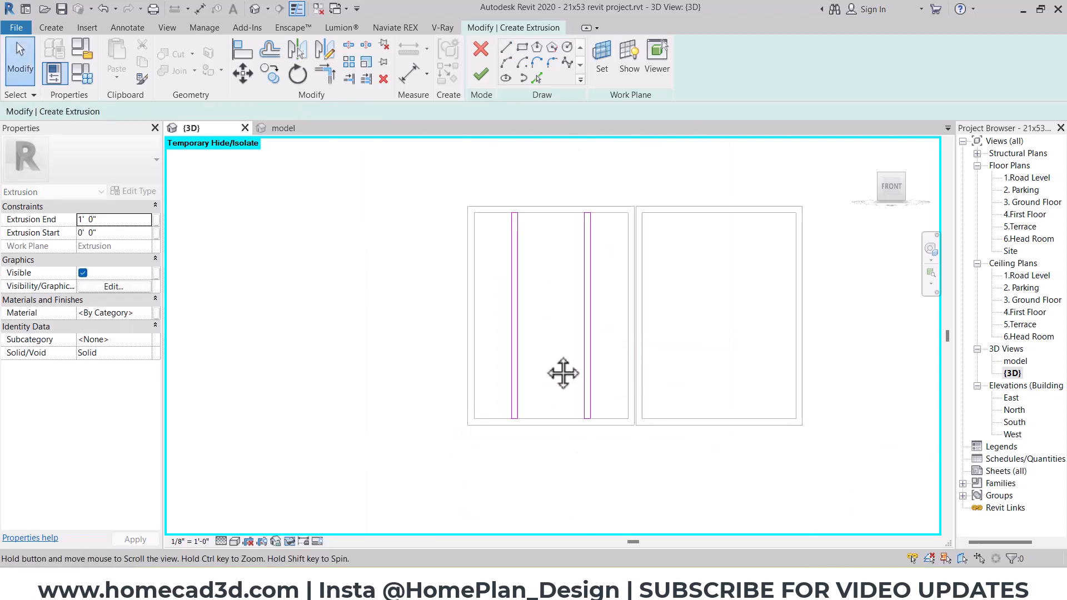
# - Finish the extrusion sketch of the left leaf's two vertical bars and check their depth against the frame
pyautogui.keyDown('shift'); pyautogui.moveTo(515, 279); pyautogui.dragTo(614, 374, button='middle'); pyautogui.keyUp('shift')
pyautogui.click(480, 75)
pyautogui.scroll(5, 555, 298)
pyautogui.keyDown('shift'); pyautogui.moveTo(554, 298); pyautogui.dragTo(571, 493, button='middle'); pyautogui.keyUp('shift')
pyautogui.keyDown('shift'); pyautogui.moveTo(496, 237); pyautogui.dragTo(505, 219, button='middle'); pyautogui.keyUp('shift')
pyautogui.scroll(3, 485, 191)
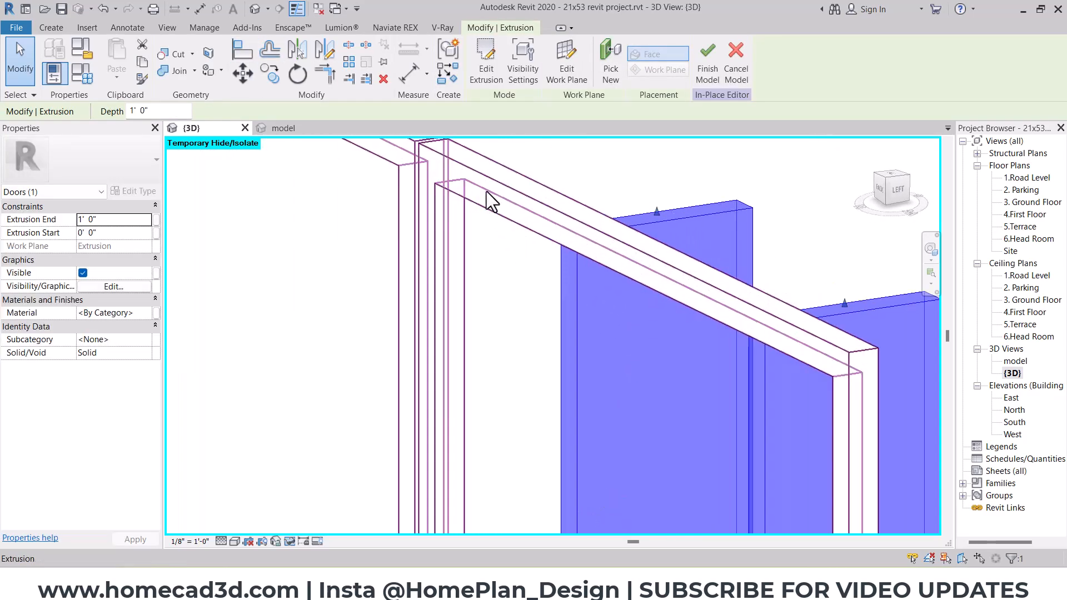
# - Align the two vertical bars' protruding faces with the gate frame so they sit flush, and end the Align command
pyautogui.click(241, 58)
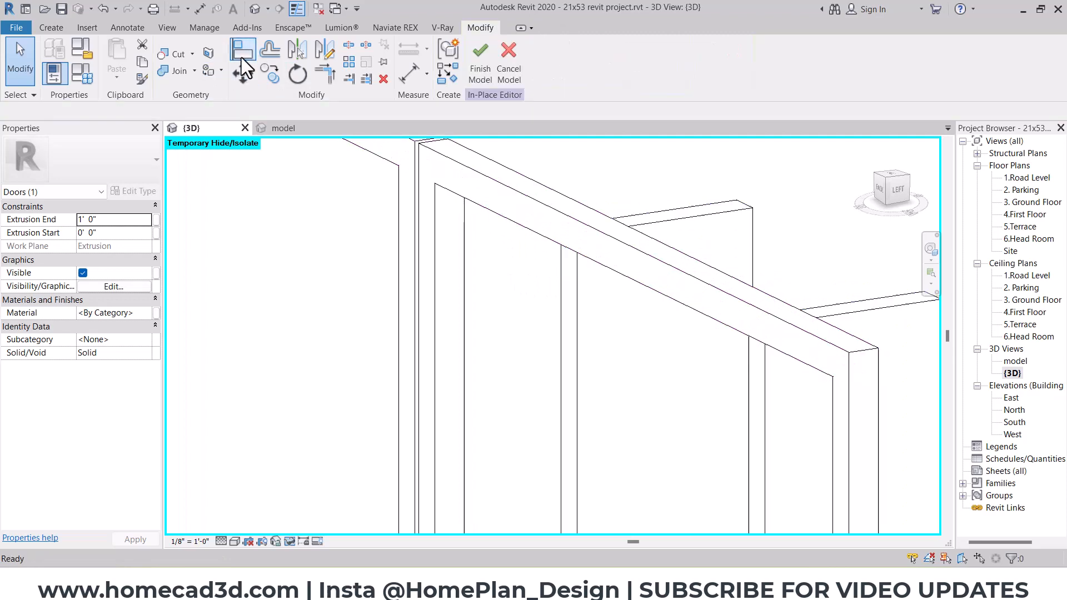
pyautogui.keyDown('shift'); pyautogui.moveTo(572, 291); pyautogui.dragTo(349, 254, button='middle'); pyautogui.keyUp('shift')
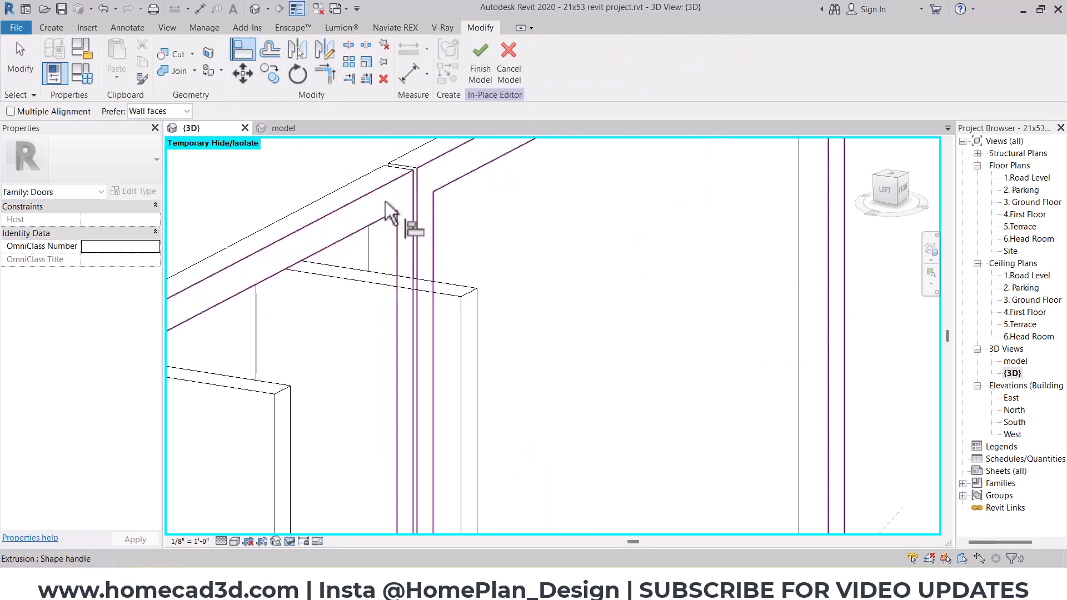
pyautogui.click(406, 239)
pyautogui.click(456, 298)
pyautogui.scroll(-5, 458, 302)
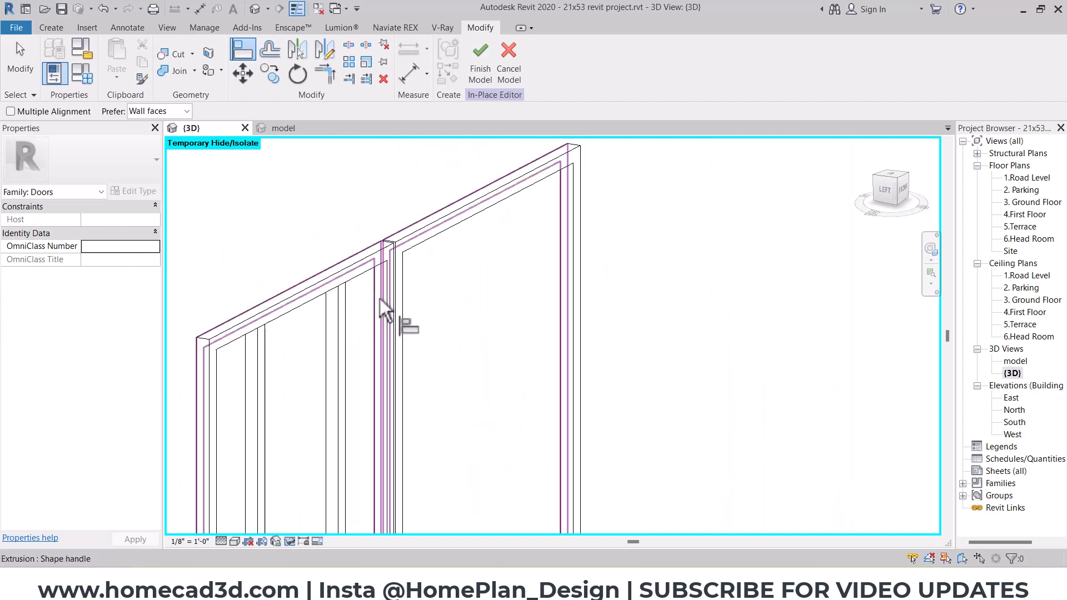
pyautogui.press('Escape')
pyautogui.press('Escape')
# - Set the visual style to Realistic and copy the left leaf's two vertical bars to the same position in the right leaf
pyautogui.click(234, 541)
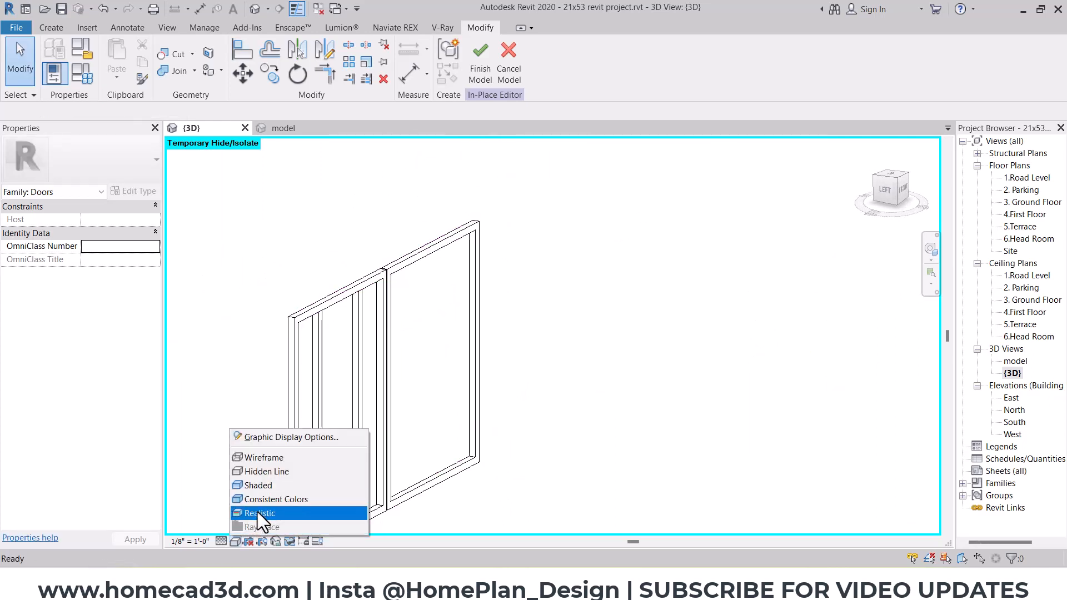
pyautogui.click(257, 512)
pyautogui.click(357, 351)
pyautogui.click(903, 189)
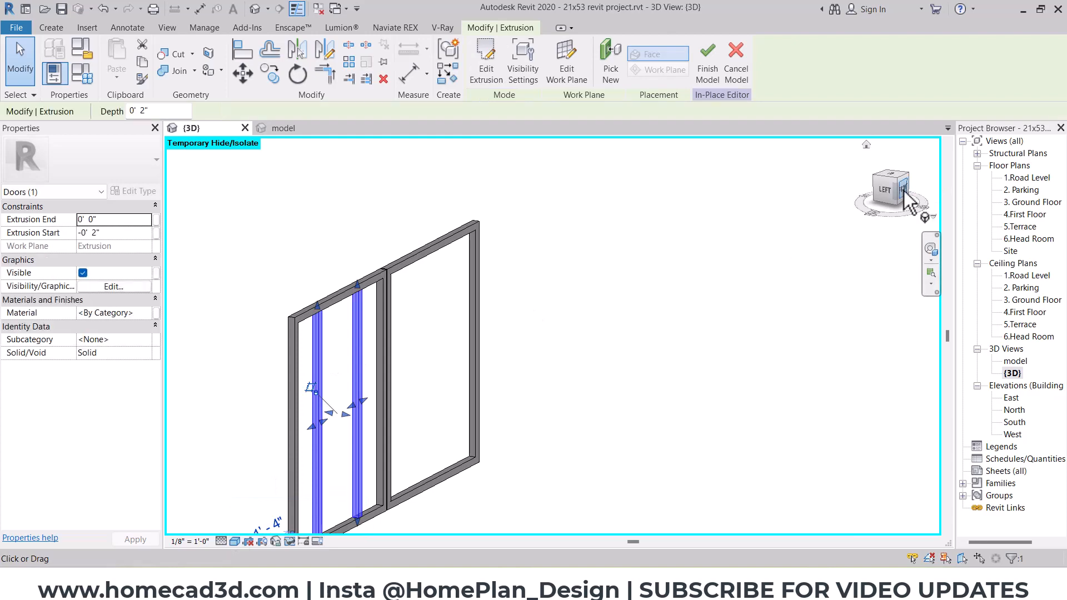
pyautogui.moveTo(417, 286); pyautogui.dragTo(270, 399, button='middle')
pyautogui.click(268, 81)
pyautogui.click(273, 260)
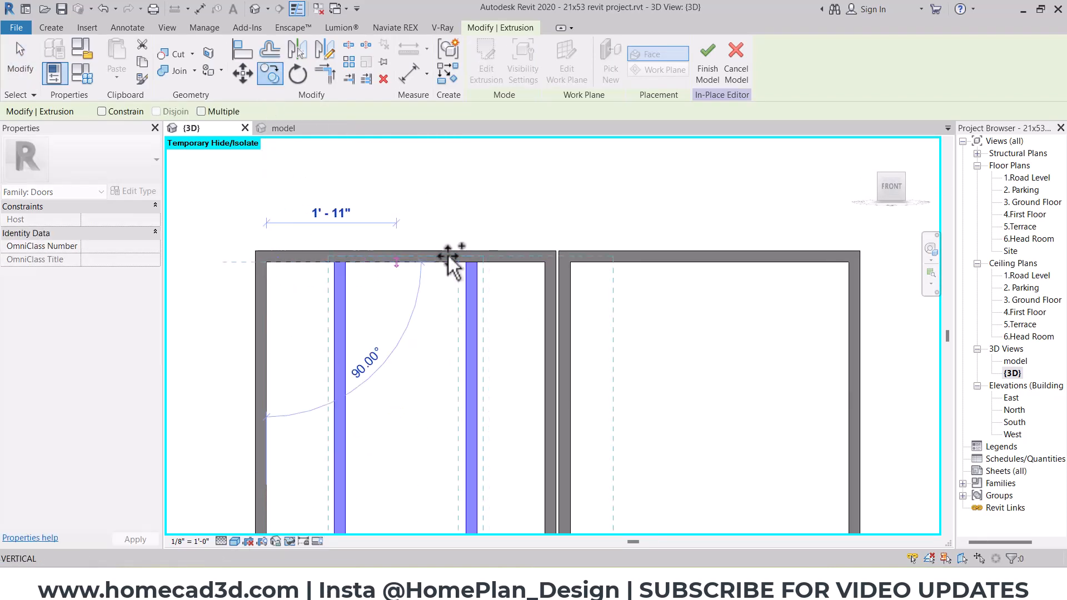
pyautogui.click(574, 263)
pyautogui.scroll(-3, 490, 264)
pyautogui.keyDown('shift'); pyautogui.moveTo(686, 269); pyautogui.dragTo(638, 356, button='middle'); pyautogui.keyUp('shift')
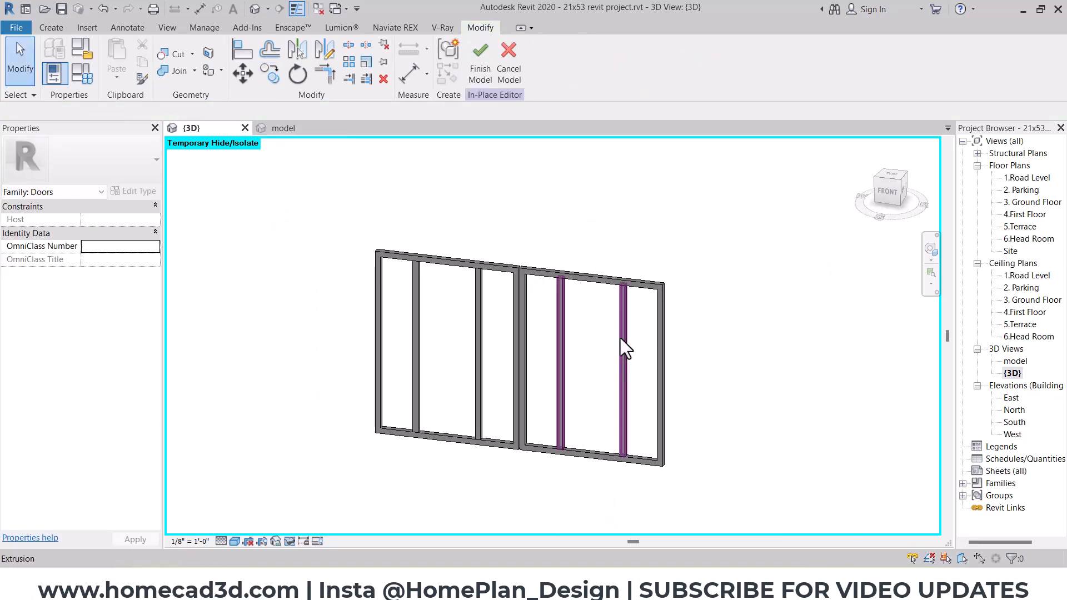
# - Examine the gate's horizontal slats and patterned panels in the Snipping Tool reference image, and return to Revit
pyautogui.click(658, 584)
pyautogui.keyDown('ctrl'); pyautogui.scroll(5, 606, 464); pyautogui.keyUp('ctrl')
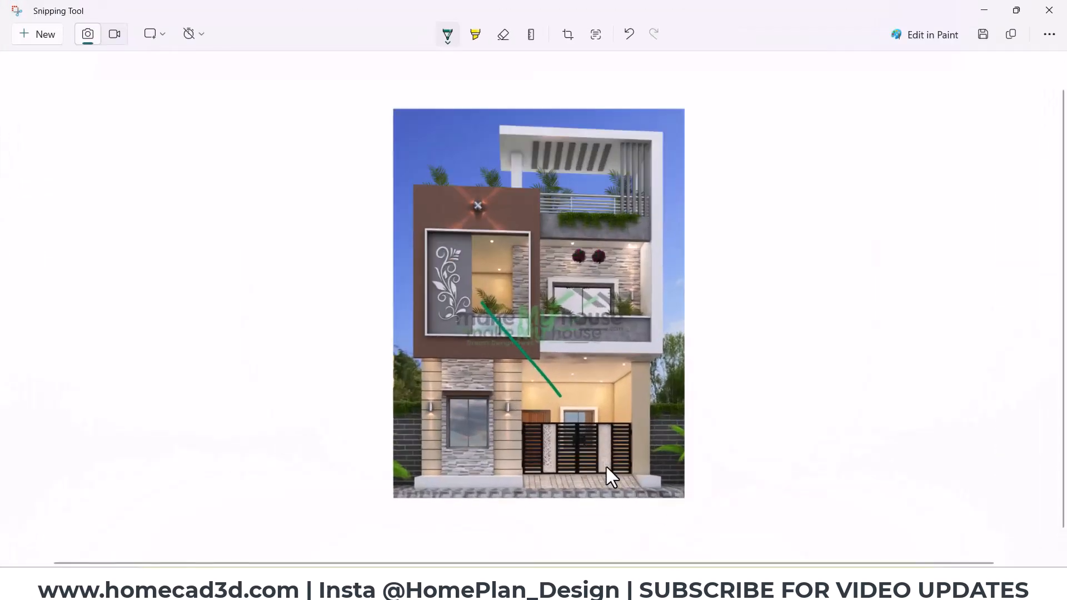
pyautogui.scroll(5, 695, 392)
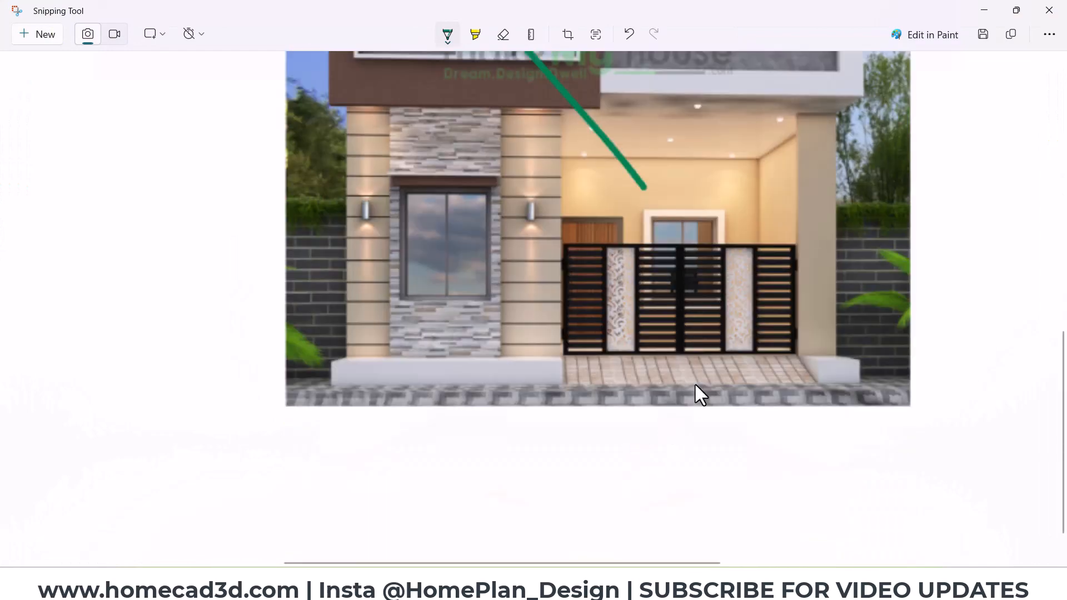
pyautogui.keyDown('ctrl'); pyautogui.scroll(2, 696, 392); pyautogui.keyUp('ctrl')
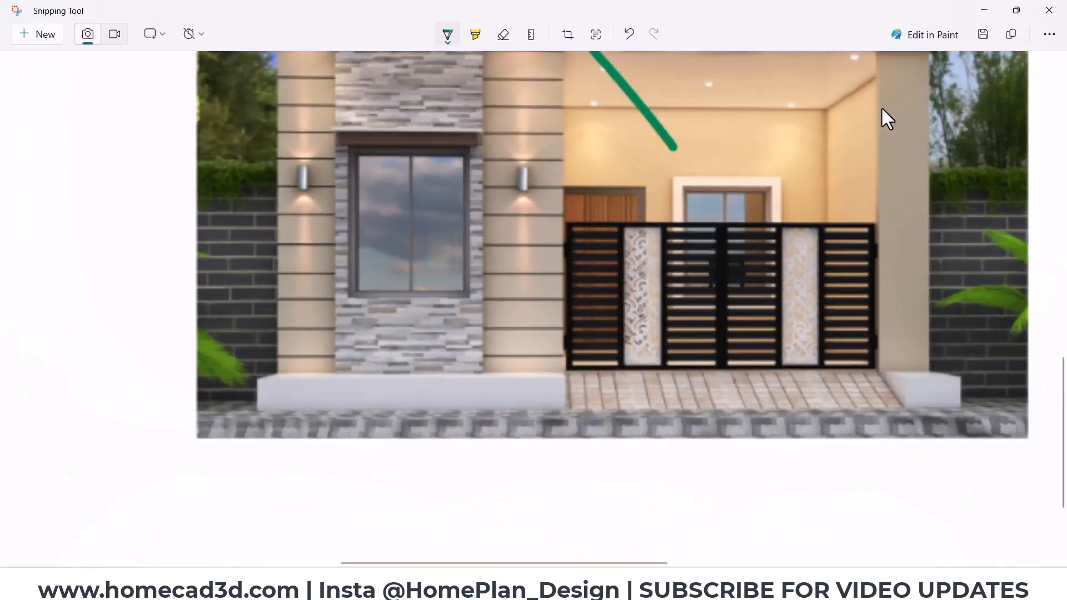
pyautogui.click(982, 12)
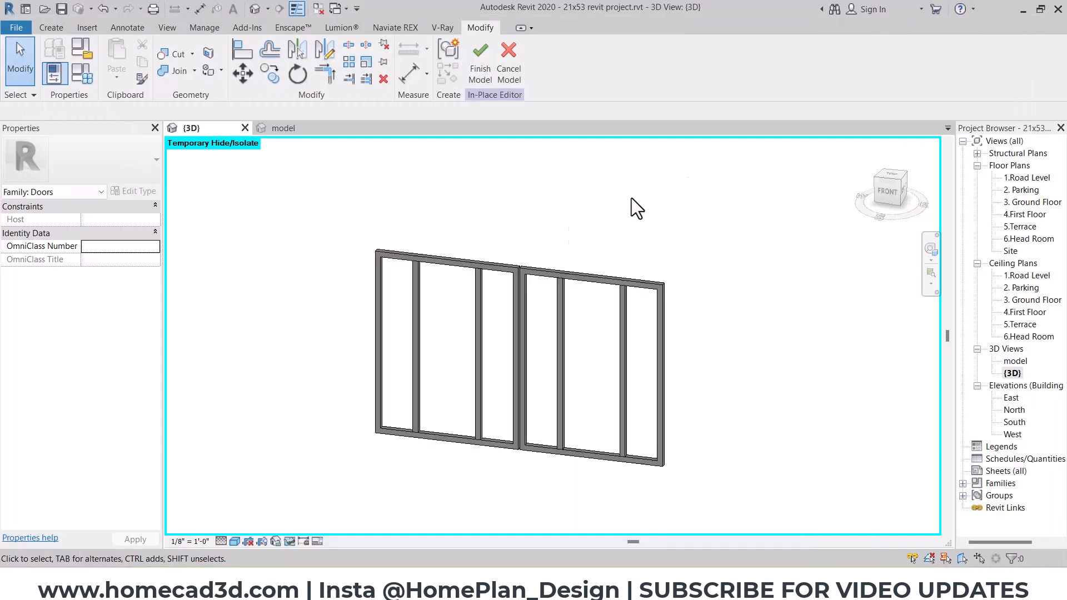
# - Sketch an extrusion rectangle 1' 2" wide and 1" high on the bottom rail, between the left leaf's outer frame and first bar
pyautogui.click(414, 317)
pyautogui.click(890, 191)
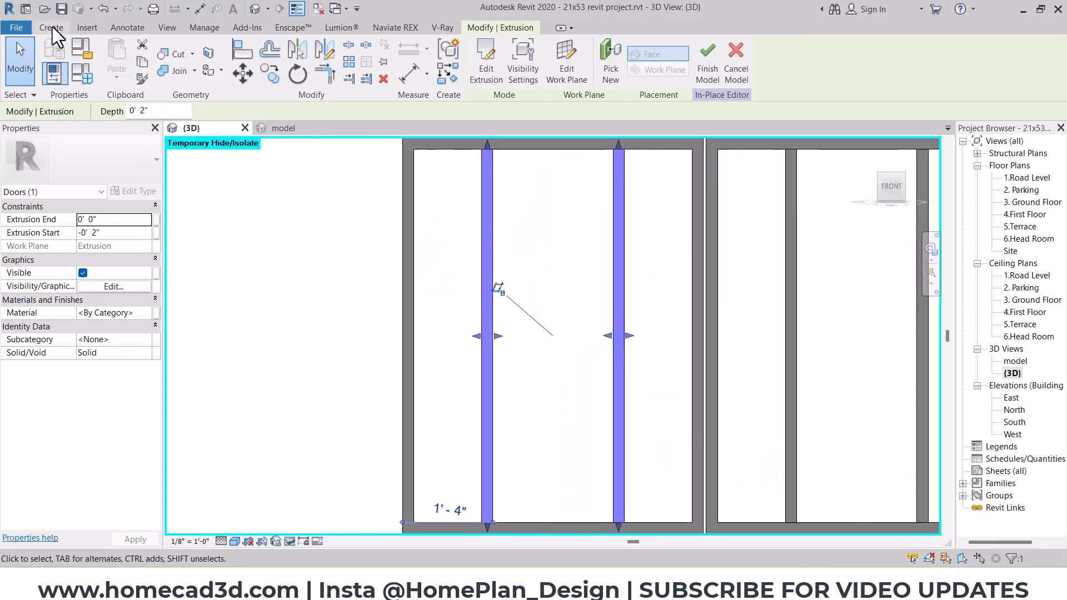
pyautogui.click(52, 27)
pyautogui.click(115, 53)
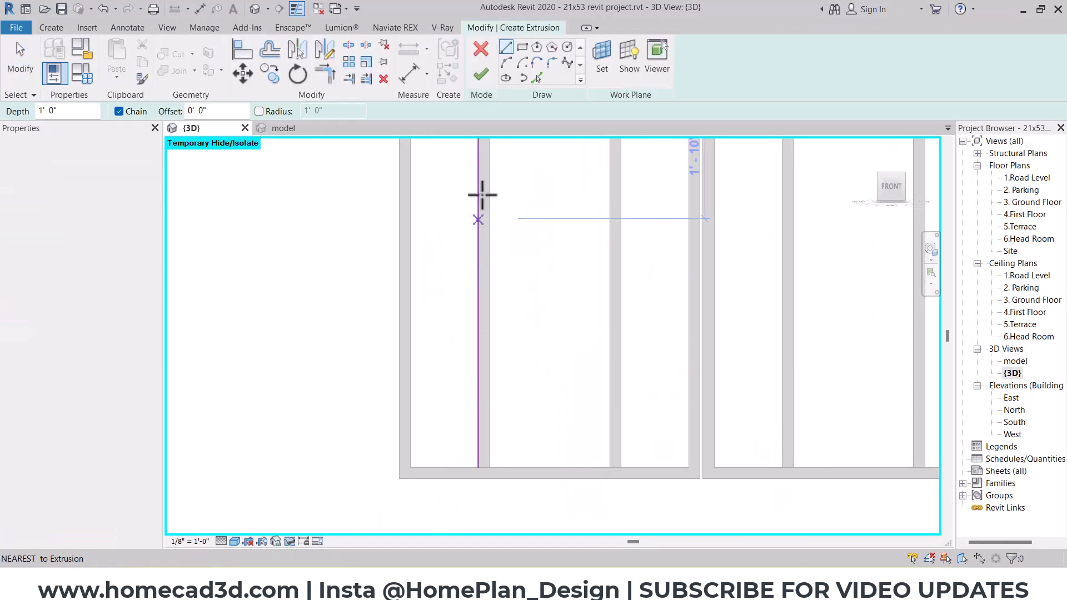
pyautogui.scroll(4, 414, 490)
pyautogui.click(408, 502)
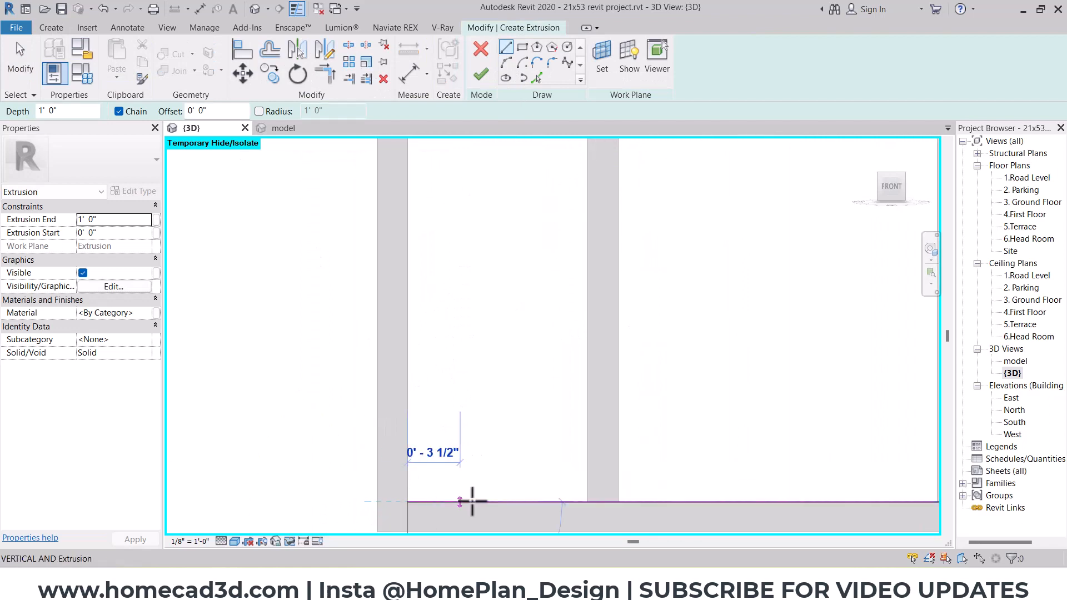
pyautogui.click(588, 501)
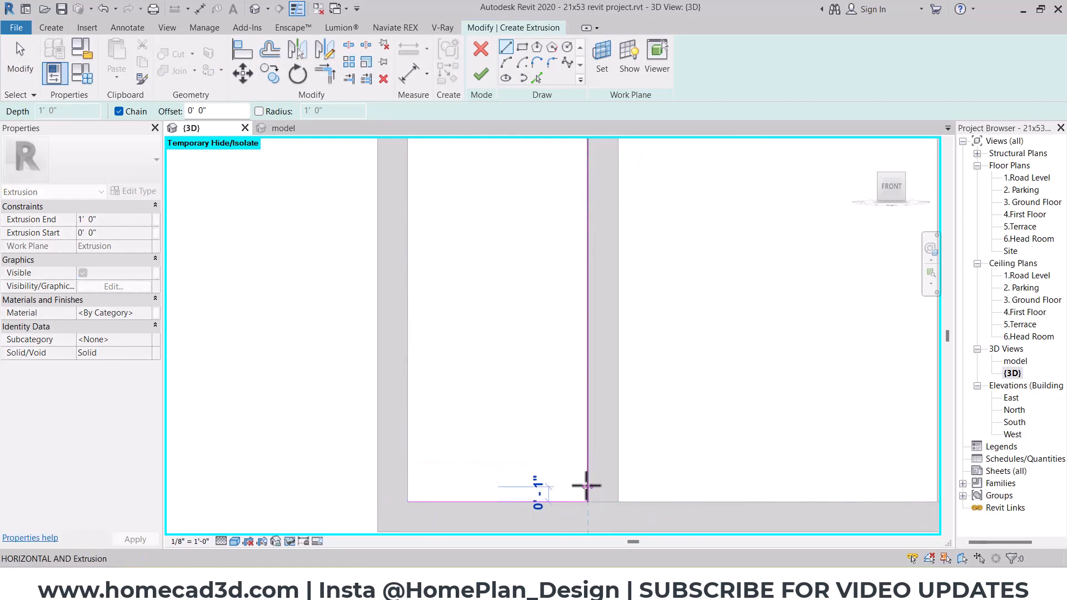
pyautogui.click(588, 486)
pyautogui.click(407, 487)
pyautogui.click(408, 502)
pyautogui.press('Escape')
pyautogui.press('Escape')
# - Move the whole slat profile up by its own 1" height and finish the extrusion sketch
pyautogui.moveTo(333, 455); pyautogui.dragTo(712, 509)
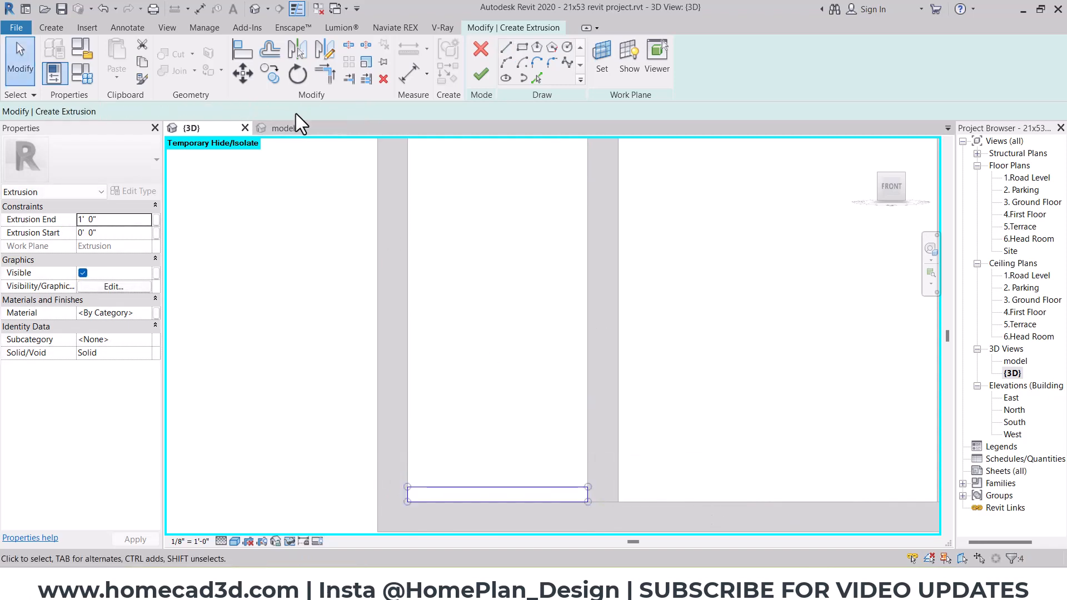
pyautogui.click(242, 72)
pyautogui.click(408, 502)
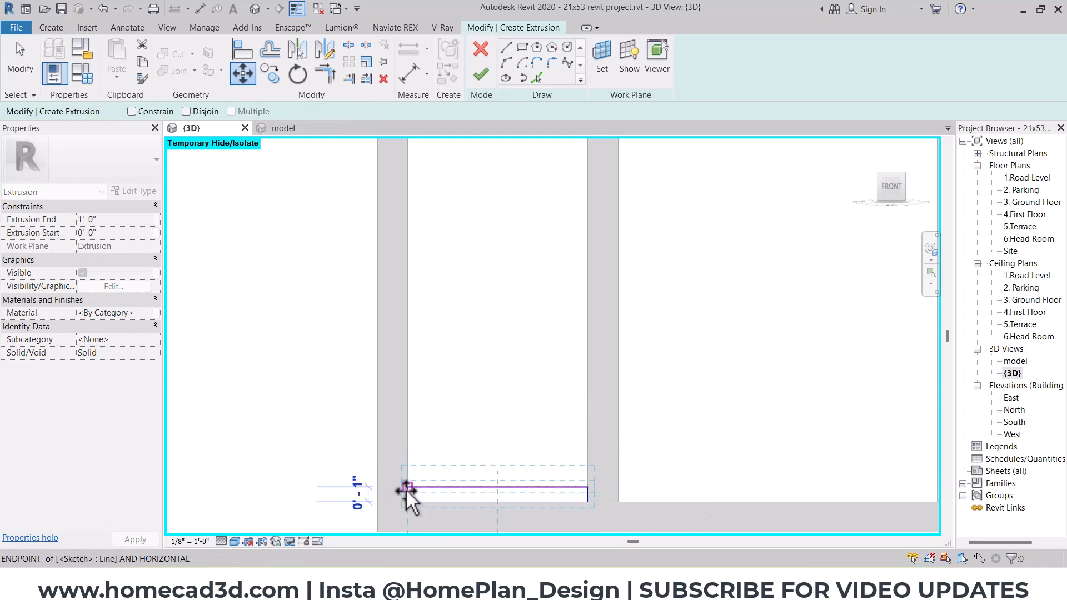
pyautogui.click(408, 486)
pyautogui.click(480, 74)
# - Align the slat's back and front faces with the corresponding faces of the gate frame and end the Align command
pyautogui.keyDown('shift'); pyautogui.moveTo(481, 312); pyautogui.dragTo(488, 417, button='middle'); pyautogui.keyUp('shift')
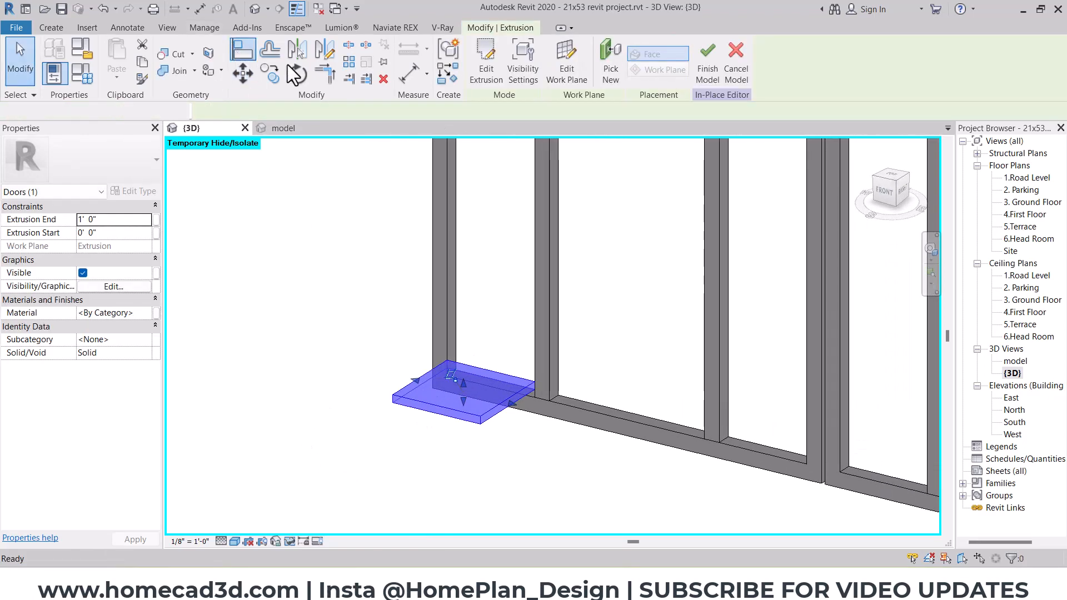
pyautogui.click(250, 51)
pyautogui.scroll(3, 475, 361)
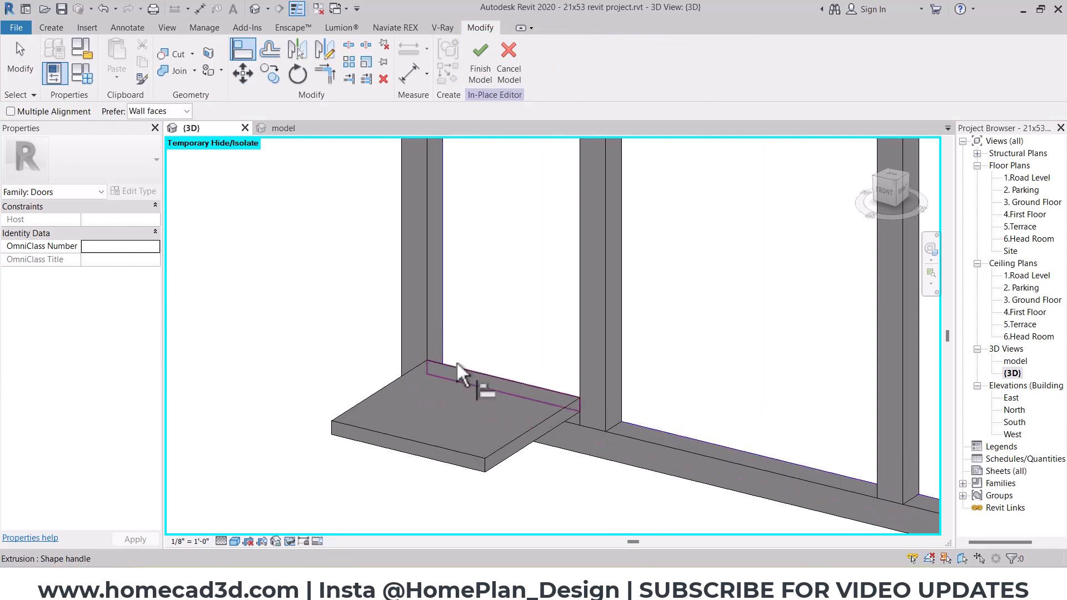
pyautogui.click(458, 365)
pyautogui.click(421, 351)
pyautogui.click(413, 338)
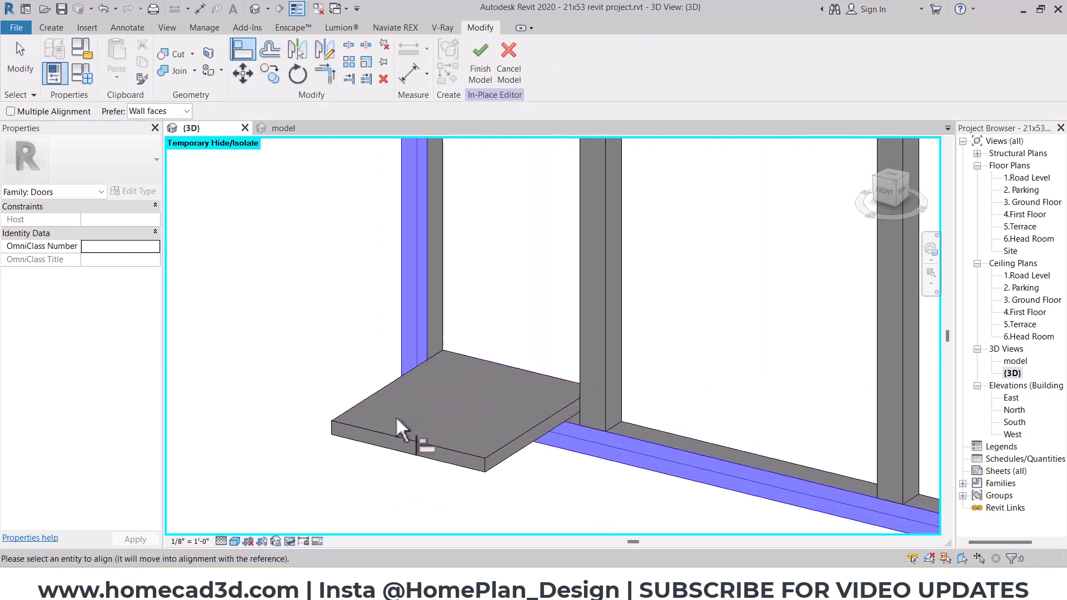
pyautogui.click(393, 436)
pyautogui.press('Escape')
pyautogui.press('Escape')
# - Set the slat's extrusion start to -1.5" and its extrusion end to -0.5"
pyautogui.click(463, 375)
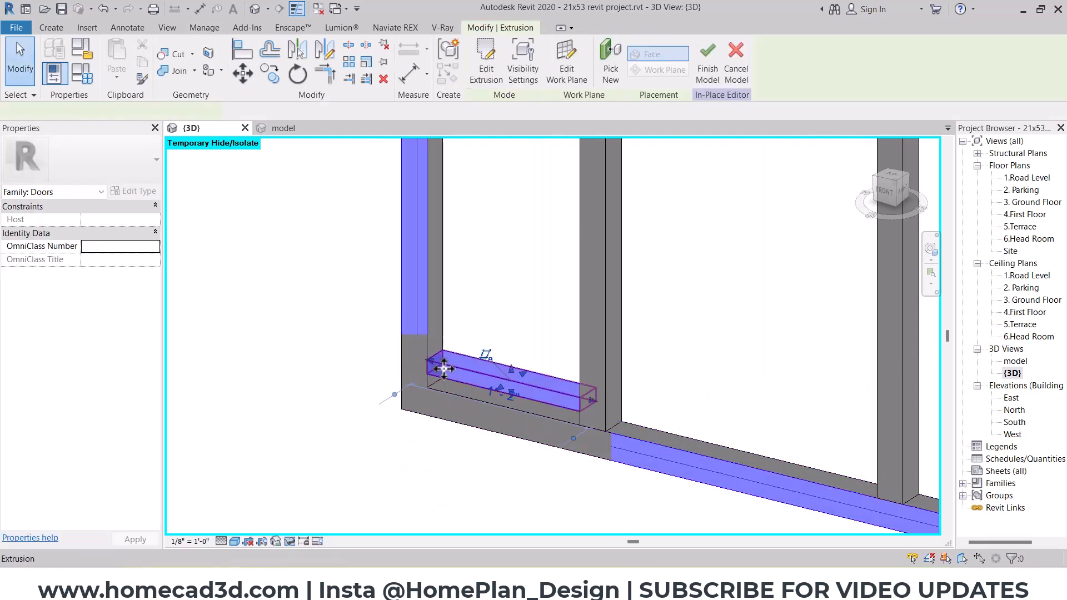
pyautogui.scroll(4, 439, 356)
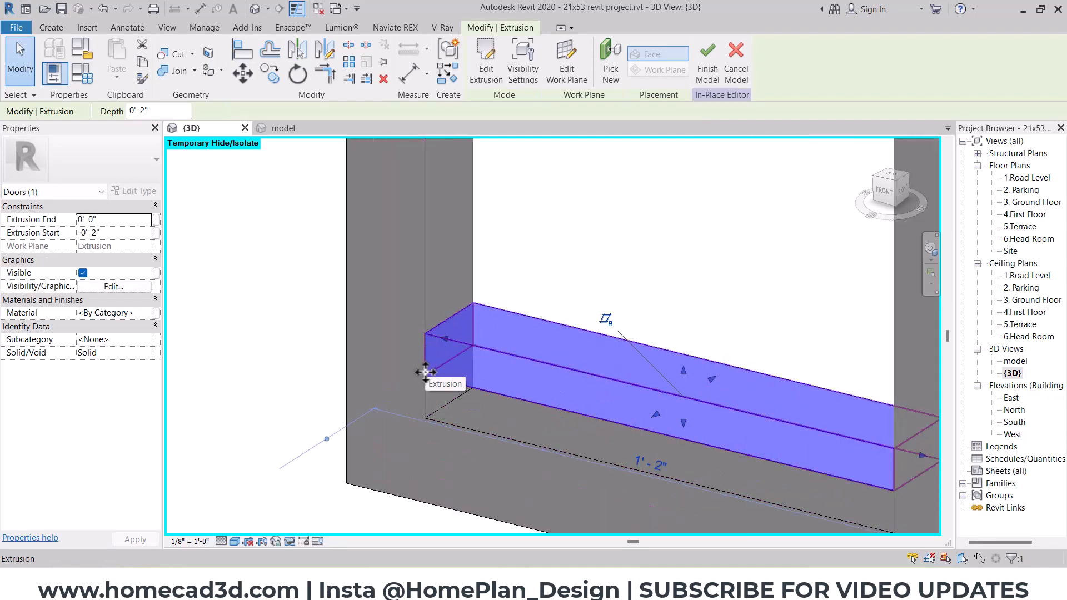
pyautogui.click(96, 234)
pyautogui.press('BackSpace')
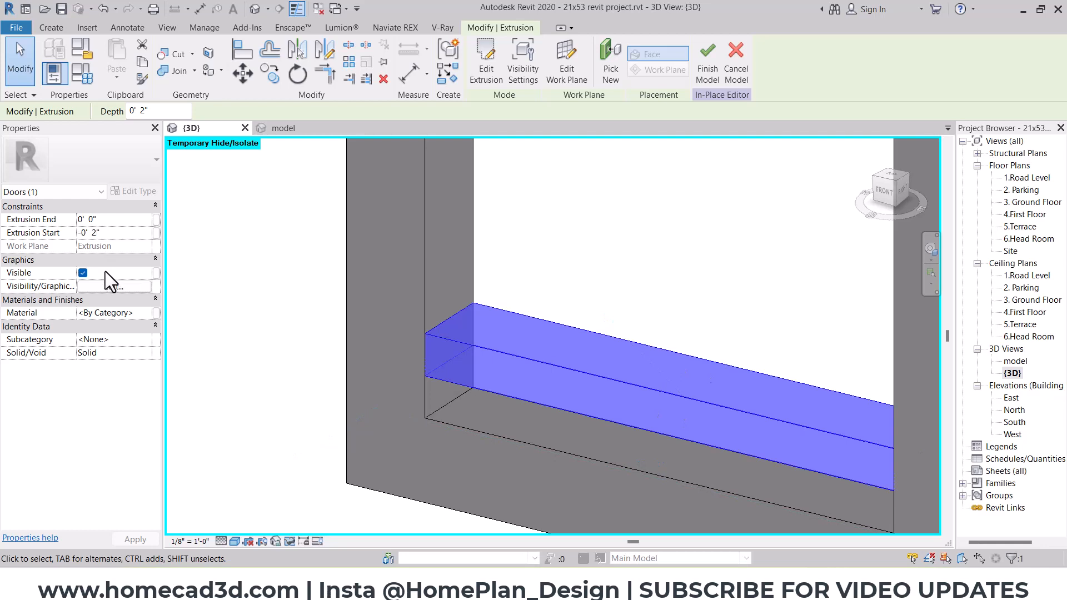
pyautogui.write('1.5')
pyautogui.press('Return')
pyautogui.press('Return')
pyautogui.click(125, 234)
pyautogui.write('-1.5"')
pyautogui.scroll(2, 469, 308)
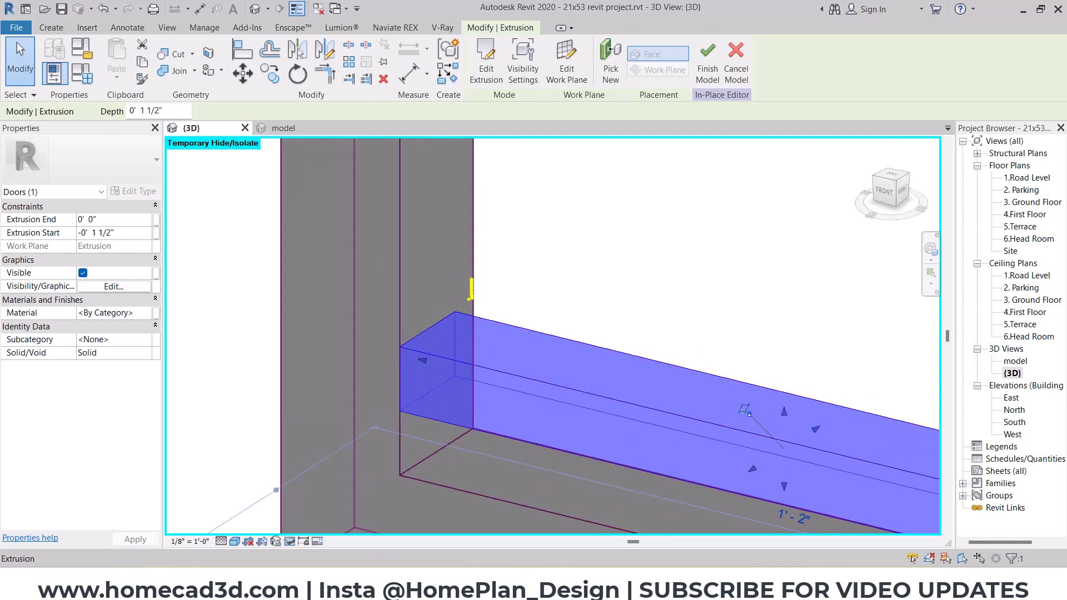
pyautogui.click(115, 223)
pyautogui.write('-')
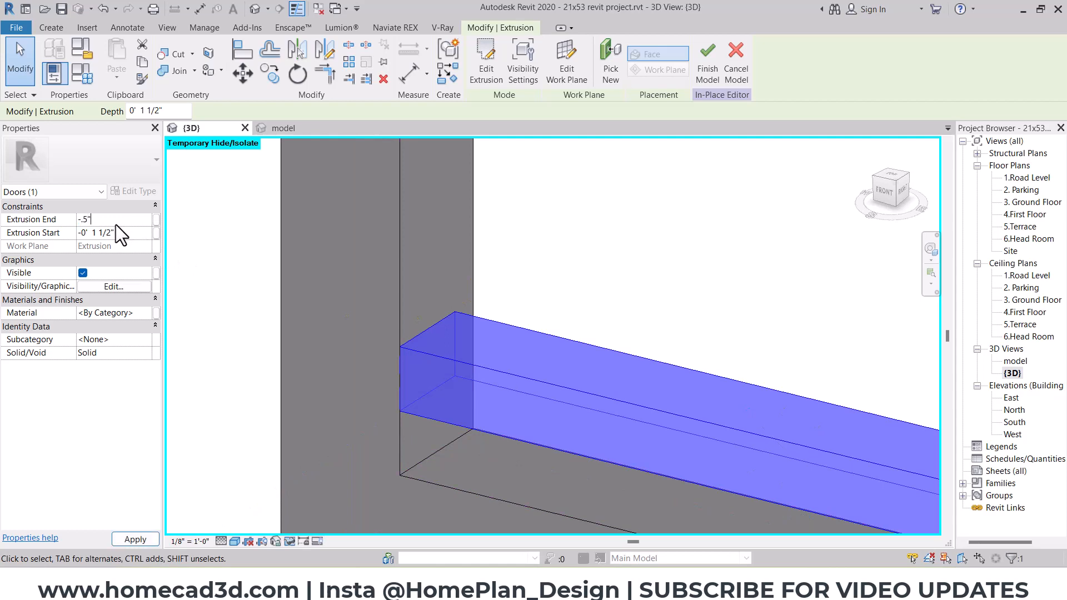
pyautogui.write('.5"')
# - Array the slat vertically as 2 items, moving to Last, so the second one sits against the underside of the top rail
pyautogui.keyDown('shift'); pyautogui.moveTo(424, 350); pyautogui.dragTo(556, 368, button='middle'); pyautogui.keyUp('shift')
pyautogui.click(889, 195)
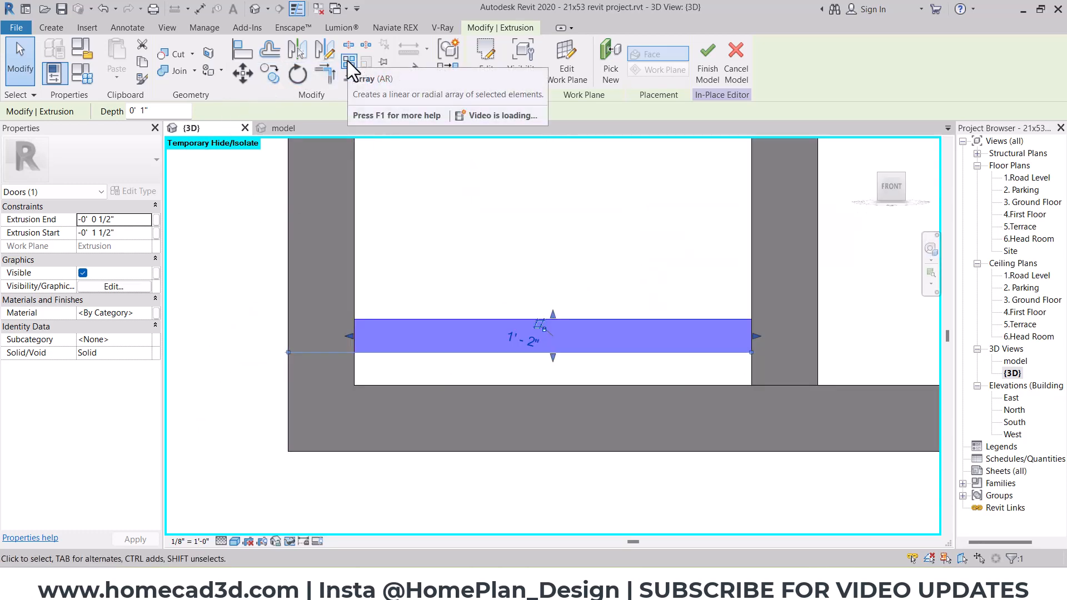
pyautogui.click(348, 61)
pyautogui.click(414, 111)
pyautogui.click(357, 314)
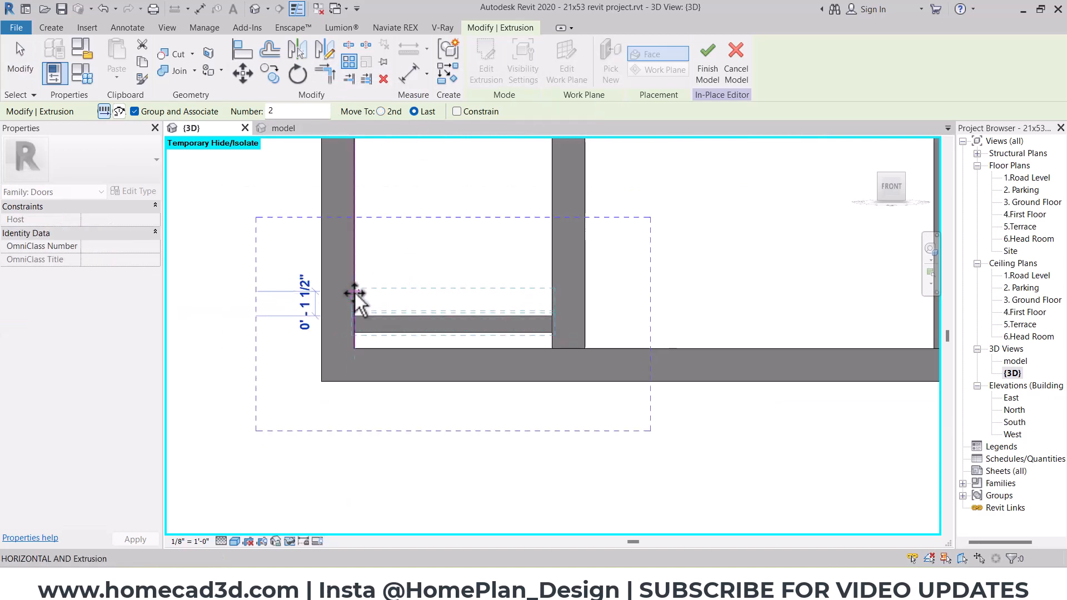
pyautogui.scroll(-3, 354, 292)
pyautogui.moveTo(355, 234); pyautogui.dragTo(354, 478, button='middle')
pyautogui.moveTo(351, 272); pyautogui.dragTo(351, 347, button='middle')
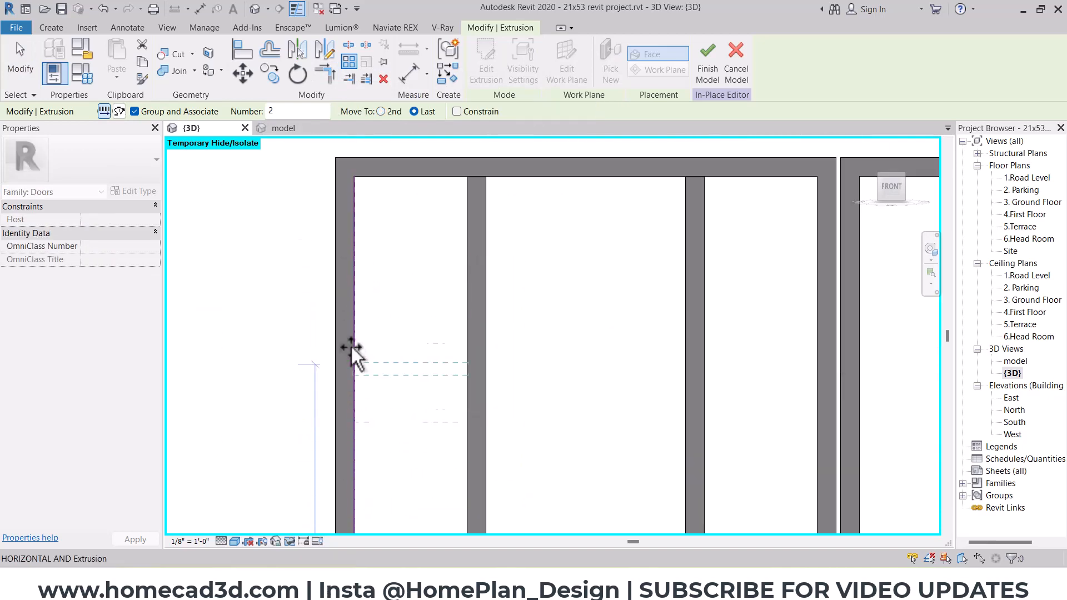
pyautogui.click(354, 179)
pyautogui.scroll(-2, 378, 269)
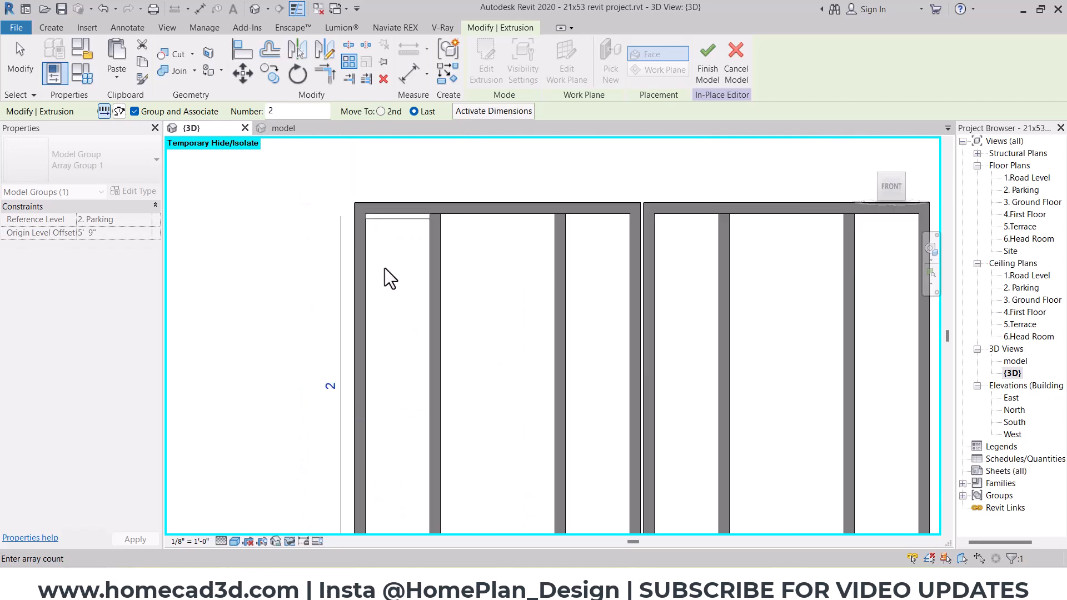
pyautogui.scroll(2, 365, 217)
pyautogui.press('Return')
# - Move the upper slat down by its own height, leaving a 1" gap below the top rail
pyautogui.scroll(3, 384, 212)
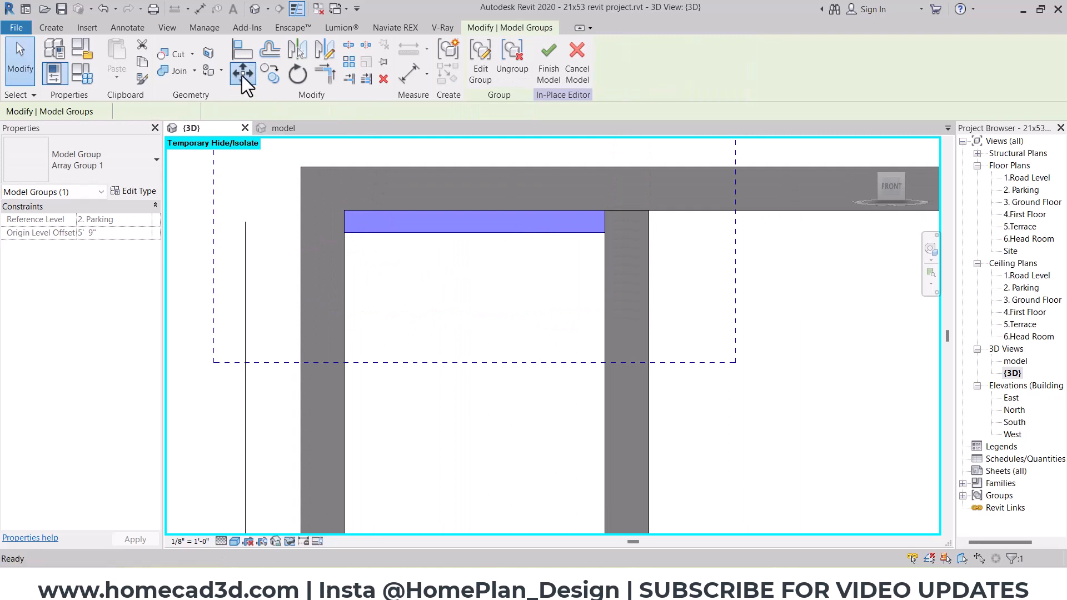
pyautogui.click(243, 73)
pyautogui.click(344, 211)
pyautogui.click(345, 233)
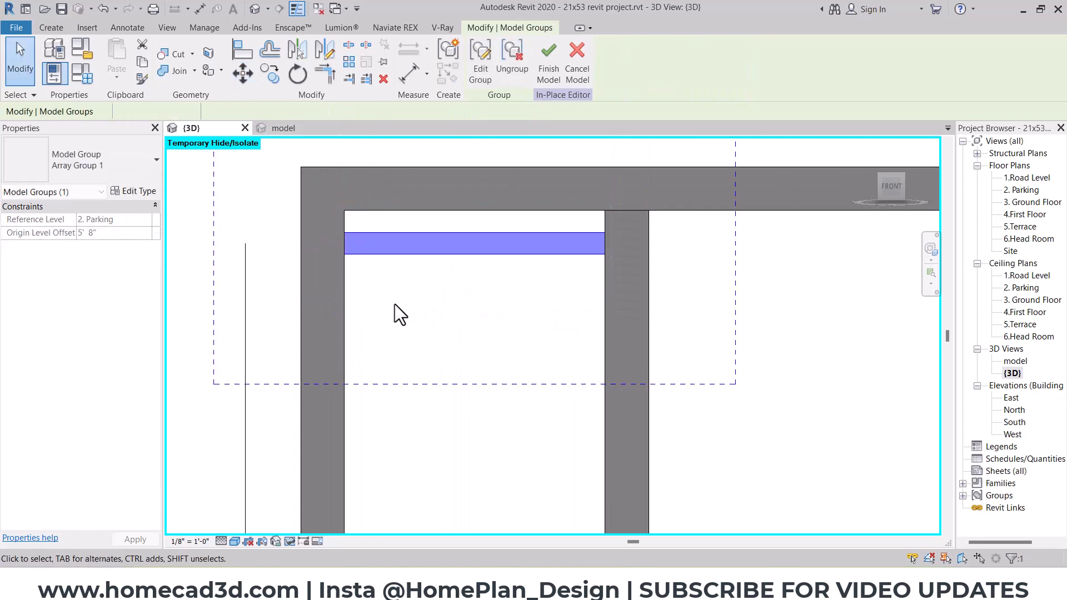
# - Try slat array counts of 10 and 15, and set the final count to 20
pyautogui.scroll(-6, 410, 238)
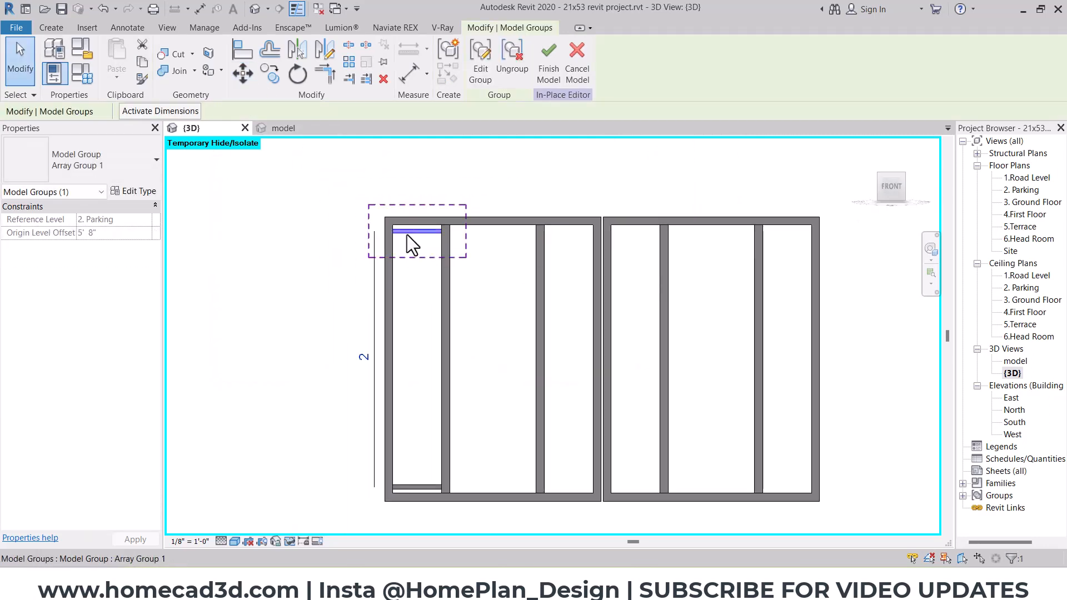
pyautogui.click(363, 357)
pyautogui.write('10')
pyautogui.press('Return')
pyautogui.click(368, 352)
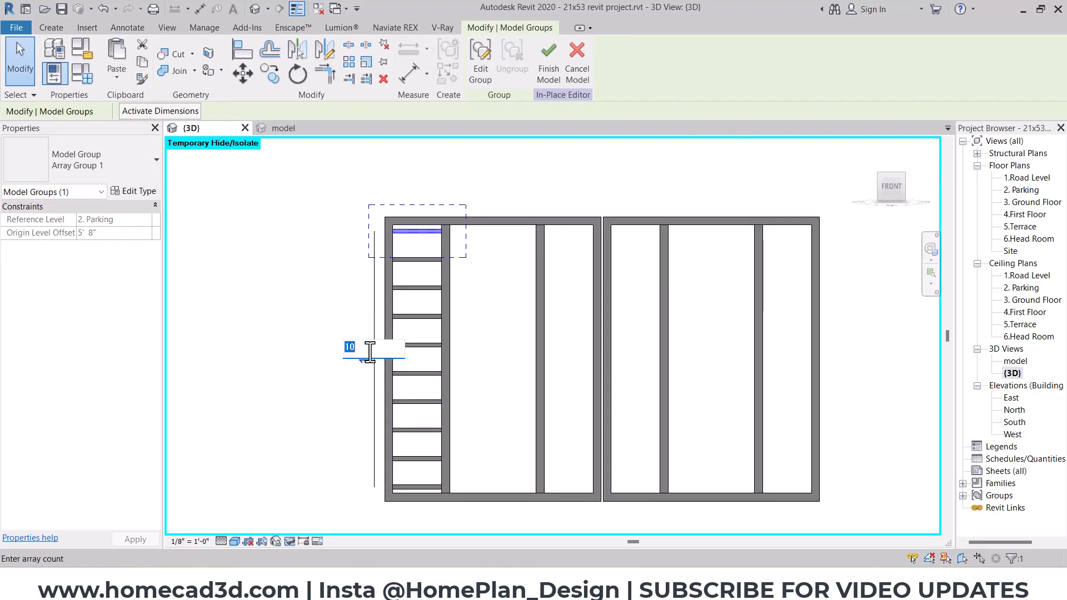
pyautogui.write('15')
pyautogui.press('Return')
pyautogui.click(356, 360)
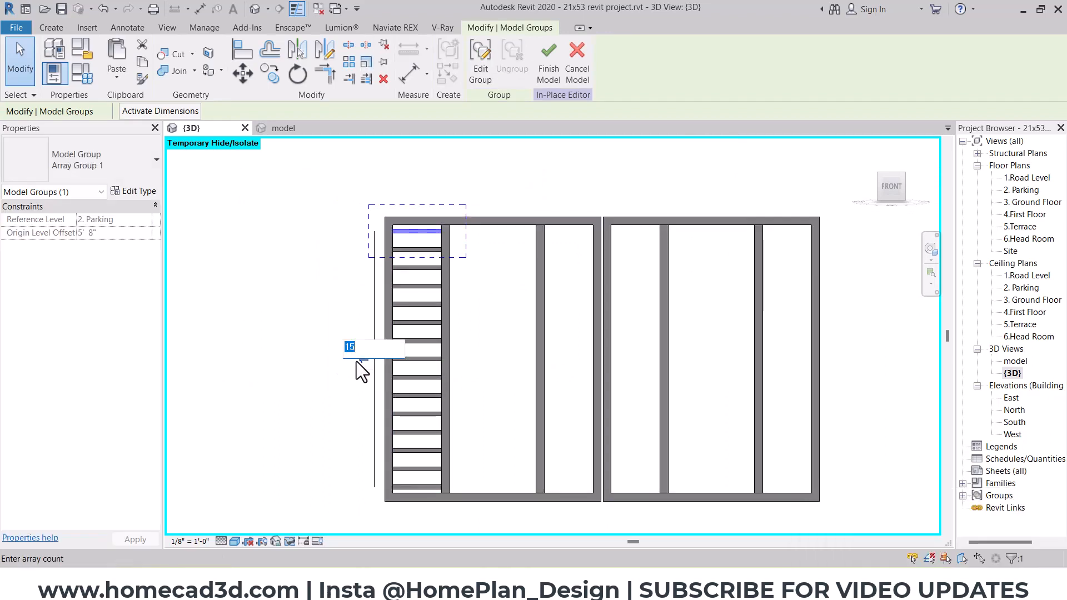
pyautogui.press('Return')
pyautogui.click(320, 372)
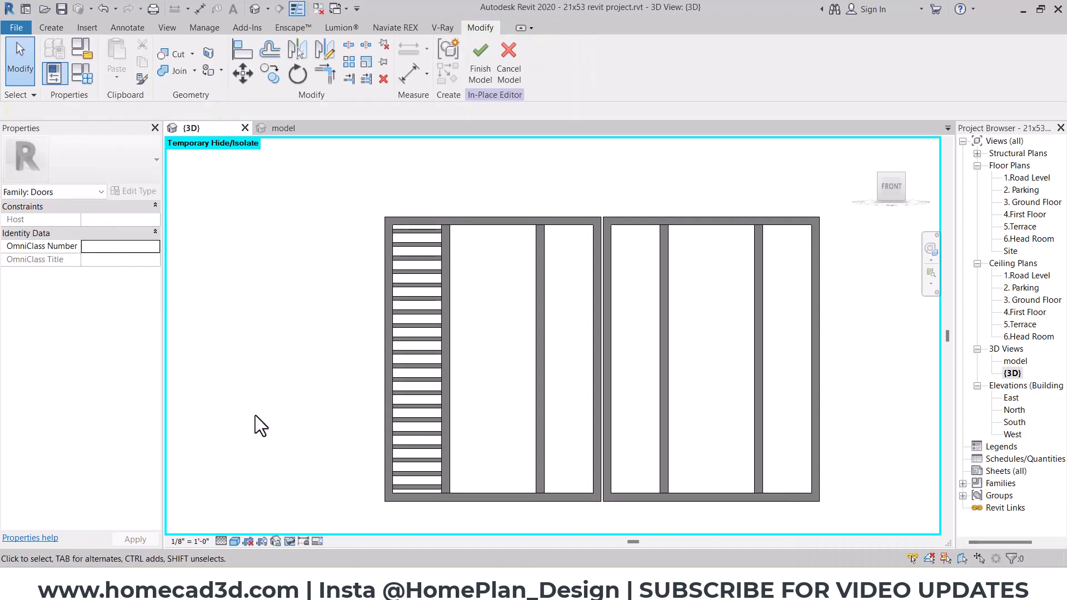
# - Ungroup all the arrayed slats and copy them across into the left leaf's other narrow bay beside the gate centre
pyautogui.click(412, 341)
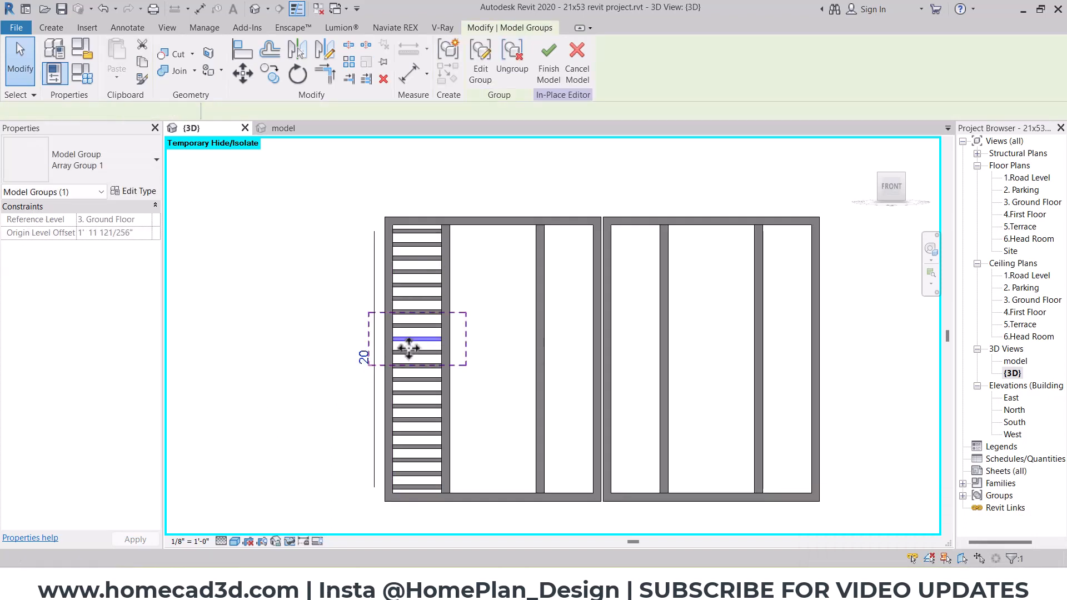
pyautogui.click(498, 83)
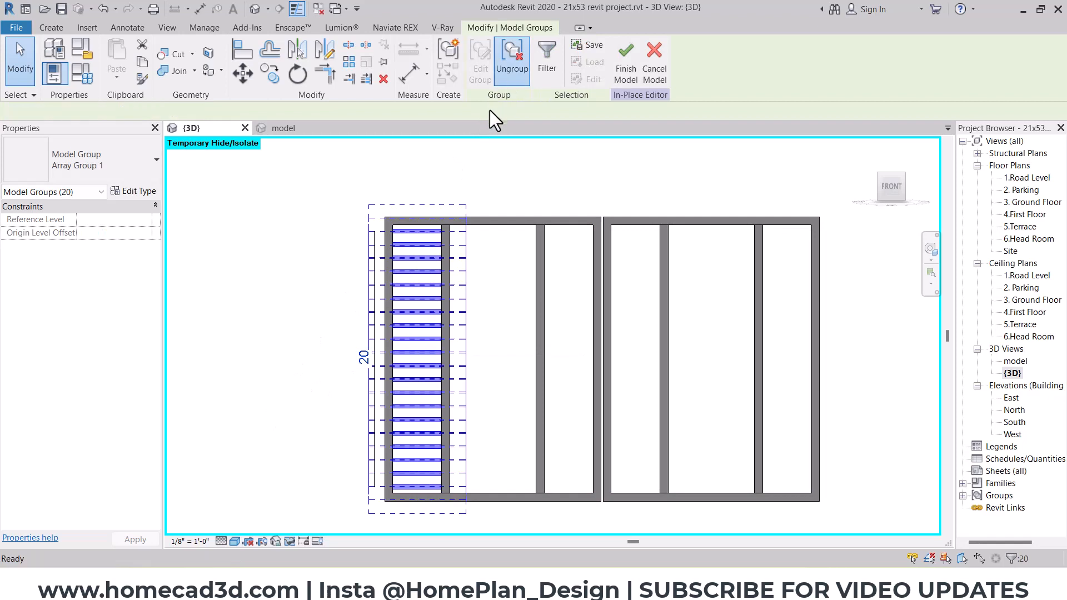
pyautogui.scroll(3, 404, 217)
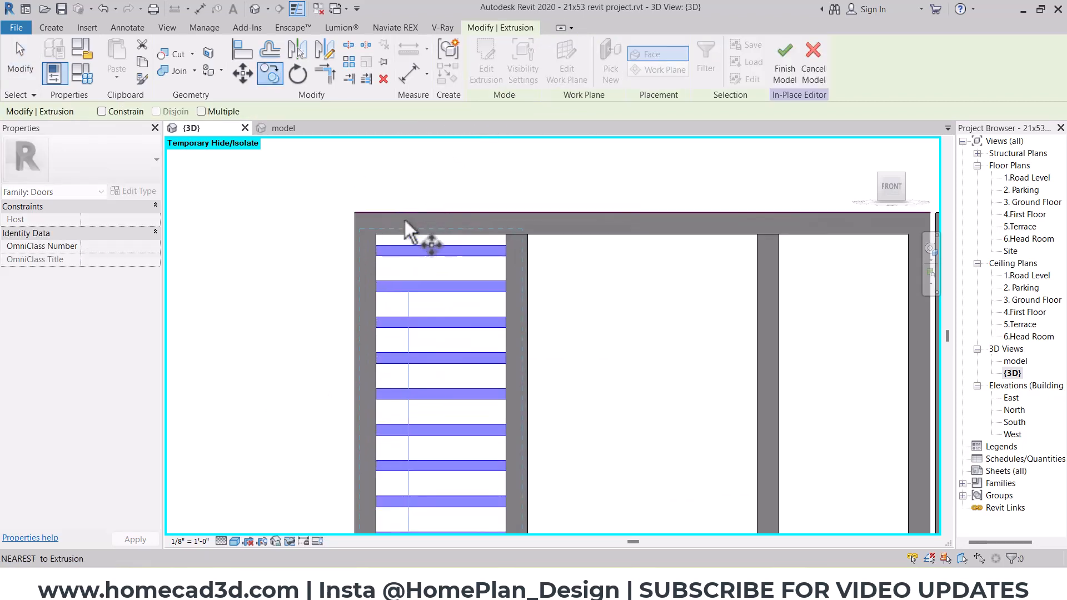
pyautogui.click(377, 233)
pyautogui.click(782, 233)
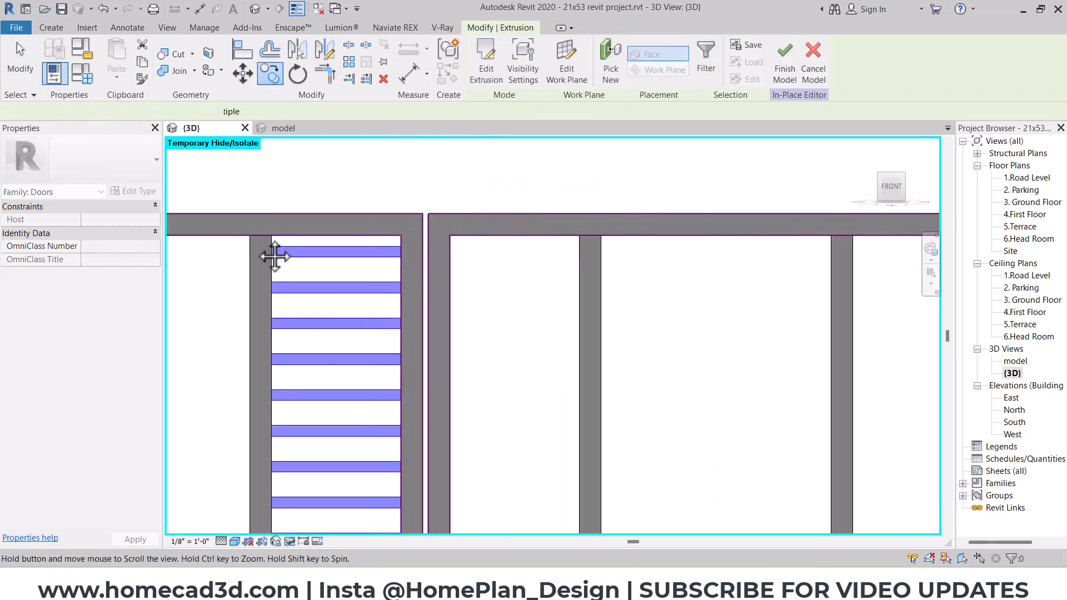
# - Copy the slats with the Multiple option into both narrow bays of the right leaf and end the Copy command
pyautogui.click(271, 79)
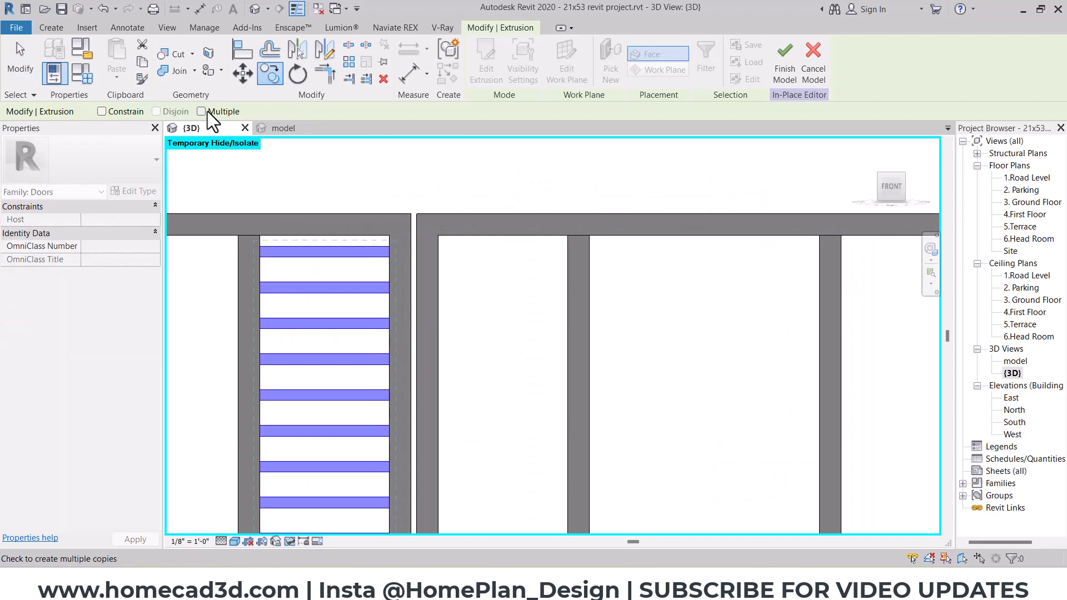
pyautogui.click(255, 231)
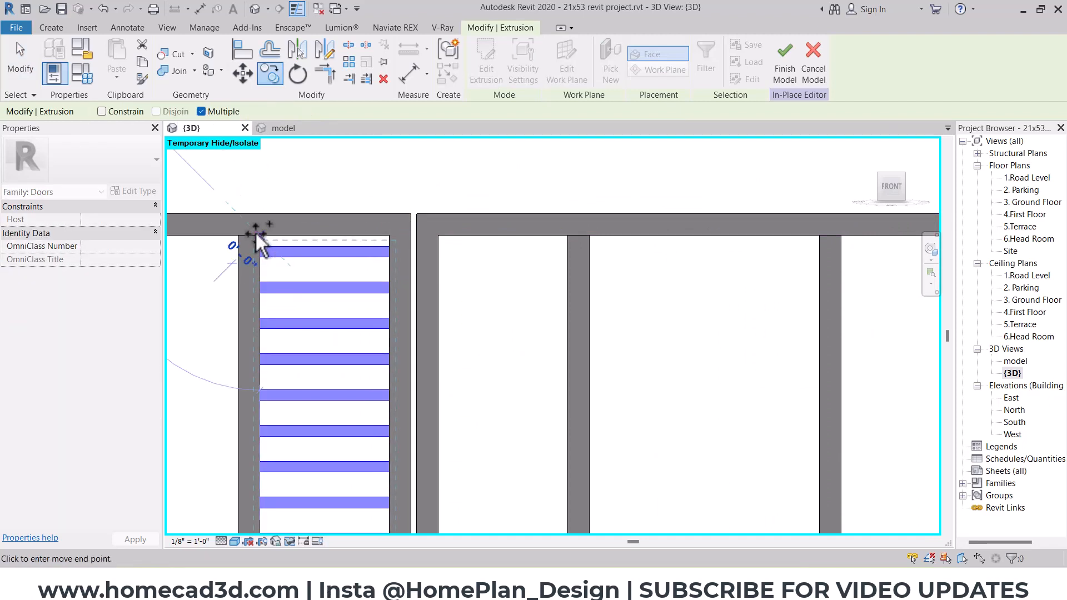
pyautogui.click(439, 236)
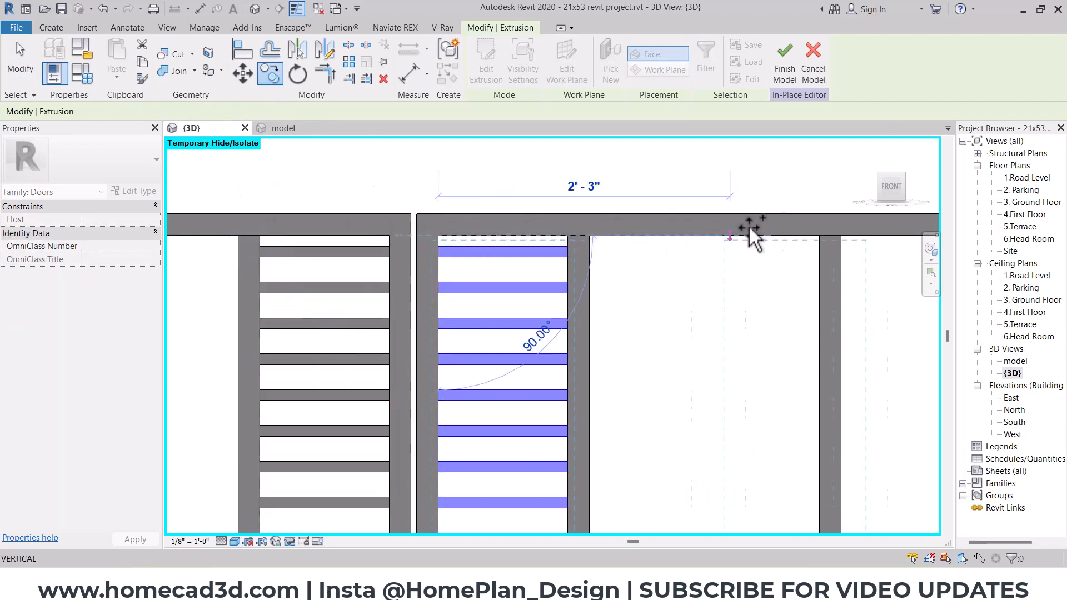
pyautogui.click(841, 234)
pyautogui.press('Escape')
pyautogui.press('Escape')
# - Start an extrusion and sketch a rectangle in the left leaf's open central bay, between the two vertical bars
pyautogui.scroll(-4, 556, 261)
pyautogui.keyDown('shift'); pyautogui.moveTo(555, 269); pyautogui.dragTo(515, 307, button='middle'); pyautogui.keyUp('shift')
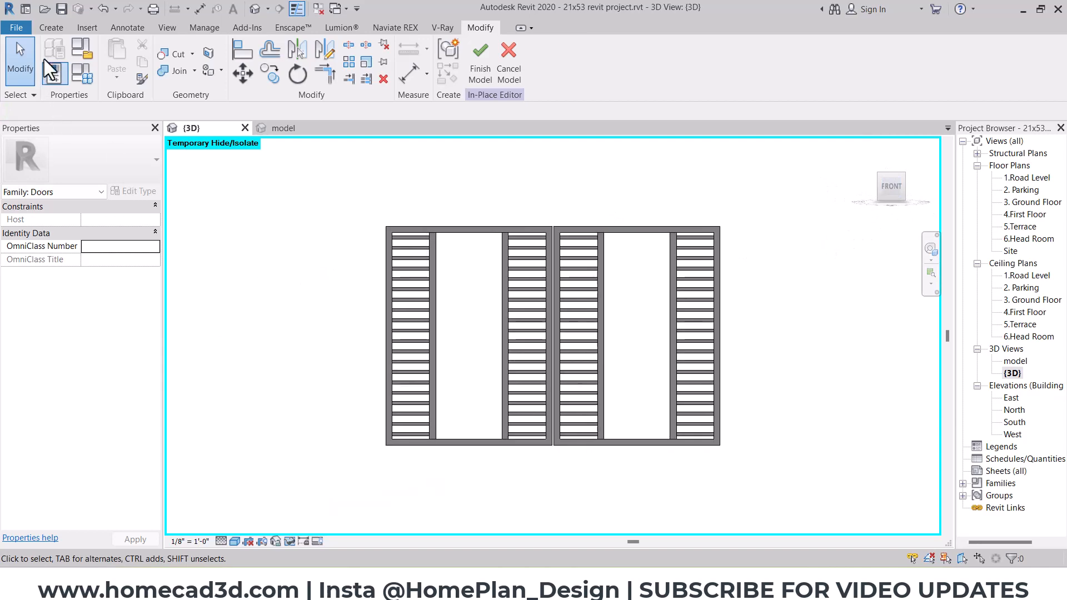
pyautogui.click(51, 28)
pyautogui.click(120, 58)
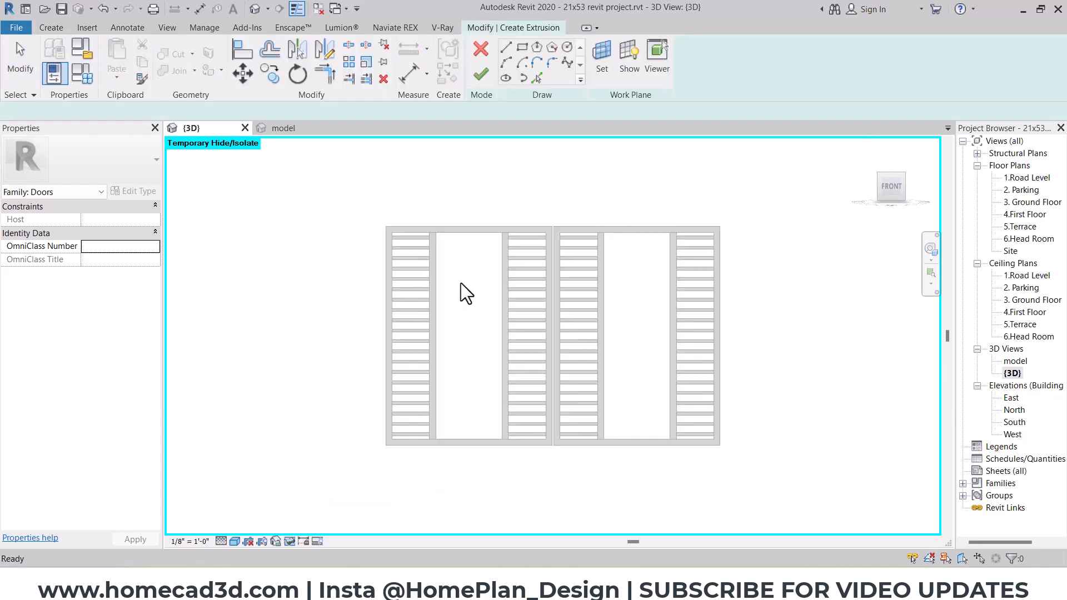
pyautogui.click(521, 47)
pyautogui.scroll(1, 436, 232)
pyautogui.click(435, 234)
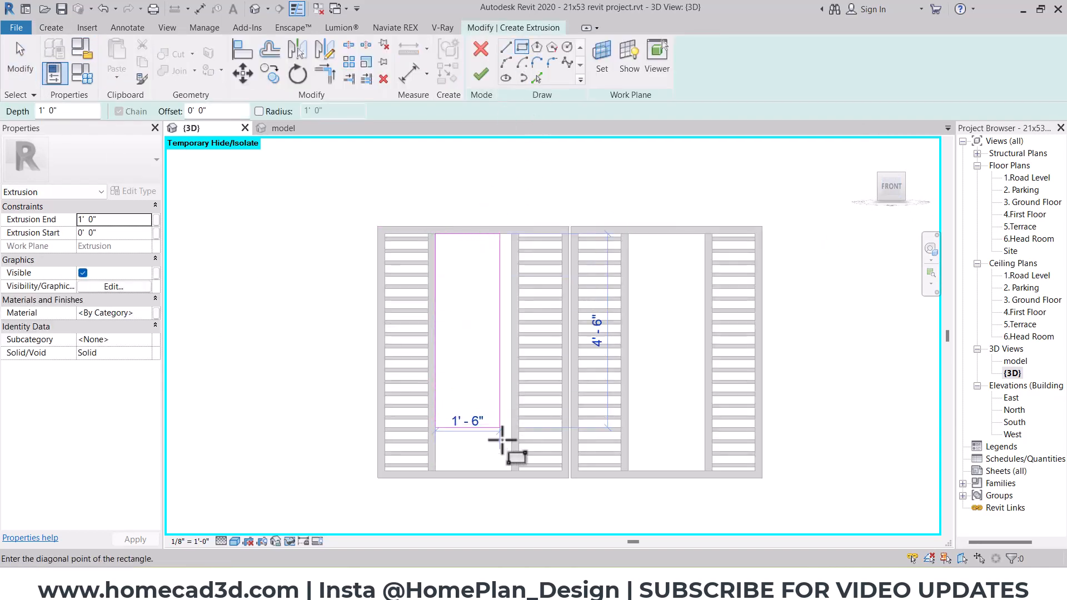
pyautogui.click(511, 465)
# - Move the bottom line of the sketched rectangle onto the top edge of the left leaf's bottom rail
pyautogui.scroll(3, 489, 471)
pyautogui.press('Escape')
pyautogui.press('Escape')
pyautogui.click(500, 474)
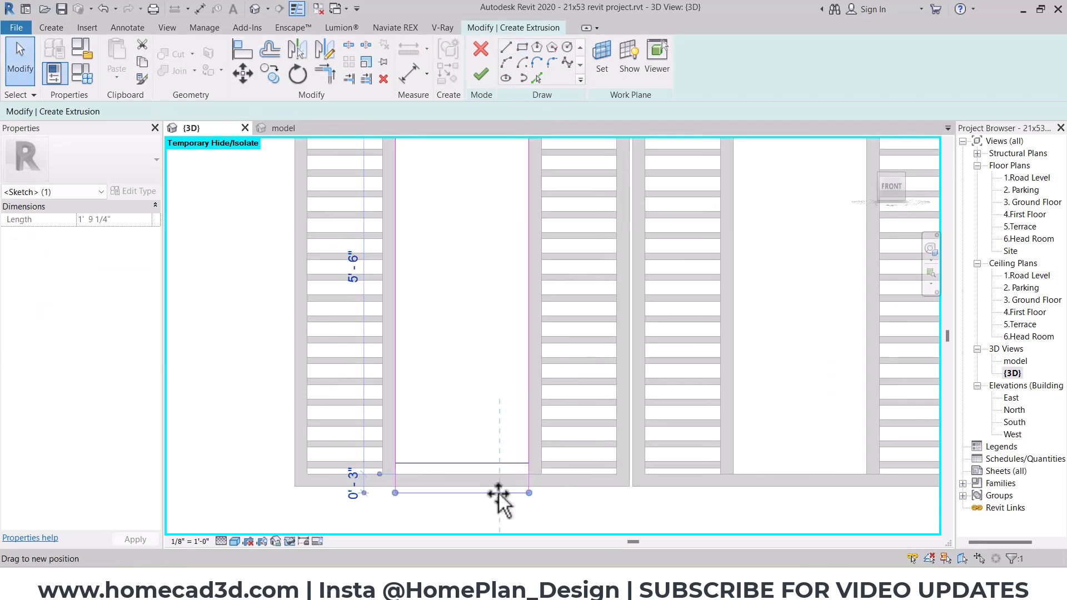
pyautogui.scroll(-3, 500, 474)
pyautogui.press('Escape')
# - Sketch a matching rectangle filling the right leaf's central opening and finish the extrusion sketch
pyautogui.click(523, 48)
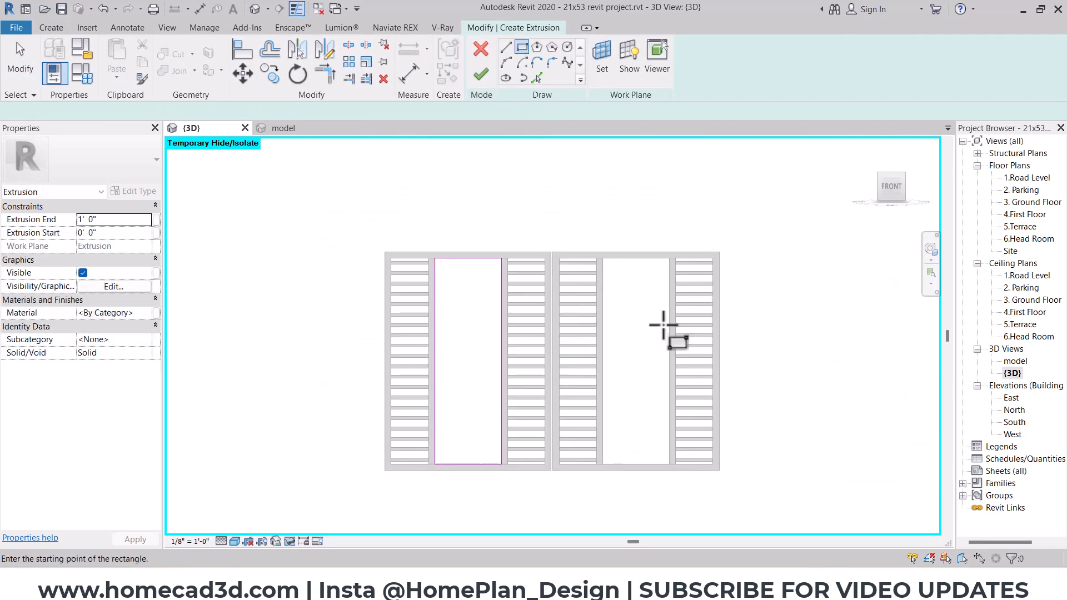
pyautogui.click(603, 464)
pyautogui.click(606, 260)
pyautogui.click(669, 463)
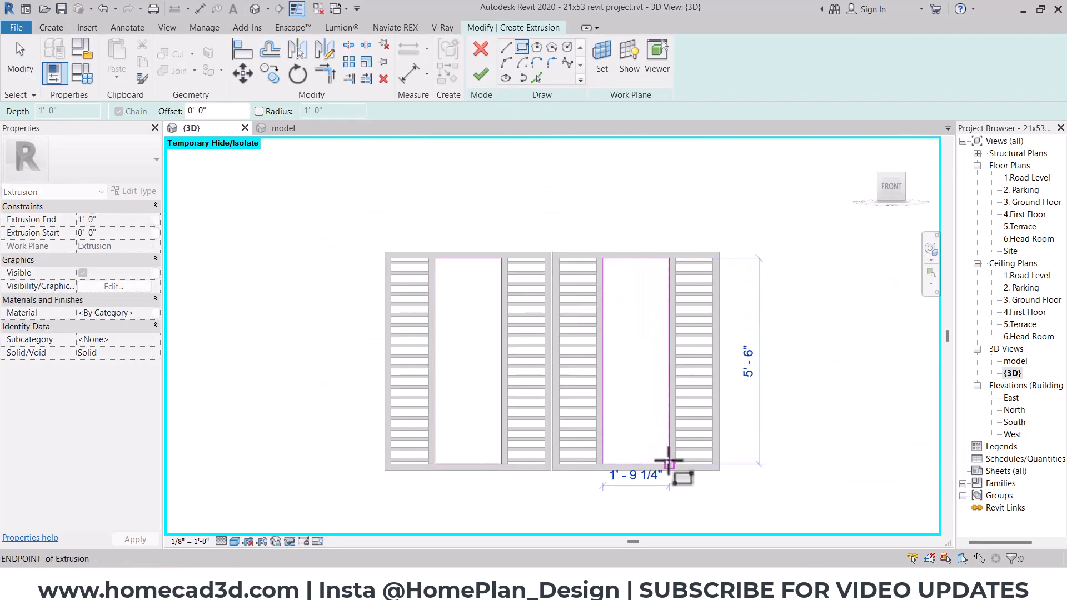
pyautogui.press('Escape')
pyautogui.press('Escape')
pyautogui.click(481, 74)
# - Set the two central panels' extrusion end to -0' 1" and extrusion start to -0' 0 1/2"
pyautogui.keyDown('shift'); pyautogui.moveTo(542, 258); pyautogui.dragTo(628, 311, button='middle'); pyautogui.keyUp('shift')
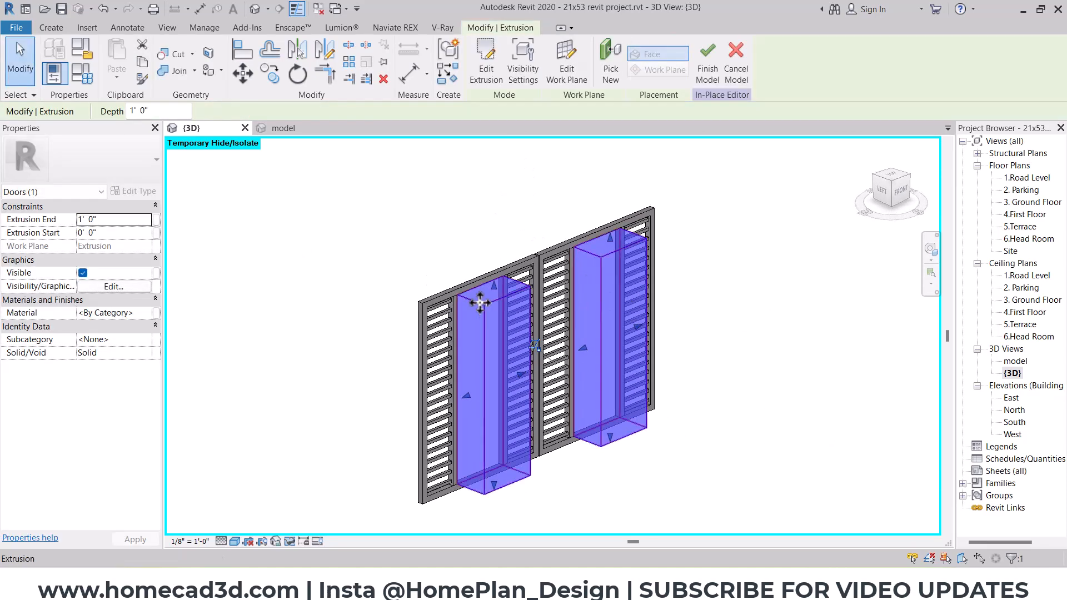
pyautogui.scroll(3, 480, 302)
pyautogui.click(131, 219)
pyautogui.write('-0\'  1"')
pyautogui.press('Return')
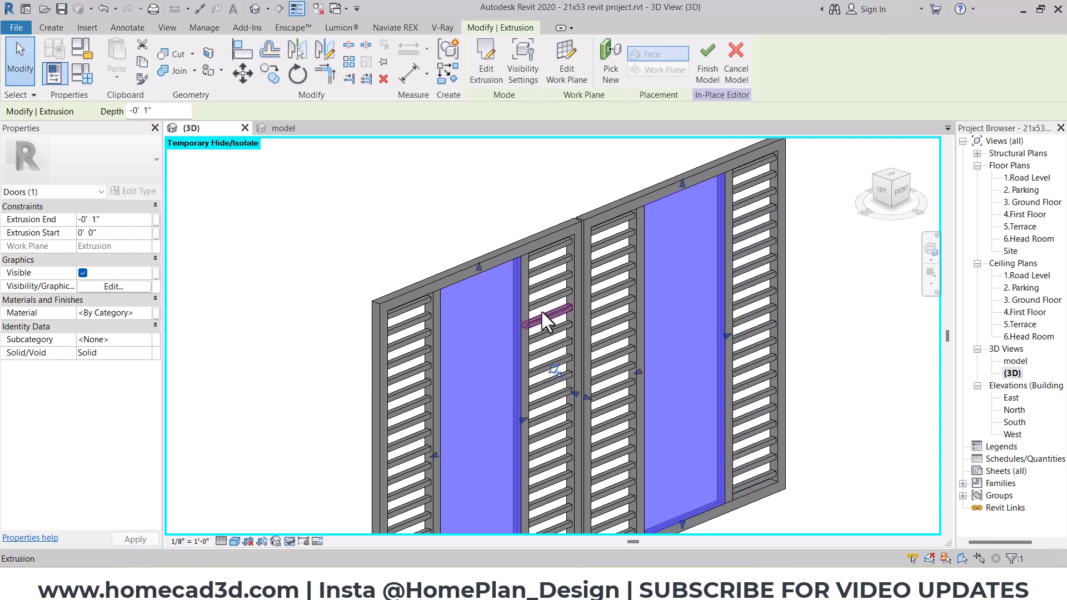
pyautogui.click(114, 234)
pyautogui.write('-')
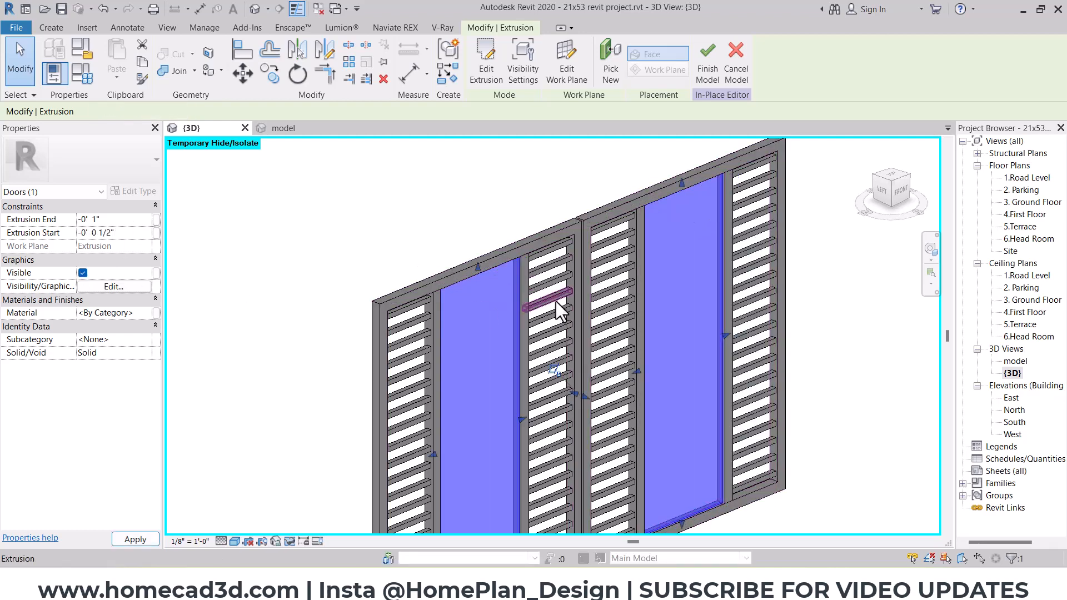
pyautogui.press('Escape')
# - Select every gate part except the two central panels and choose Iron, Ductile as their material
pyautogui.keyDown('shift'); pyautogui.moveTo(515, 330); pyautogui.dragTo(422, 289, button='middle'); pyautogui.keyUp('shift')
pyautogui.moveTo(290, 184); pyautogui.dragTo(777, 494)
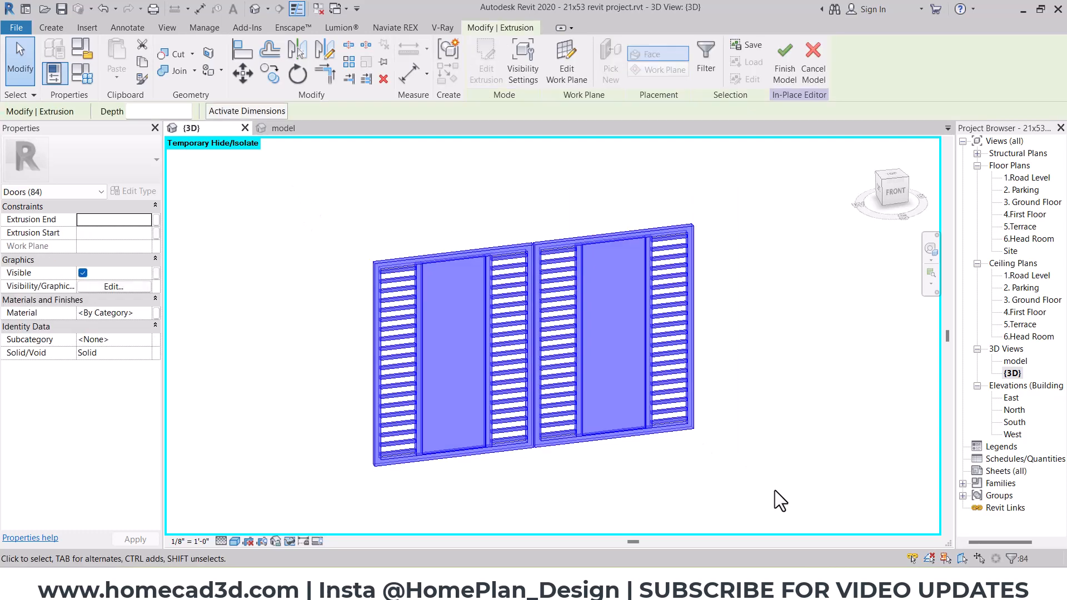
pyautogui.keyDown('shift'); pyautogui.click(611, 344); pyautogui.keyUp('shift')
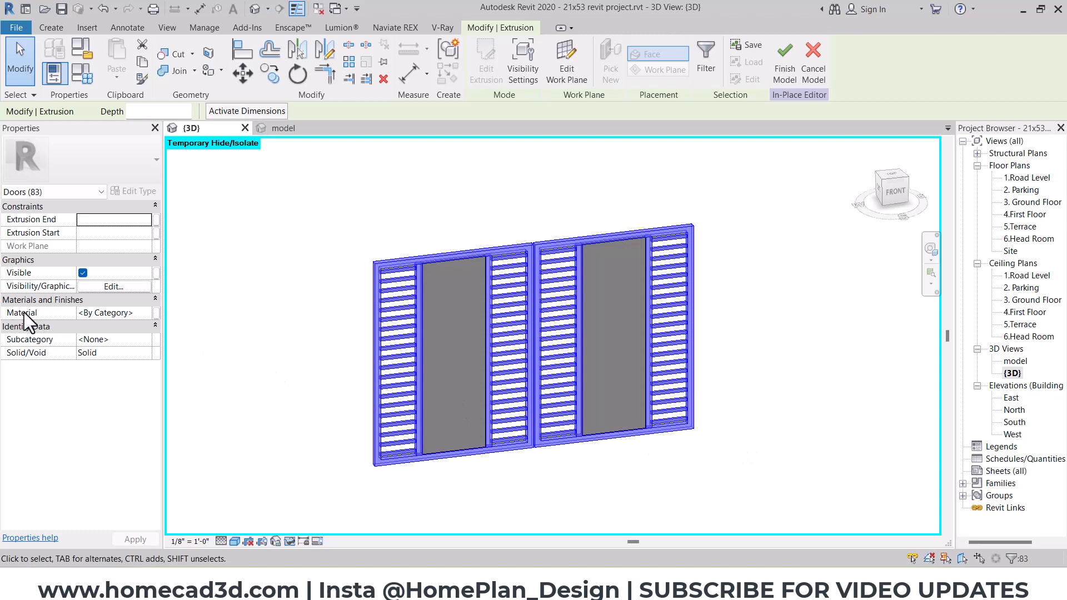
pyautogui.click(130, 313)
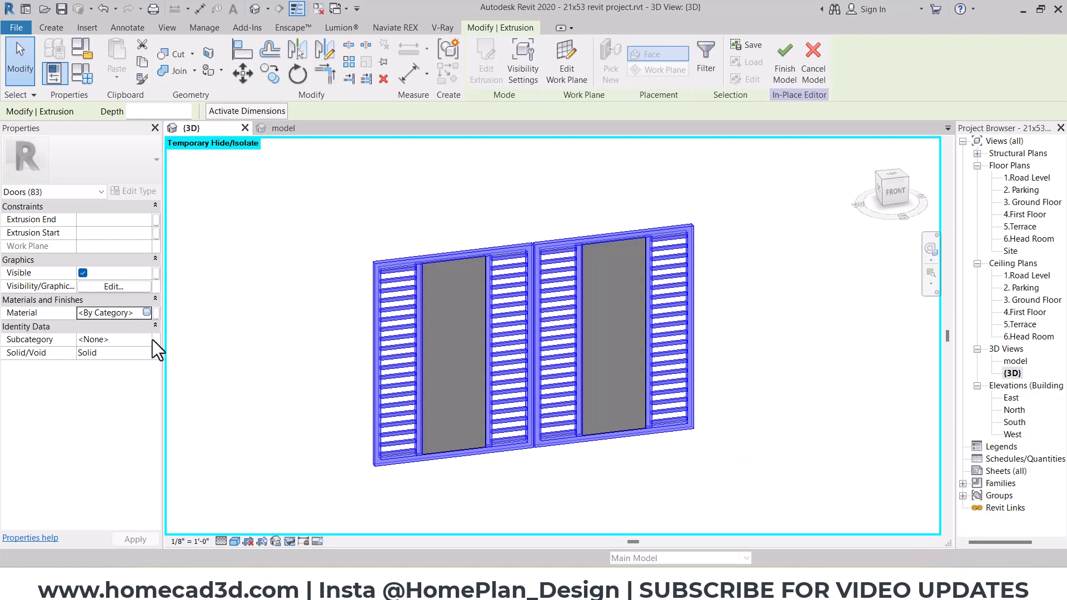
pyautogui.click(146, 313)
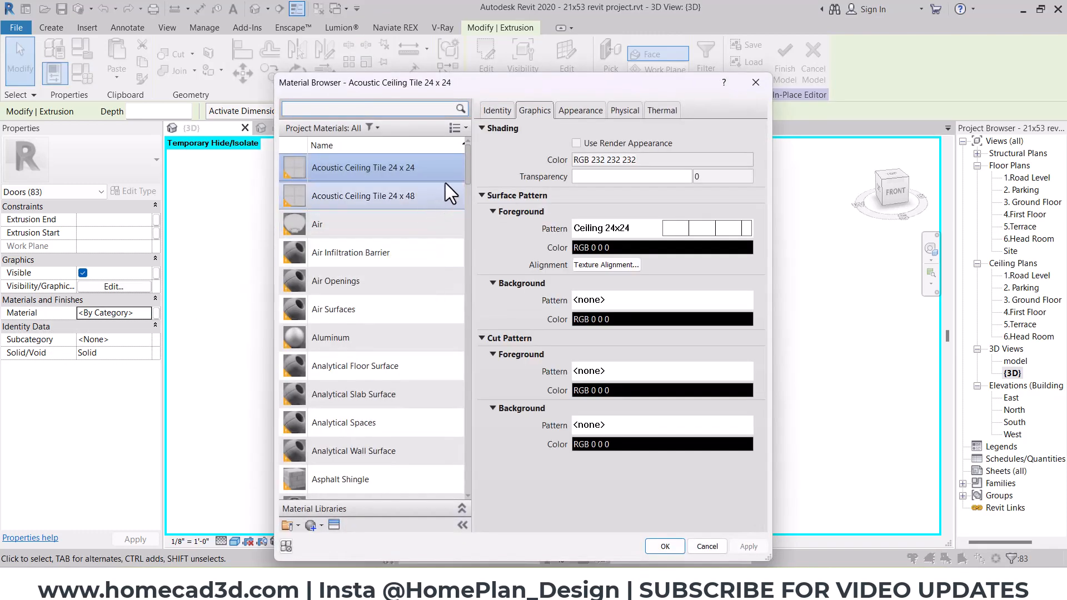
pyautogui.moveTo(466, 164); pyautogui.dragTo(465, 294)
pyautogui.click(395, 381)
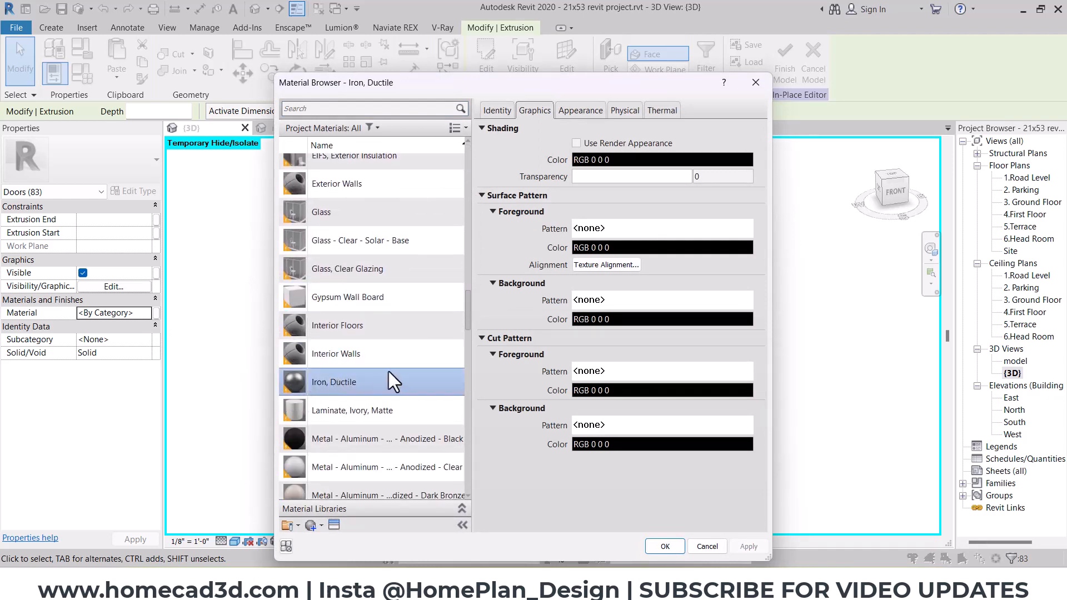
# - Darken the Iron, Ductile appearance color to RGB 57 63 66 and apply the material to the selected gate parts
pyautogui.click(582, 110)
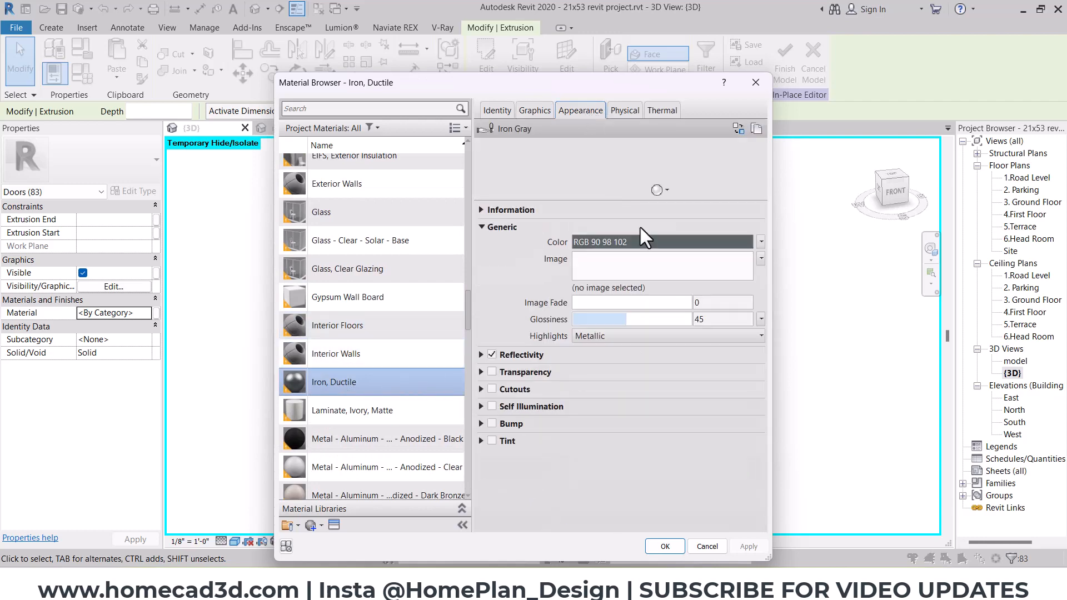
pyautogui.click(650, 241)
pyautogui.moveTo(669, 297); pyautogui.dragTo(669, 315)
pyautogui.click(567, 442)
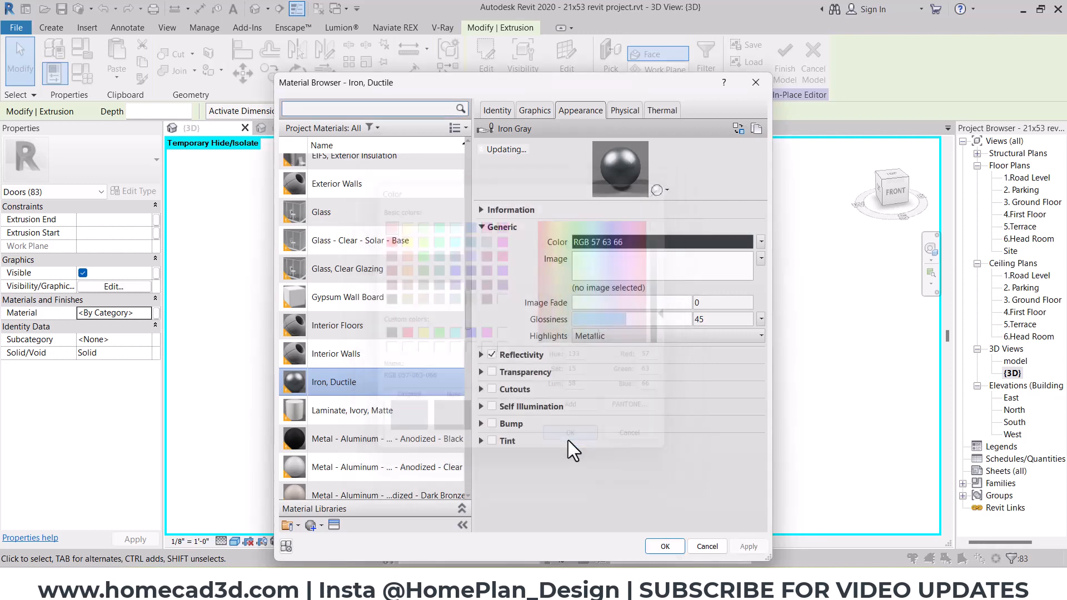
pyautogui.click(663, 546)
pyautogui.click(683, 484)
# - Turn the 3D view to the gate's left side and change the visual style to Hidden Line
pyautogui.keyDown('shift'); pyautogui.moveTo(683, 483); pyautogui.dragTo(750, 377, button='middle'); pyautogui.keyUp('shift')
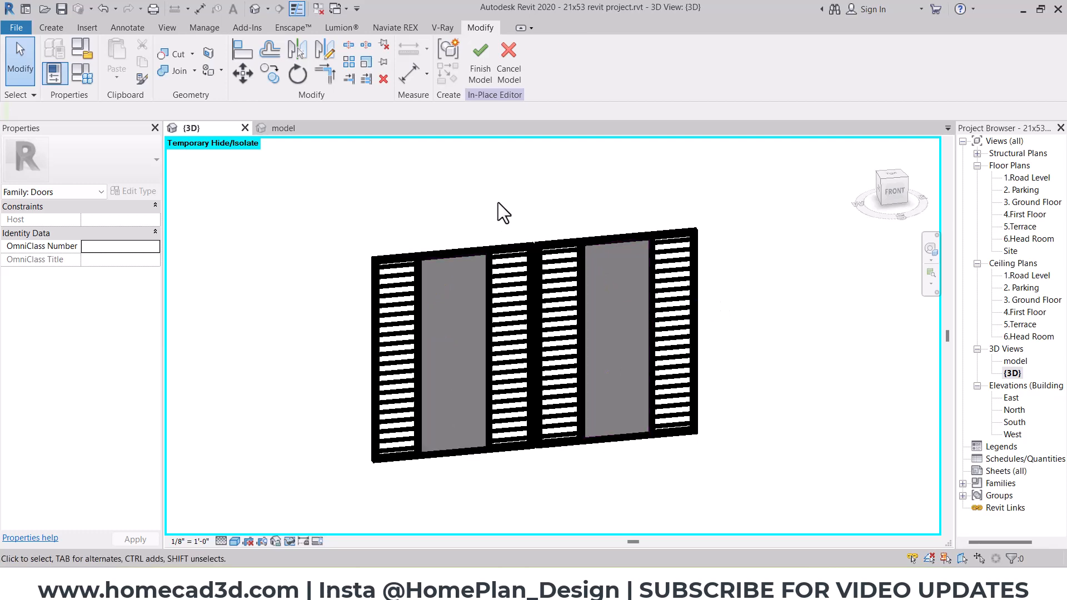
pyautogui.click(535, 321)
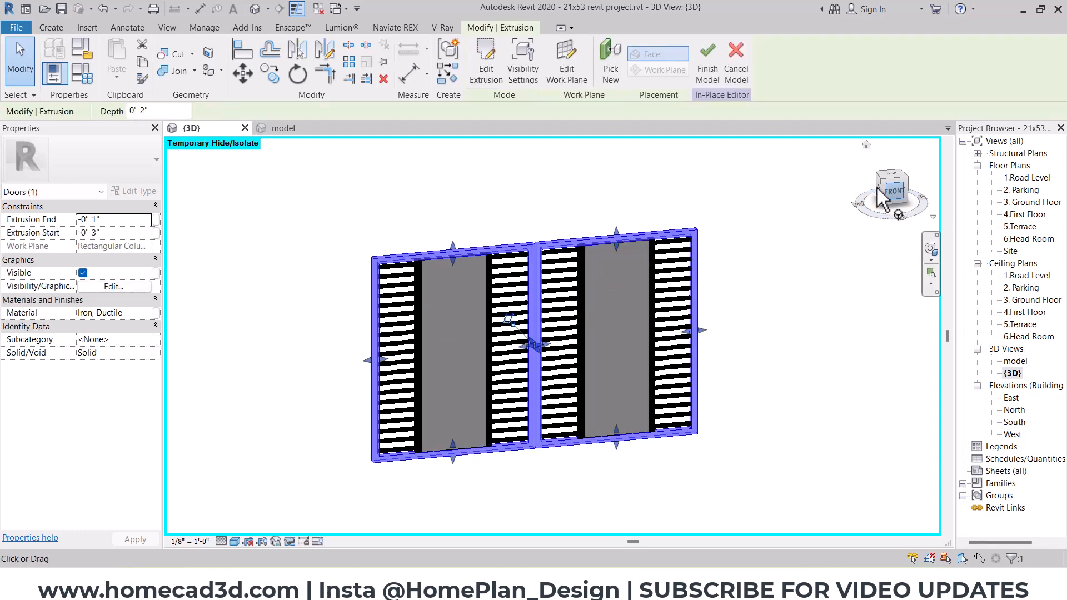
pyautogui.click(894, 199)
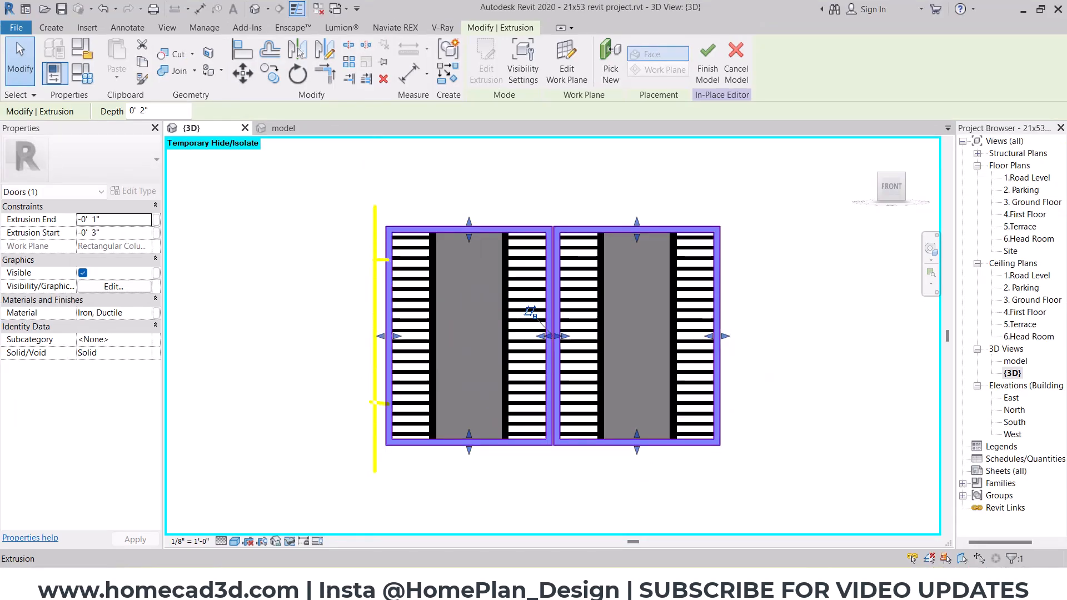
pyautogui.press('Escape')
pyautogui.keyDown('shift'); pyautogui.moveTo(454, 319); pyautogui.dragTo(628, 339, button='middle'); pyautogui.keyUp('shift')
pyautogui.click(887, 185)
pyautogui.click(739, 255)
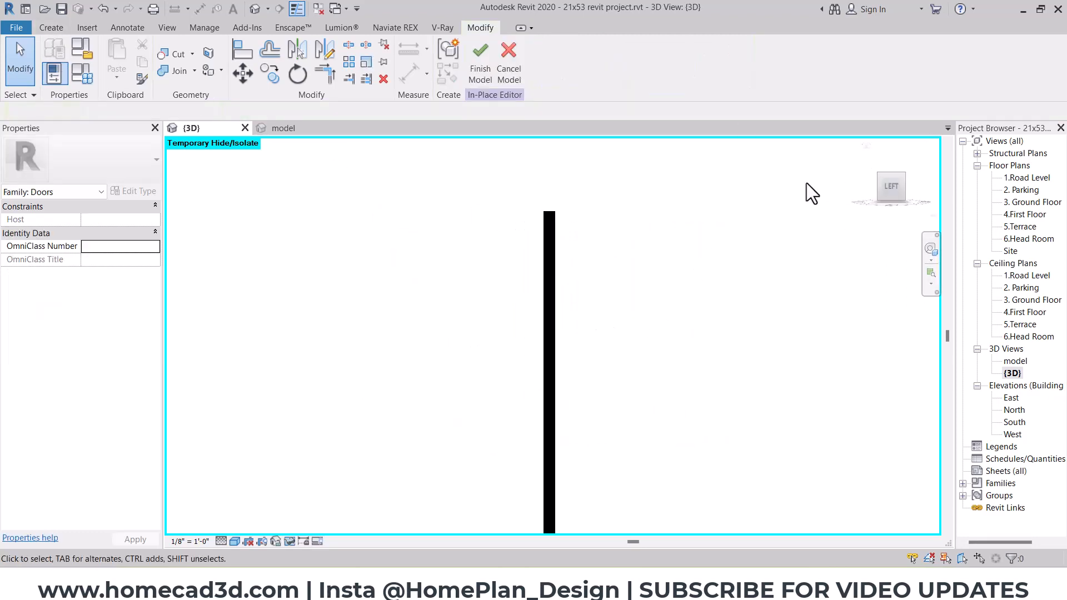
pyautogui.click(222, 542)
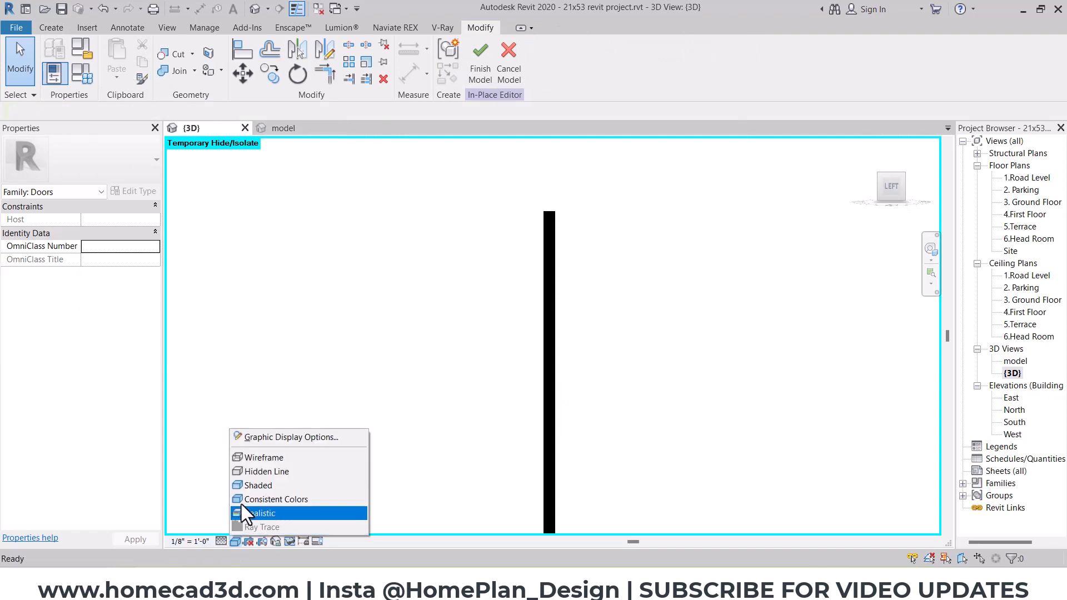
pyautogui.click(258, 465)
# - Start a new extrusion and set its work plane by picking the outer left side face of the gate frame
pyautogui.click(50, 27)
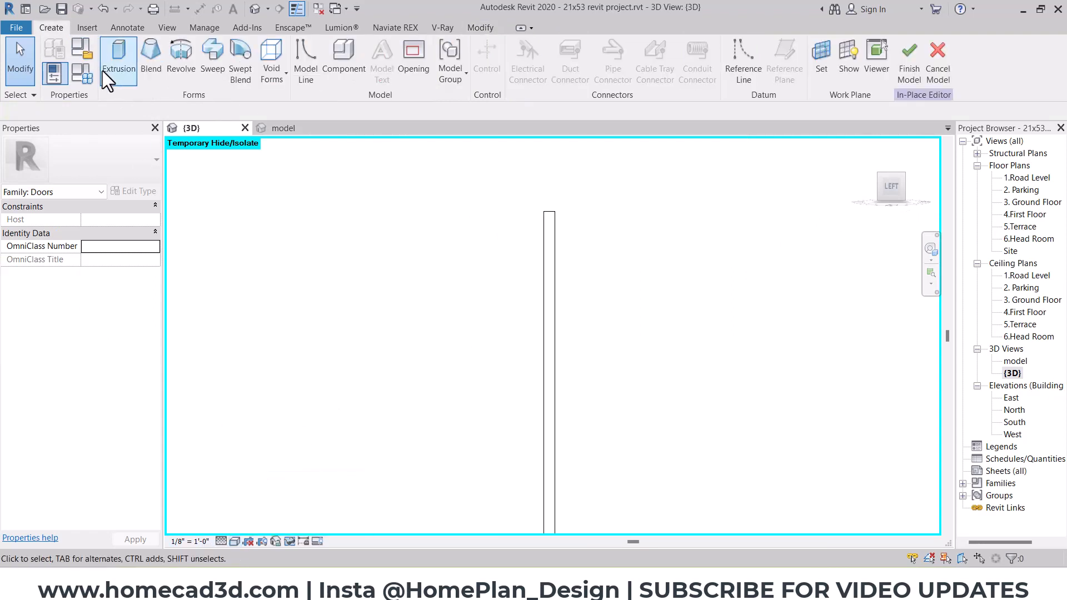
pyautogui.click(105, 72)
pyautogui.click(595, 79)
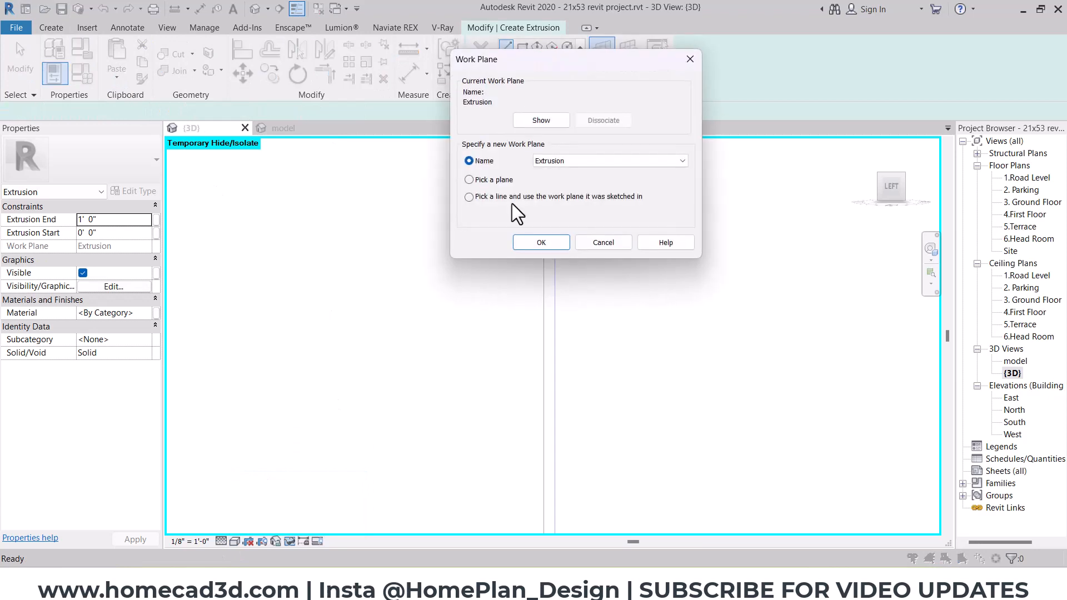
pyautogui.click(433, 184)
pyautogui.click(531, 244)
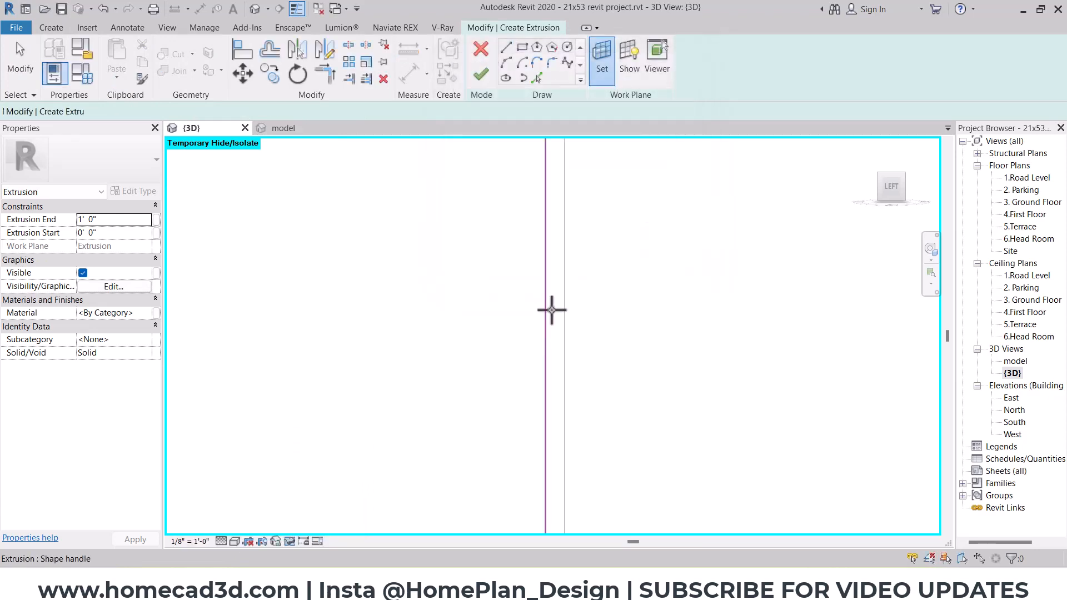
pyautogui.click(553, 281)
pyautogui.click(529, 265)
pyautogui.press('Escape')
# - Sketch a rectangle spanning the frame's thickness near the upper end of its side face and set its height to 6"
pyautogui.click(522, 48)
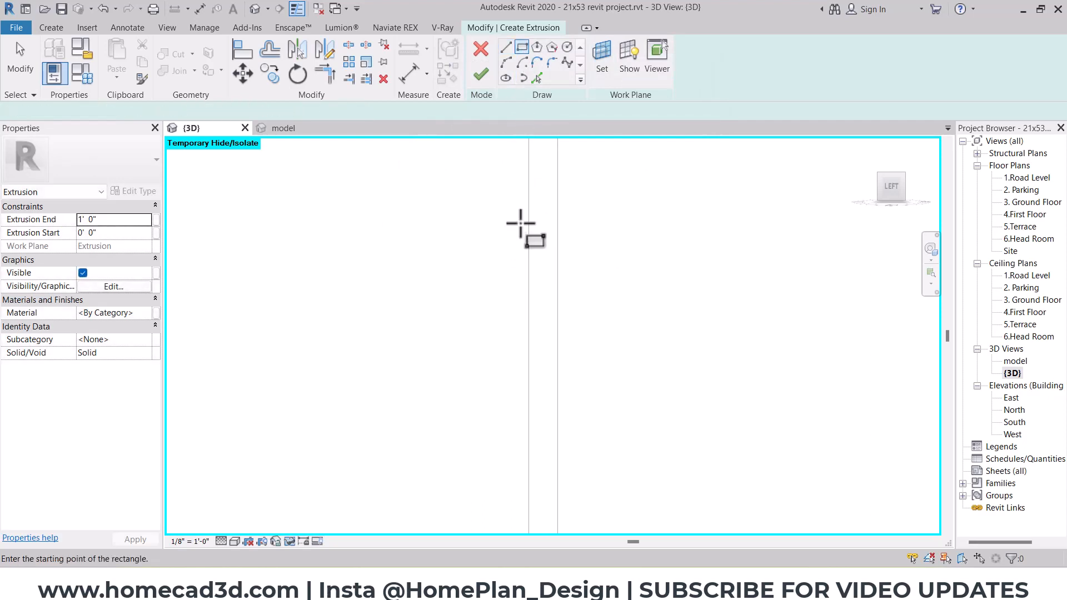
pyautogui.click(529, 262)
pyautogui.click(558, 348)
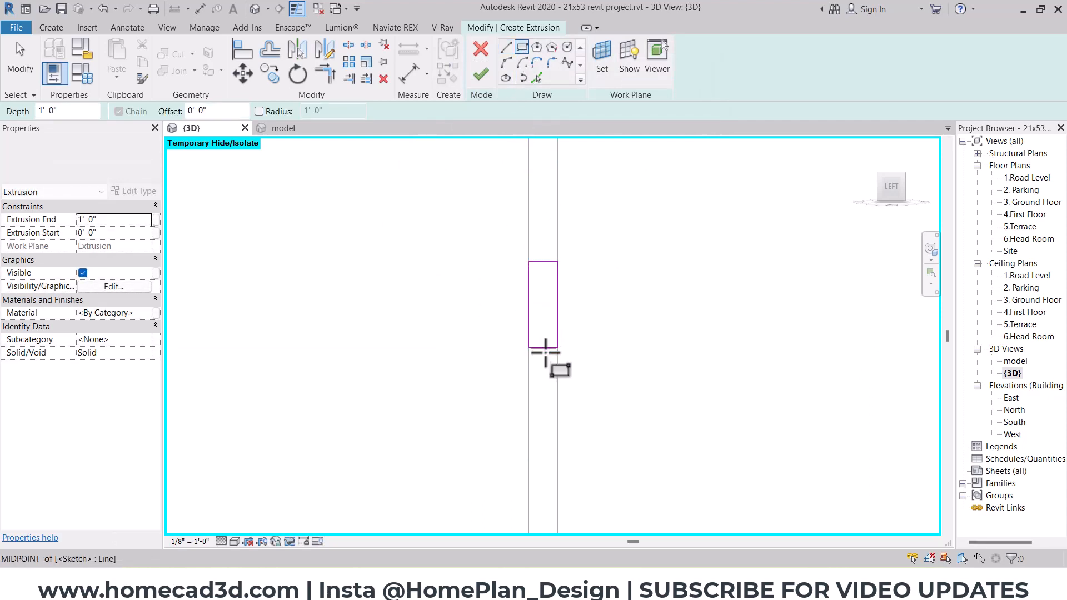
pyautogui.scroll(-2, 545, 351)
pyautogui.press('Escape')
pyautogui.click(544, 350)
pyautogui.scroll(2, 493, 327)
pyautogui.click(516, 327)
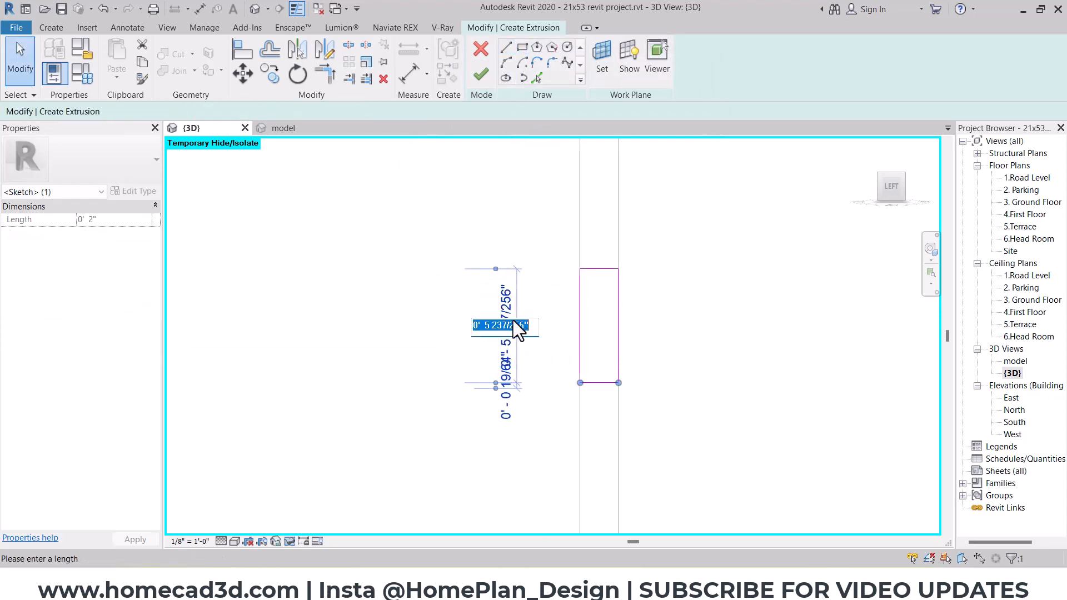
pyautogui.write('6')
pyautogui.press('Return')
pyautogui.click(702, 331)
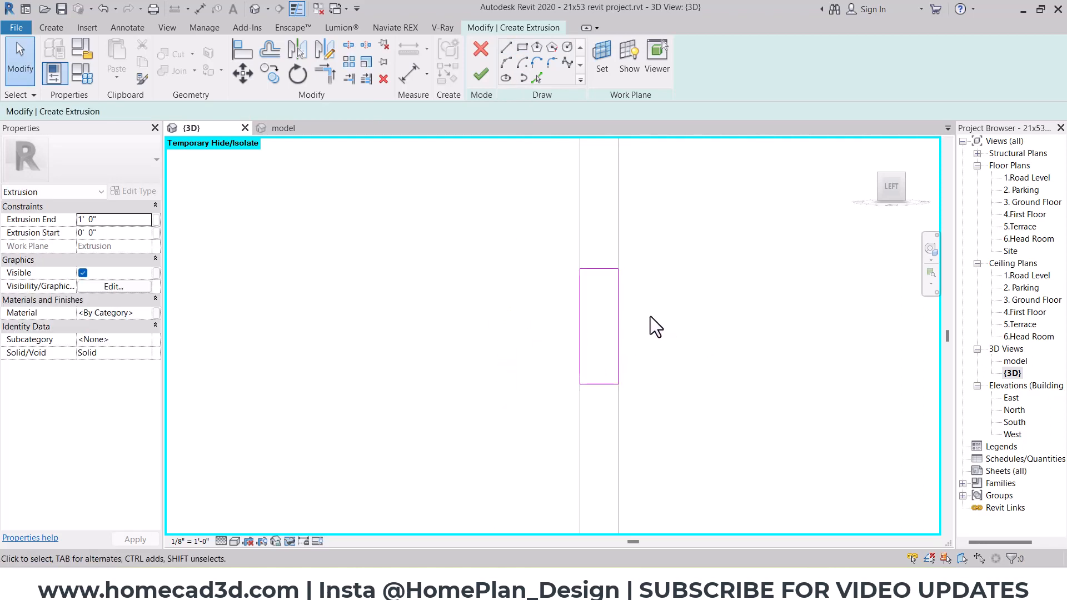
# - Offset both long sides of the rectangle inward by 1/2" without keeping copies
pyautogui.click(269, 49)
pyautogui.write('.5"')
pyautogui.click(356, 112)
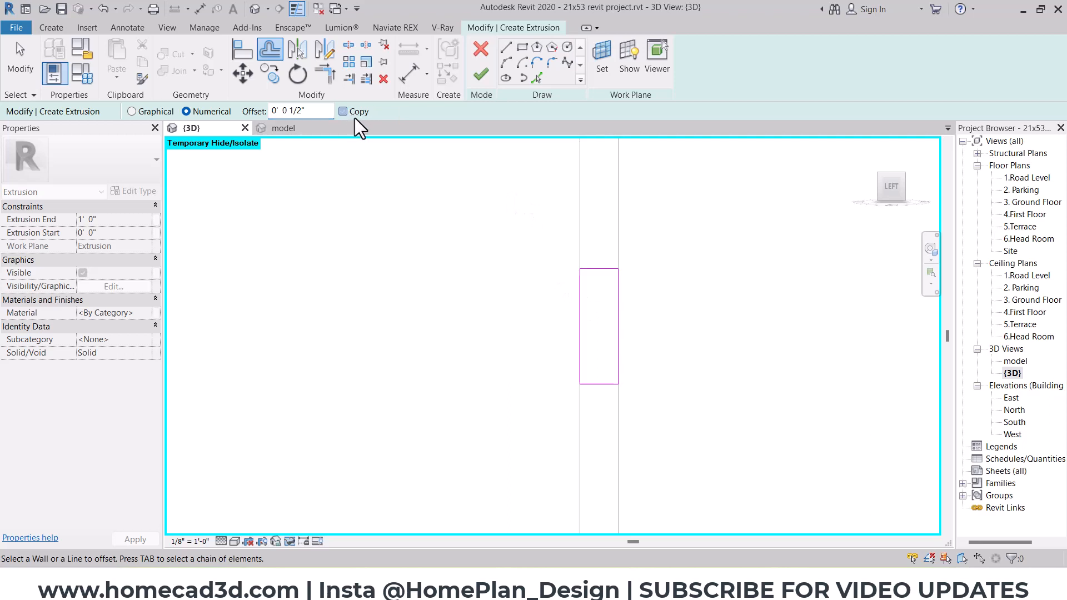
pyautogui.click(585, 303)
pyautogui.click(616, 305)
pyautogui.press('Escape')
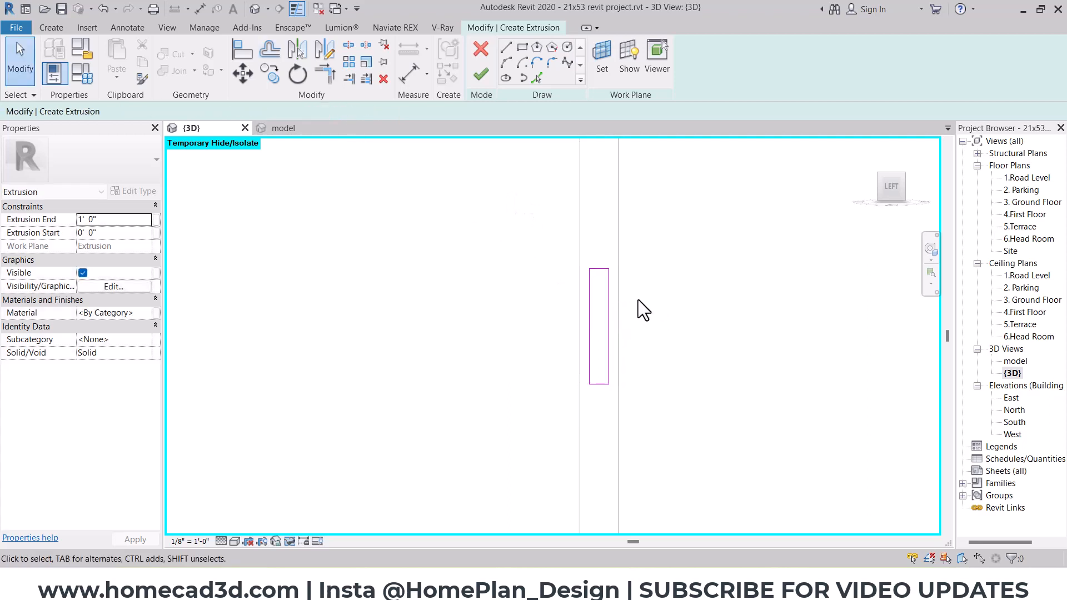
# - Copy the narrow rectangle straight down to the lower part of the frame's side and finish the extrusion
pyautogui.scroll(-4, 538, 303)
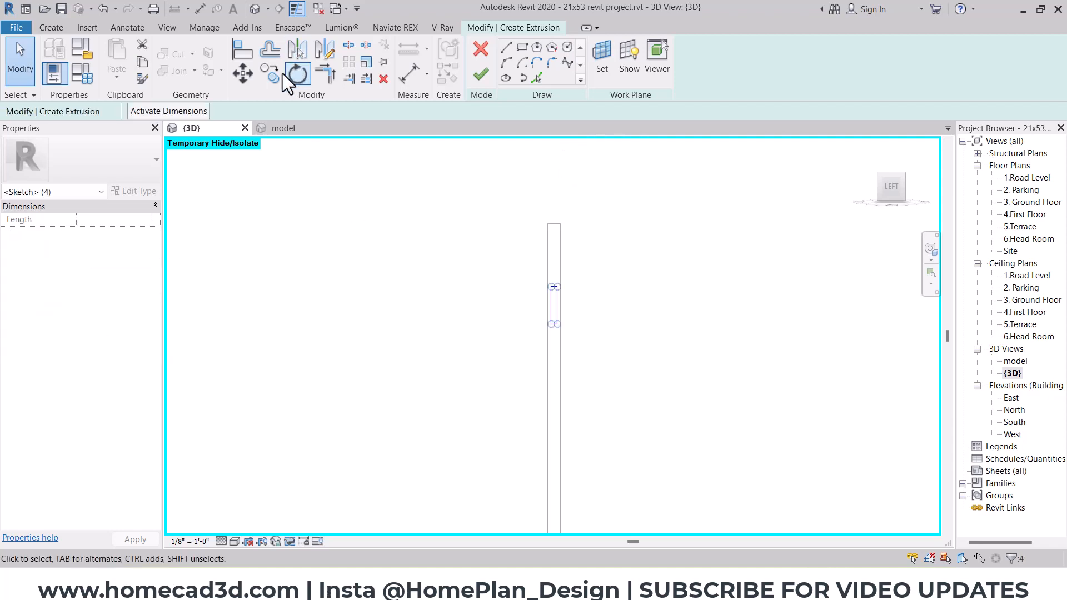
pyautogui.click(270, 73)
pyautogui.click(556, 305)
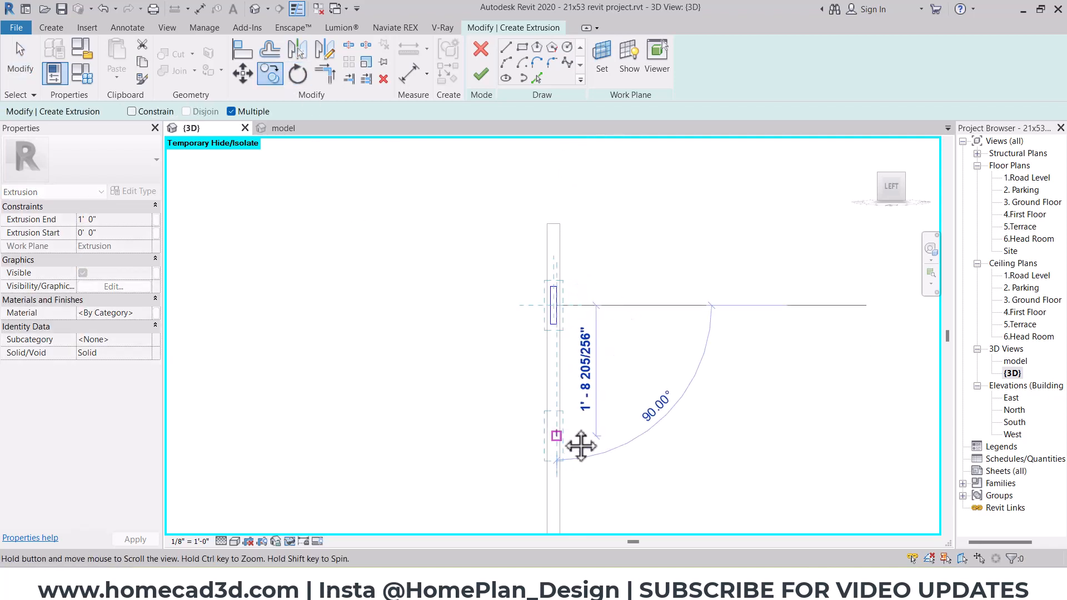
pyautogui.press('Escape')
pyautogui.press('Escape')
pyautogui.scroll(-2, 566, 332)
pyautogui.keyDown('shift'); pyautogui.moveTo(688, 245); pyautogui.dragTo(547, 273, button='middle'); pyautogui.keyUp('shift')
pyautogui.scroll(2, 484, 240)
pyautogui.click(479, 74)
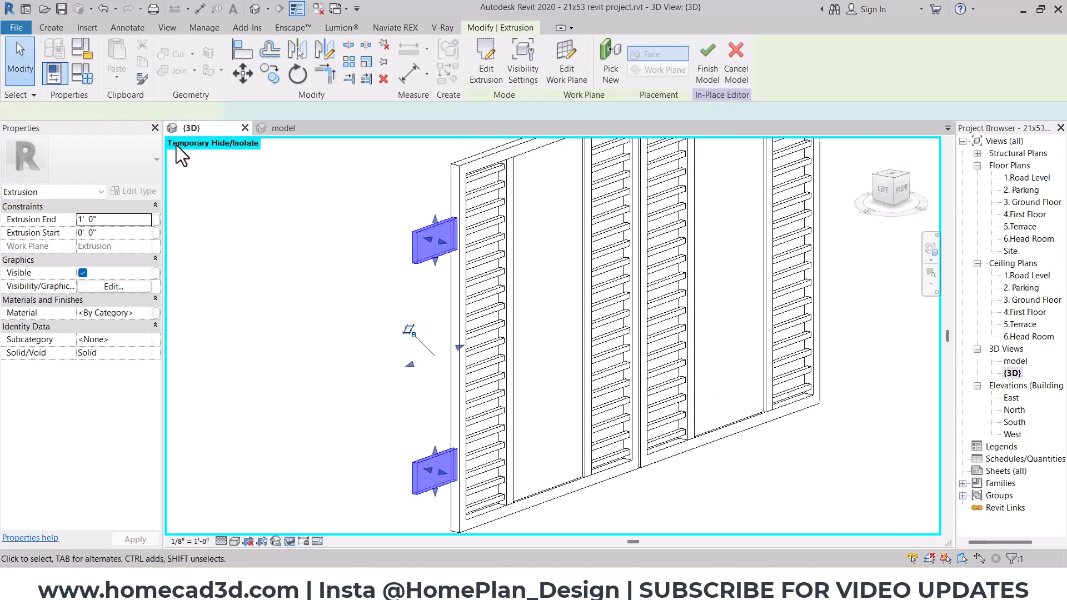
# - Set the depth of the two small side blocks to 2"
pyautogui.moveTo(182, 118); pyautogui.dragTo(92, 130)
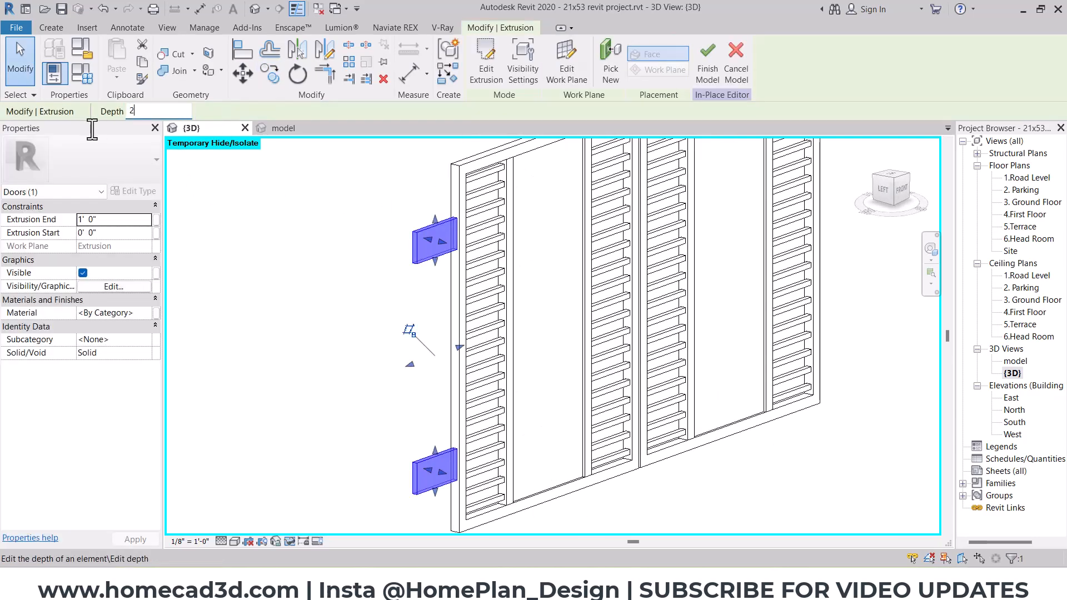
pyautogui.click(235, 254)
pyautogui.click(451, 231)
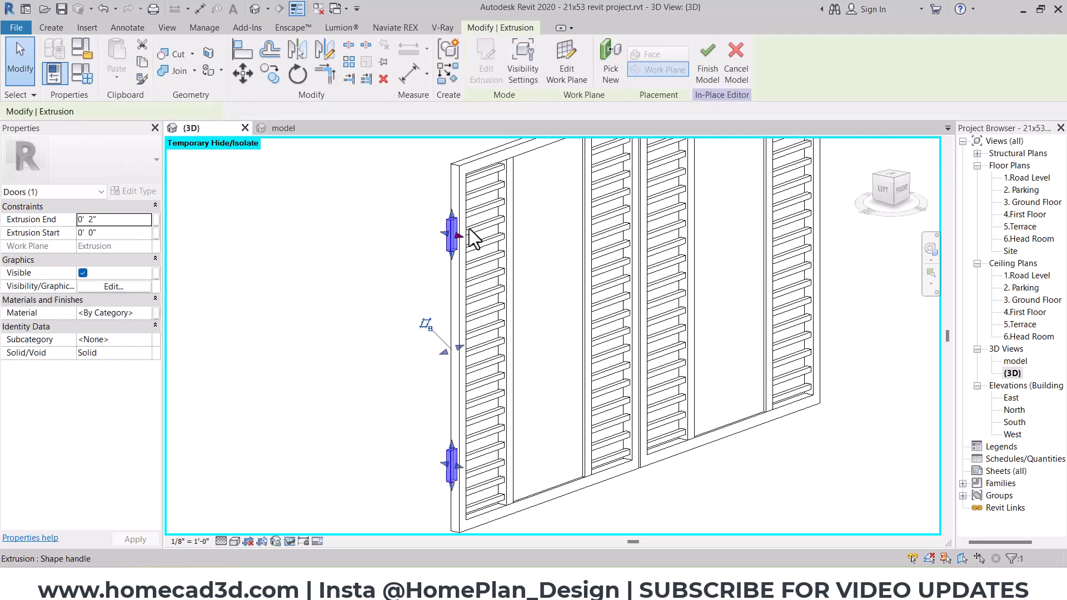
# - Copy the pair of hinge blocks unconstrained from the first leaf's outer edge to the opposite outer edge of the gate
pyautogui.click(902, 191)
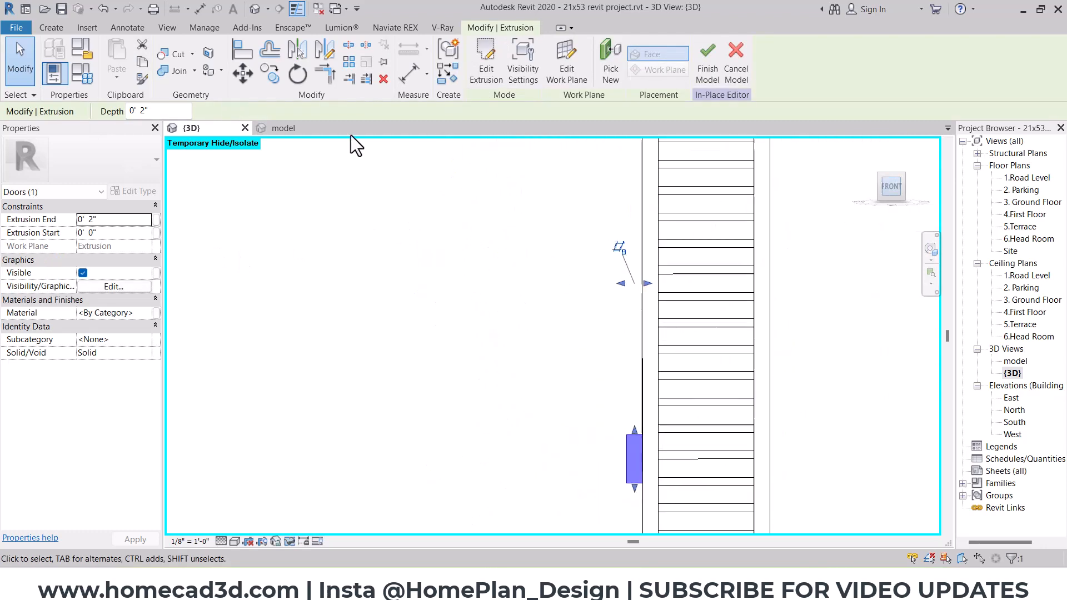
pyautogui.click(270, 73)
pyautogui.scroll(-3, 461, 253)
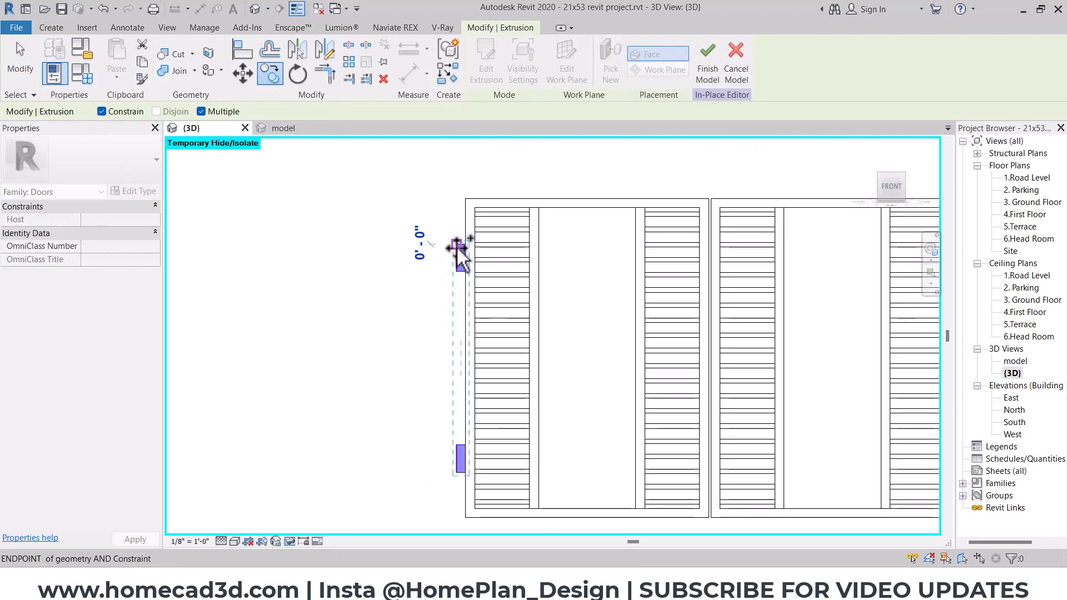
pyautogui.click(458, 262)
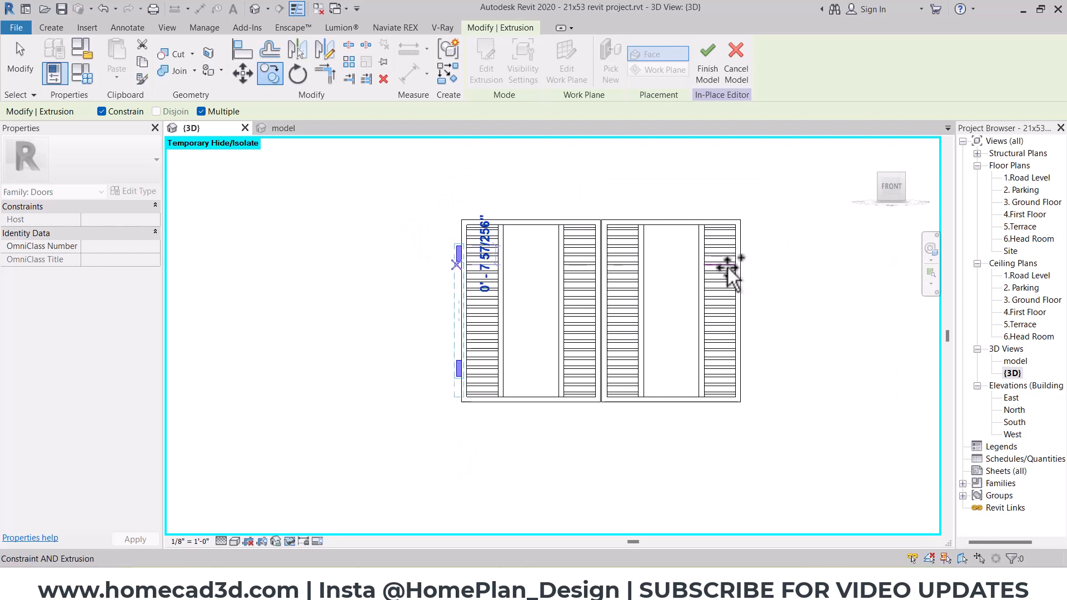
pyautogui.click(118, 115)
pyautogui.scroll(3, 756, 248)
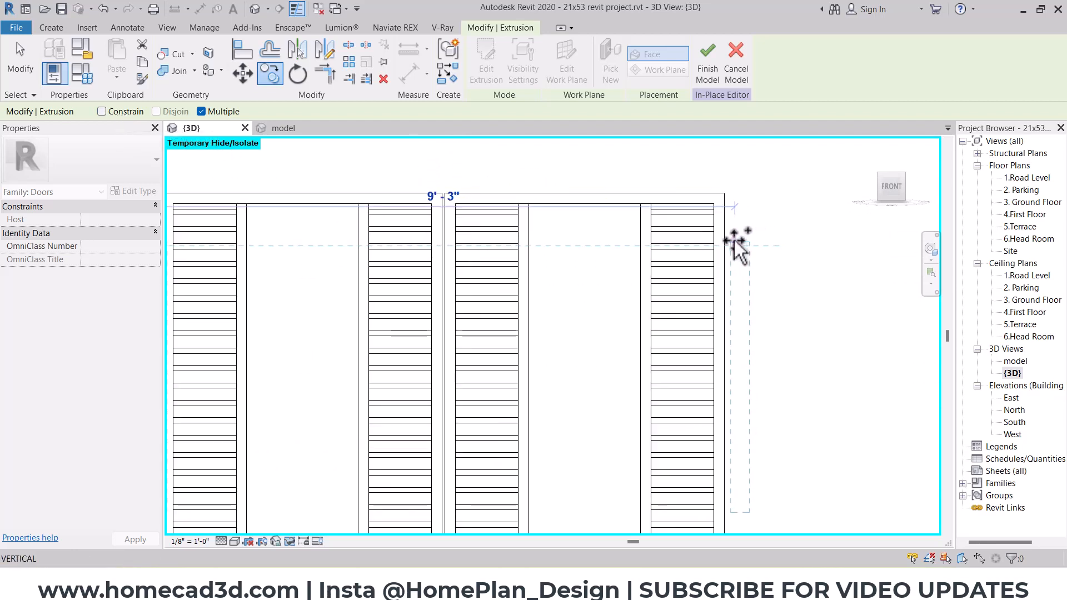
pyautogui.click(726, 244)
pyautogui.scroll(-3, 775, 294)
pyautogui.press('Escape')
pyautogui.press('Escape')
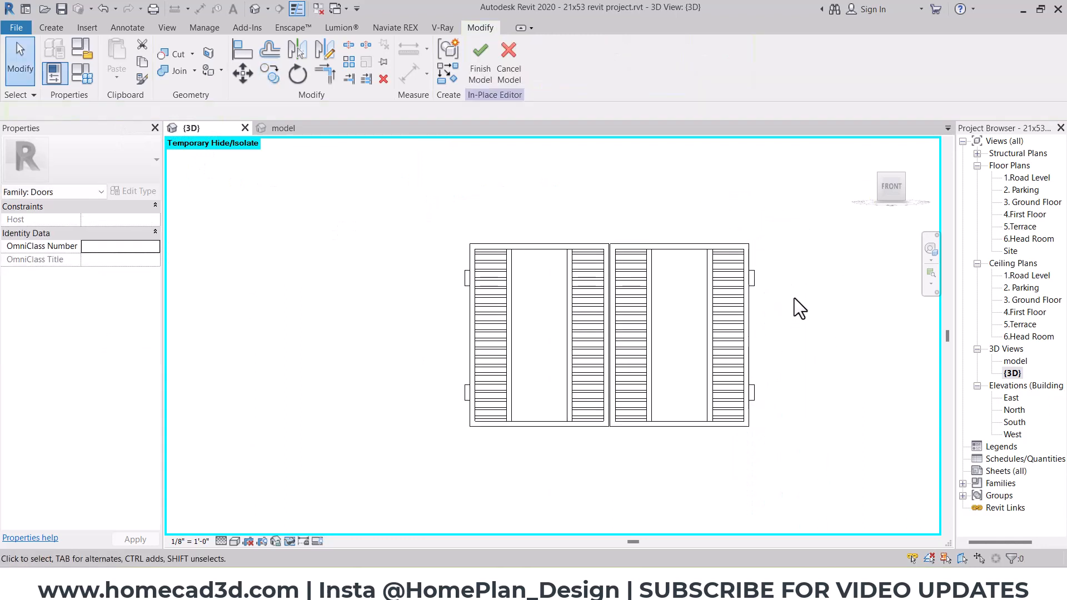
# - Assign the Iron, Ductile material to the hinge blocks on both outer sides of the gate
pyautogui.moveTo(434, 241); pyautogui.dragTo(483, 428)
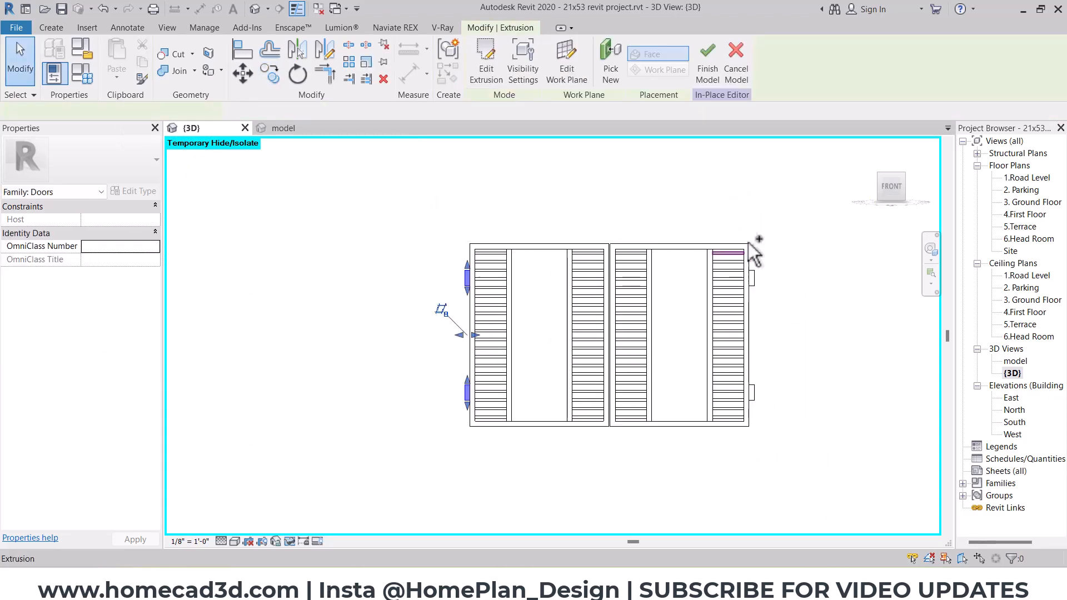
pyautogui.keyDown('ctrl'); pyautogui.moveTo(745, 247); pyautogui.dragTo(798, 436); pyautogui.keyUp('ctrl')
pyautogui.click(141, 313)
pyautogui.click(146, 313)
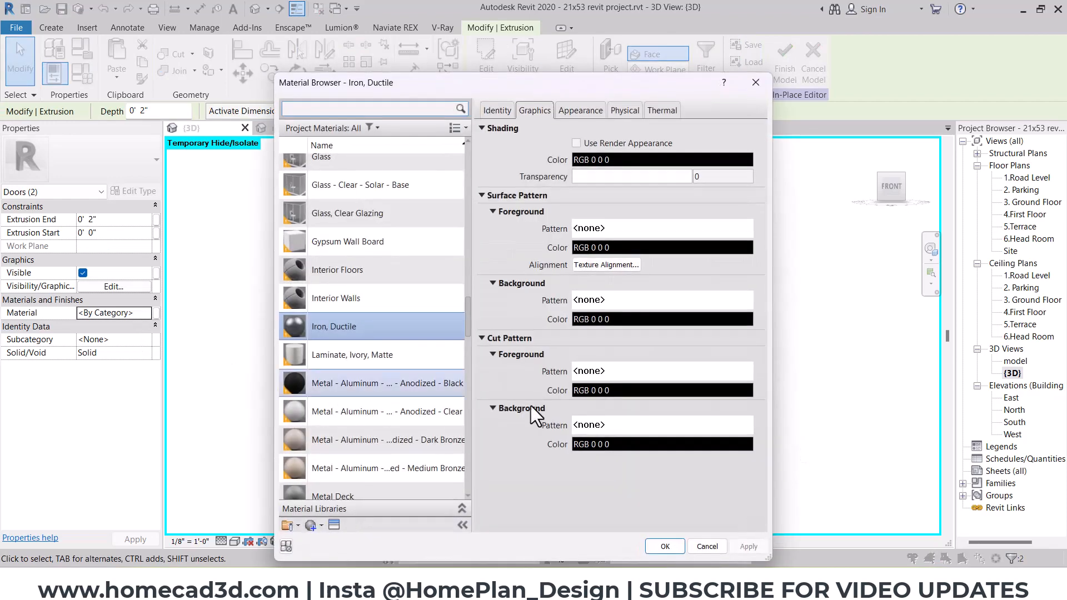
pyautogui.click(665, 546)
pyautogui.click(505, 492)
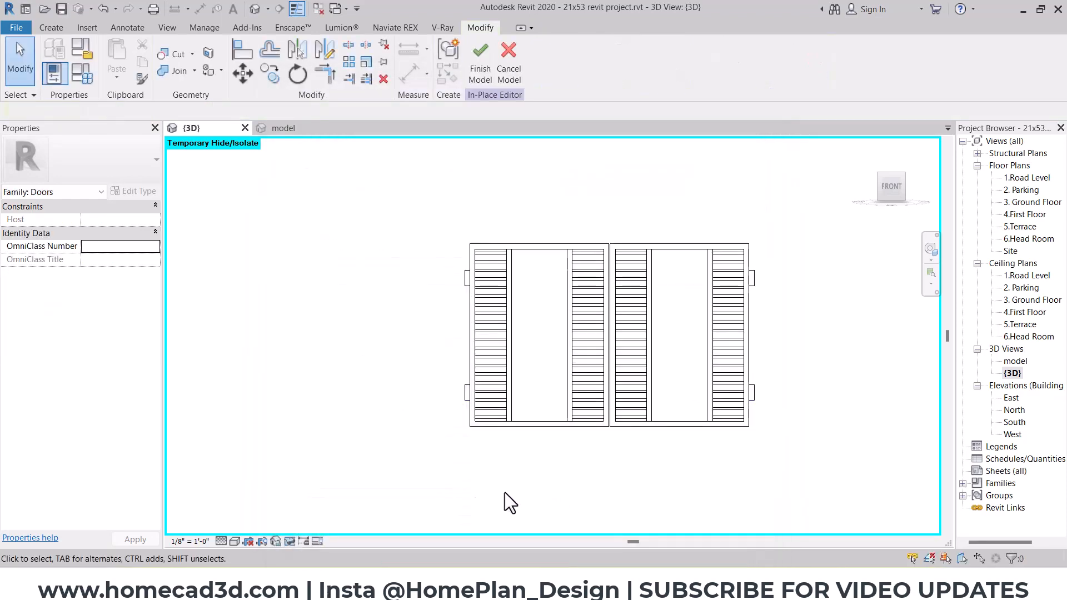
# - Examine the gate's frame and meeting stiles in a shaded display and restore the line display
pyautogui.click(291, 541)
pyautogui.click(234, 541)
pyautogui.click(268, 500)
pyautogui.moveTo(545, 343)
pyautogui.keyDown('shift'); pyautogui.mouseDown(button='middle')
pyautogui.moveTo(650, 476)
pyautogui.moveTo(611, 312)
pyautogui.mouseUp(button='middle'); pyautogui.keyUp('shift')
pyautogui.scroll(5, 609, 303)
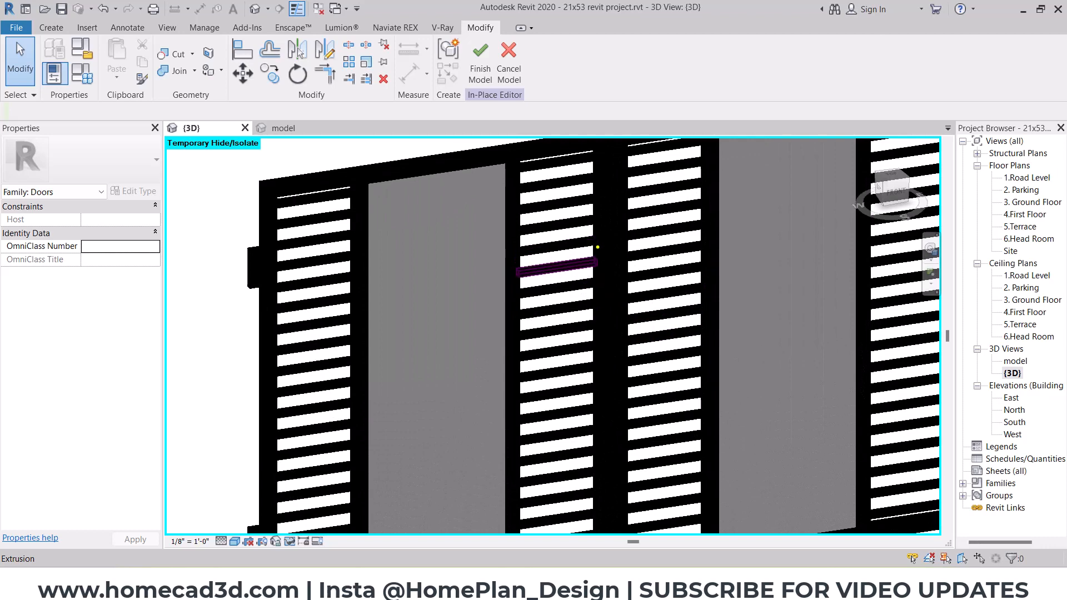
pyautogui.scroll(-5, 572, 302)
pyautogui.keyDown('shift'); pyautogui.moveTo(571, 302); pyautogui.dragTo(648, 236, button='middle'); pyautogui.keyUp('shift')
pyautogui.click(603, 274)
pyautogui.scroll(5, 599, 276)
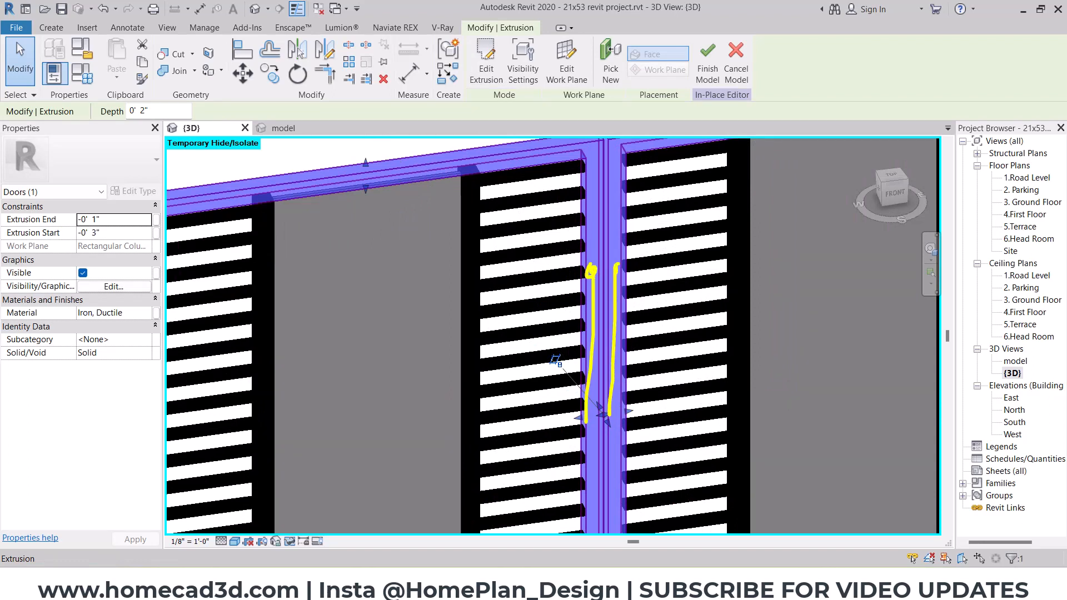
pyautogui.press('Escape')
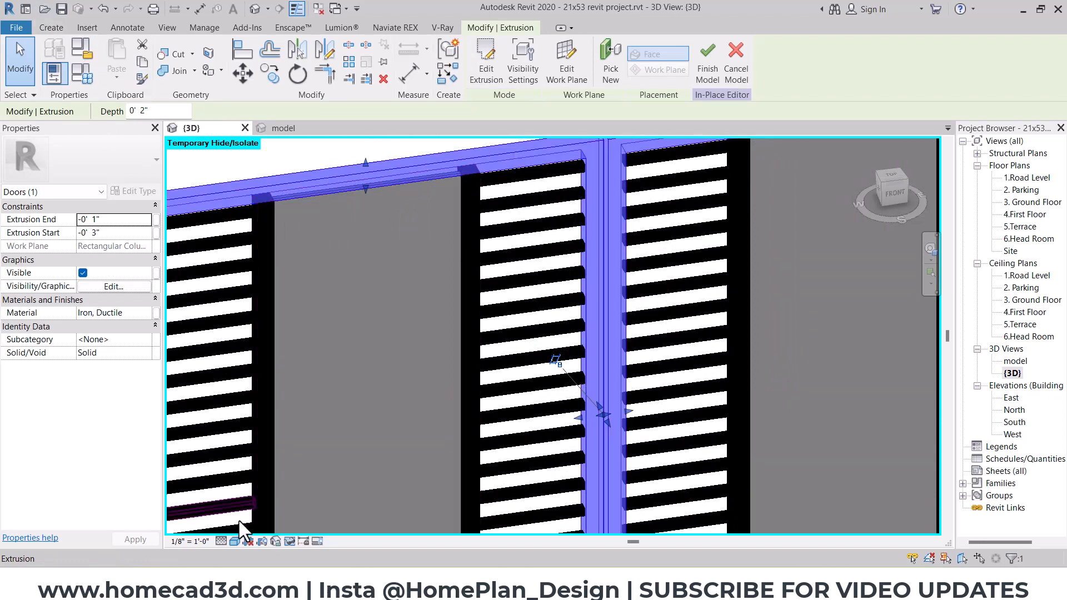
pyautogui.click(235, 539)
pyautogui.click(278, 471)
pyautogui.click(766, 300)
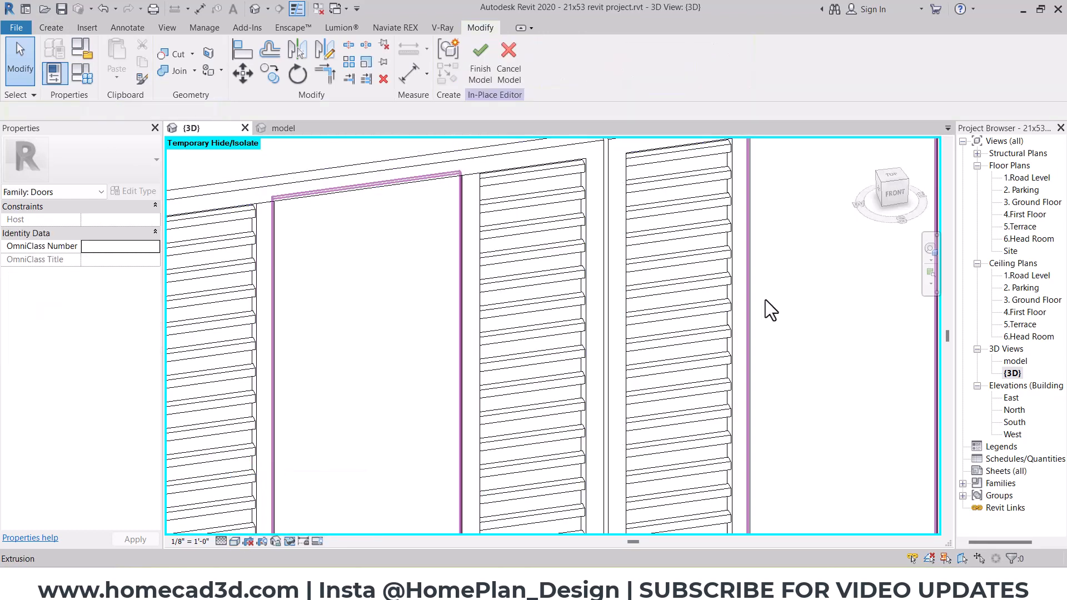
# - Start a new extrusion with the front face of the gate frame as work plane and face it in front view
pyautogui.click(51, 27)
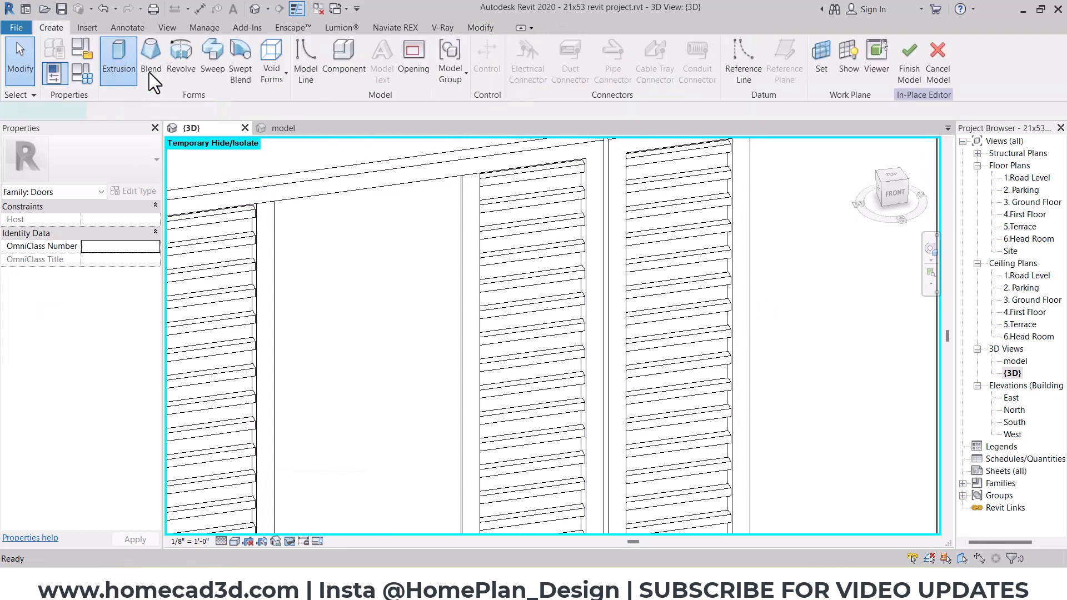
pyautogui.click(116, 53)
pyautogui.click(602, 61)
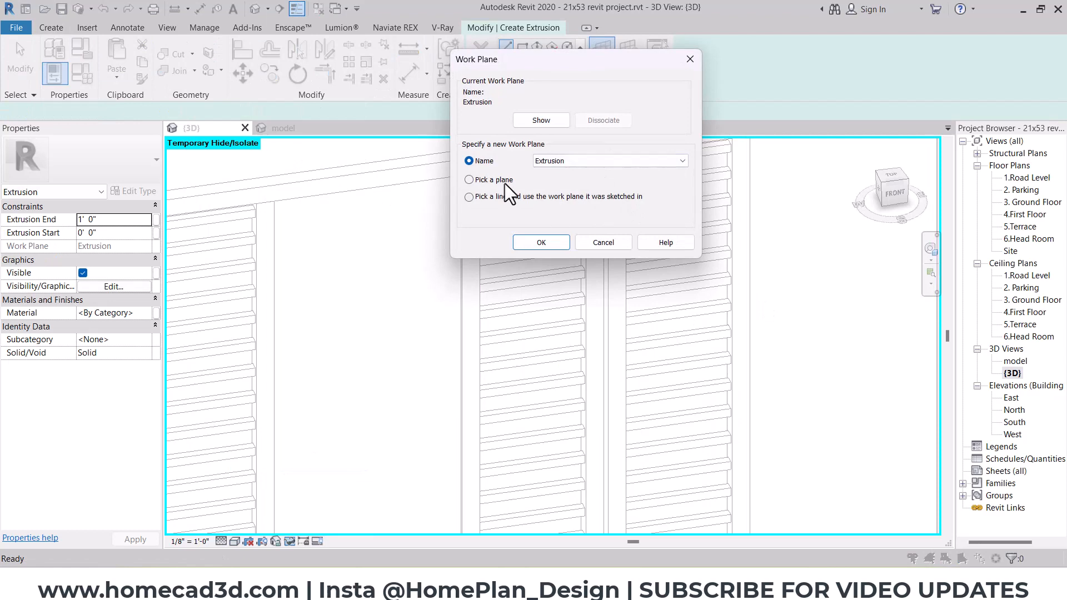
pyautogui.click(538, 242)
pyautogui.scroll(3, 581, 279)
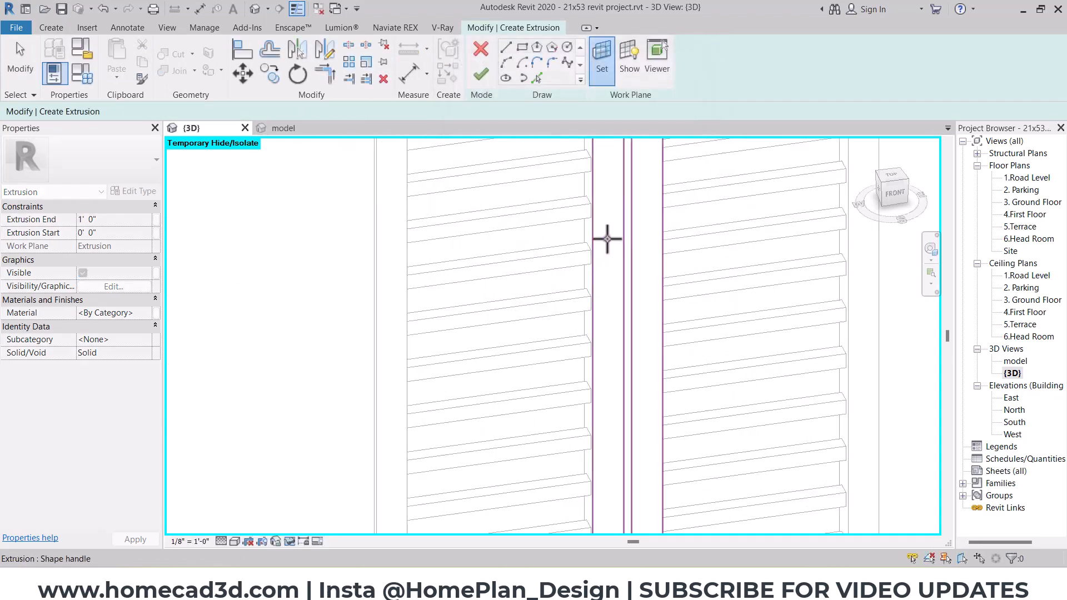
pyautogui.click(766, 218)
pyautogui.click(897, 194)
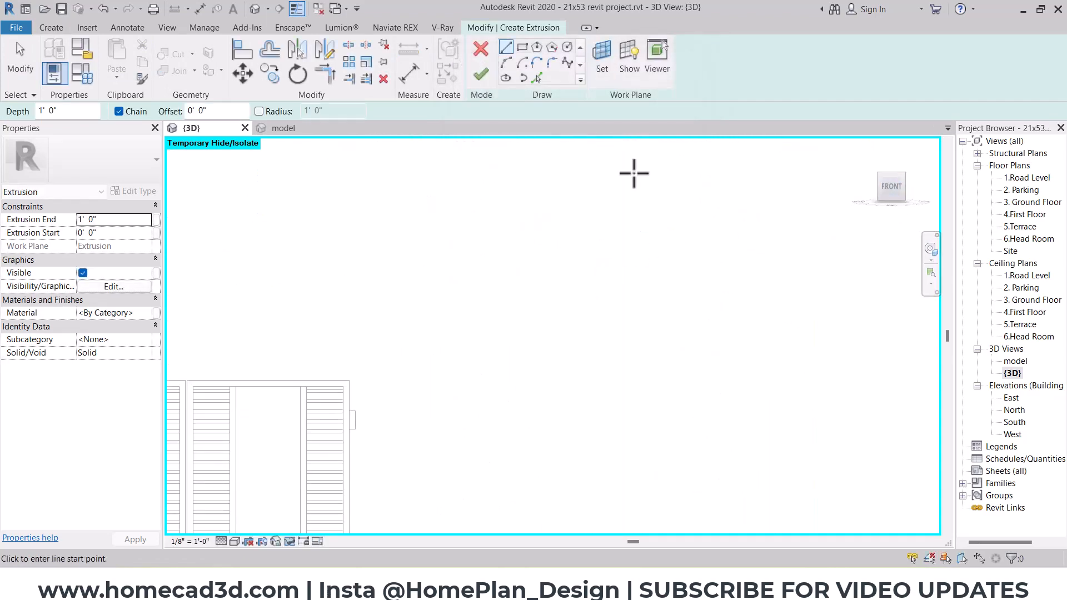
# - Sketch a rectangle matching an upper slat's height on the left leaf's meeting stile and set its width to 1"
pyautogui.click(568, 49)
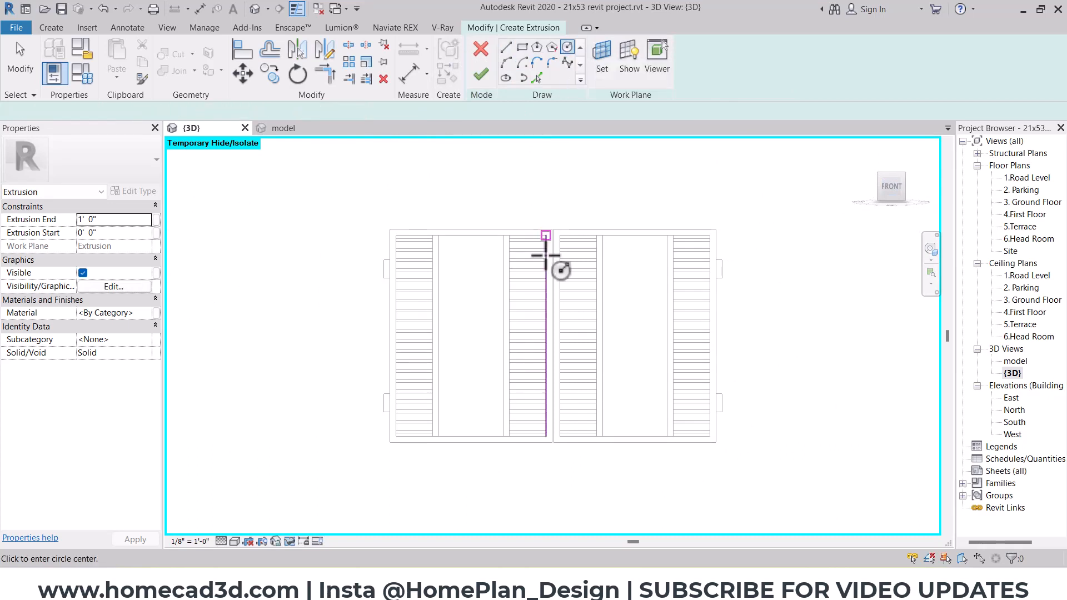
pyautogui.click(523, 48)
pyautogui.scroll(5, 562, 274)
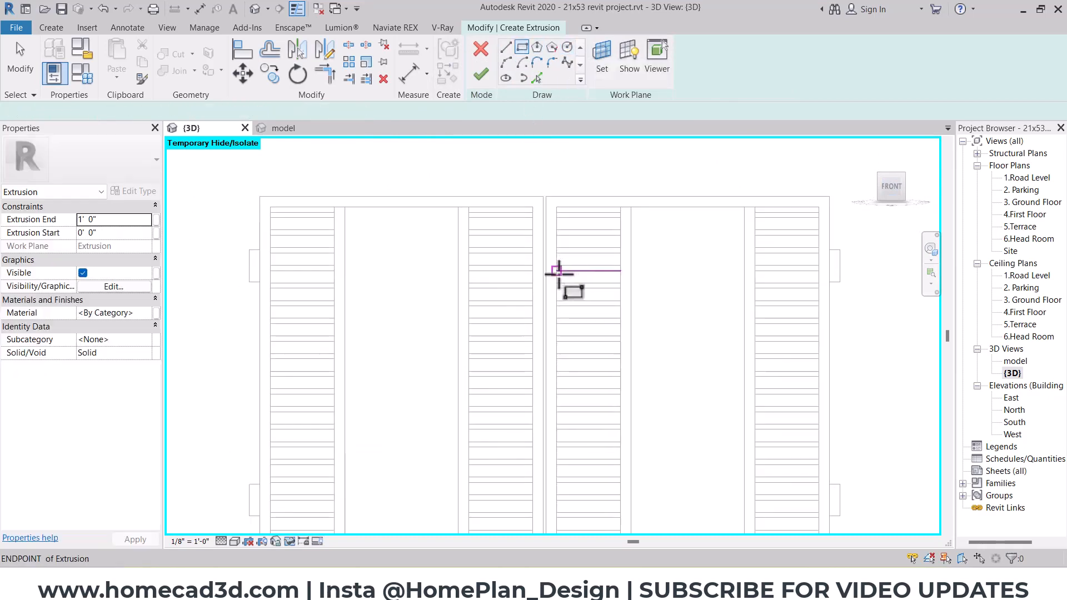
pyautogui.scroll(3, 508, 244)
pyautogui.click(505, 233)
pyautogui.click(534, 271)
pyautogui.press('Escape')
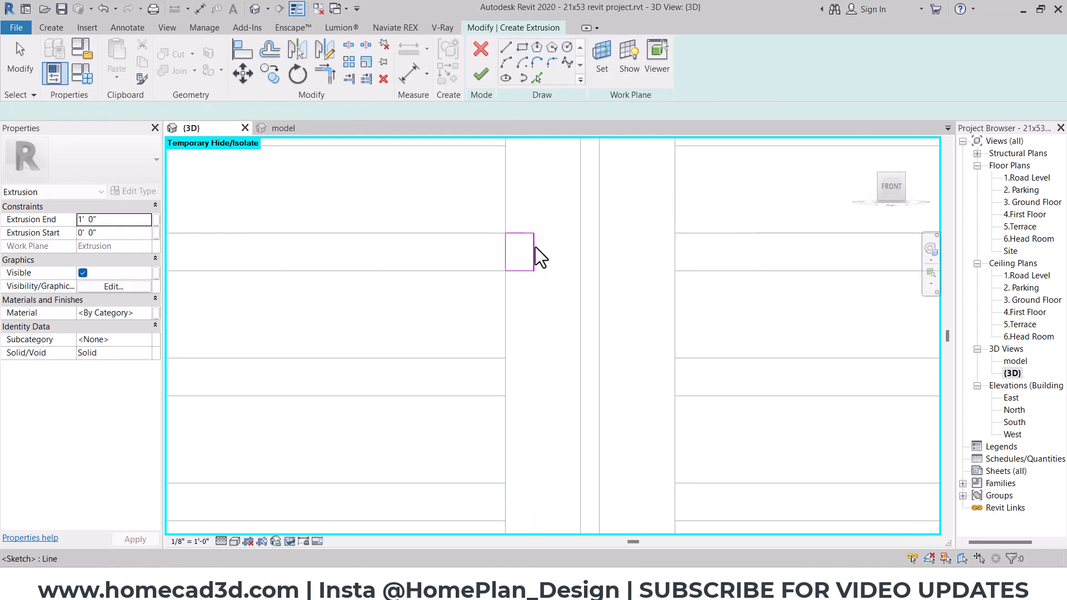
pyautogui.click(533, 245)
pyautogui.click(516, 292)
pyautogui.write('1"')
pyautogui.press('Return')
# - Copy the small square horizontally to the inner slat edge of the right leaf's meeting stile
pyautogui.moveTo(466, 209); pyautogui.dragTo(575, 315)
pyautogui.click(272, 74)
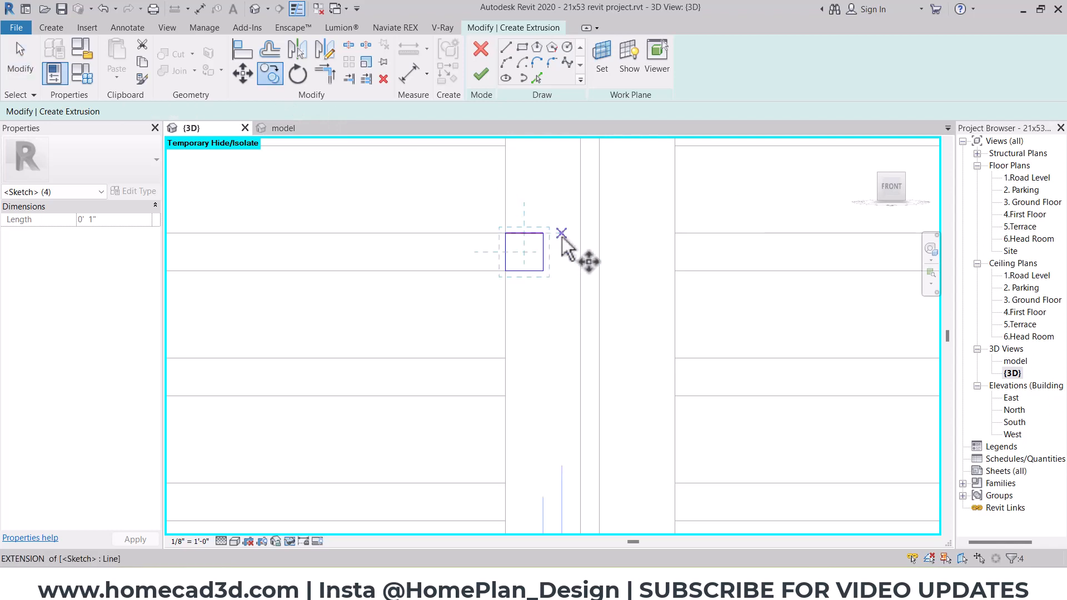
pyautogui.click(543, 233)
pyautogui.click(675, 233)
pyautogui.press('Escape')
# - Copy both squares straight down about 2' 2 1/2" to a lower slat on the meeting stiles
pyautogui.click(275, 74)
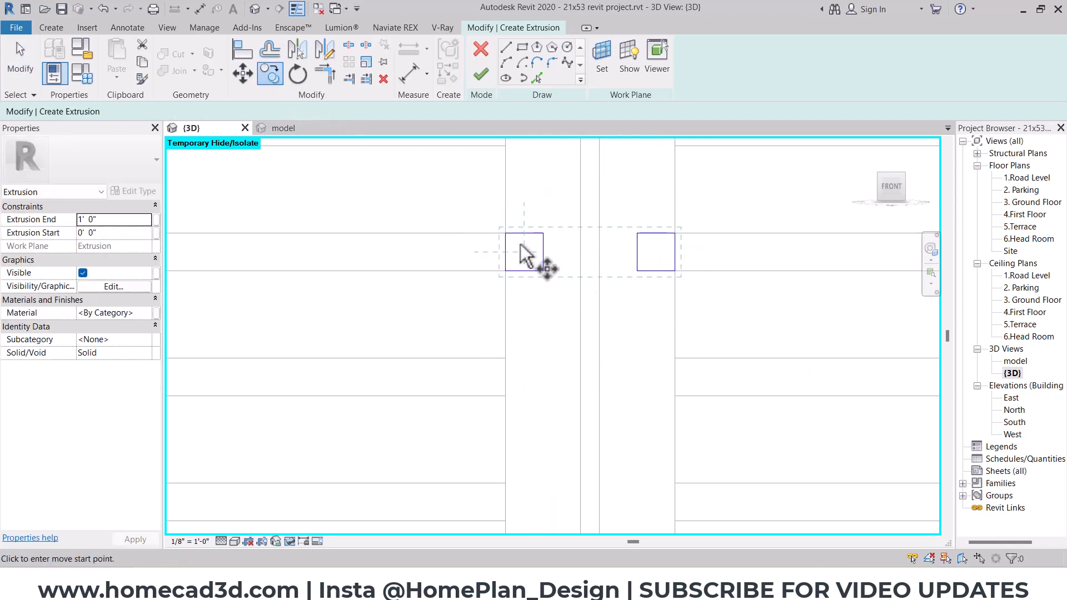
pyautogui.click(505, 233)
pyautogui.scroll(-4, 510, 251)
pyautogui.moveTo(524, 427); pyautogui.dragTo(524, 390, button='middle')
pyautogui.scroll(3, 510, 375)
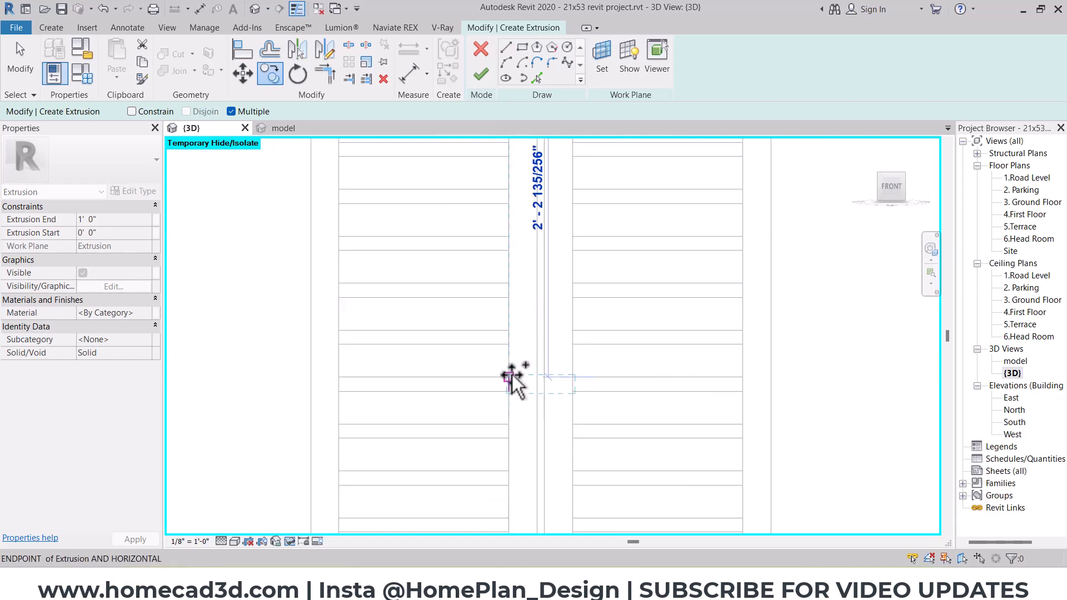
pyautogui.click(508, 379)
pyautogui.scroll(-5, 494, 378)
pyautogui.press('Escape')
pyautogui.scroll(-1, 605, 325)
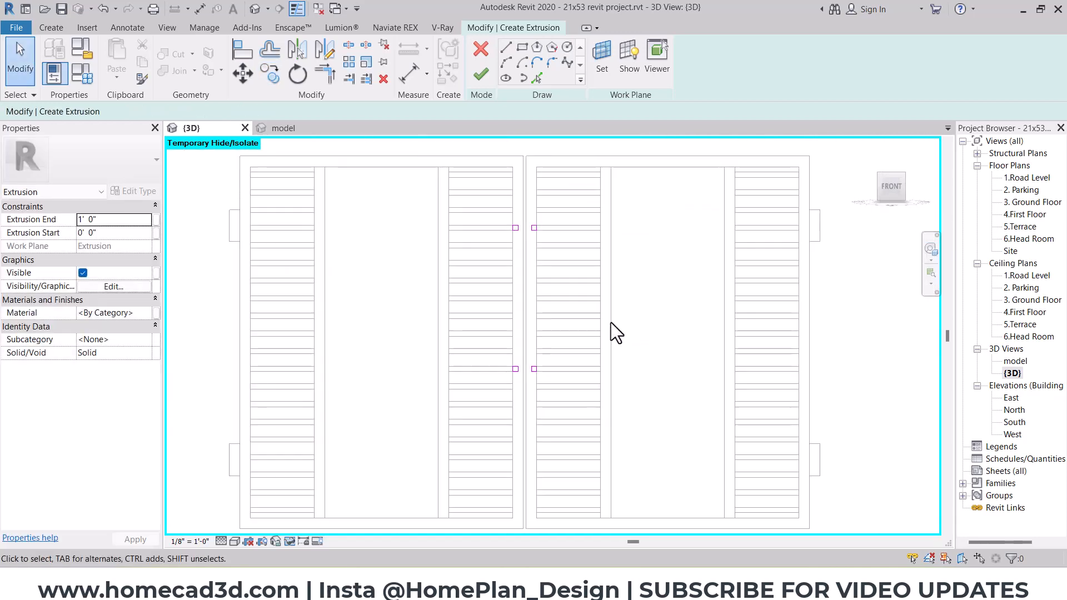
# - Finish the extrusion of the four squares and set its extrusion end to 3"
pyautogui.click(479, 82)
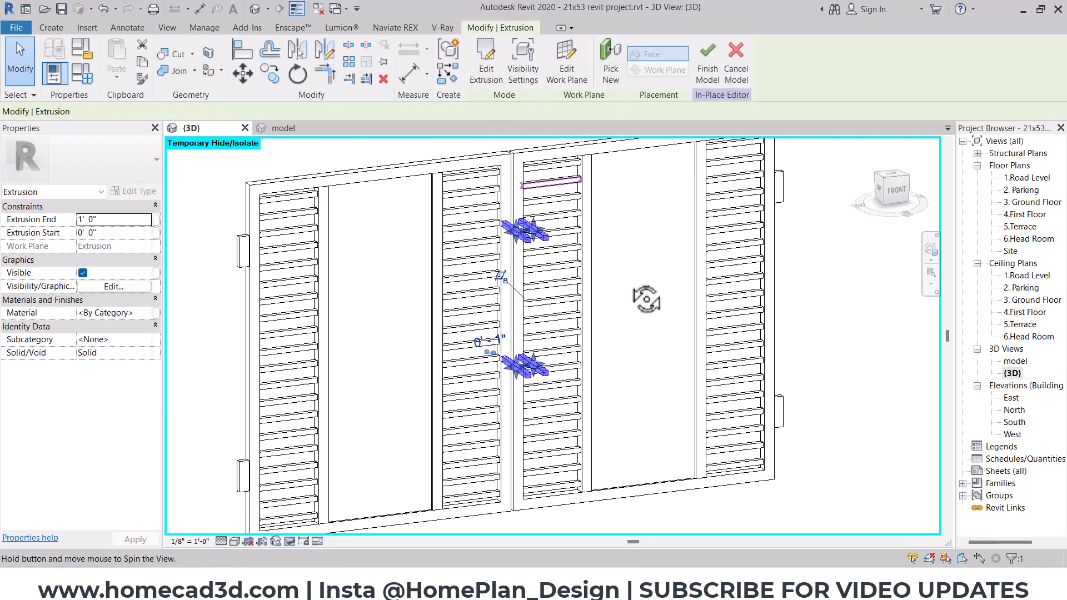
pyautogui.click(130, 219)
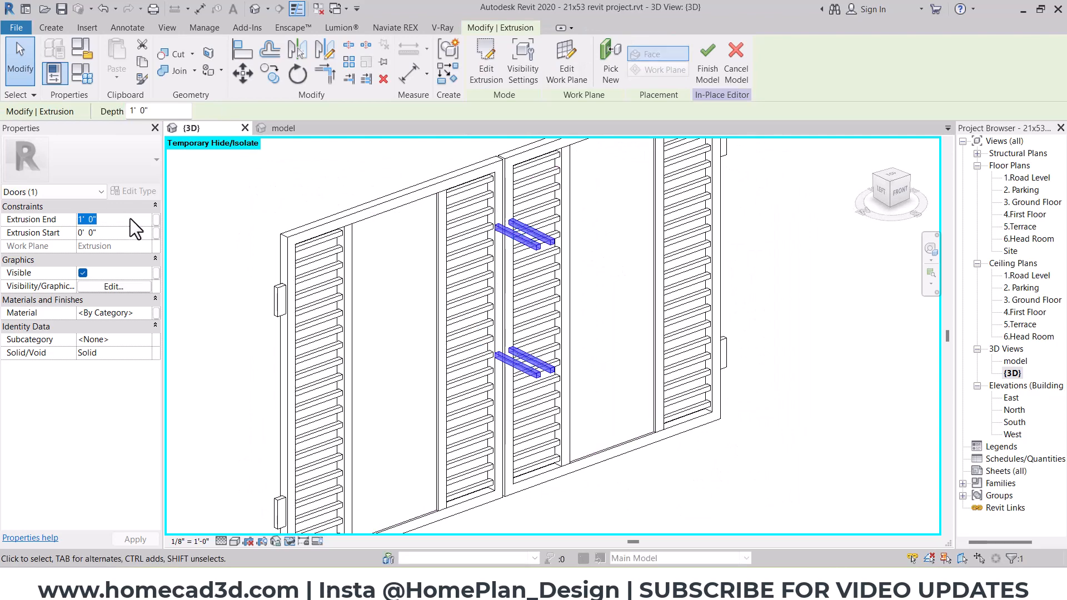
pyautogui.write('3"')
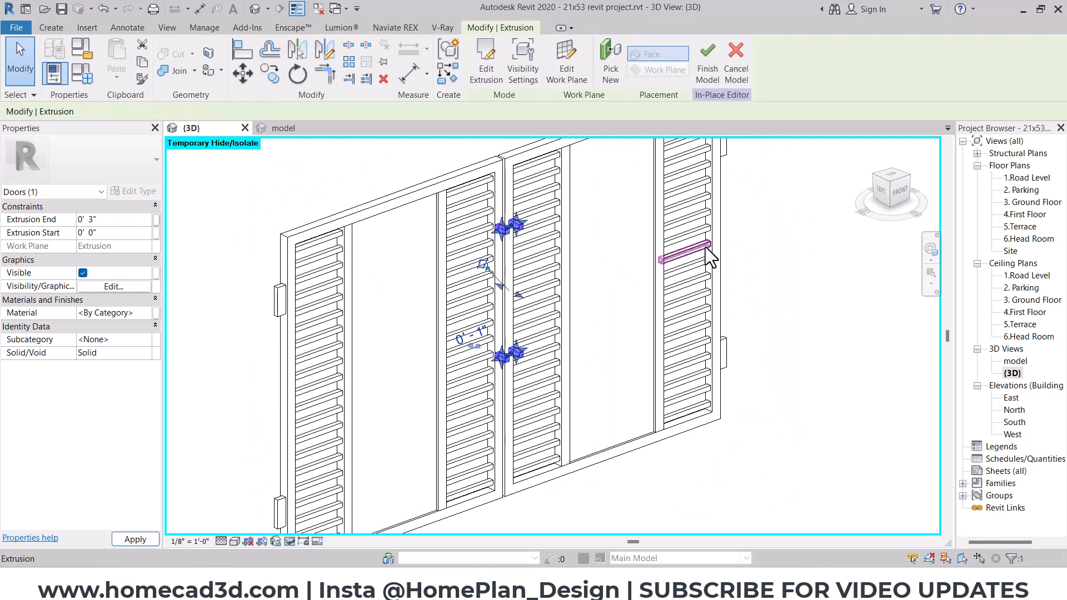
pyautogui.press('Escape')
pyautogui.keyDown('shift'); pyautogui.moveTo(659, 265); pyautogui.dragTo(489, 389, button='middle'); pyautogui.keyUp('shift')
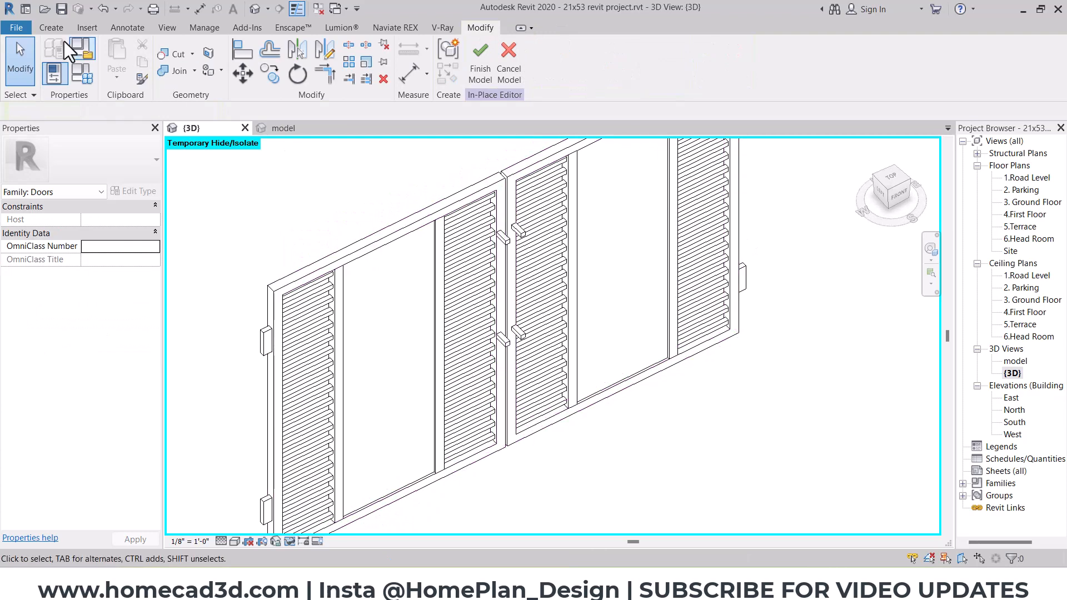
# - Start another extrusion on the front end face of the handle brackets and face it in front view
pyautogui.click(51, 27)
pyautogui.click(119, 56)
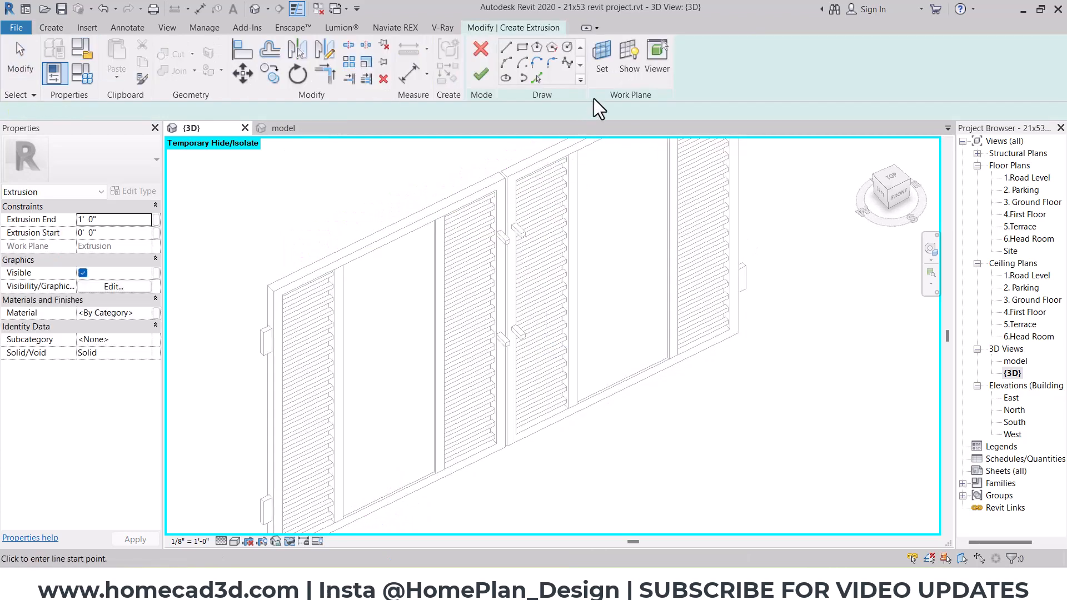
pyautogui.click(602, 61)
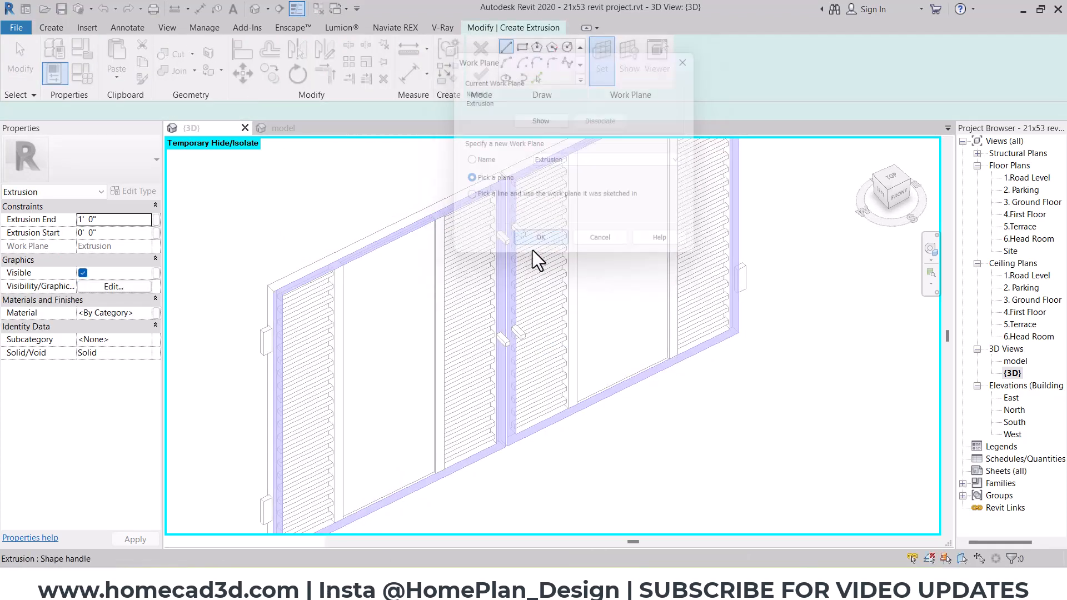
pyautogui.click(537, 243)
pyautogui.scroll(5, 492, 236)
pyautogui.click(476, 200)
pyautogui.click(900, 201)
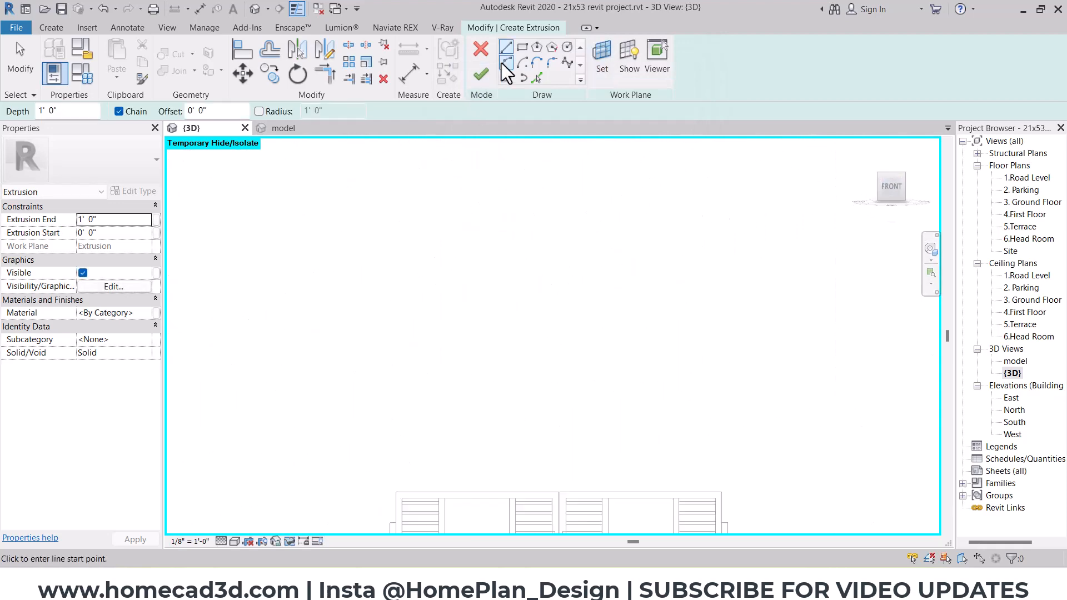
# - Sketch a tall 1" wide rectangle from the upper to the lower handle bracket on the left leaf
pyautogui.click(522, 47)
pyautogui.scroll(5, 559, 290)
pyautogui.click(554, 238)
pyautogui.moveTo(550, 286); pyautogui.dragTo(517, 223, button='middle')
pyautogui.moveTo(540, 382); pyautogui.dragTo(544, 456, button='middle')
pyautogui.scroll(-2, 534, 264)
pyautogui.scroll(2, 536, 210)
pyautogui.click(524, 248)
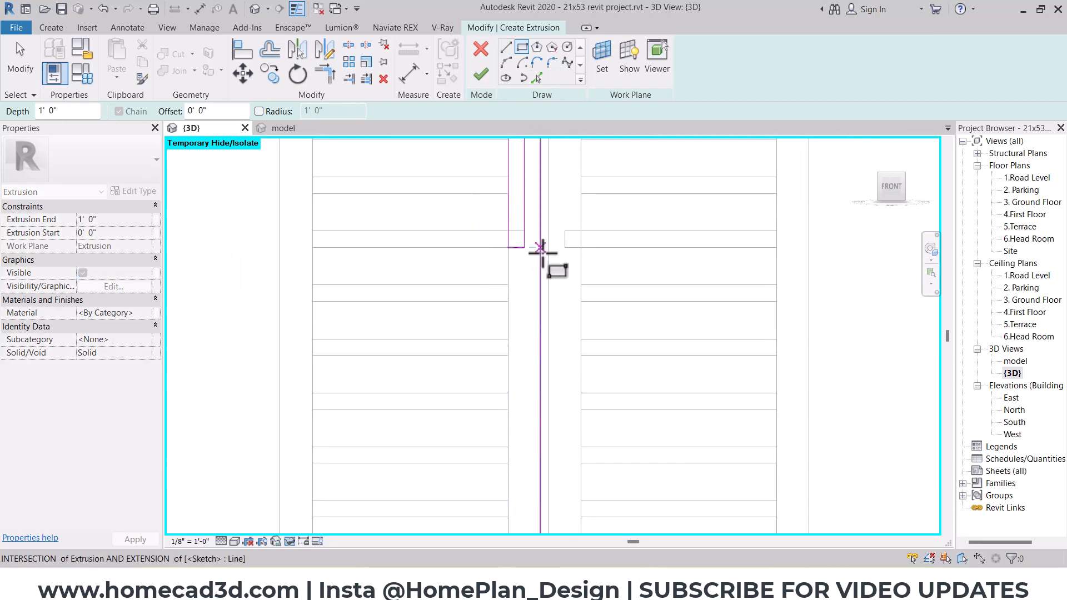
# - Sketch a matching tall rectangle spanning the lower and upper handle brackets on the right leaf
pyautogui.click(564, 247)
pyautogui.moveTo(565, 248); pyautogui.dragTo(558, 424, button='middle')
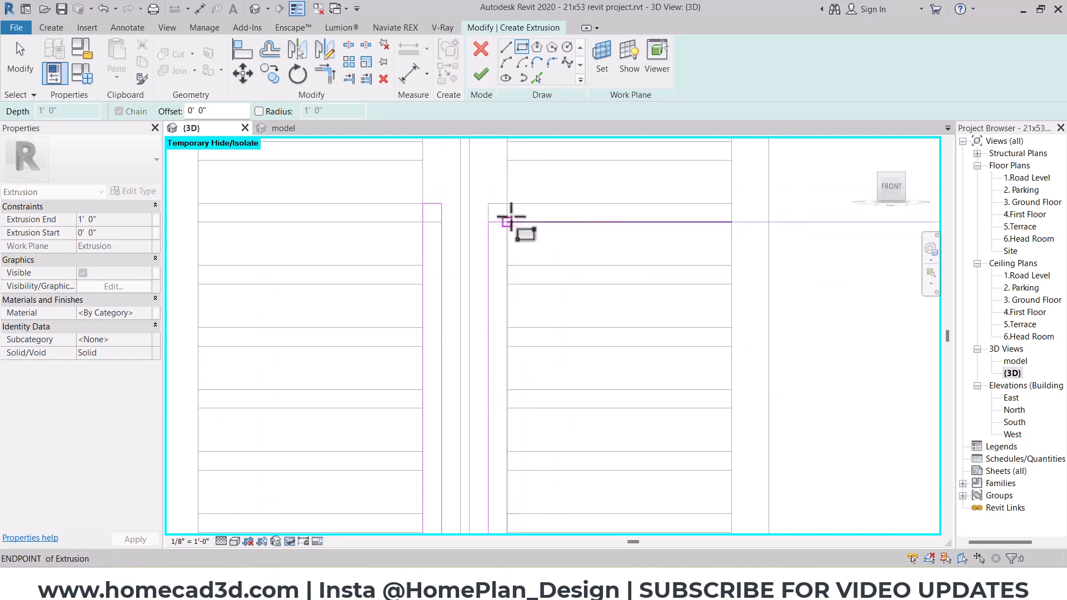
pyautogui.click(508, 205)
pyautogui.scroll(-2, 499, 252)
pyautogui.press('Escape')
pyautogui.click(503, 267)
pyautogui.keyDown('shift'); pyautogui.moveTo(533, 300); pyautogui.dragTo(611, 382, button='middle'); pyautogui.keyUp('shift')
pyautogui.scroll(2, 500, 253)
pyautogui.press('Escape')
pyautogui.scroll(2, 460, 271)
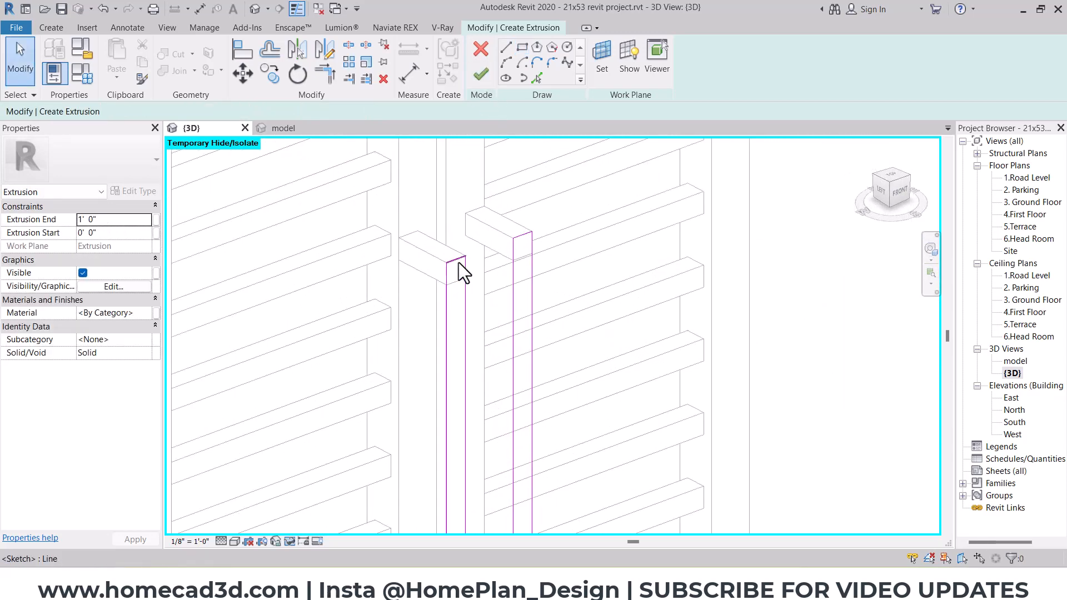
# - Finish the extrusion of the two vertical handle bars and set their depth to .5"
pyautogui.click(481, 77)
pyautogui.click(169, 114)
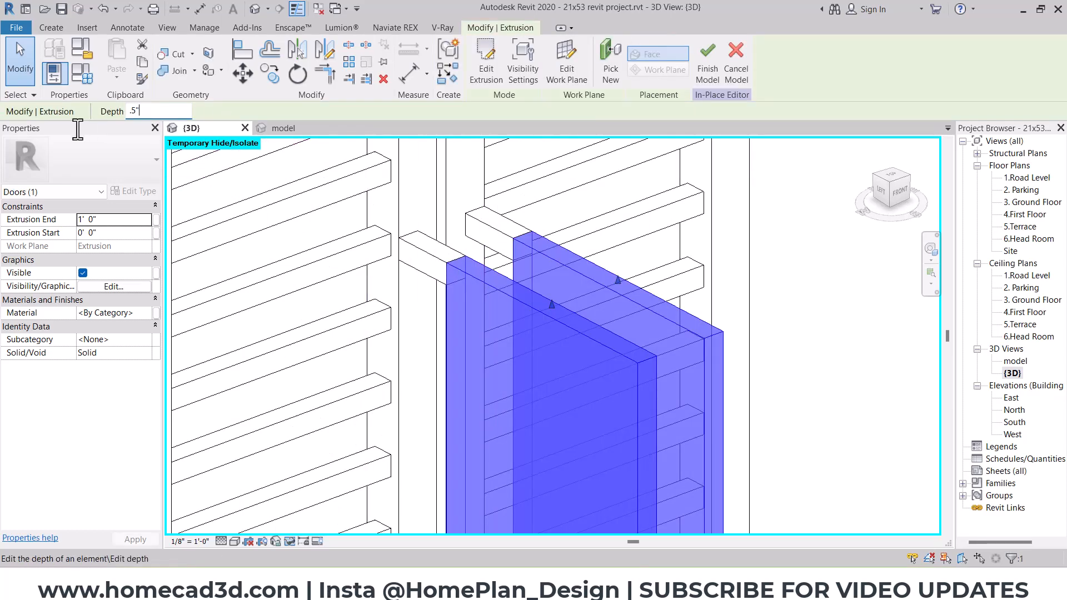
pyautogui.press('Return')
pyautogui.scroll(-4, 607, 262)
pyautogui.scroll(4, 492, 243)
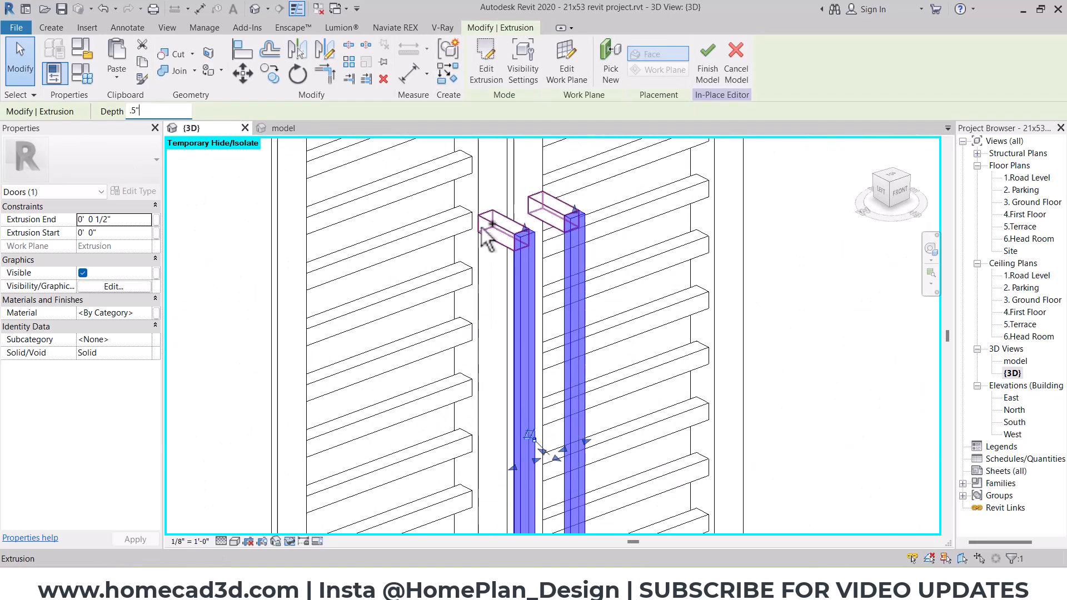
# - Add the handle brackets to the selected vertical handle bars and assign the Iron, Ductile material to all of them
pyautogui.keyDown('ctrl'); pyautogui.click(496, 229); pyautogui.keyUp('ctrl')
pyautogui.scroll(-3, 494, 232)
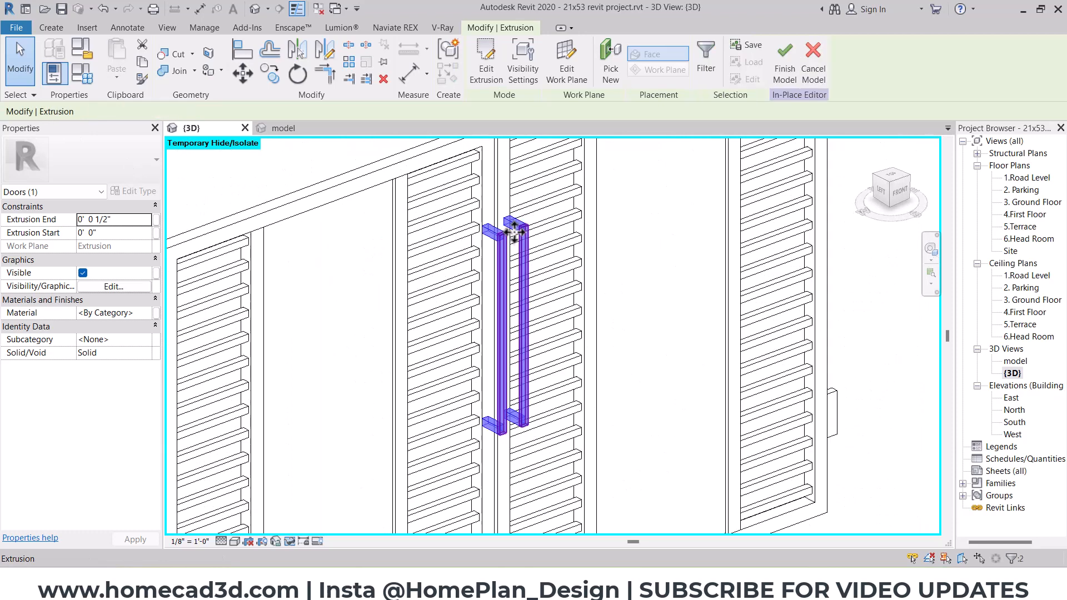
pyautogui.click(149, 315)
pyautogui.click(156, 311)
pyautogui.scroll(-8, 432, 312)
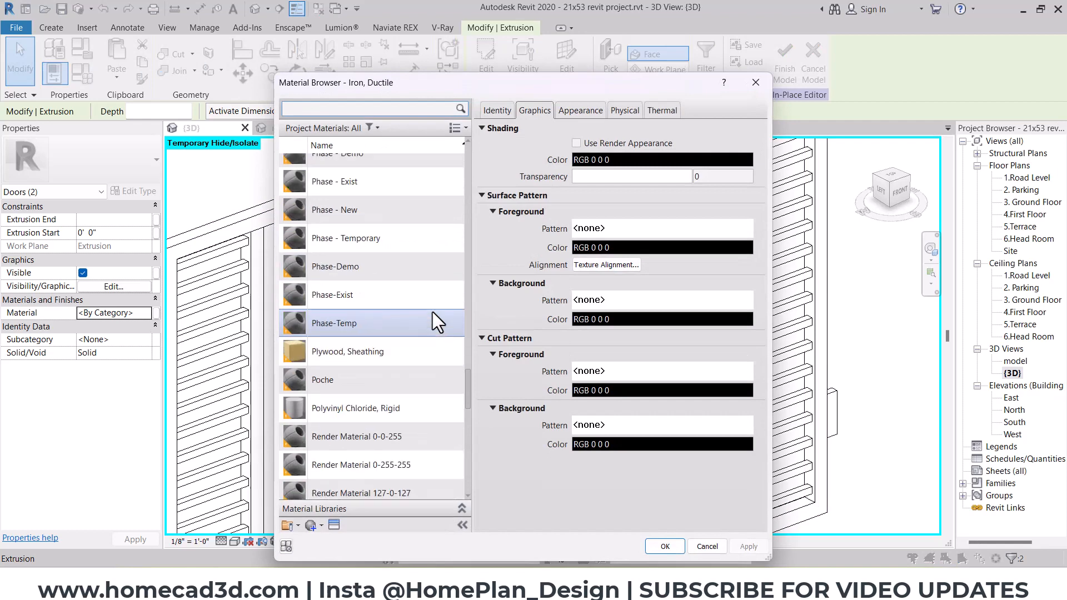
pyautogui.scroll(-8, 432, 312)
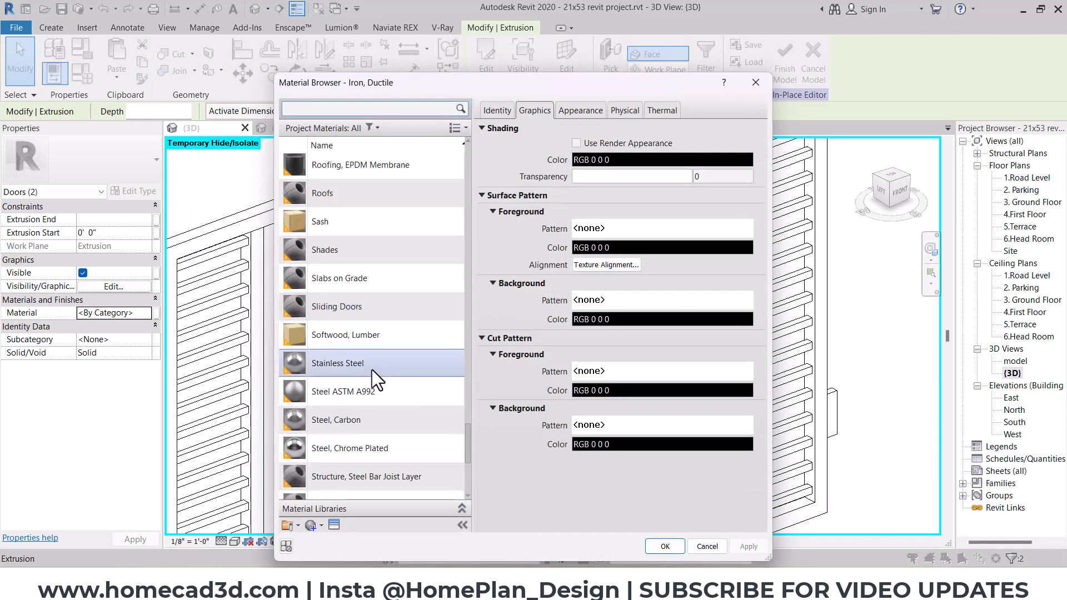
pyautogui.scroll(-3, 373, 369)
pyautogui.scroll(10, 372, 369)
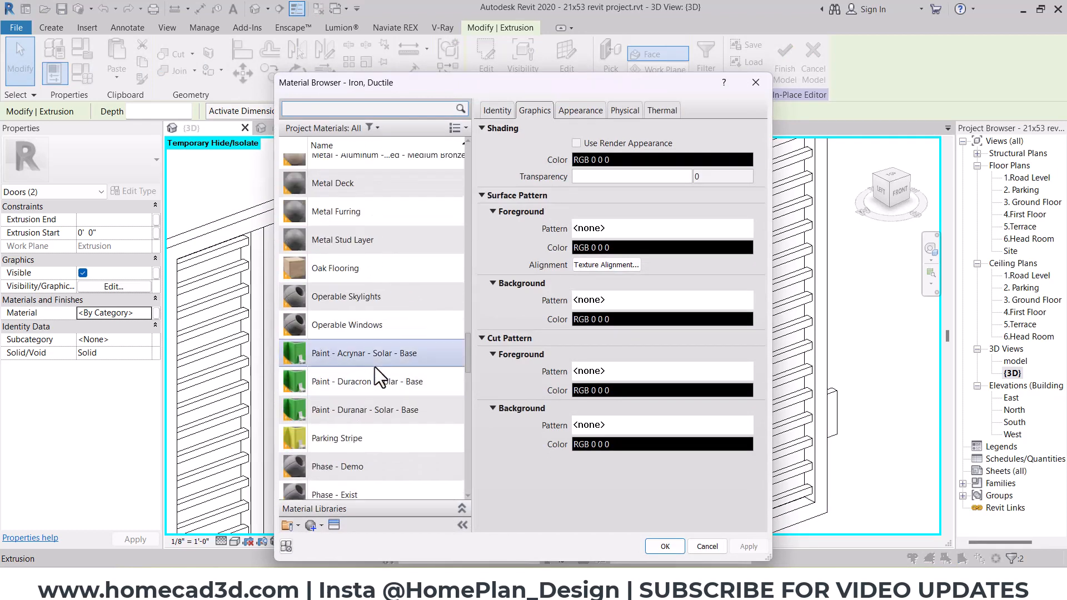
pyautogui.scroll(4, 374, 368)
pyautogui.scroll(-5, 376, 365)
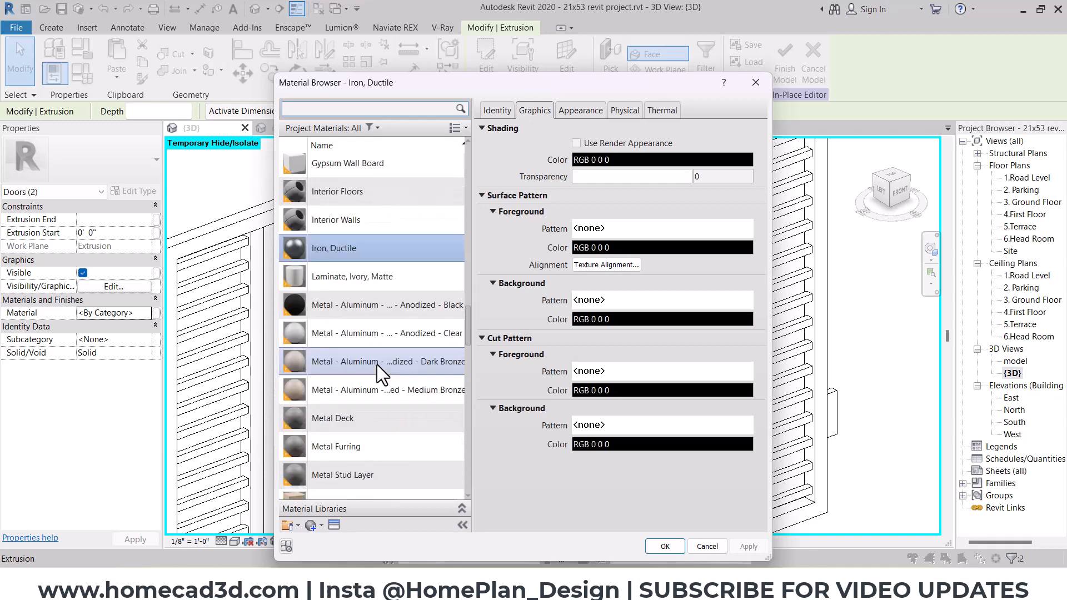
pyautogui.scroll(-2, 377, 364)
pyautogui.scroll(6, 377, 362)
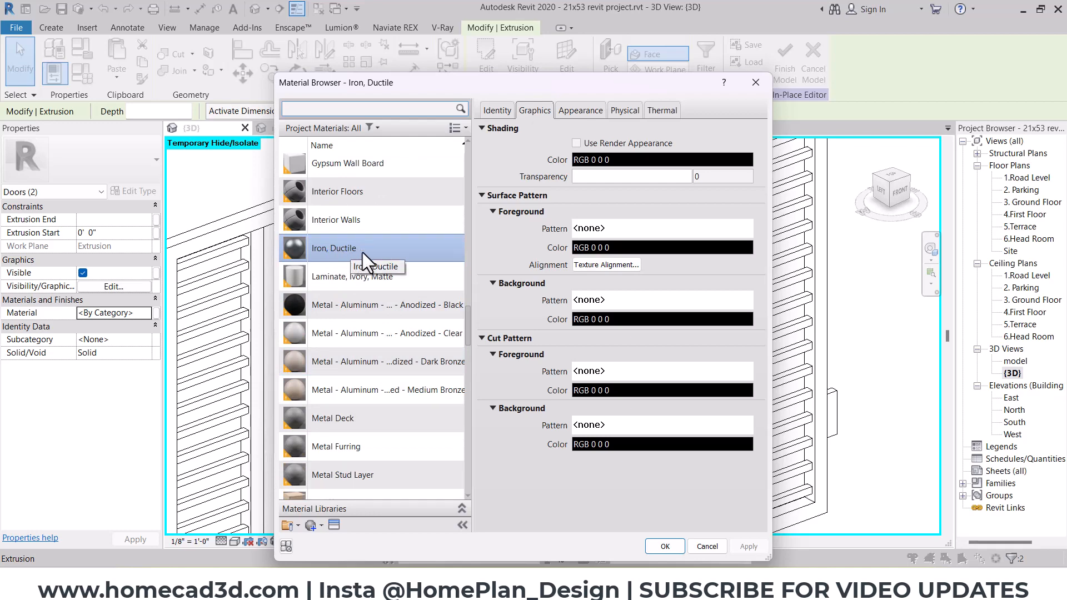
pyautogui.click(664, 546)
# - Clear the handle selection and display the isolated gate in a colour-filled visual style instead of line display
pyautogui.scroll(-3, 496, 333)
pyautogui.click(507, 153)
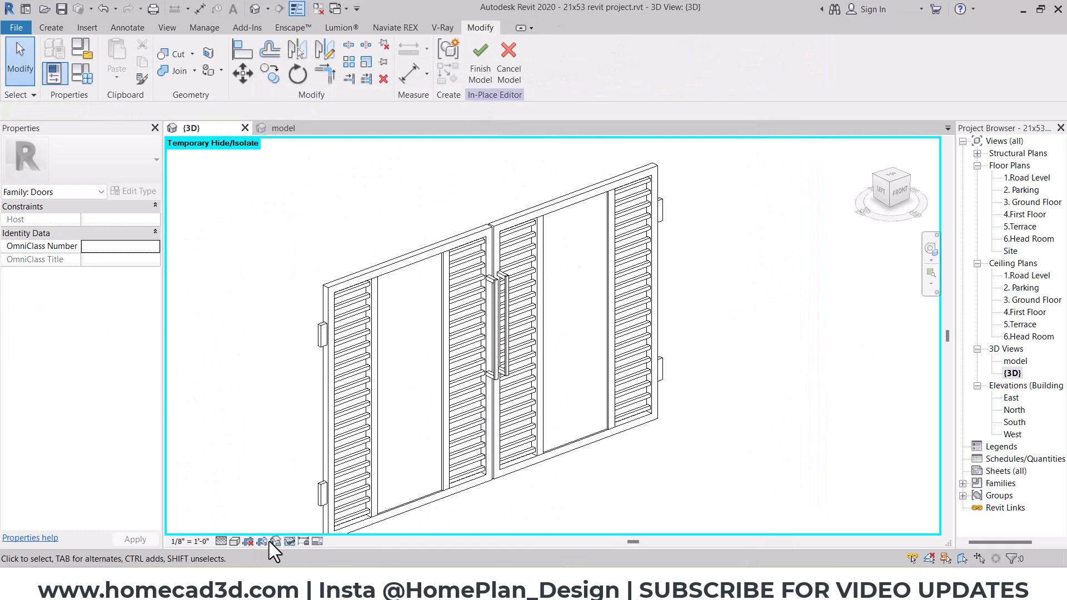
pyautogui.click(238, 541)
pyautogui.click(253, 500)
pyautogui.moveTo(601, 417)
pyautogui.keyDown('shift'); pyautogui.mouseDown(button='middle')
pyautogui.moveTo(527, 372)
pyautogui.moveTo(556, 378)
pyautogui.moveTo(615, 298)
pyautogui.moveTo(626, 424)
pyautogui.moveTo(617, 411)
pyautogui.mouseUp(button='middle'); pyautogui.keyUp('shift')
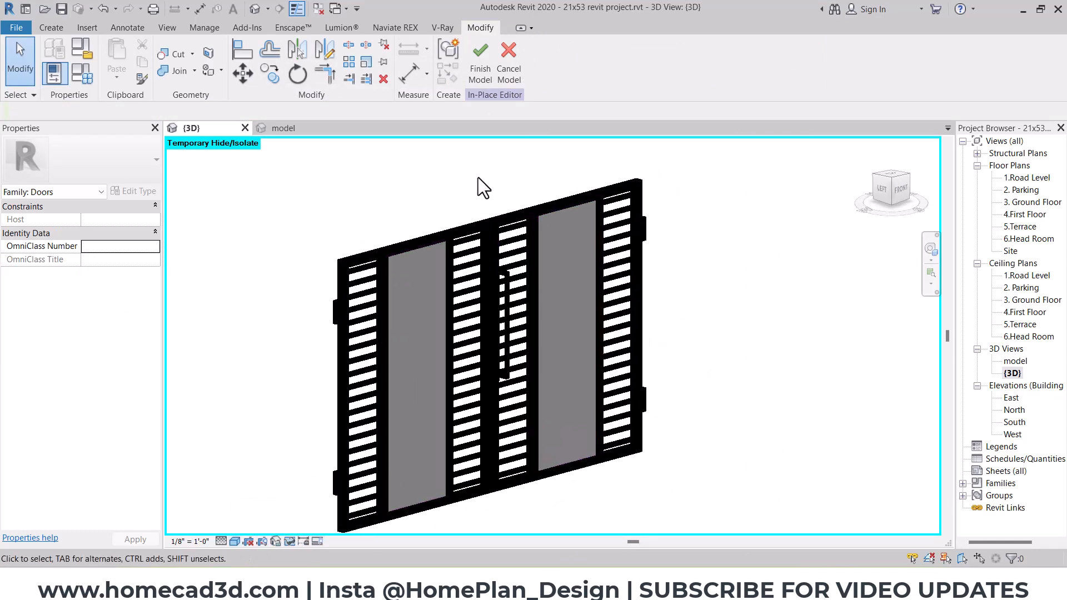
# - Finish the in-place gate model and reset the temporary hide/isolate of the 3D view
pyautogui.click(480, 81)
pyautogui.click(287, 543)
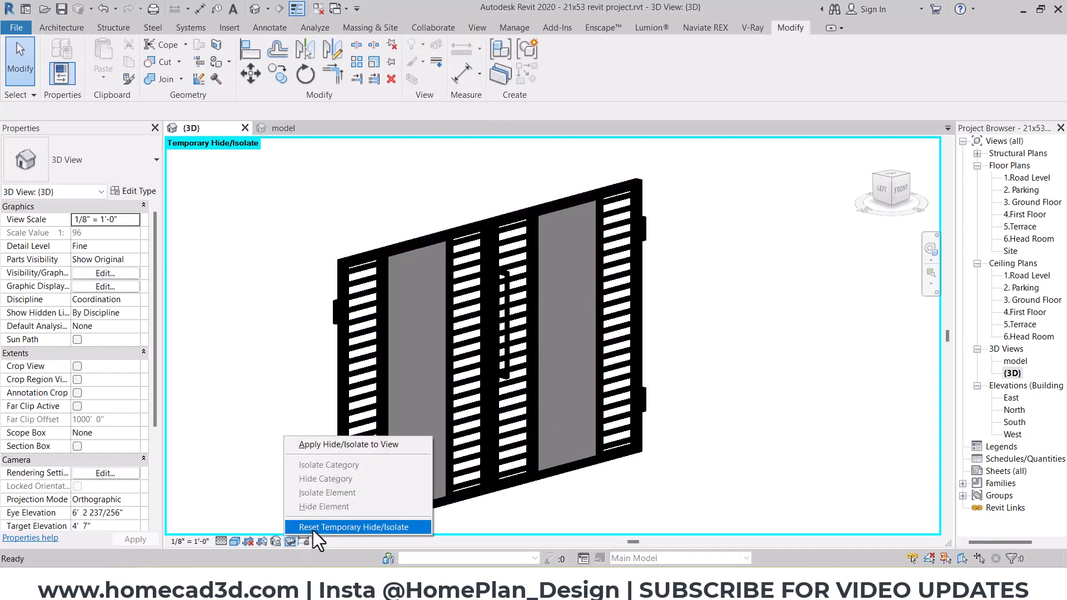
pyautogui.click(313, 528)
pyautogui.keyDown('shift'); pyautogui.moveTo(545, 341); pyautogui.dragTo(650, 539, button='middle'); pyautogui.keyUp('shift')
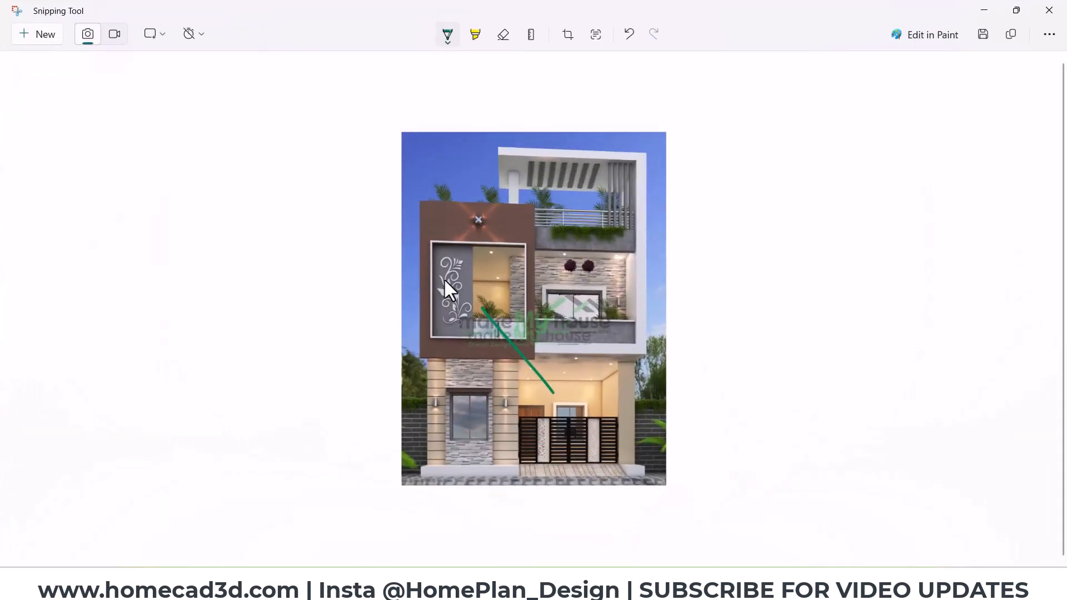
# - In Snipping Tool, circle the floral wall panel on the reference elevation in brown pen and draw a leader line out of it
pyautogui.keyDown('ctrl'); pyautogui.scroll(5, 445, 282); pyautogui.keyUp('ctrl')
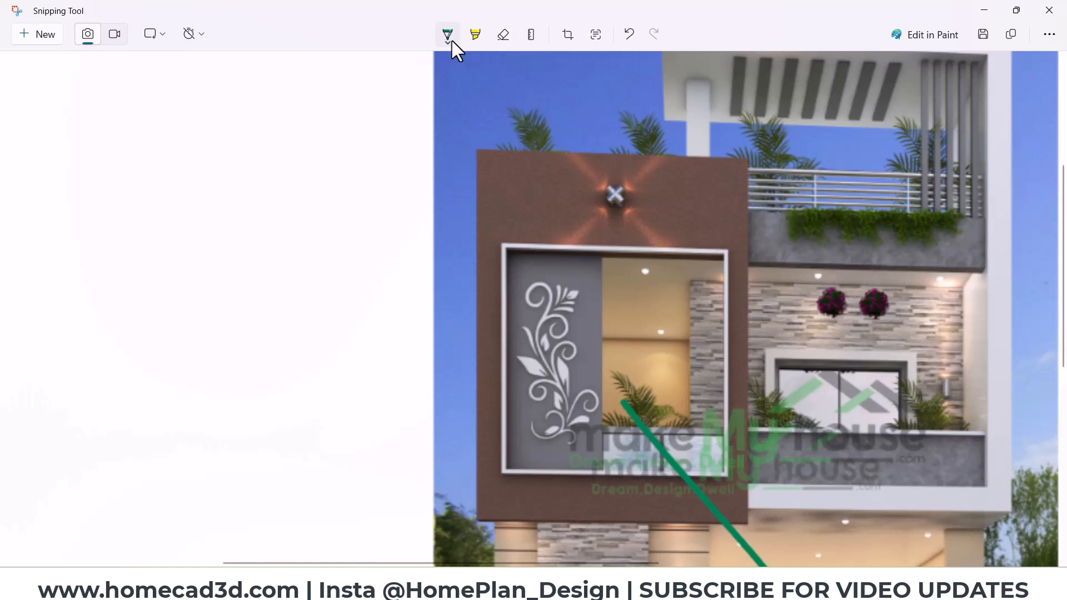
pyautogui.click(447, 34)
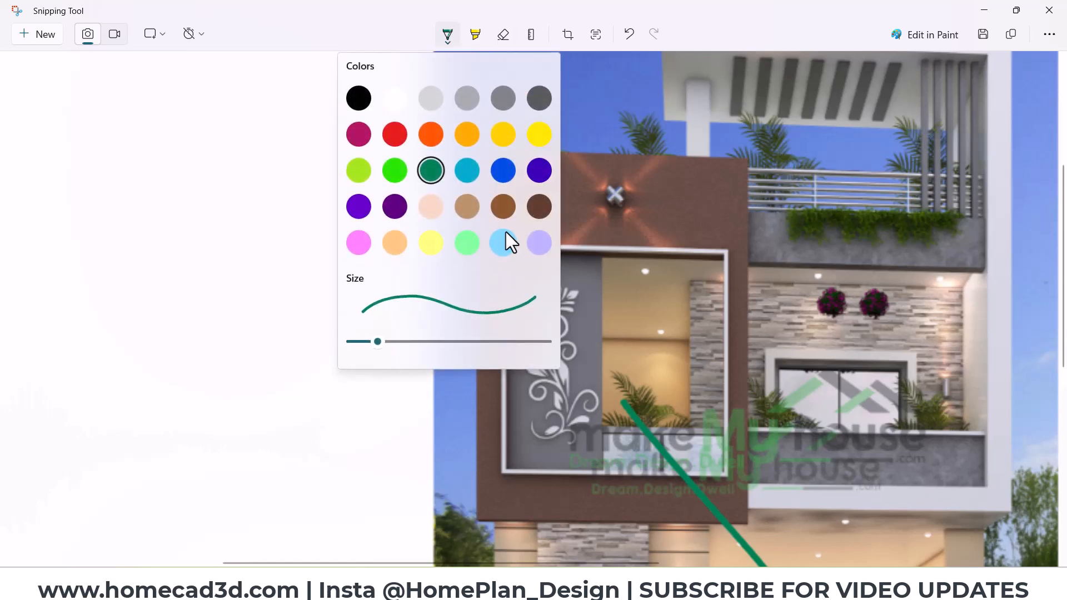
pyautogui.click(556, 268)
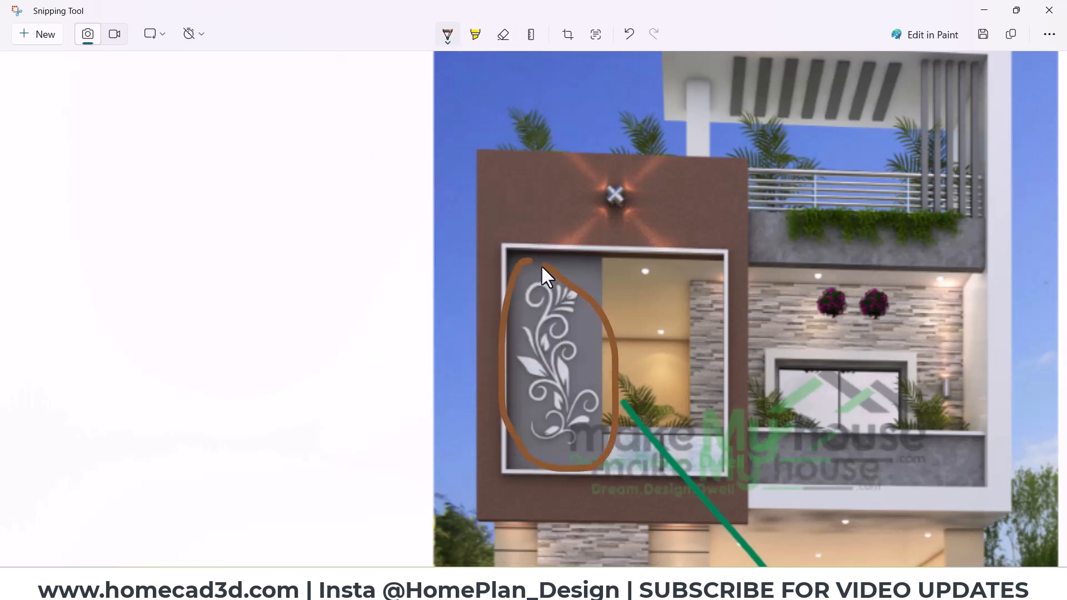
pyautogui.moveTo(504, 294); pyautogui.dragTo(293, 186)
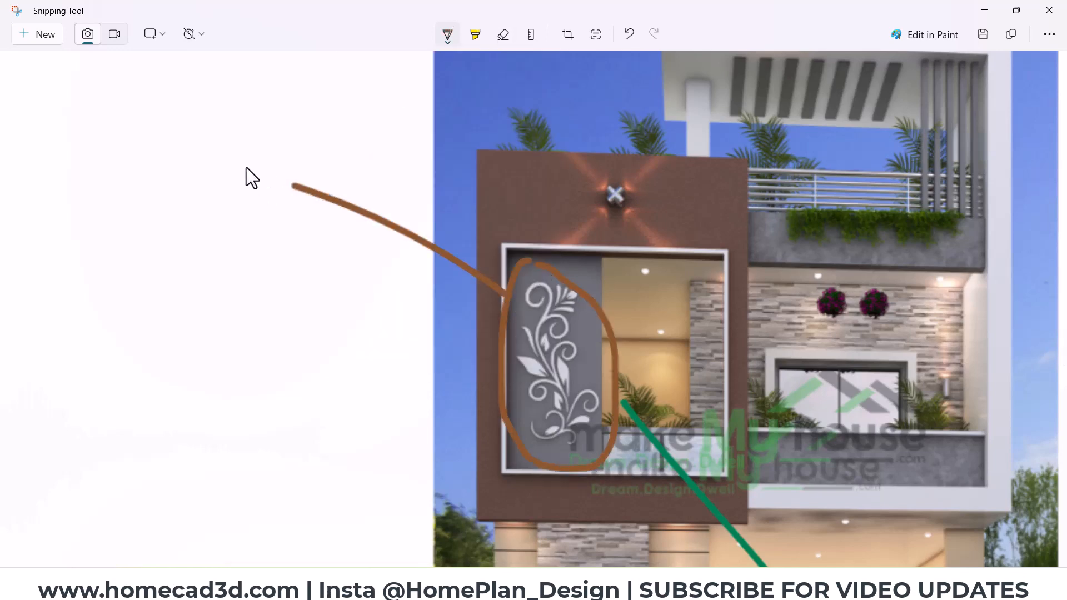
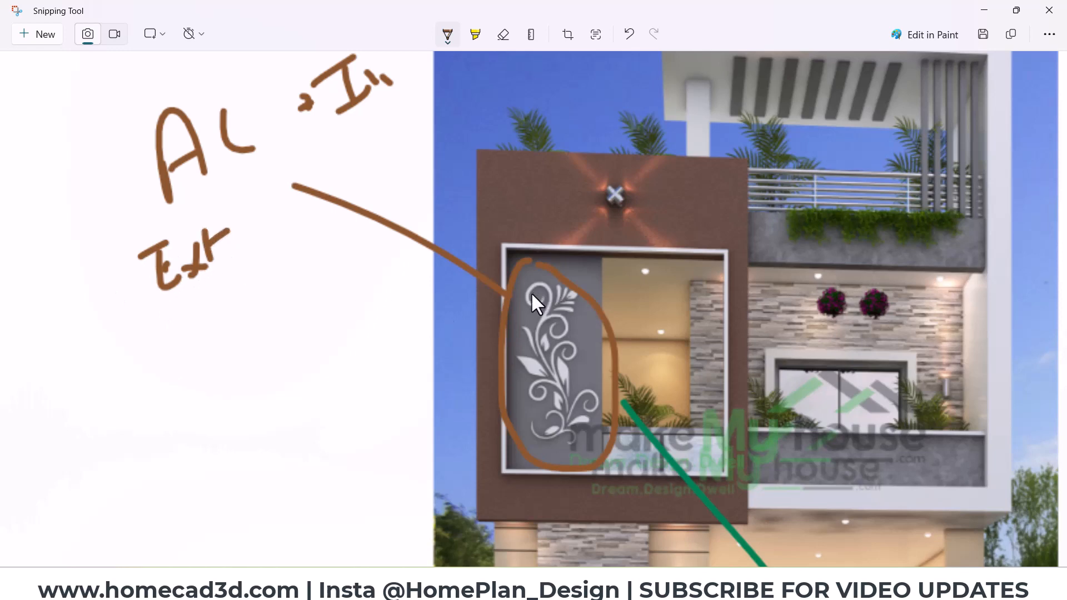
# - Handwrite the note "Decal" beside the reference image, underline it and circle the note
pyautogui.moveTo(95, 351); pyautogui.dragTo(298, 260)
pyautogui.moveTo(157, 429); pyautogui.dragTo(190, 418)
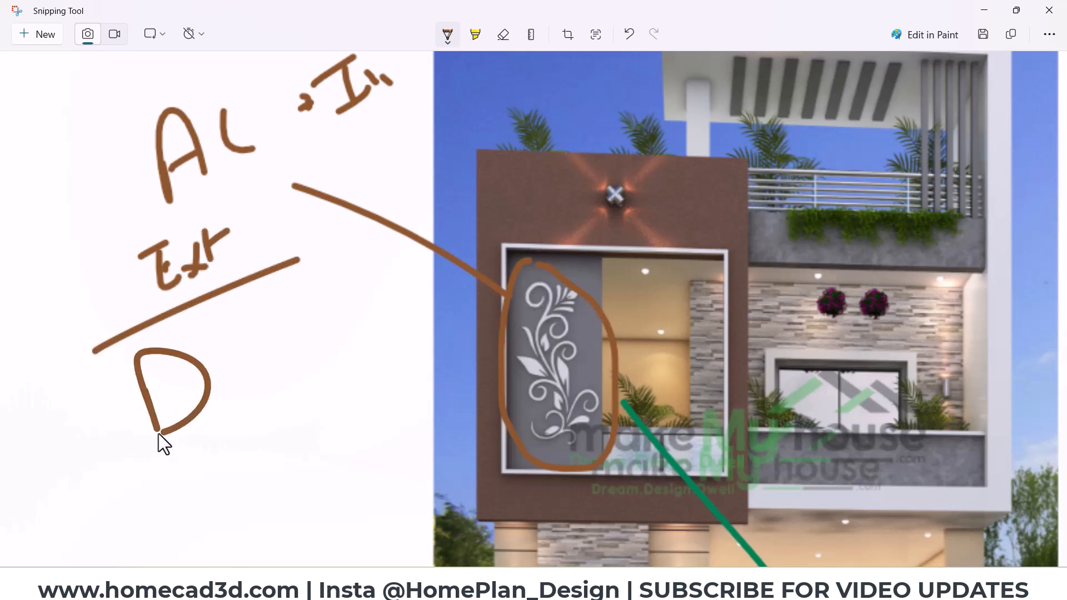
pyautogui.moveTo(337, 360); pyautogui.dragTo(361, 364)
pyautogui.moveTo(182, 485); pyautogui.dragTo(329, 401)
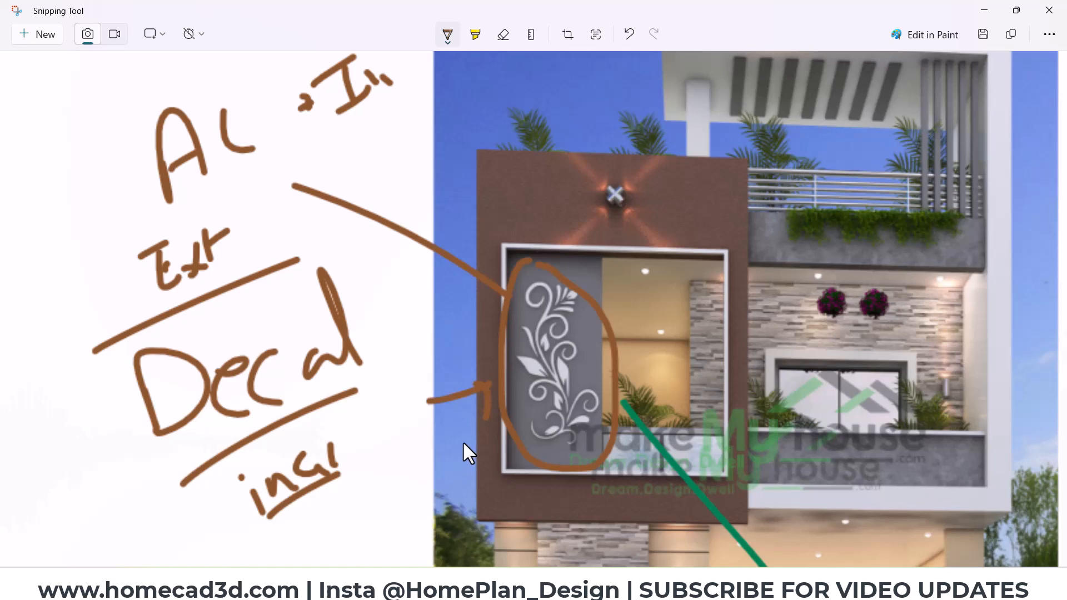
pyautogui.moveTo(282, 268)
pyautogui.mouseDown()
pyautogui.moveTo(164, 530)
pyautogui.moveTo(348, 256)
pyautogui.moveTo(284, 246)
pyautogui.mouseUp()
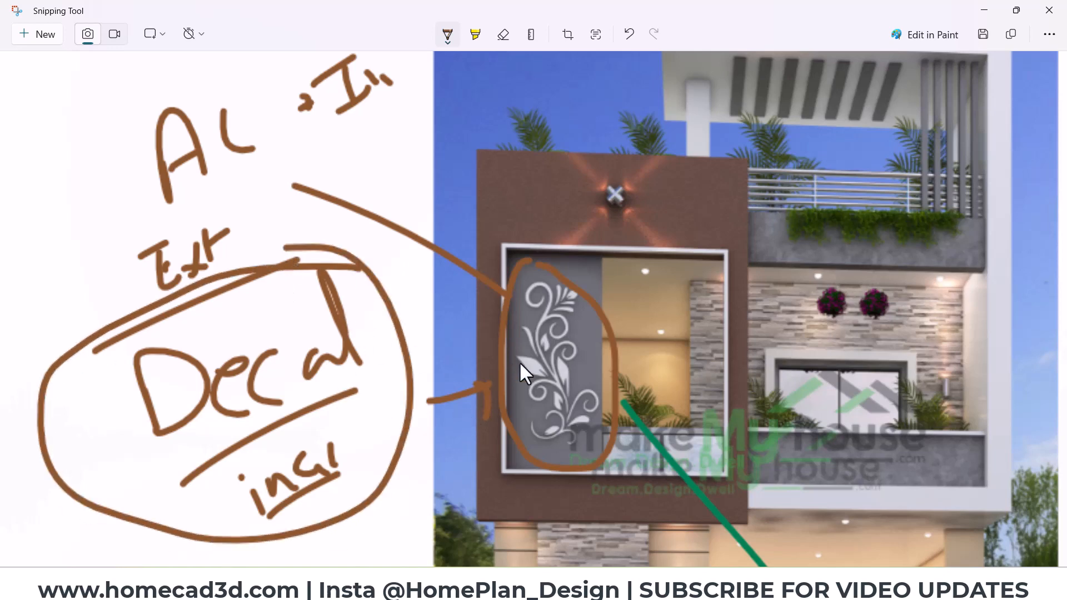
# - Switch to Chrome and open the Freepik floral CNC cutting pattern from the image results in its own tab
pyautogui.click(673, 584)
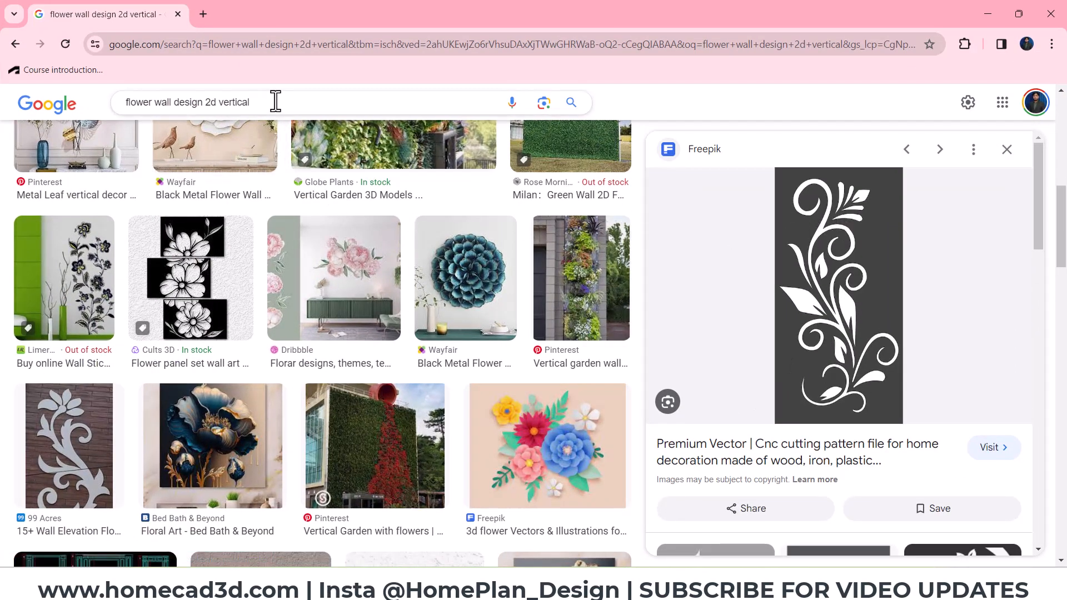
pyautogui.tripleClick(158, 104)
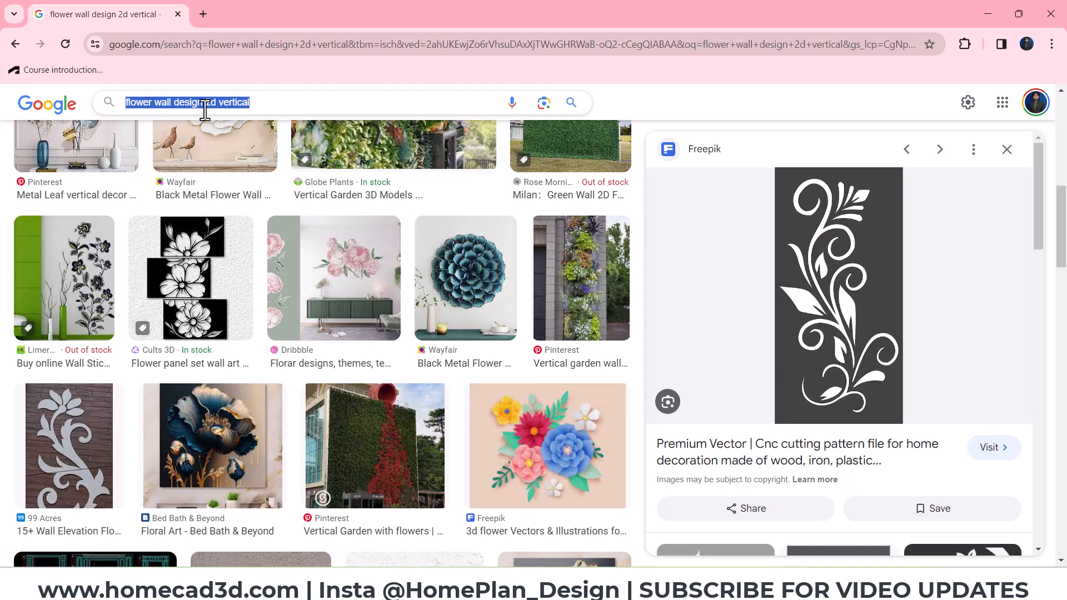
pyautogui.rightClick(840, 277)
pyautogui.scroll(-1, 839, 274)
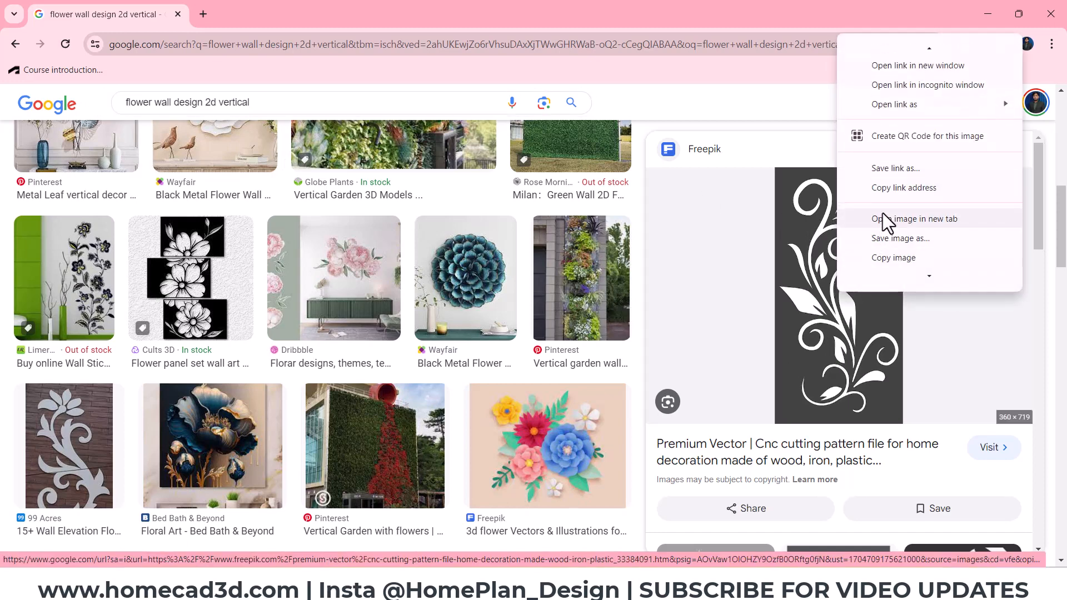
pyautogui.click(882, 213)
pyautogui.click(274, 22)
# - Save the floral pattern image as an AVIF file in the 21X53 folder and check the recent downloads
pyautogui.rightClick(482, 235)
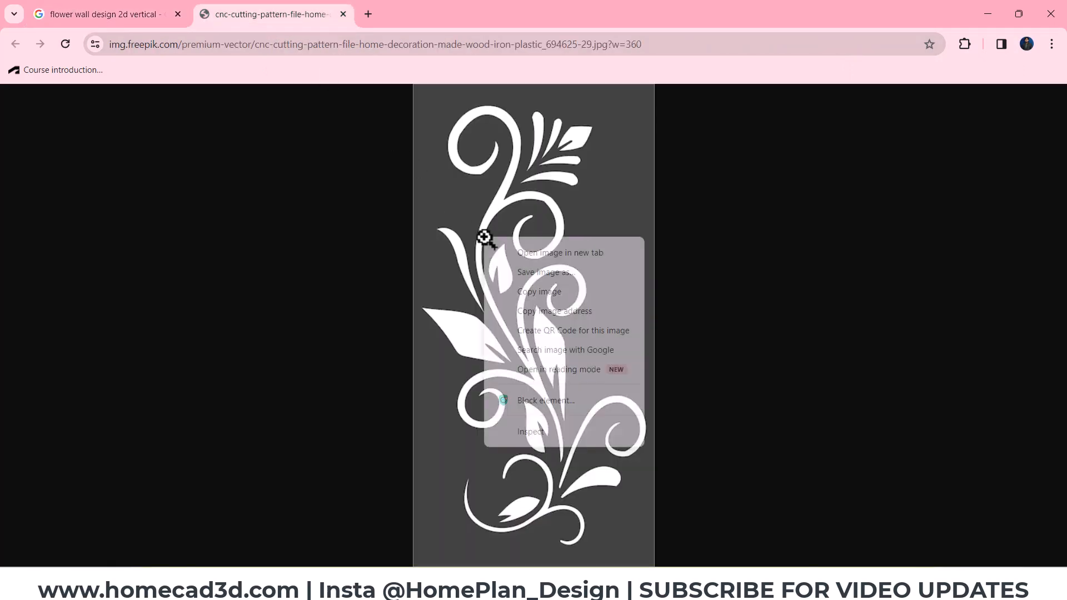
pyautogui.click(524, 271)
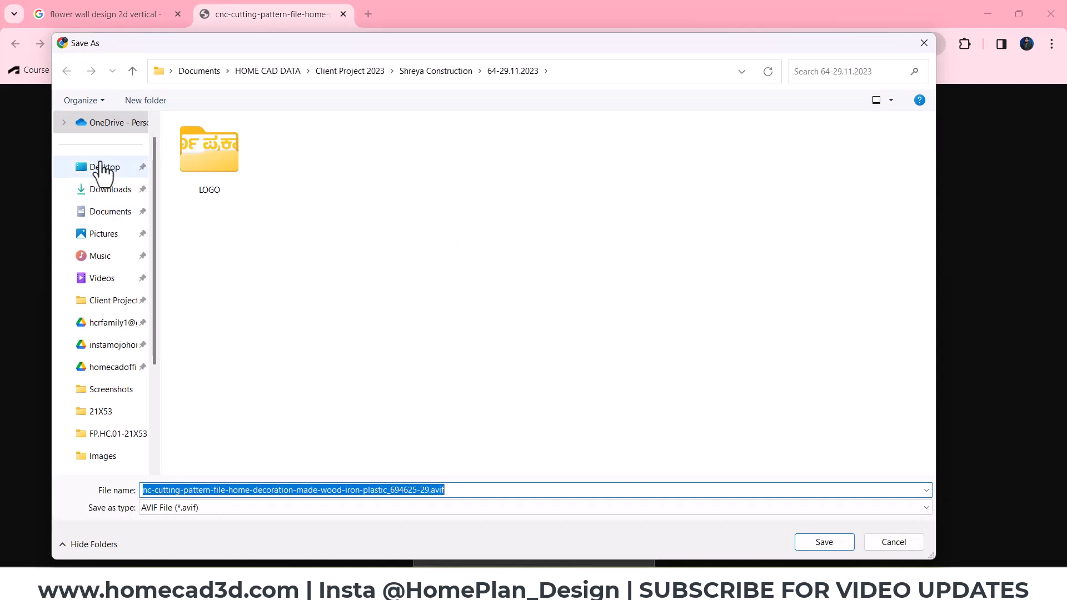
pyautogui.click(106, 412)
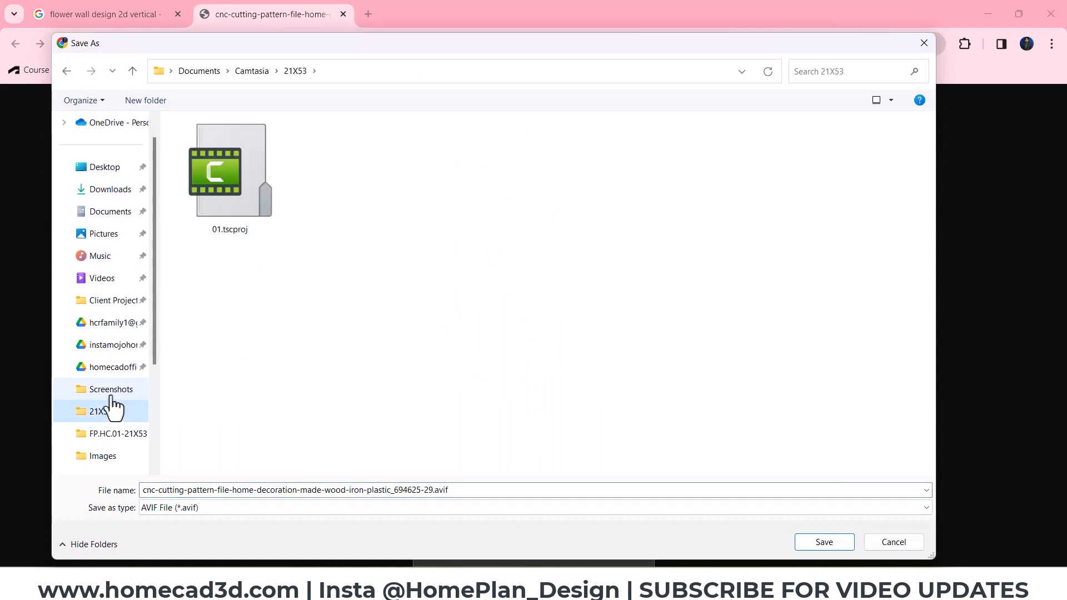
pyautogui.scroll(-2, 108, 405)
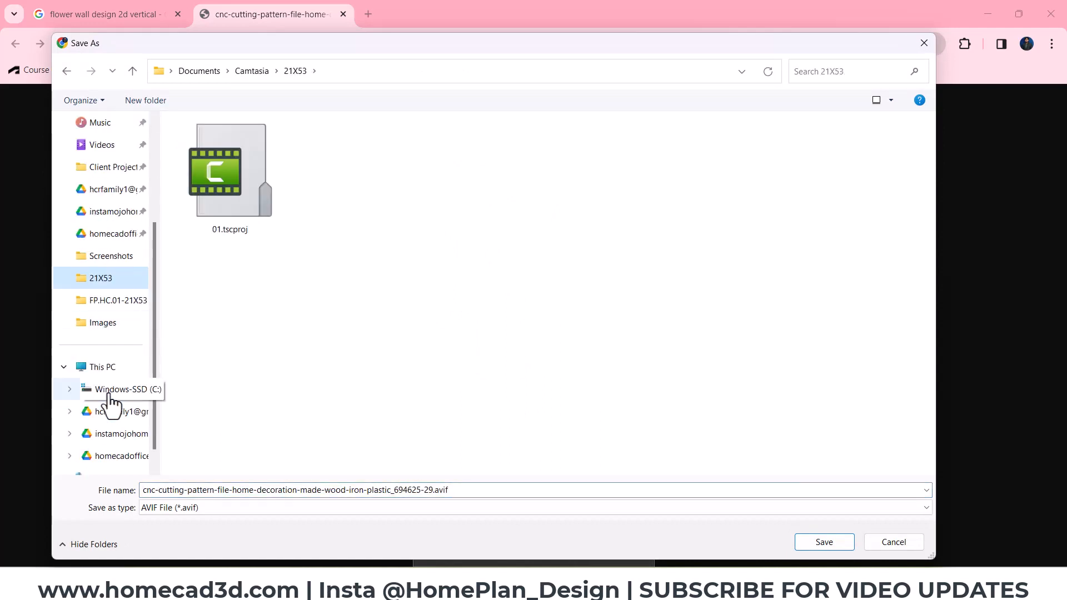
pyautogui.doubleClick(447, 490)
pyautogui.click(439, 492)
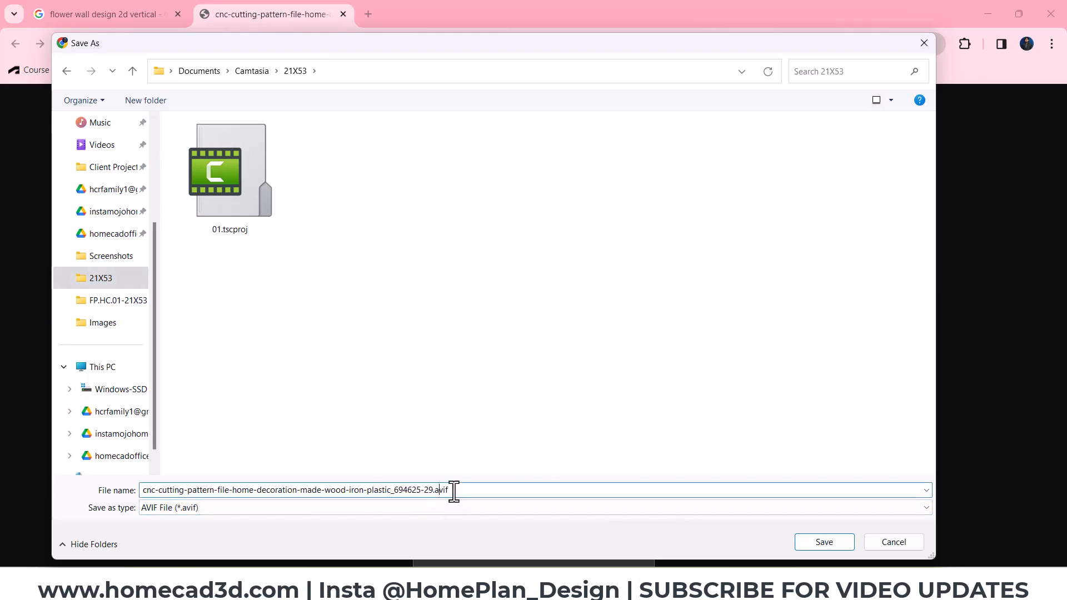
pyautogui.click(820, 544)
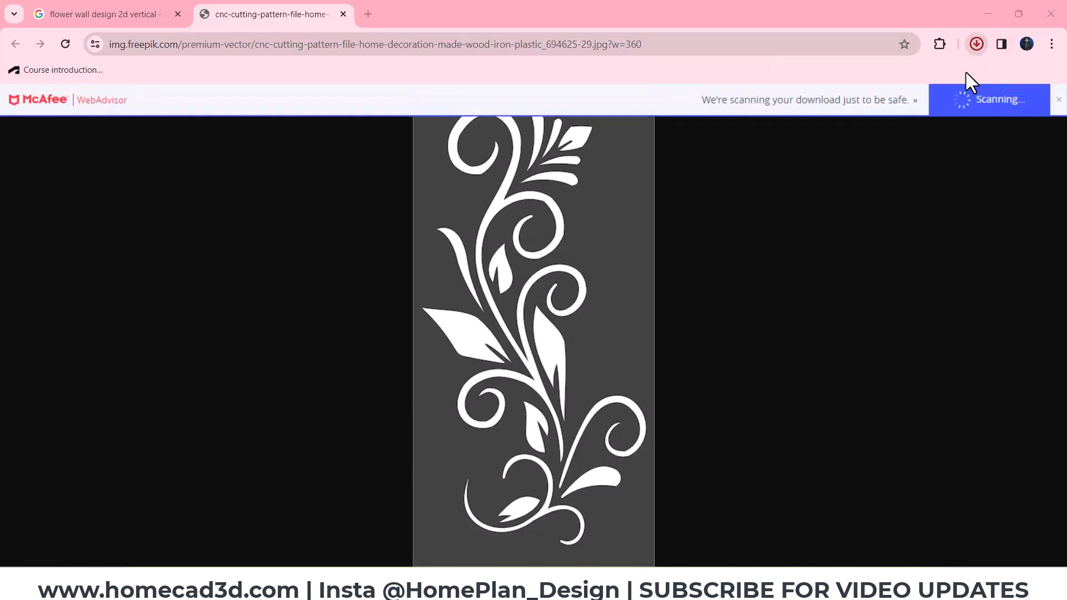
pyautogui.click(978, 47)
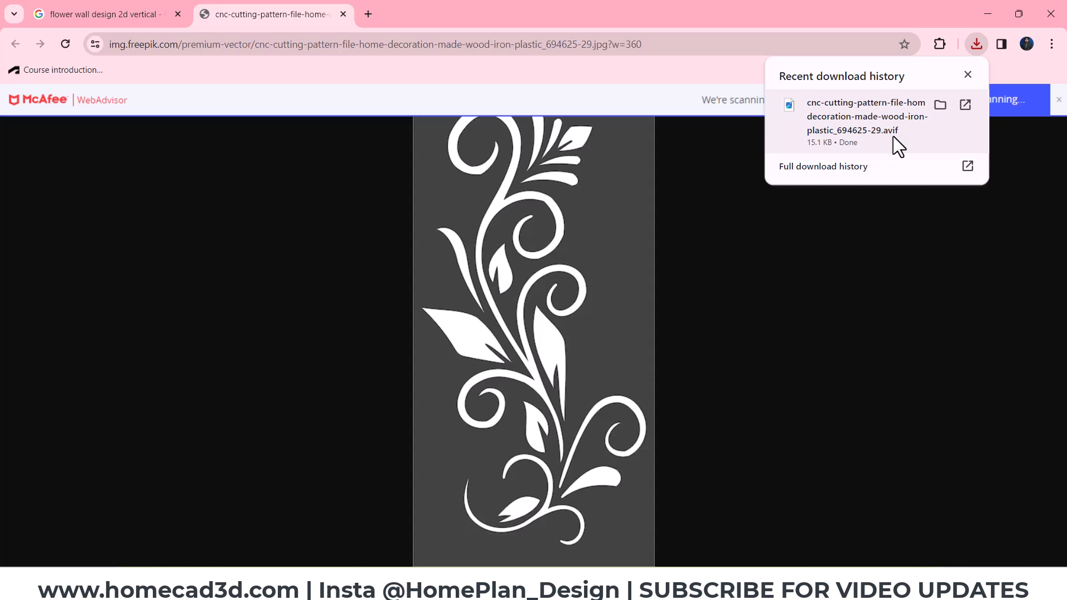
# - Search for "avif to jpg" in a new tab and open CloudConvert's AVIF to JPG converter
pyautogui.click(369, 13)
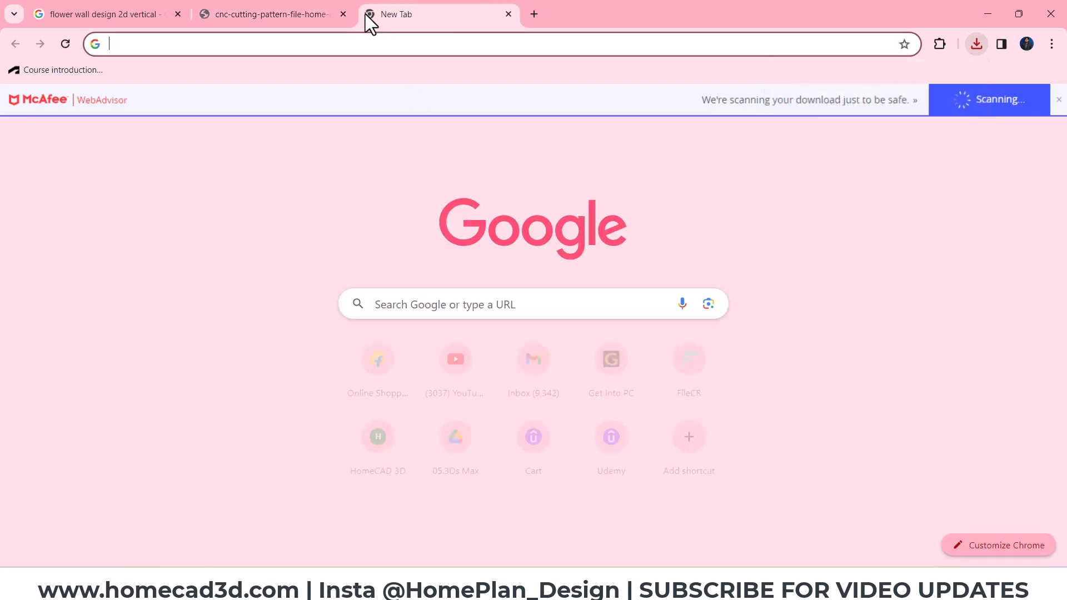
pyautogui.write('avi')
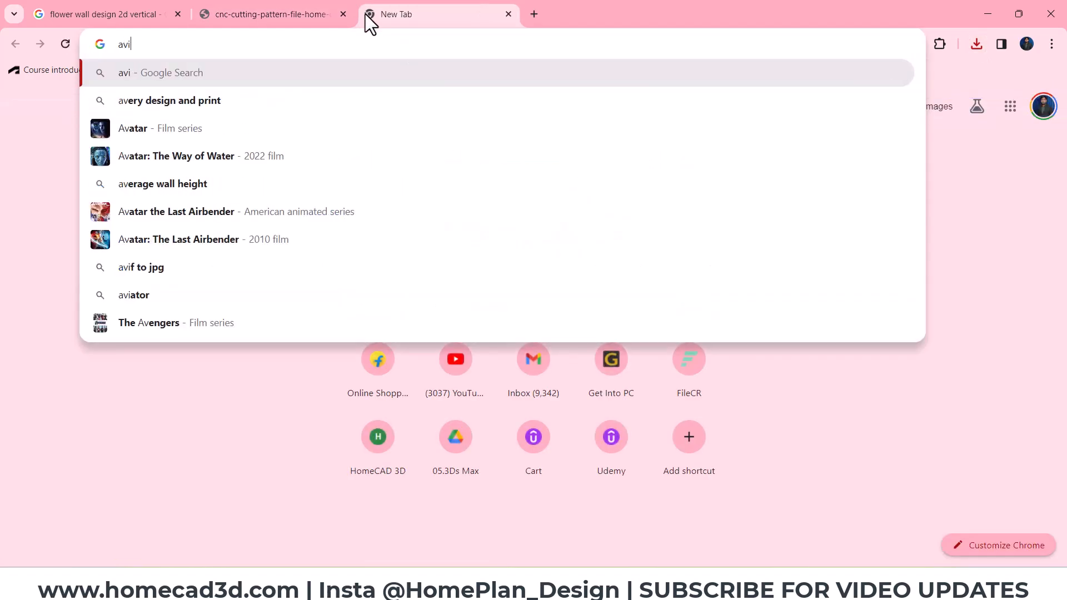
pyautogui.write('f to jpg')
pyautogui.press('Return')
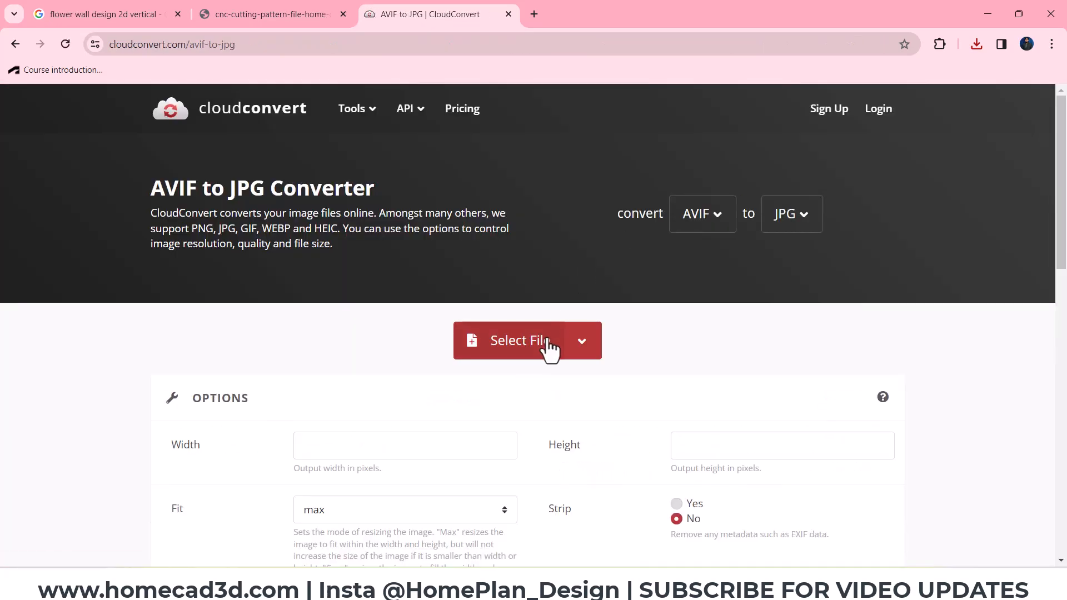
# - Load the cnc-cutting-pattern AVIF image from the 21X53 folder into the converter
pyautogui.click(549, 343)
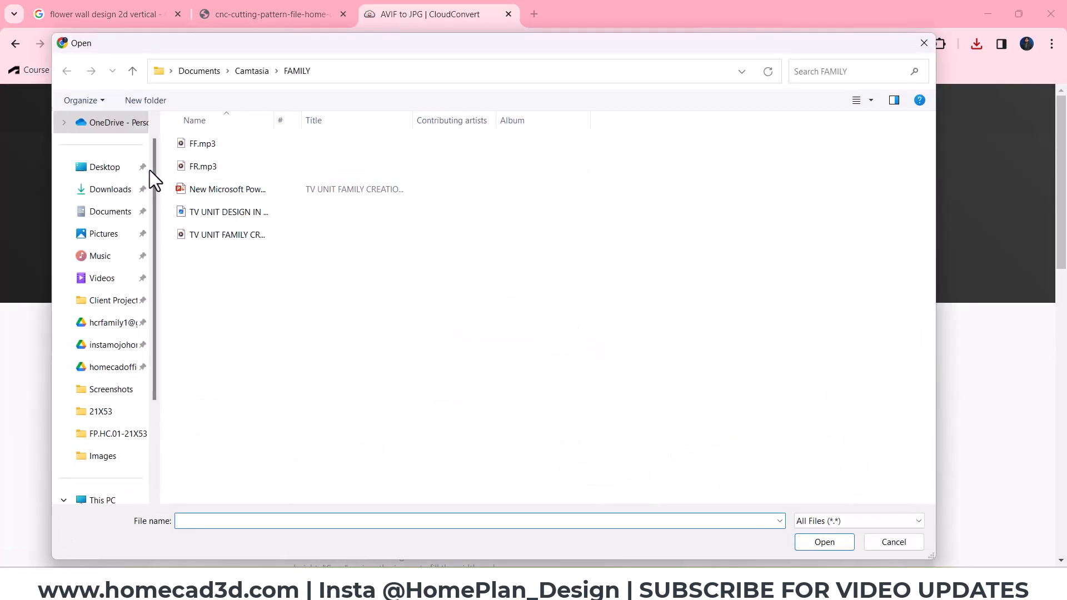
pyautogui.click(103, 413)
pyautogui.click(355, 292)
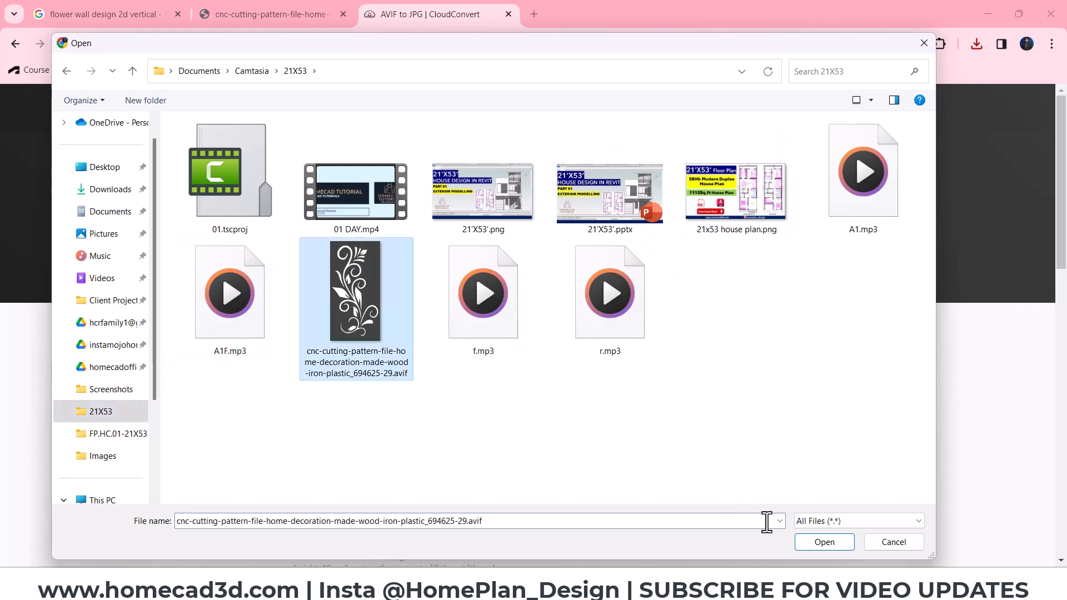
pyautogui.click(825, 542)
# - Convert the floral pattern image to JPG and download the converted file
pyautogui.scroll(-1, 675, 361)
pyautogui.click(853, 340)
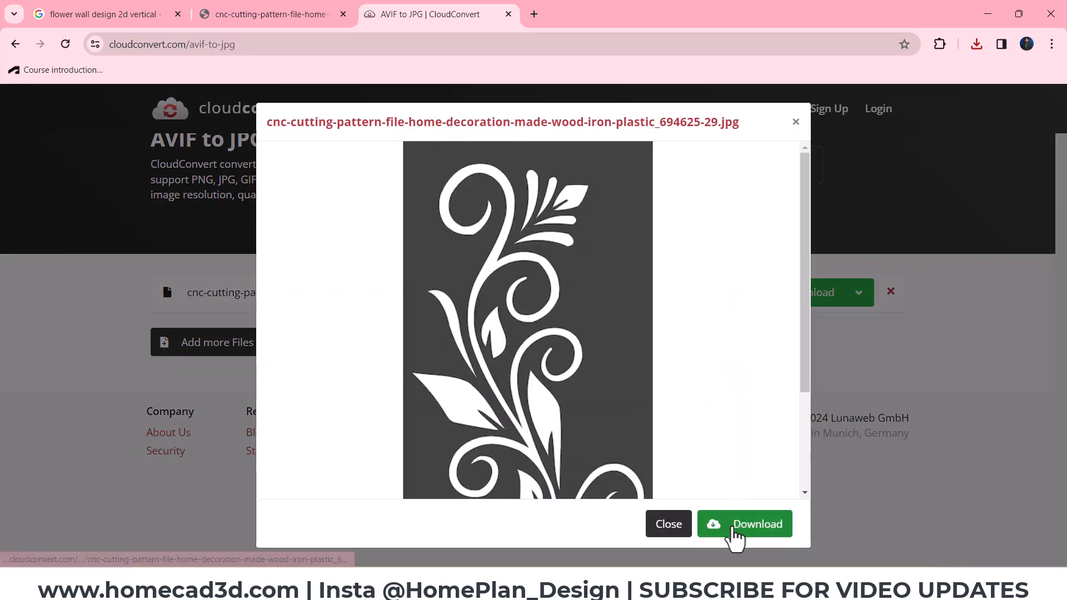
pyautogui.click(734, 527)
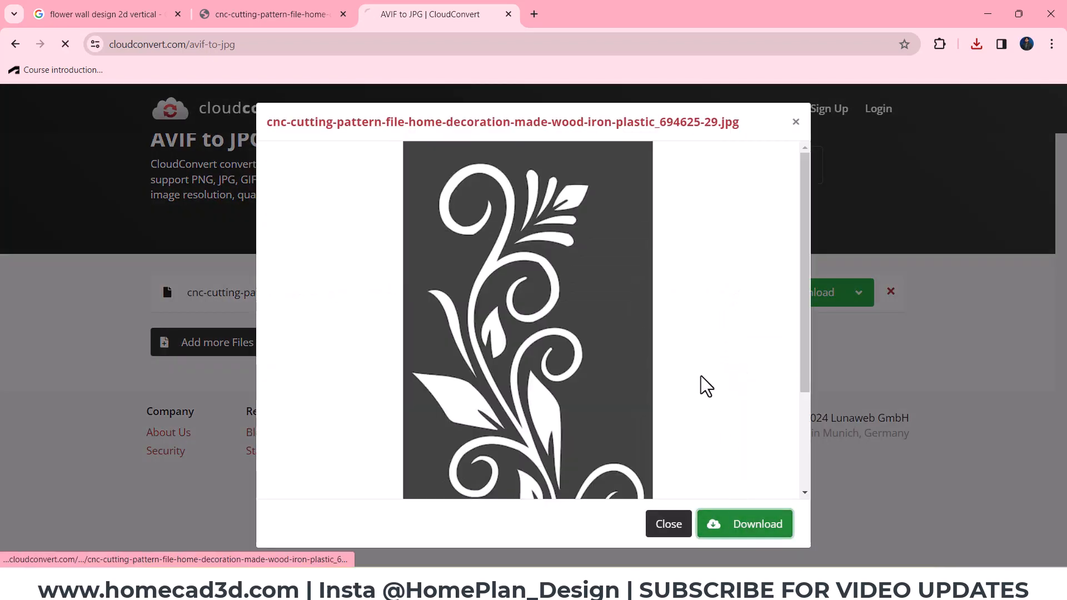
# - Copy the converted cnc-cutting-pattern JPG from the Downloads folder into the 21X53 folder
pyautogui.click(974, 48)
pyautogui.click(939, 105)
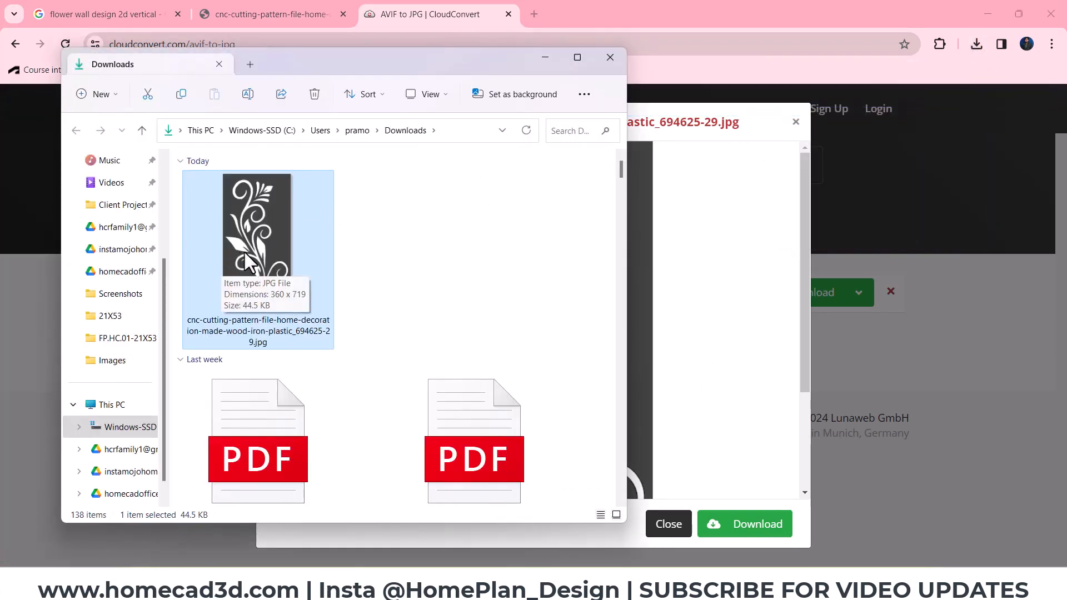
pyautogui.click(116, 319)
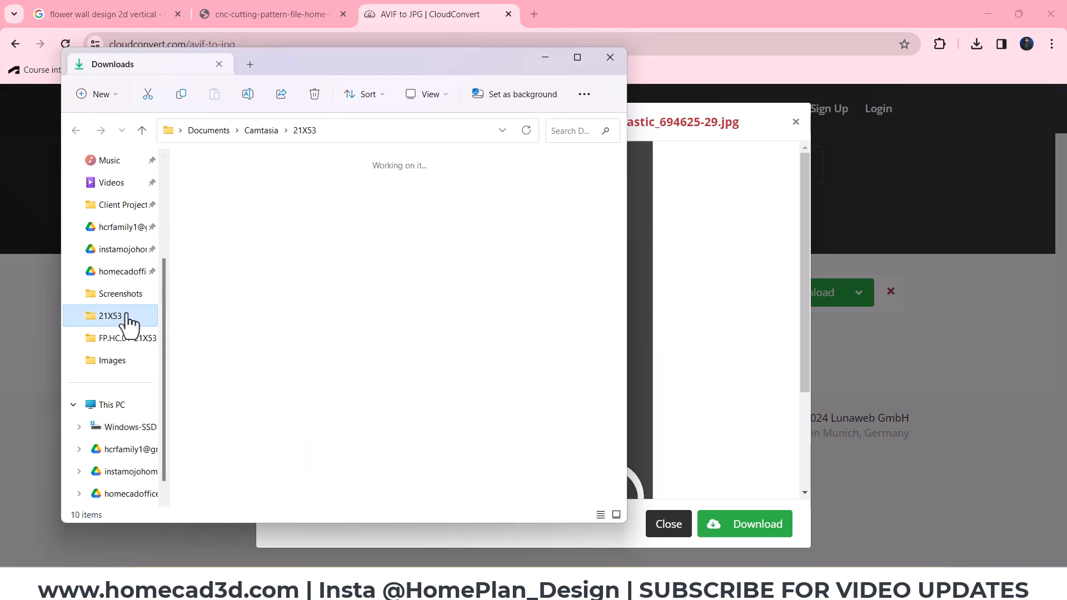
pyautogui.hotkey('ctrl', 'v')
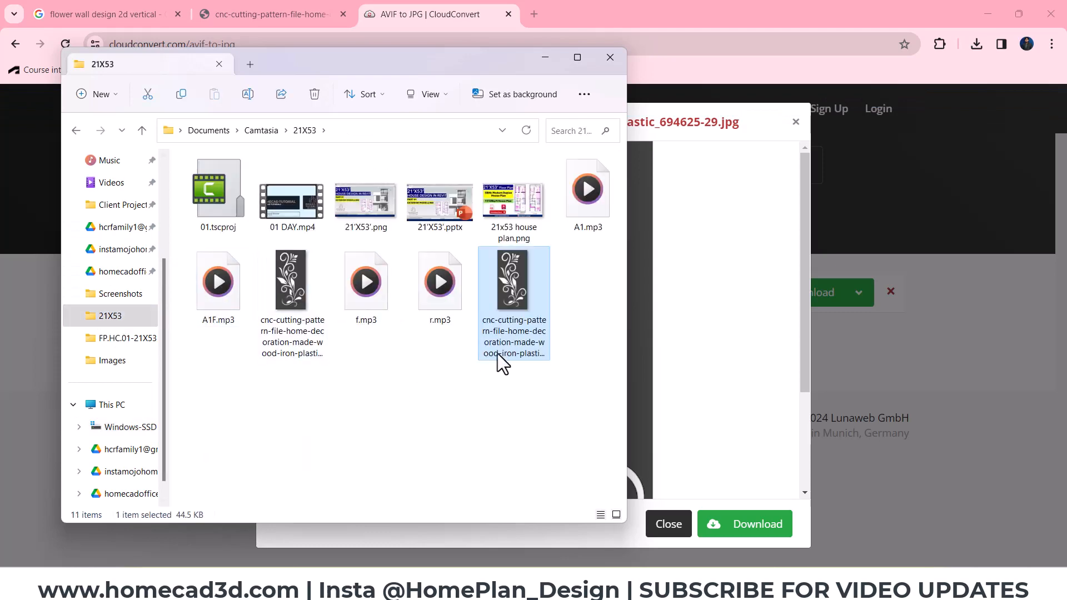
# - Switch to Revit and orient the 3D view to the front, centred on the first-floor 4.5" panel wall
pyautogui.hotkey('alt', 'Tab')
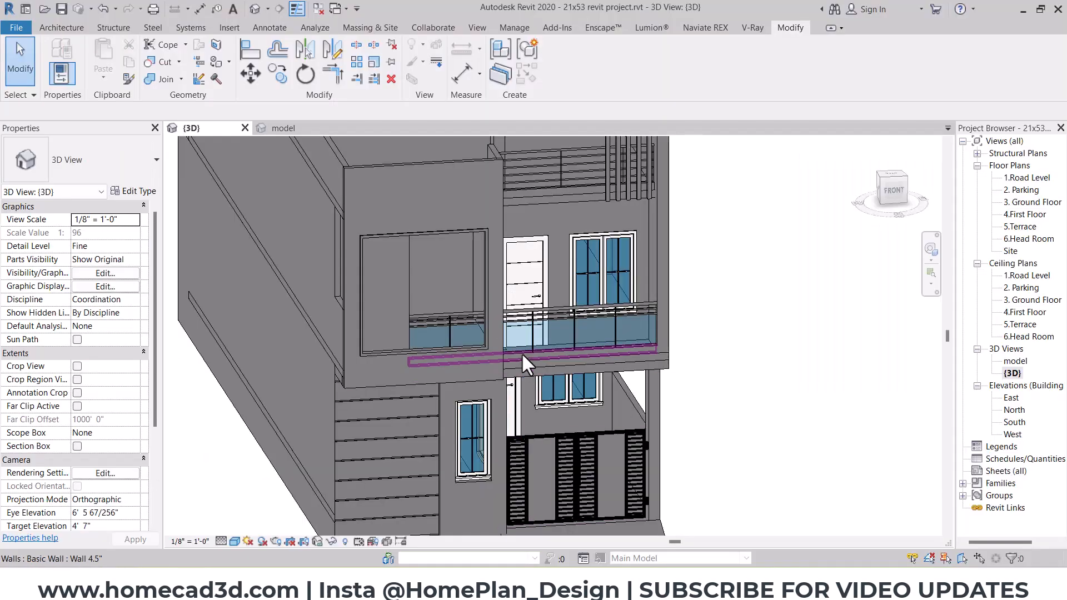
pyautogui.click(383, 271)
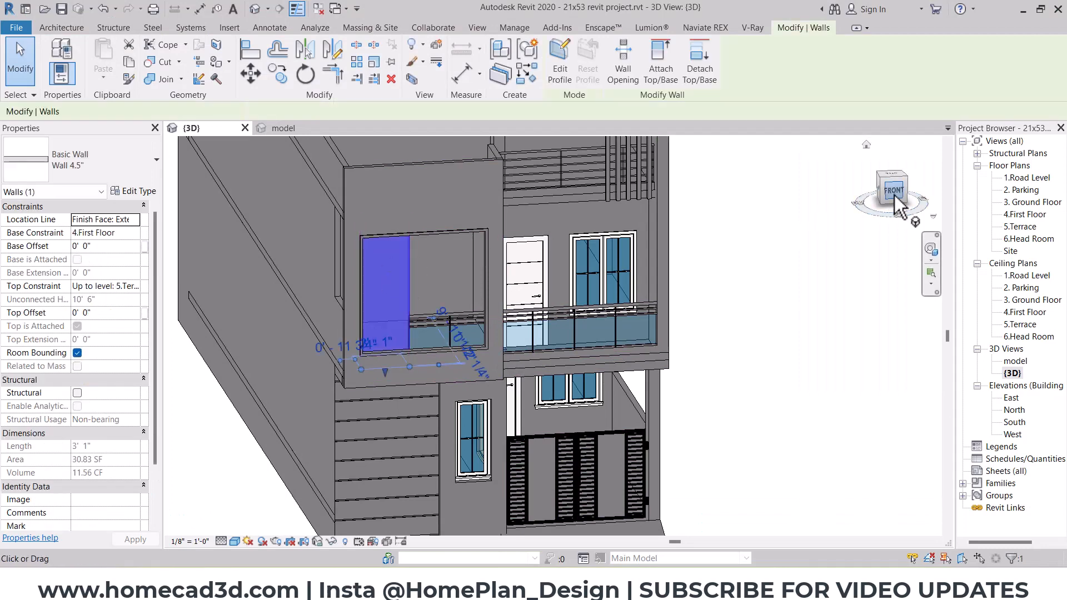
pyautogui.click(892, 192)
pyautogui.click(265, 269)
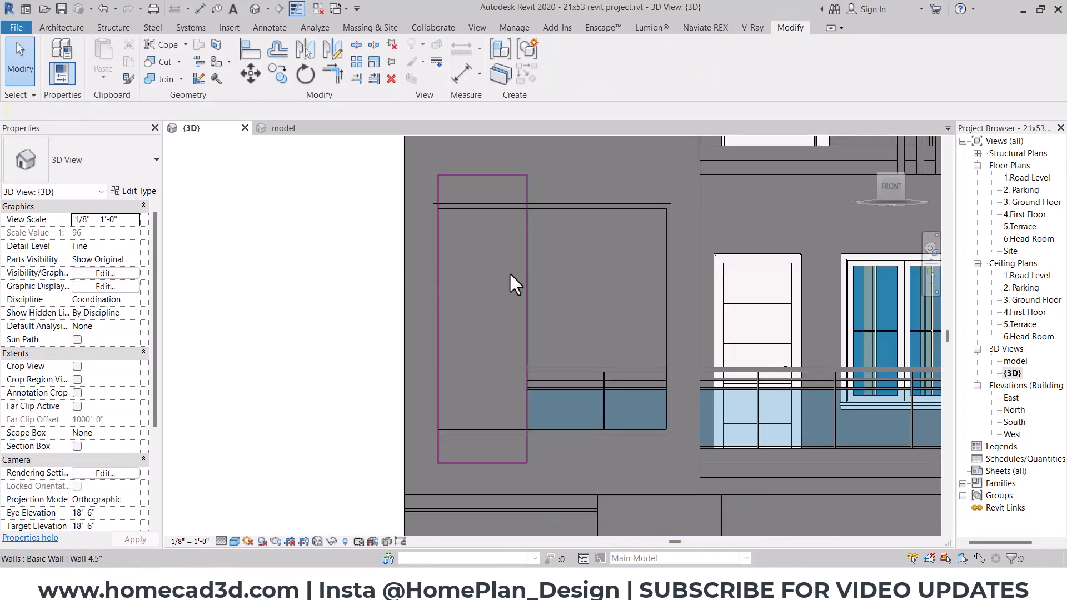
# - Create a new decal type named "front flower design"
pyautogui.click(229, 29)
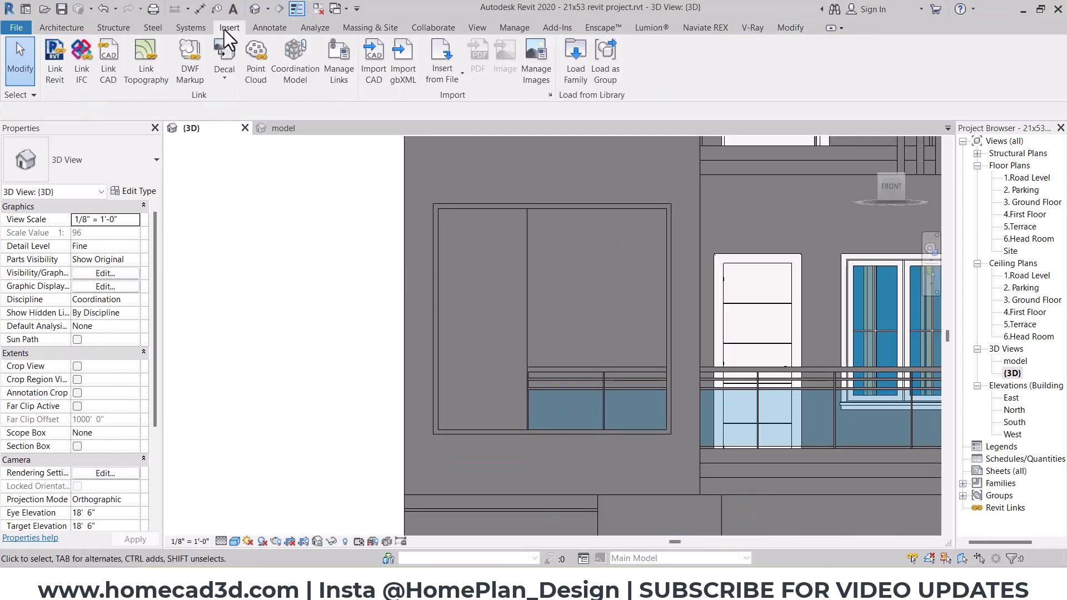
pyautogui.click(228, 77)
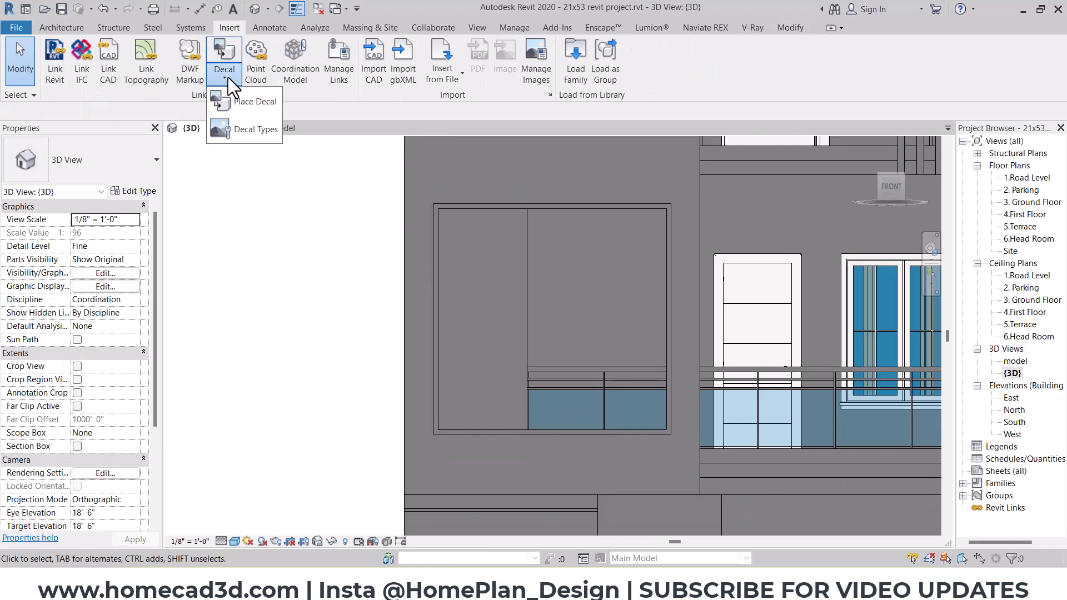
pyautogui.click(242, 132)
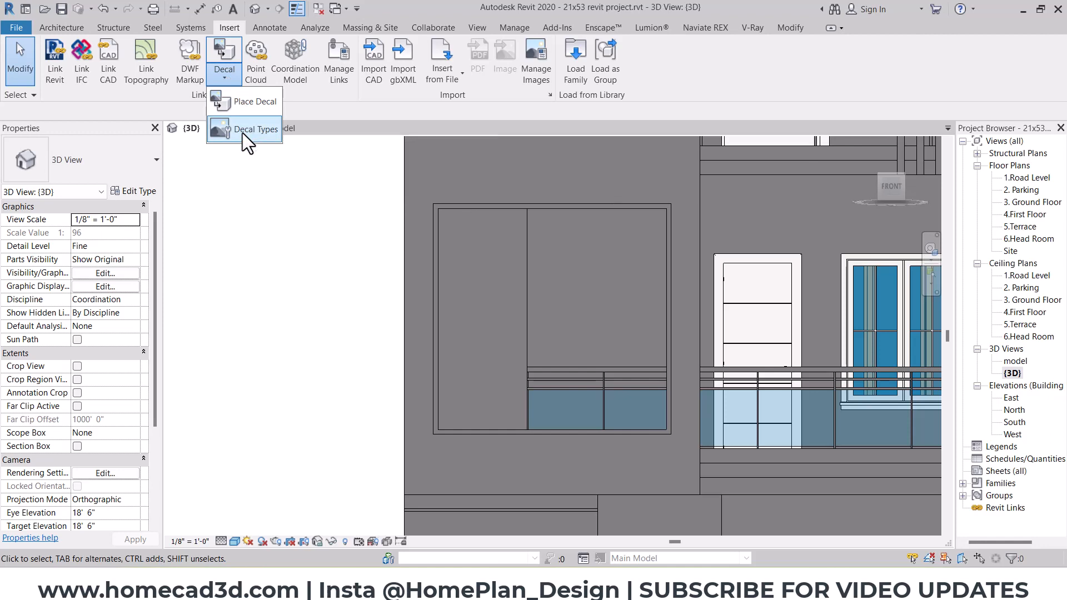
pyautogui.click(108, 467)
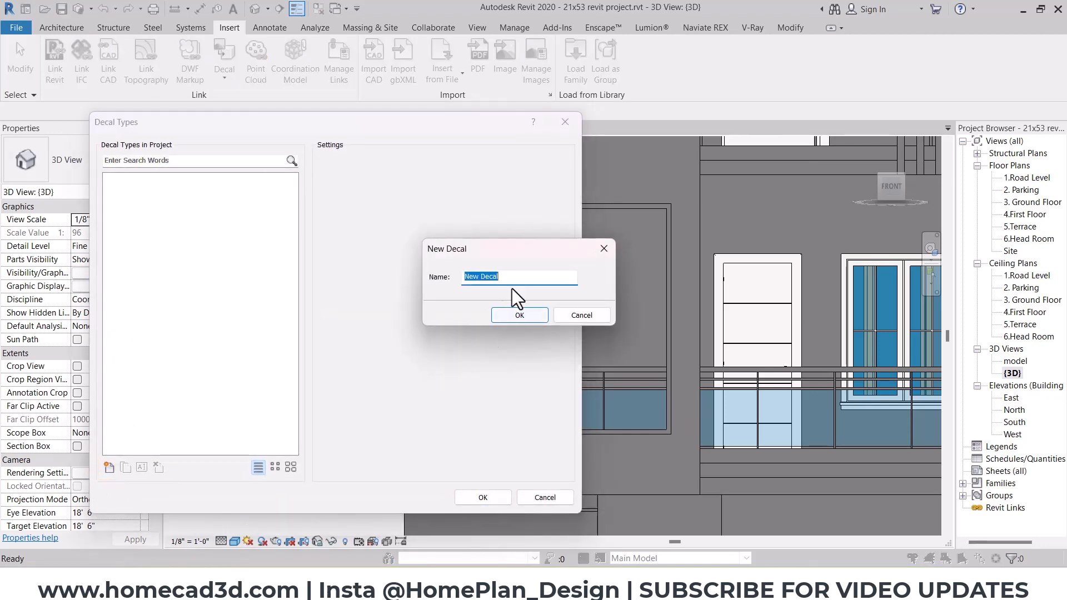
pyautogui.write('front flower design')
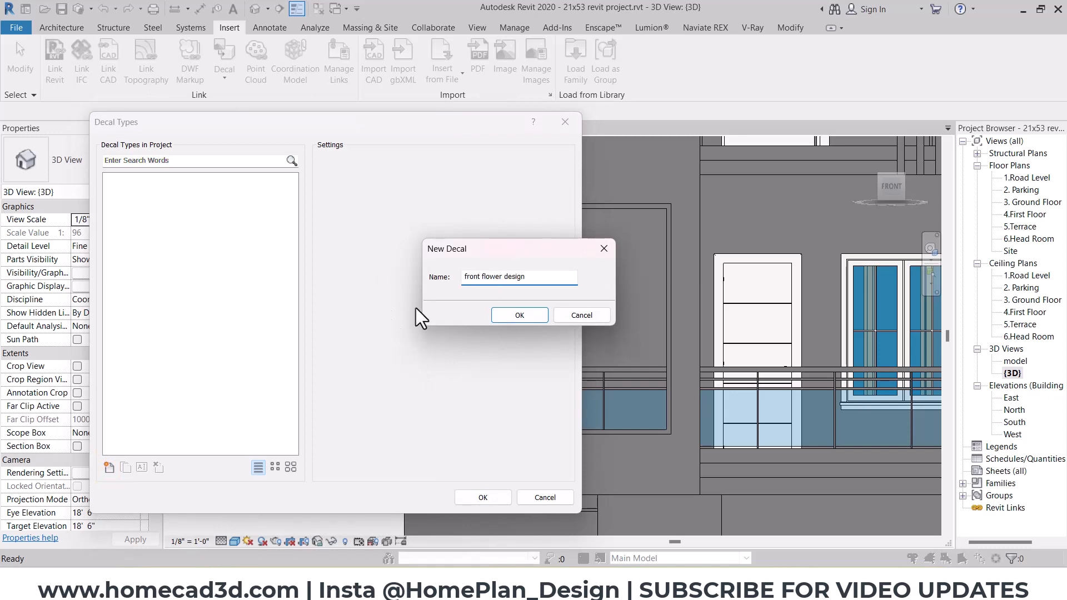
pyautogui.click(506, 316)
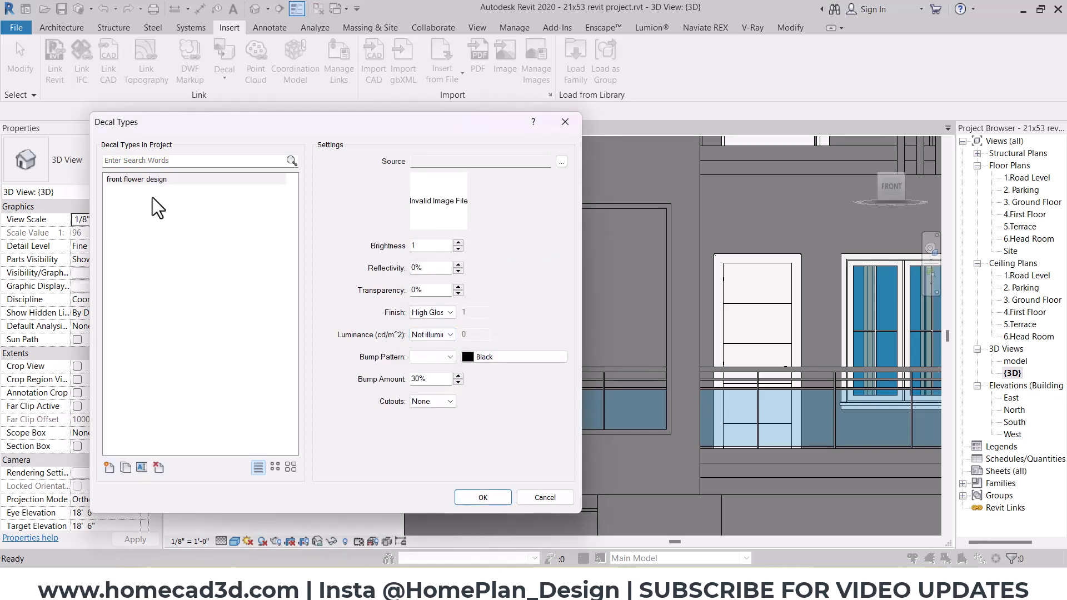
# - Load the cnc-cutting-pattern JPG from Camtasia's 21X53 folder as the decal's source image and set its finish to semi-gloss
pyautogui.click(561, 161)
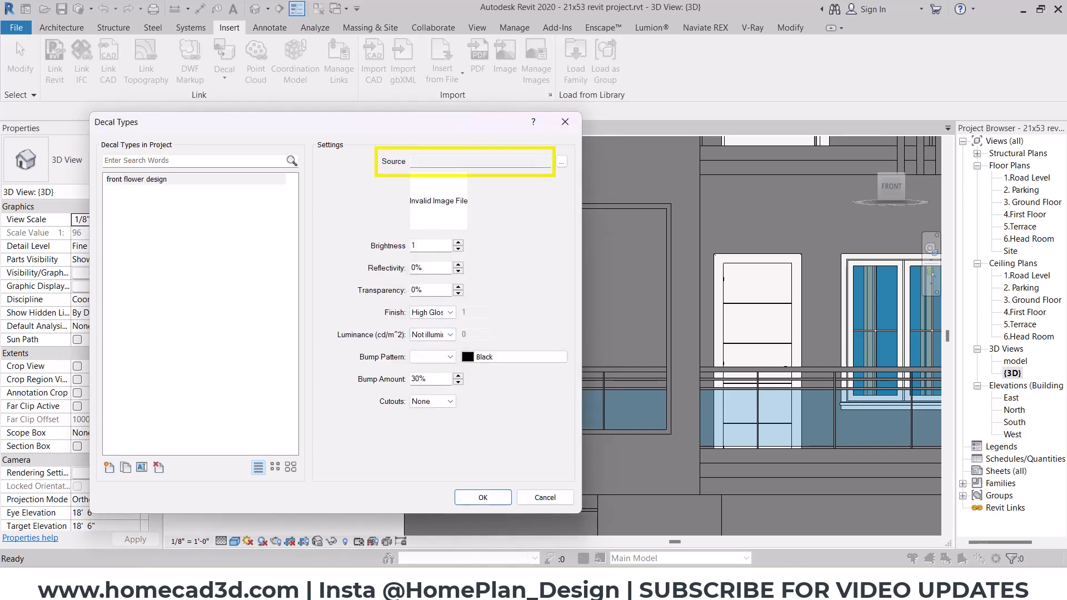
pyautogui.click(561, 162)
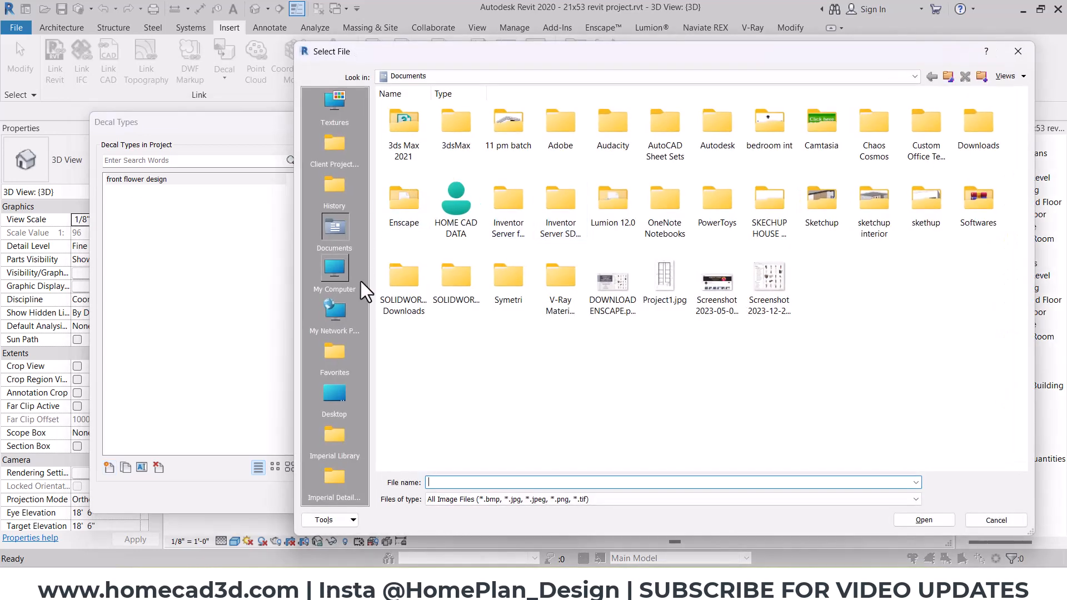
pyautogui.doubleClick(821, 143)
pyautogui.doubleClick(414, 142)
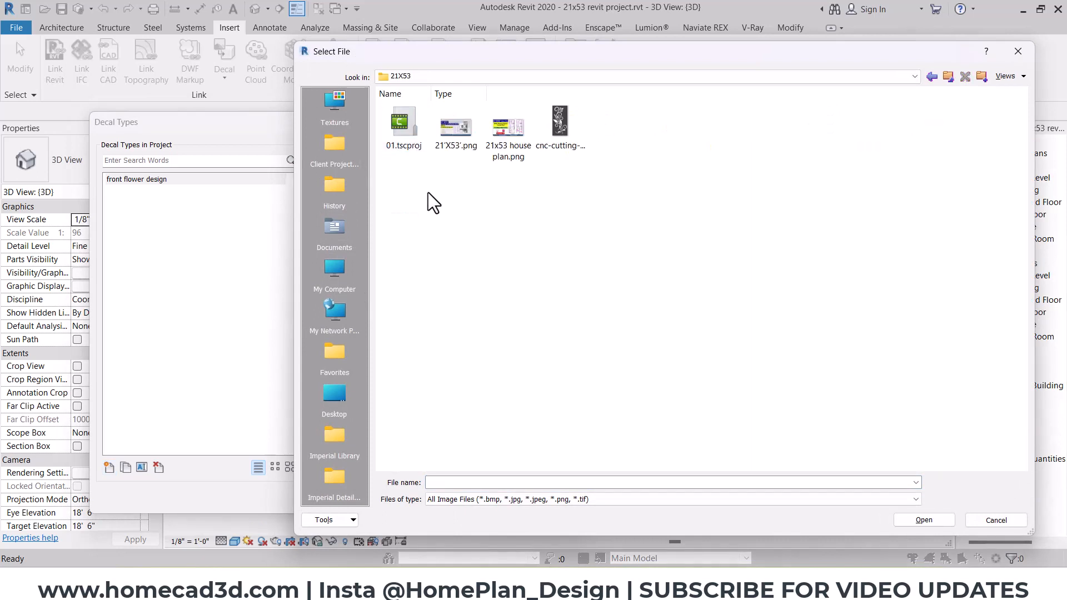
pyautogui.click(551, 150)
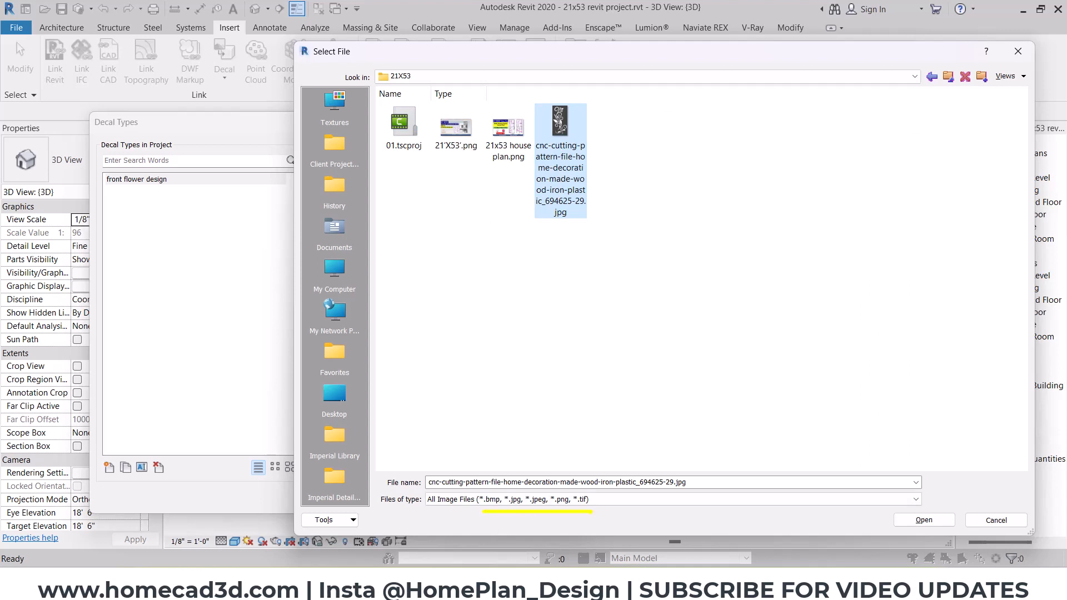
pyautogui.click(912, 523)
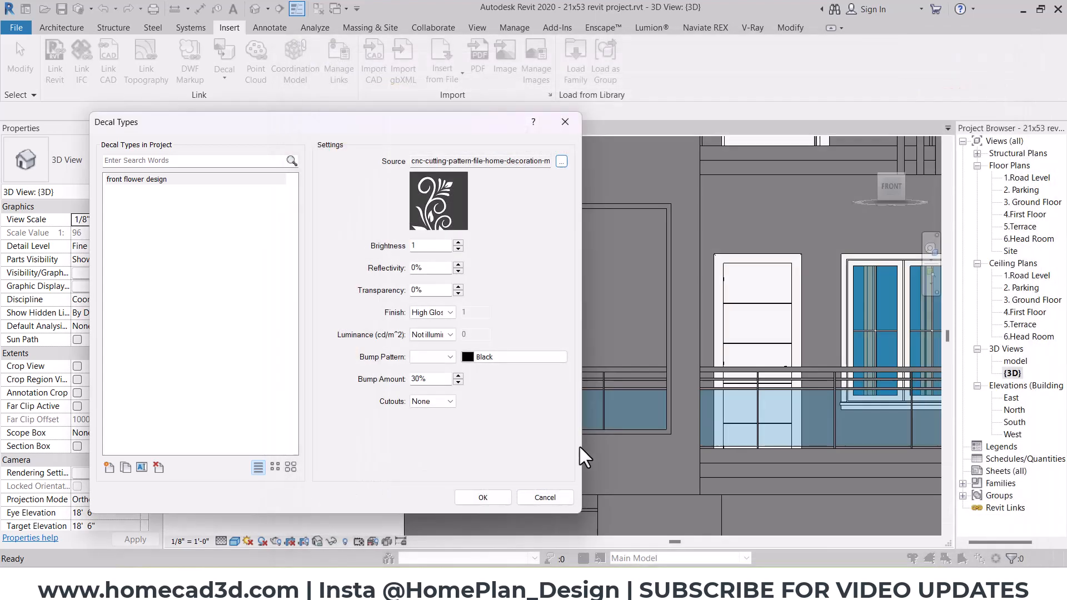
pyautogui.click(432, 312)
pyautogui.click(434, 334)
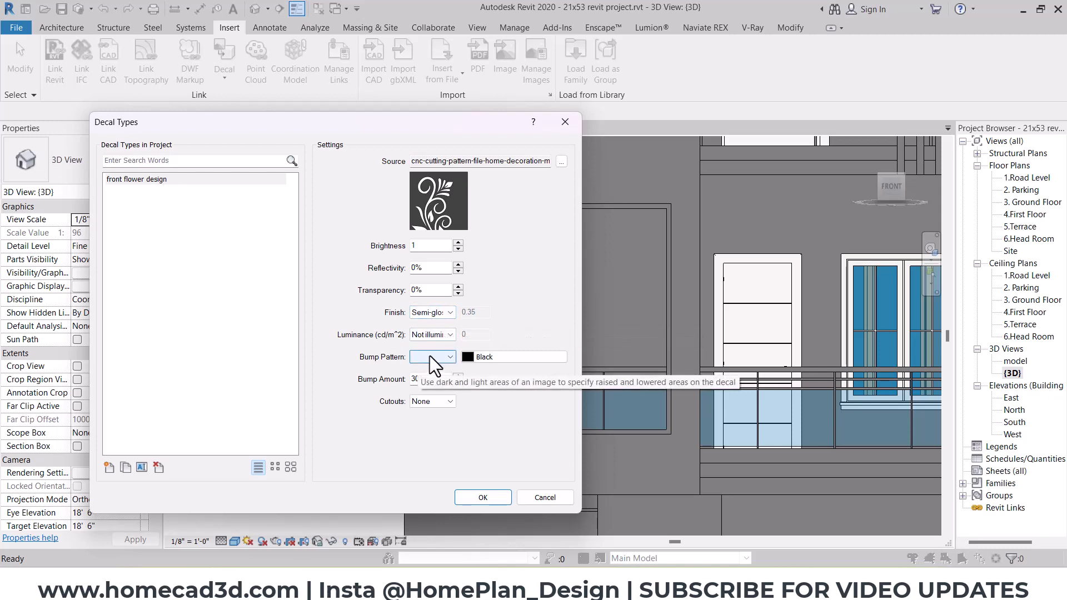
# - Switch to Snipping Tool and check the floral panel in the annotated house reference image
pyautogui.moveTo(626, 584)
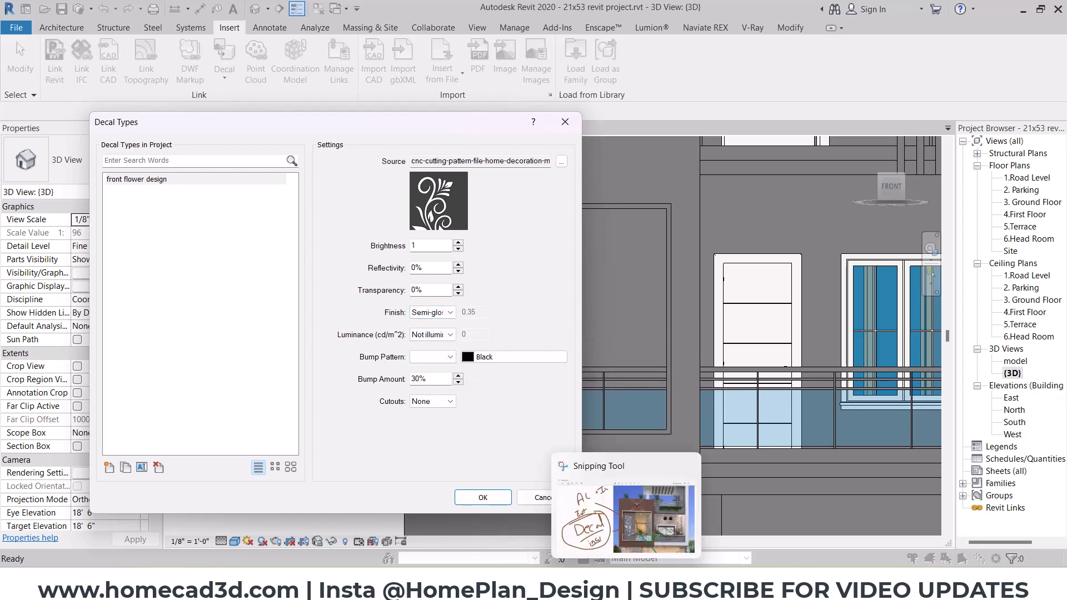
pyautogui.click(638, 538)
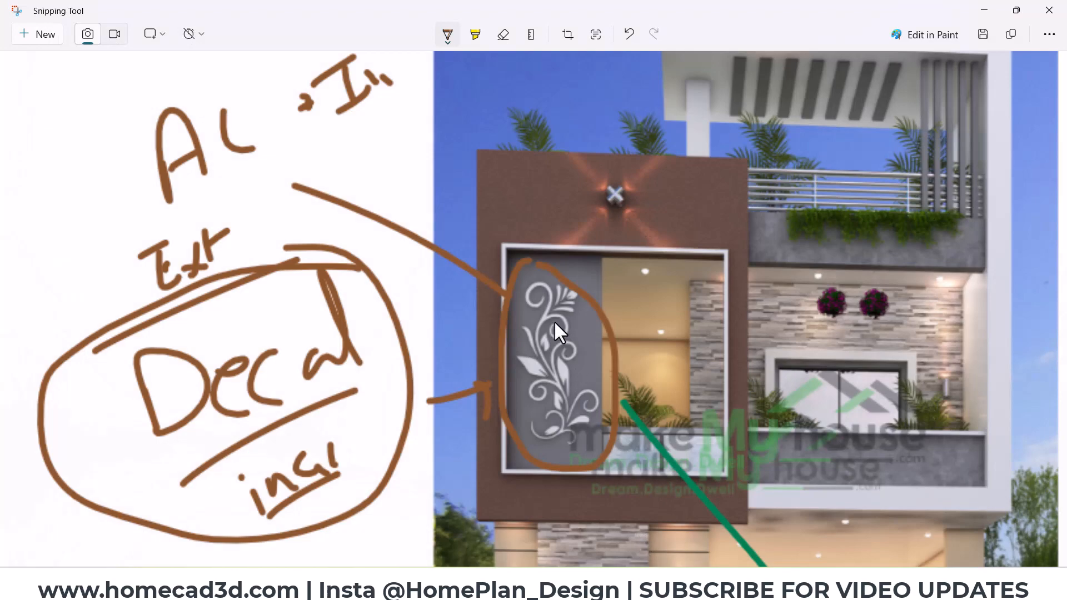
pyautogui.click(980, 7)
# - Set the decal's bump pattern to an image file and duplicate the cnc-cutting-pattern JPG while choosing its source
pyautogui.click(435, 359)
pyautogui.click(433, 376)
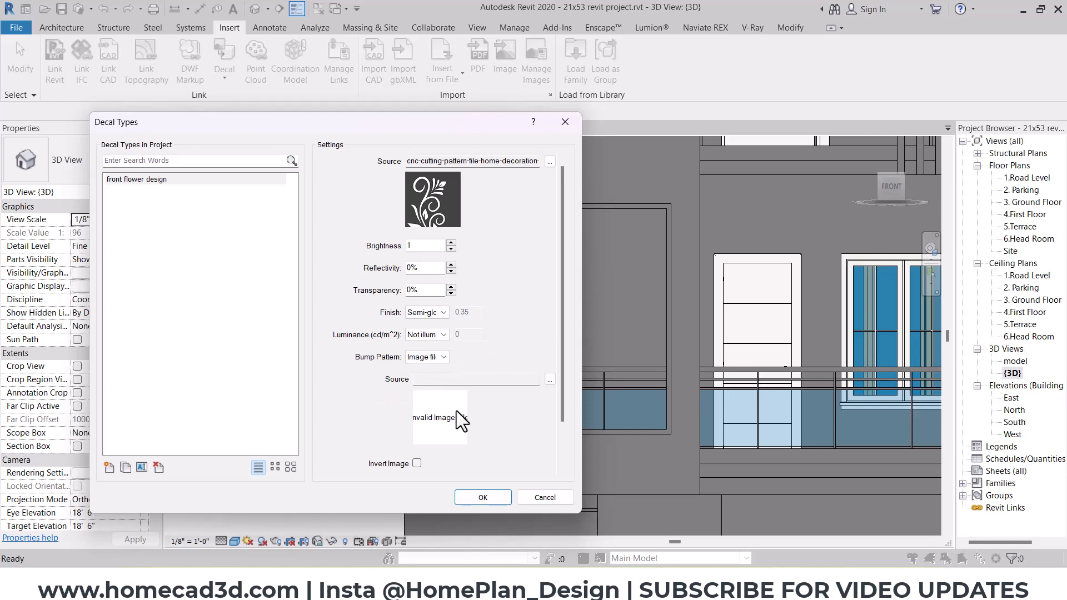
pyautogui.click(549, 380)
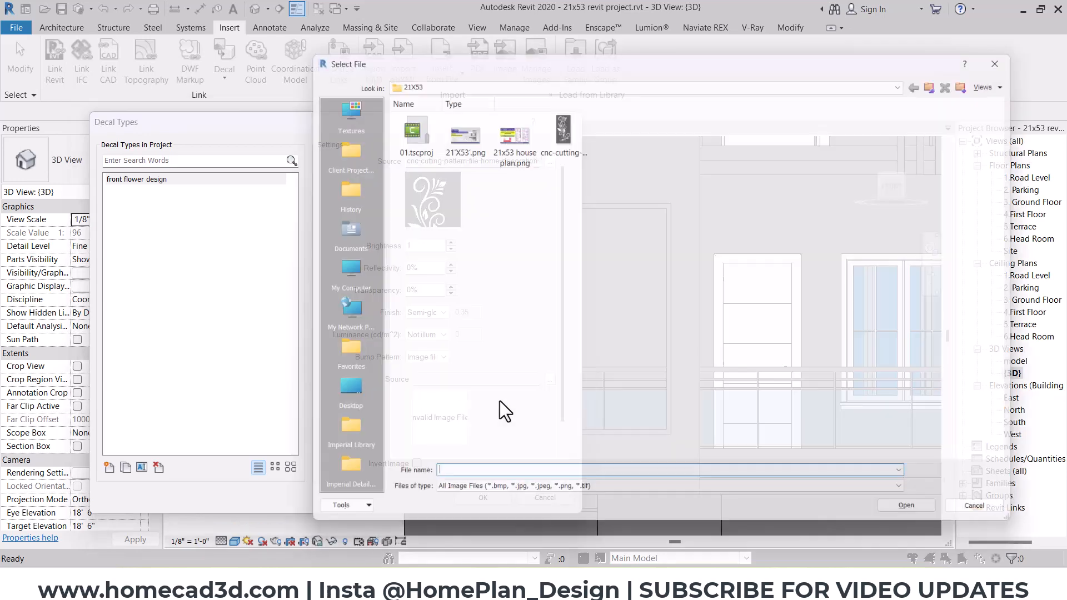
pyautogui.click(561, 129)
pyautogui.hotkey('ctrl', 'c')
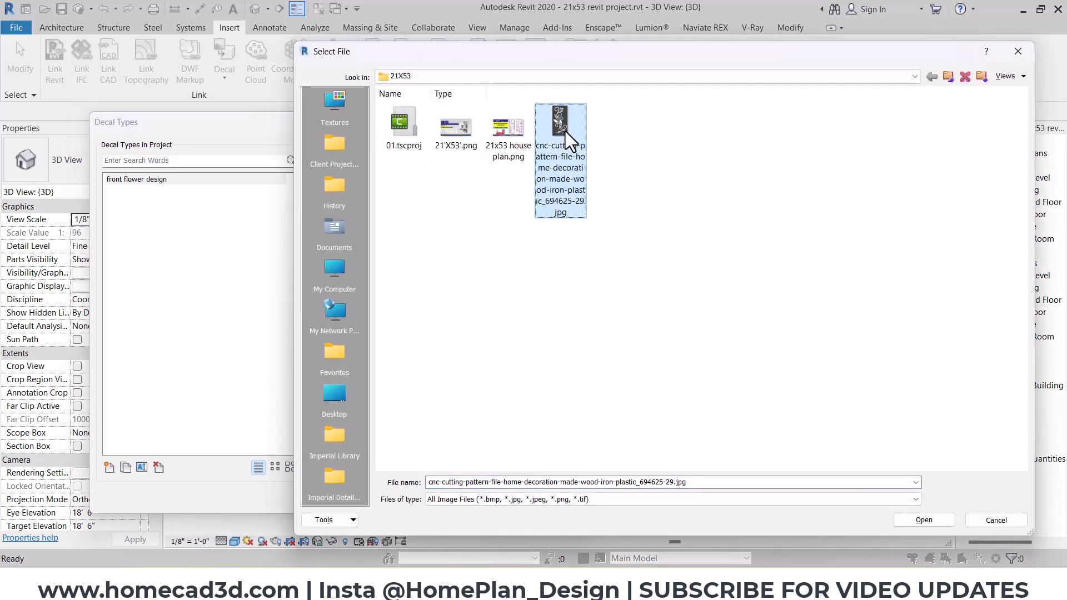
pyautogui.hotkey('ctrl', 'v')
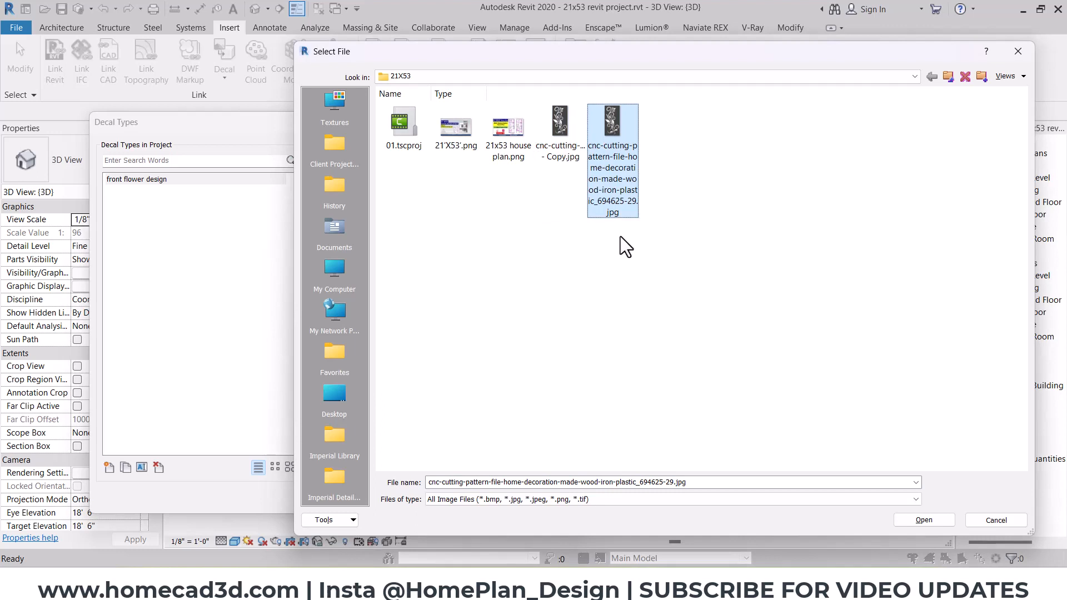
# - Open the duplicated cnc-cutting-pattern JPG in the image viewer and start editing it
pyautogui.click(562, 140)
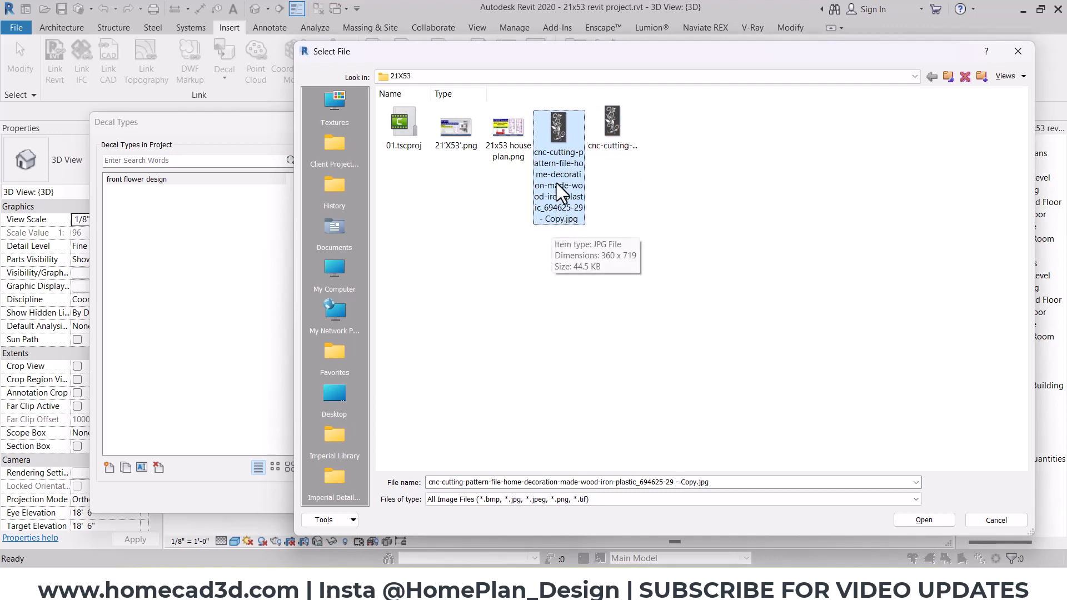
pyautogui.doubleClick(558, 140)
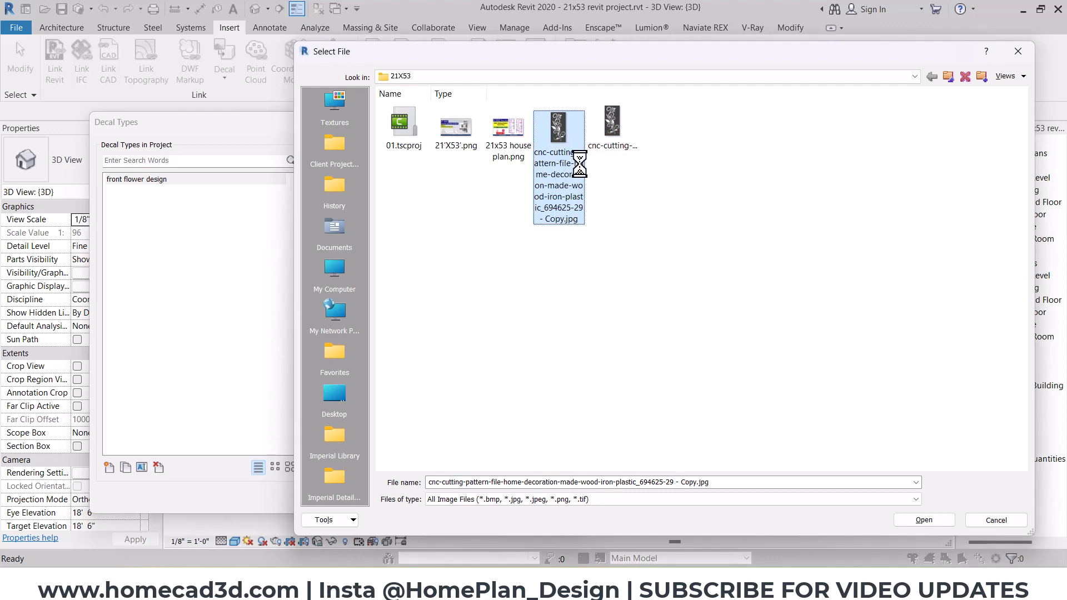
pyautogui.rightClick(558, 141)
pyautogui.click(590, 123)
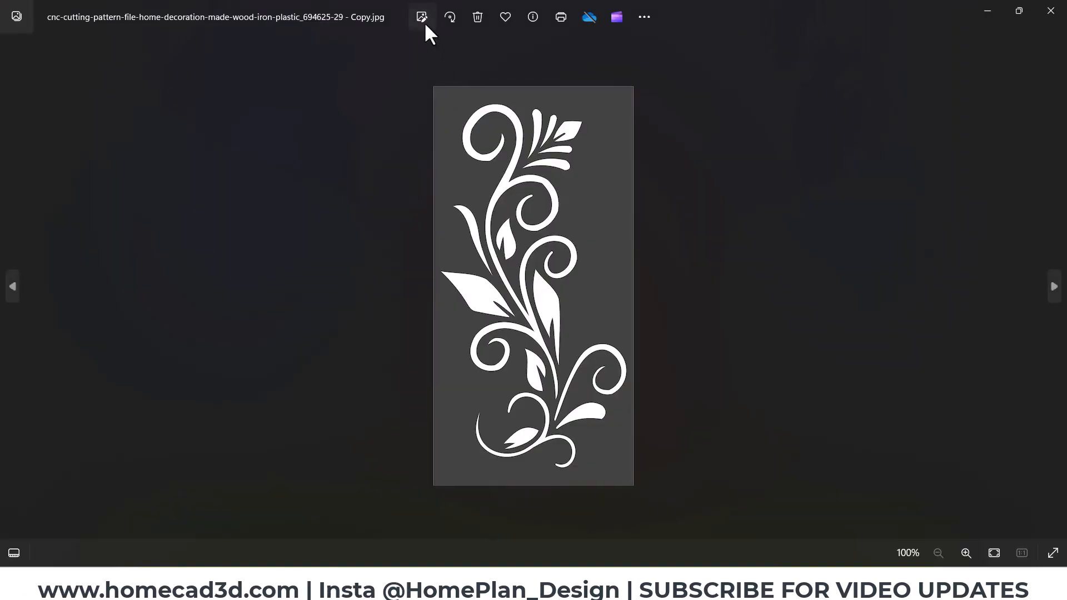
pyautogui.click(423, 21)
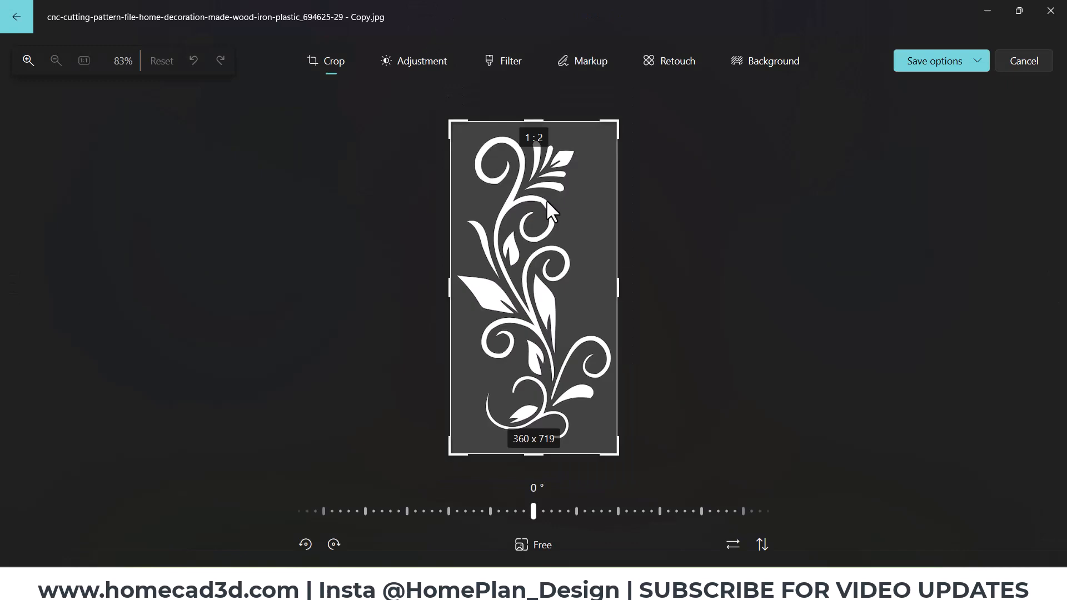
# - Adjust the copied image to brightness 100, exposure -100, contrast 100, highlights -100 and shadows 100
pyautogui.click(424, 65)
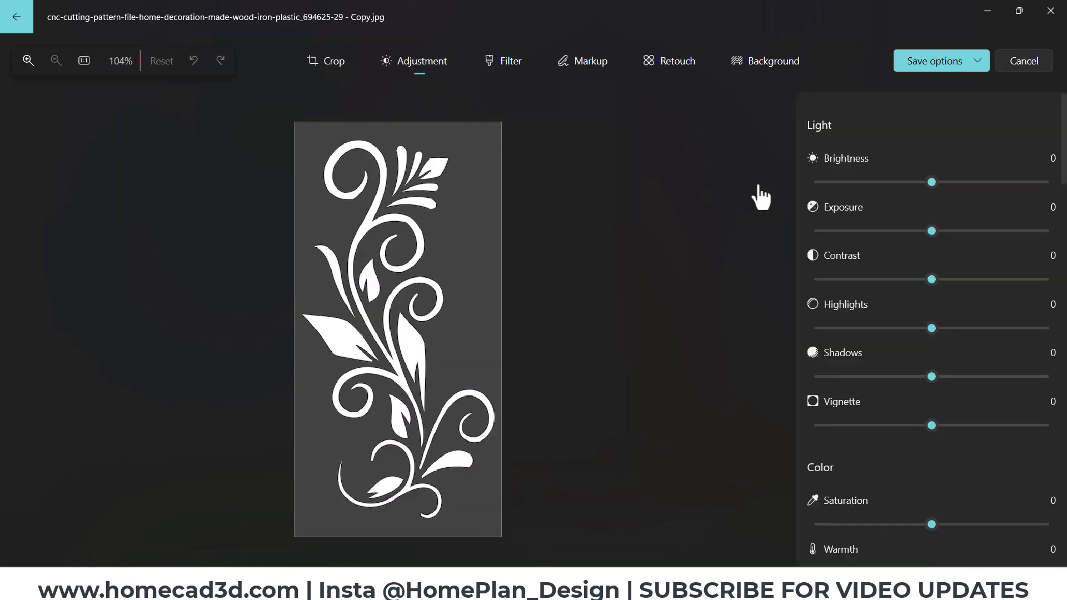
pyautogui.moveTo(929, 183); pyautogui.dragTo(951, 183)
pyautogui.moveTo(932, 229); pyautogui.dragTo(784, 243)
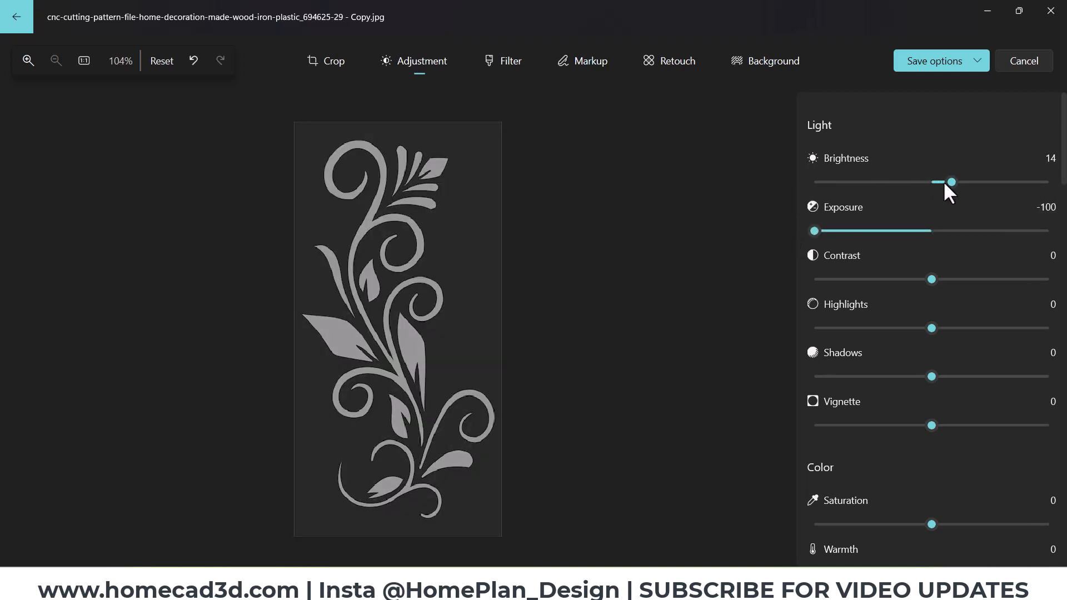
pyautogui.moveTo(972, 183); pyautogui.dragTo(1051, 183)
pyautogui.moveTo(932, 279); pyautogui.dragTo(1050, 279)
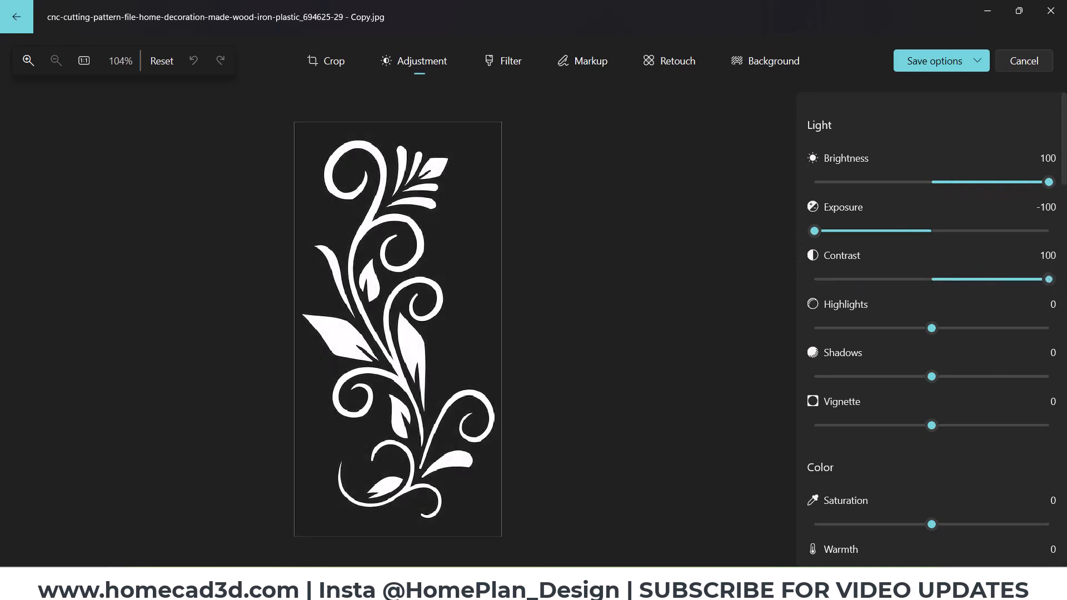
pyautogui.moveTo(932, 328); pyautogui.dragTo(698, 350)
pyautogui.moveTo(932, 376); pyautogui.dragTo(1064, 386)
pyautogui.moveTo(932, 524)
pyautogui.mouseDown()
pyautogui.moveTo(762, 537)
pyautogui.moveTo(1059, 533)
pyautogui.moveTo(931, 524)
pyautogui.moveTo(798, 537)
pyautogui.moveTo(936, 522)
pyautogui.mouseUp()
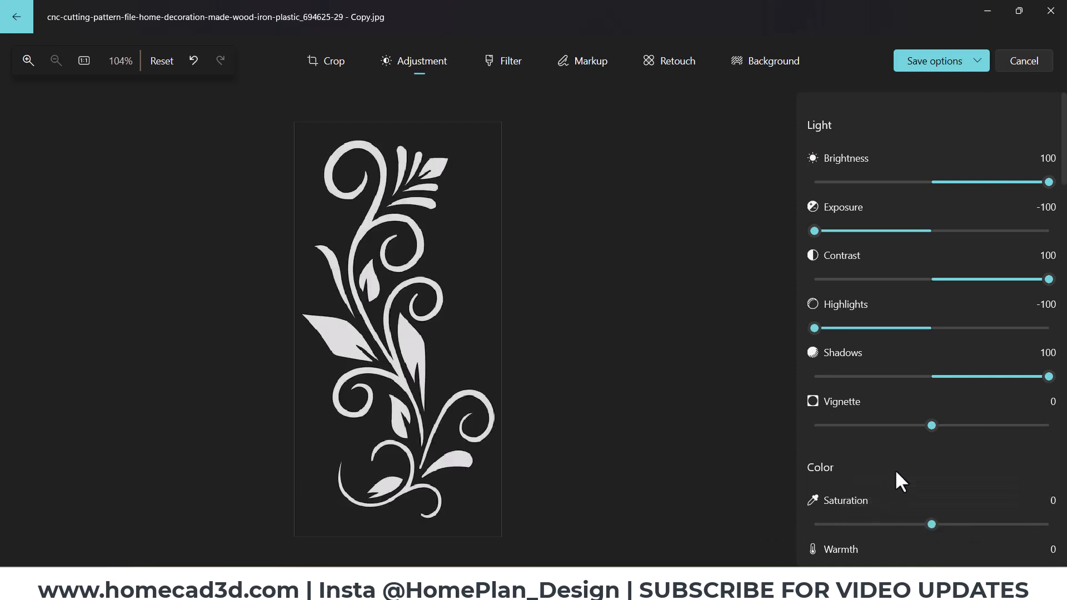
# - Save the adjustments to the copied JPG and load it as the decal's bump pattern image
pyautogui.click(963, 62)
pyautogui.click(923, 109)
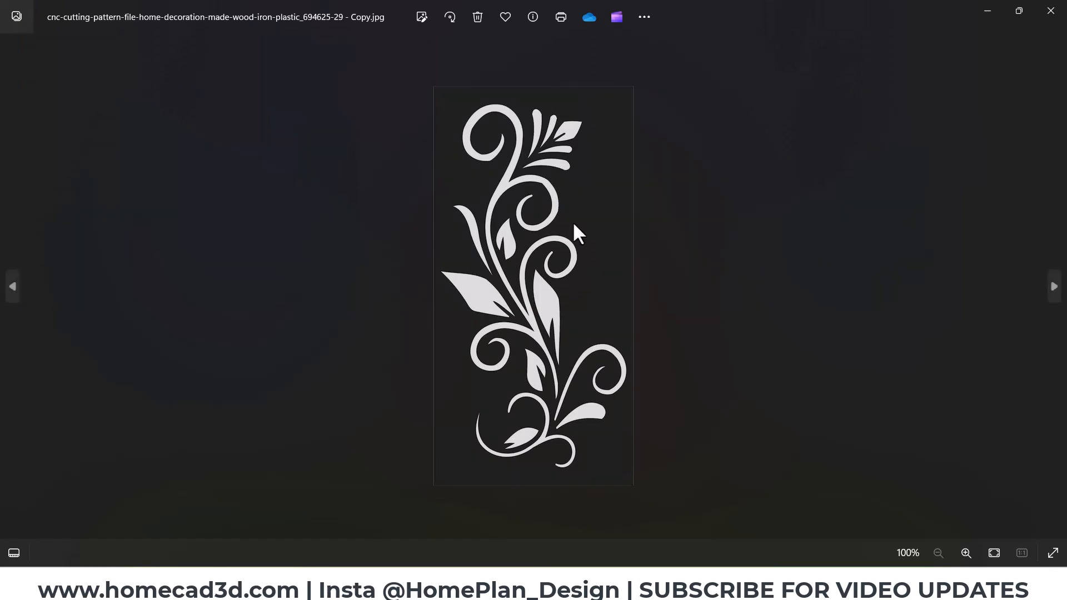
pyautogui.click(1050, 10)
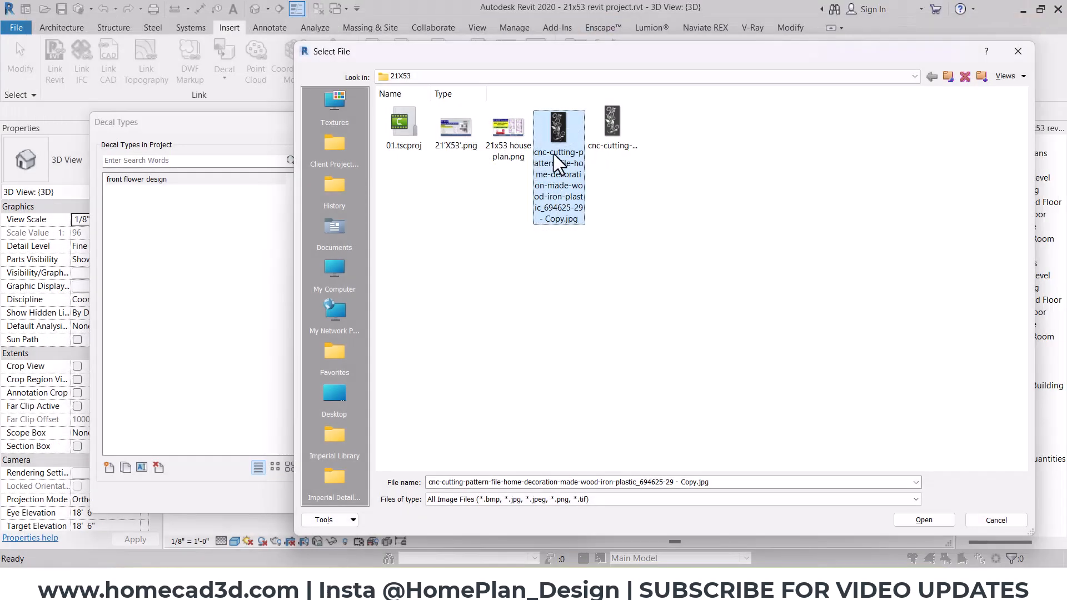
pyautogui.click(932, 521)
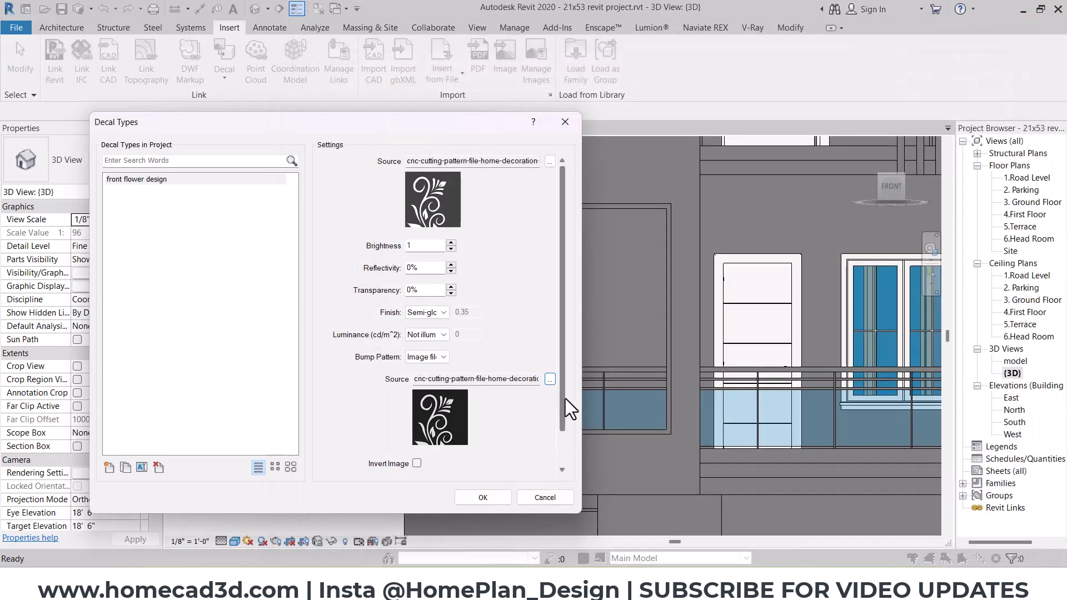
# - Set the decal's bump amount to 100% and accept the decal type settings
pyautogui.moveTo(561, 399); pyautogui.dragTo(538, 442)
pyautogui.doubleClick(445, 444)
pyautogui.write('100%')
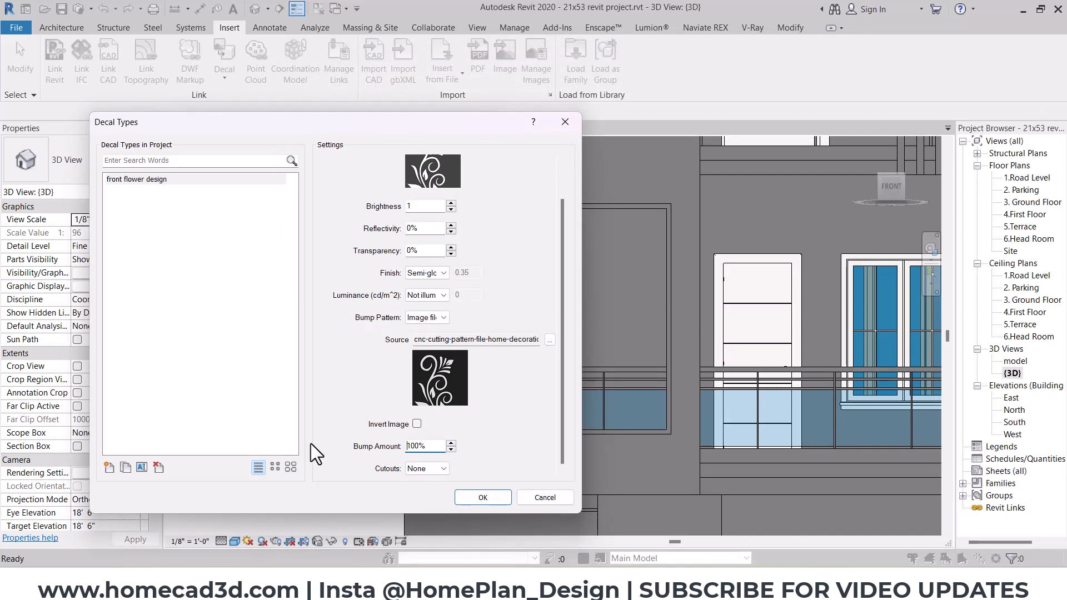
pyautogui.click(480, 497)
# - Place a front flower design decal on the narrow wall panel inside the first-floor front frame
pyautogui.click(230, 79)
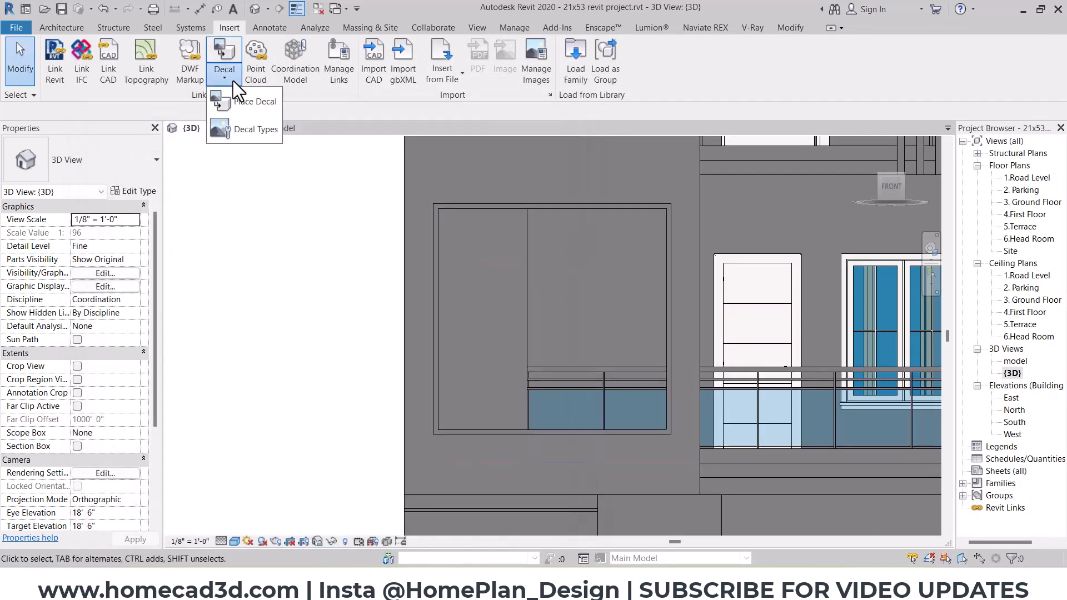
pyautogui.click(245, 105)
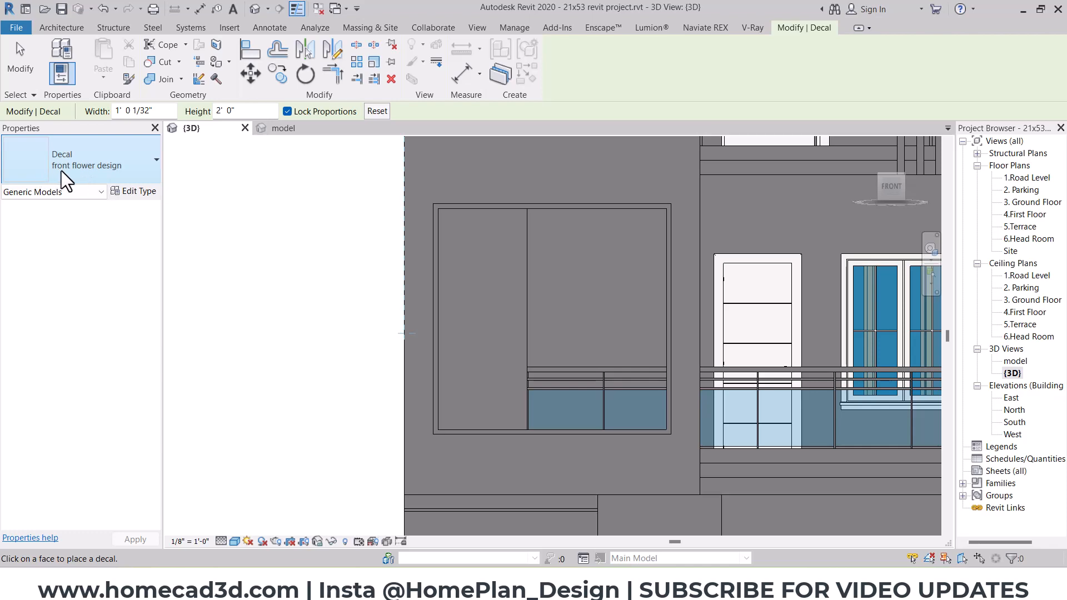
pyautogui.click(461, 372)
pyautogui.press('Escape')
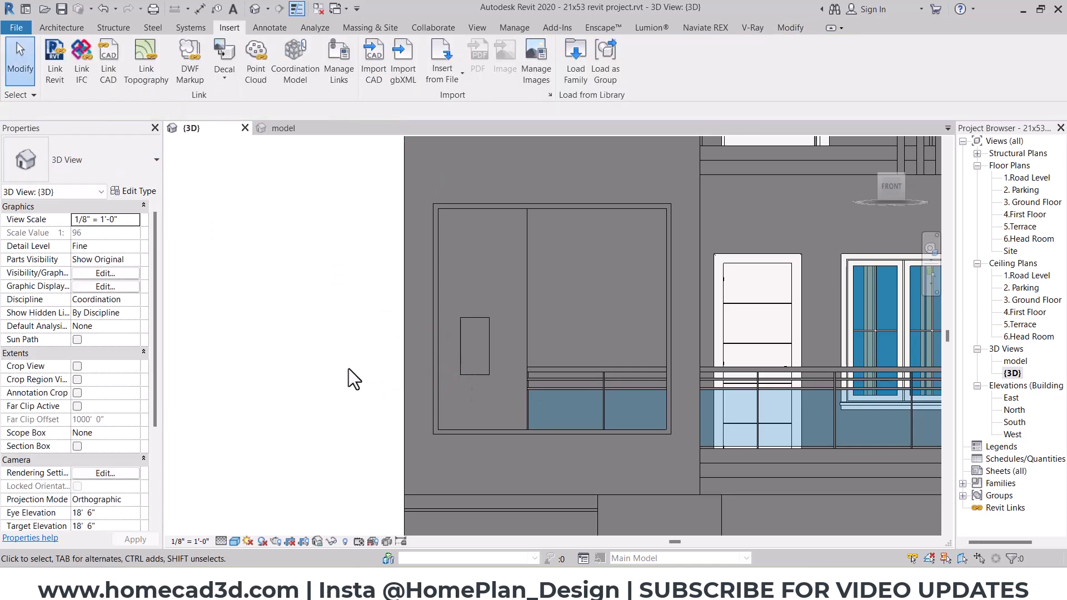
# - Unlock the placed decal's proportions and stretch it over the narrow wall panel to about 3' 1" by 7' 6"
pyautogui.click(476, 344)
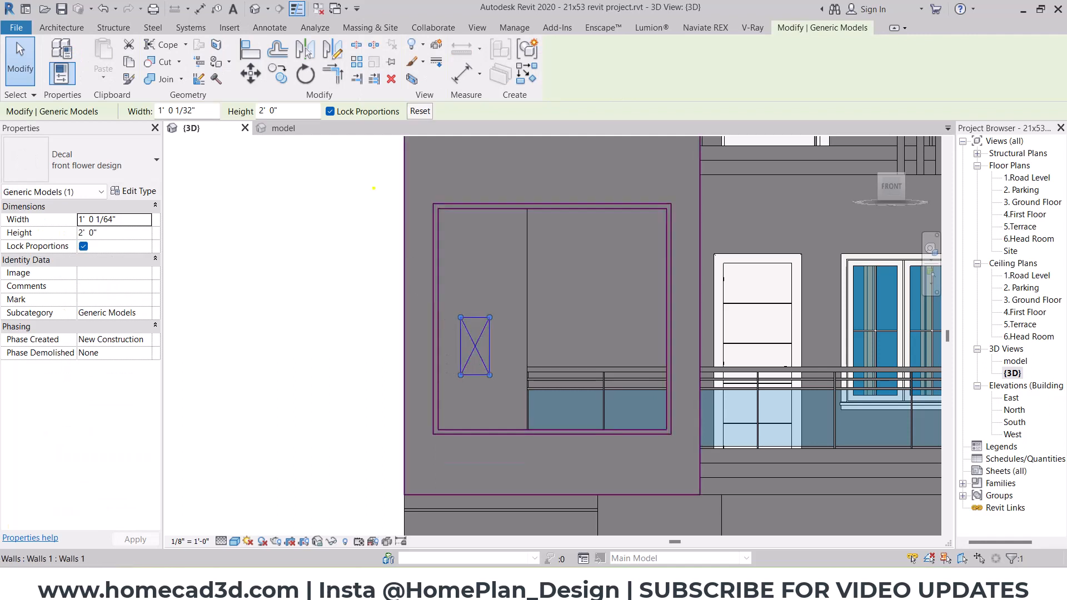
pyautogui.click(333, 113)
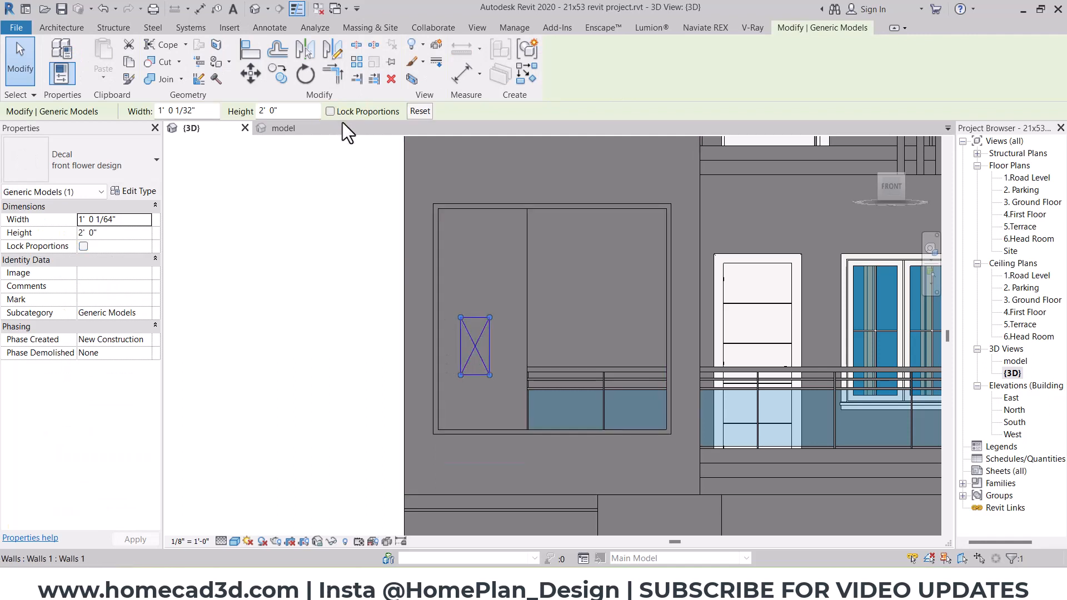
pyautogui.moveTo(490, 317); pyautogui.dragTo(527, 213)
pyautogui.moveTo(461, 375); pyautogui.dragTo(439, 429)
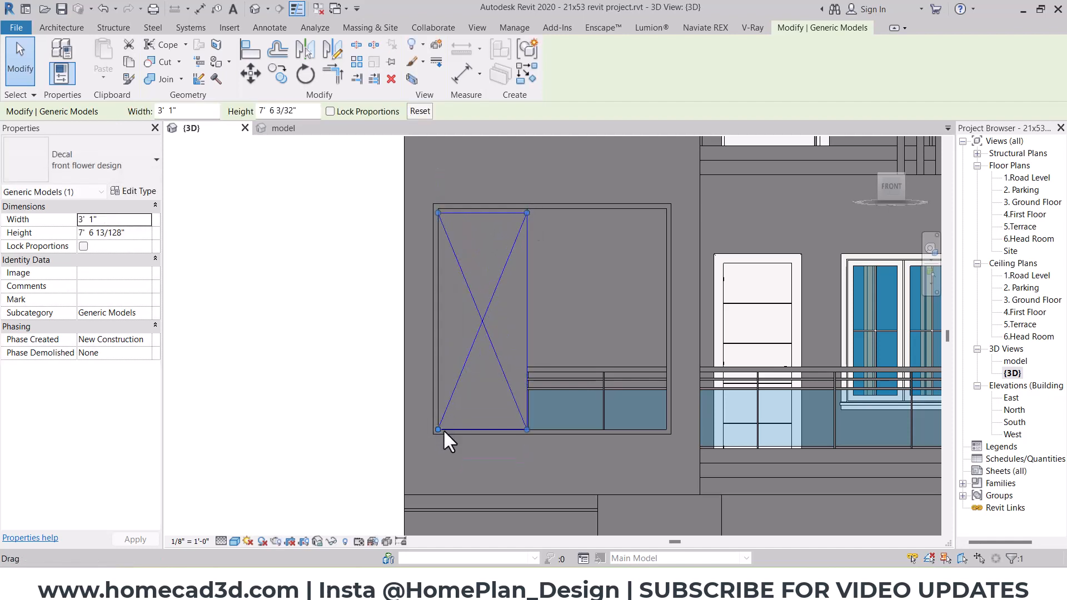
# - Fine-tune the decal's corners to match the wall panel's edges, making it about 3' 1" wide and 7' 8" high
pyautogui.scroll(3, 441, 429)
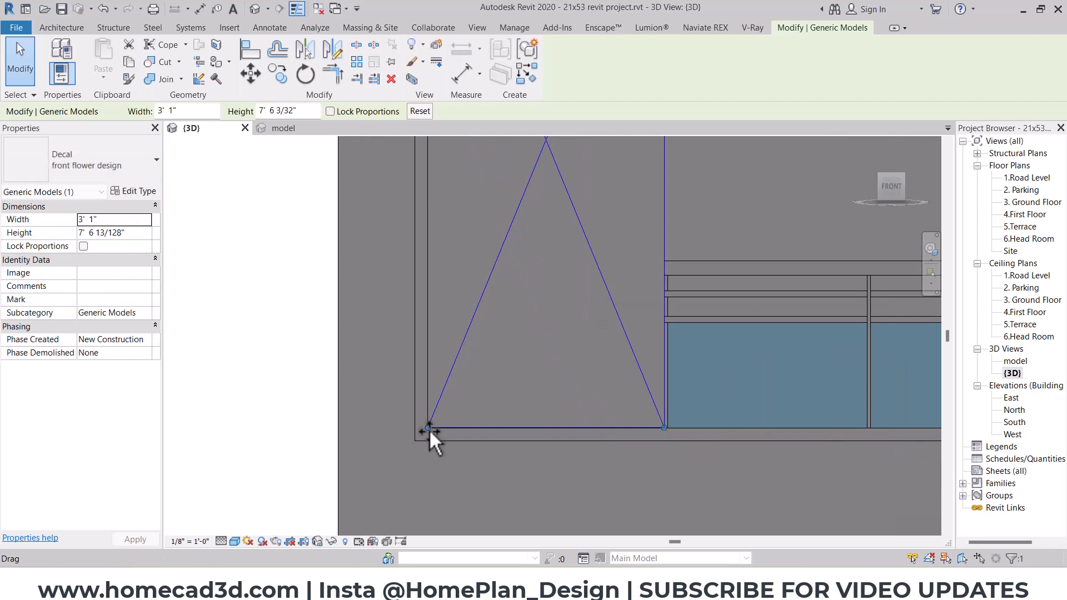
pyautogui.scroll(5, 665, 428)
pyautogui.moveTo(655, 426); pyautogui.dragTo(677, 445)
pyautogui.scroll(8, 672, 427)
pyautogui.scroll(-7, 639, 443)
pyautogui.scroll(-5, 545, 395)
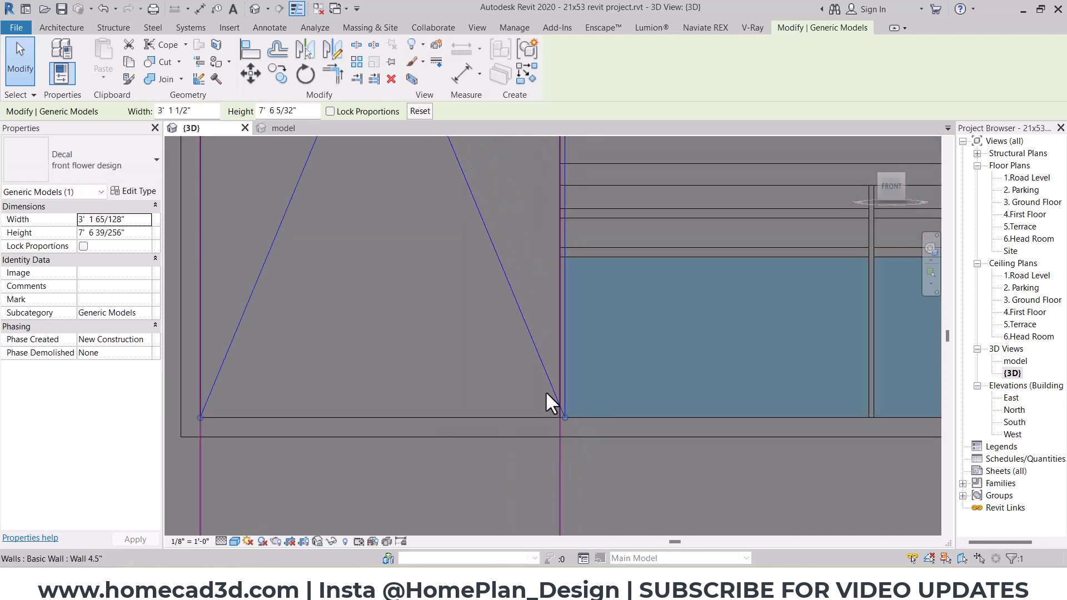
pyautogui.scroll(5, 547, 211)
pyautogui.scroll(3, 553, 192)
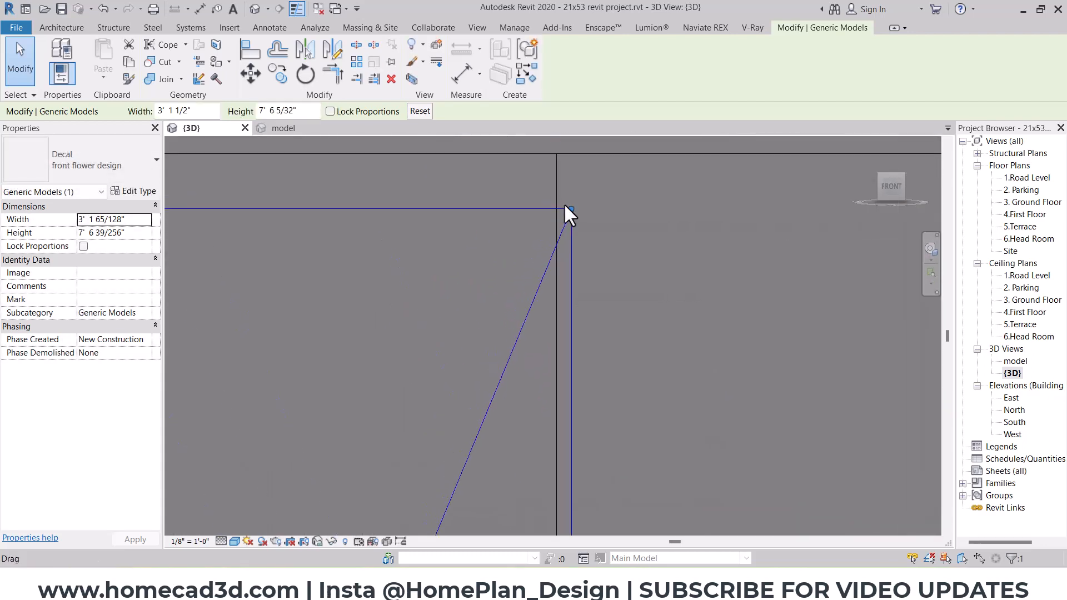
pyautogui.moveTo(571, 208); pyautogui.dragTo(555, 155)
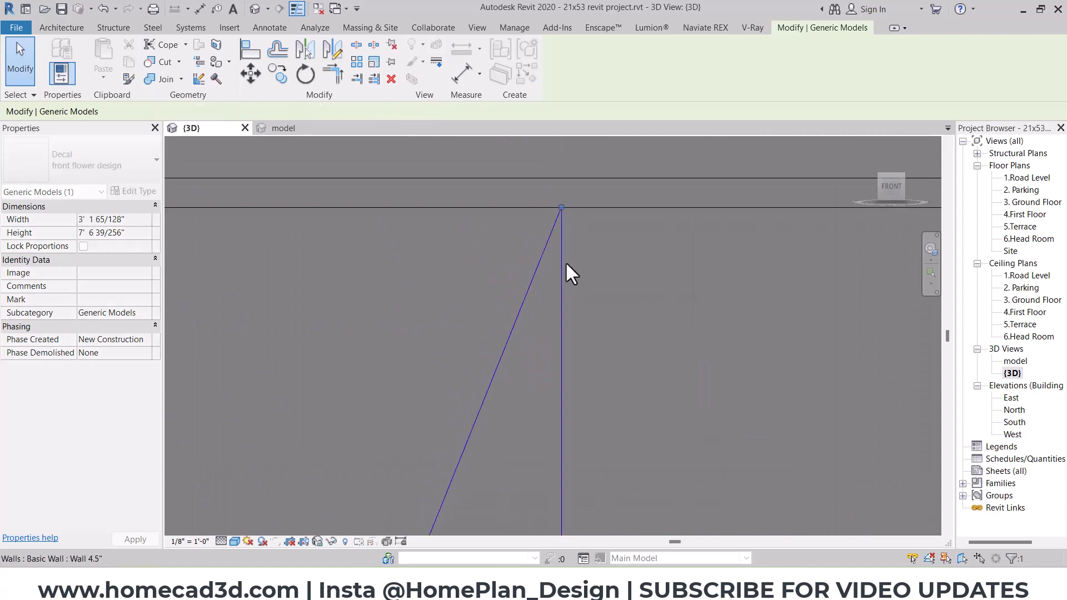
pyautogui.scroll(-3, 564, 262)
pyautogui.scroll(5, 449, 247)
pyautogui.scroll(4, 431, 250)
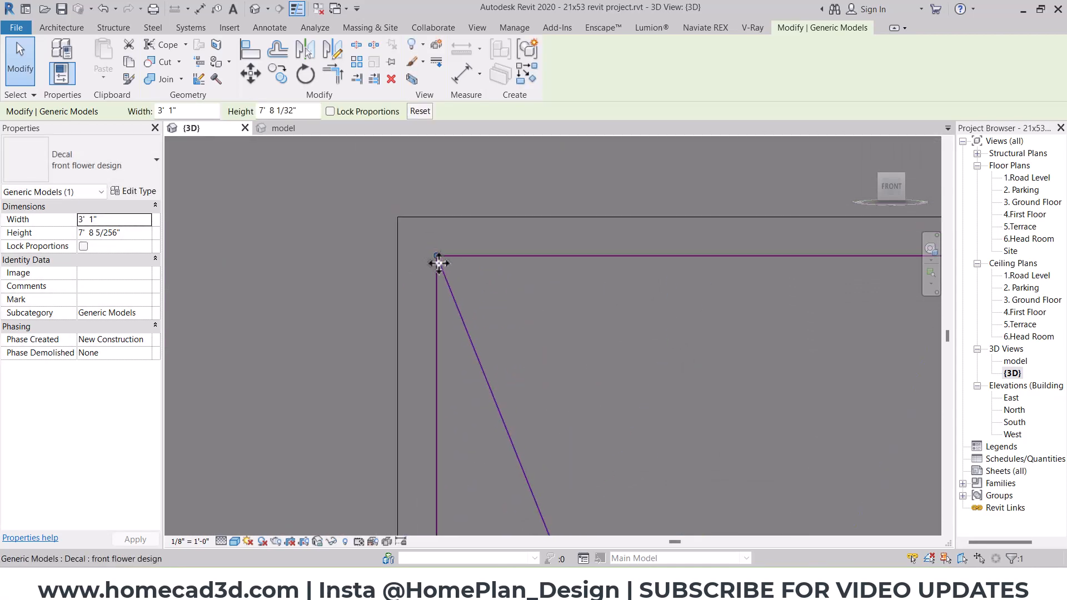
pyautogui.scroll(-8, 439, 262)
pyautogui.click(354, 261)
pyautogui.scroll(-2, 358, 328)
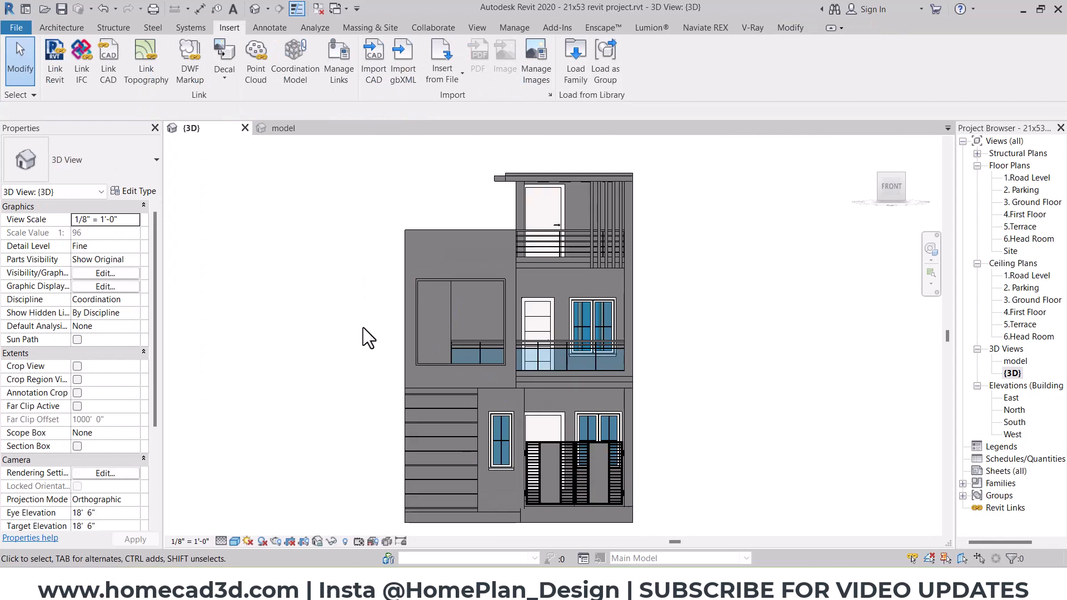
# - Switch the 3D view to the Realistic visual style to display the decal image on the front wall panel
pyautogui.click(236, 540)
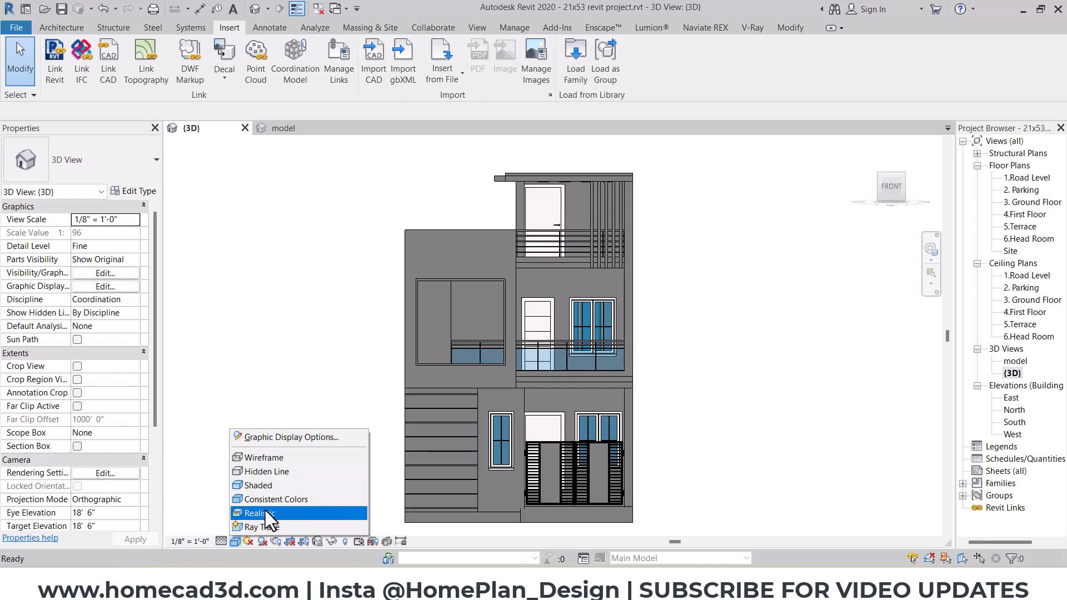
pyautogui.click(265, 511)
pyautogui.keyDown('shift'); pyautogui.moveTo(565, 340); pyautogui.dragTo(631, 367, button='middle'); pyautogui.keyUp('shift')
pyautogui.scroll(10, 441, 310)
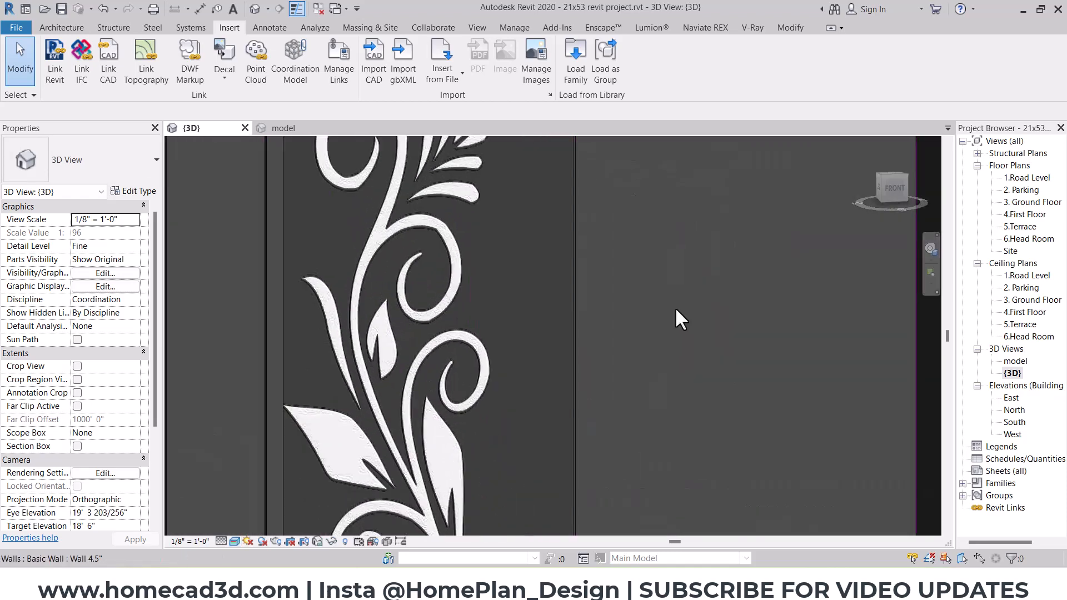
# - Examine the floral decal's bump relief up close and its appearance on the house's front facade from an angle
pyautogui.keyDown('shift'); pyautogui.moveTo(483, 314); pyautogui.dragTo(544, 346, button='middle'); pyautogui.keyUp('shift')
pyautogui.scroll(5, 383, 249)
pyautogui.scroll(-1, 436, 256)
pyautogui.scroll(-3, 436, 255)
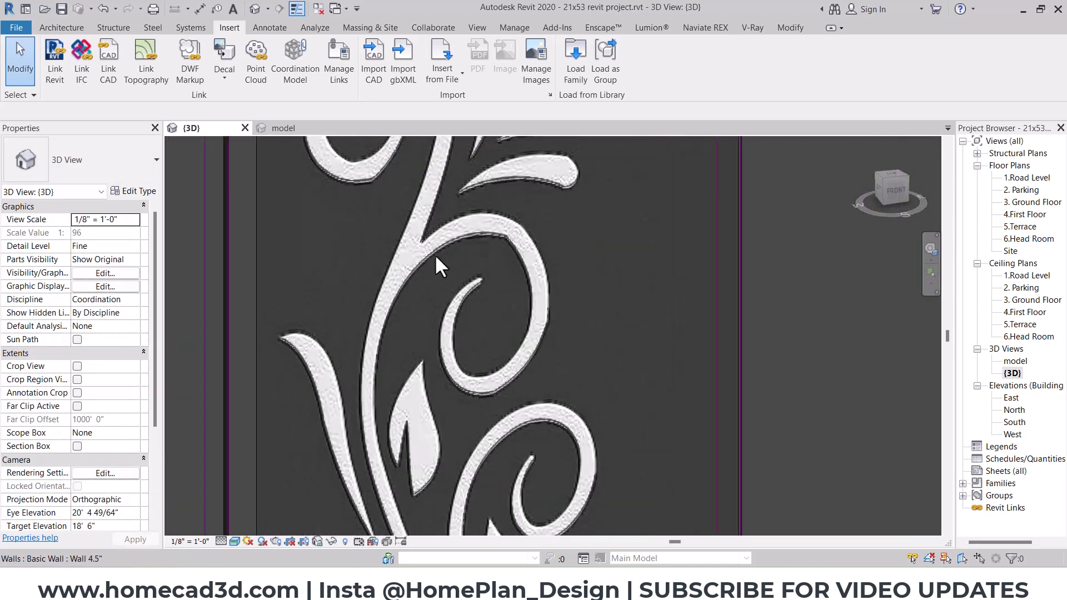
pyautogui.scroll(2, 432, 252)
pyautogui.scroll(-4, 428, 249)
pyautogui.scroll(-1, 428, 249)
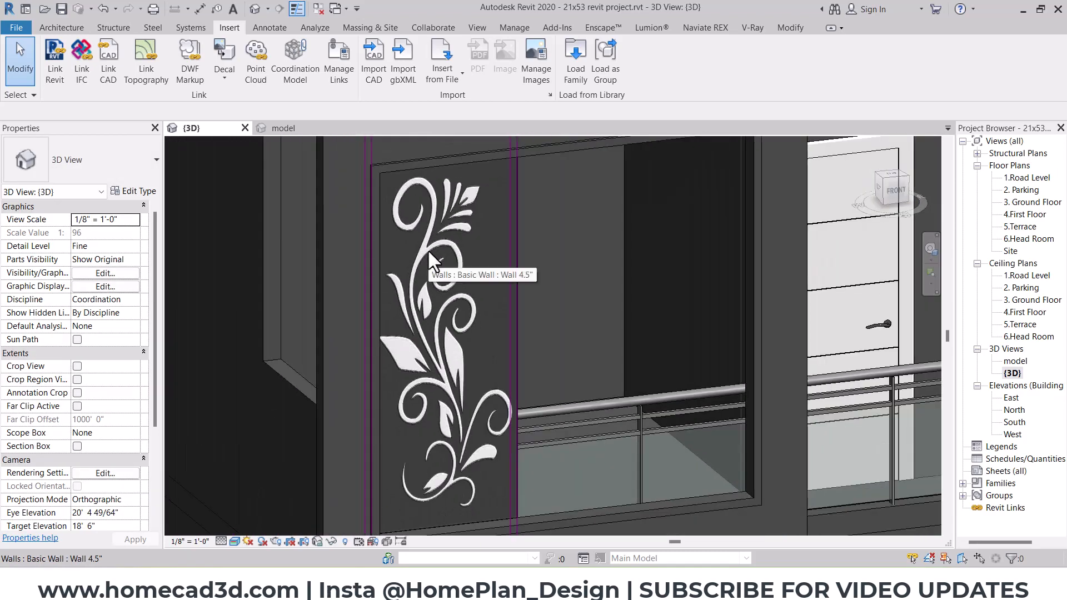
pyautogui.scroll(5, 428, 249)
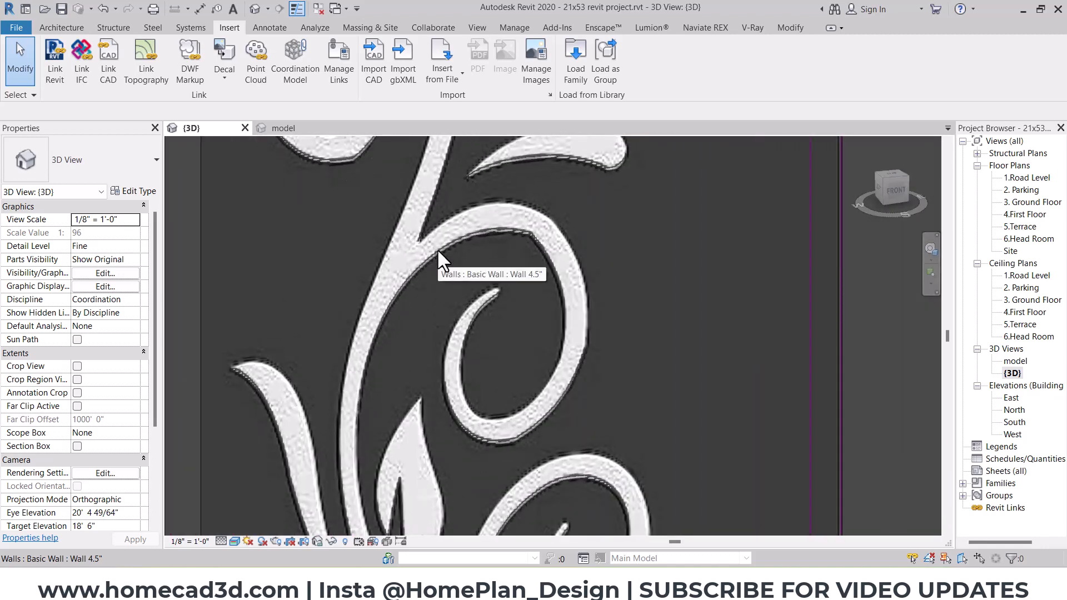
pyautogui.scroll(-1, 437, 251)
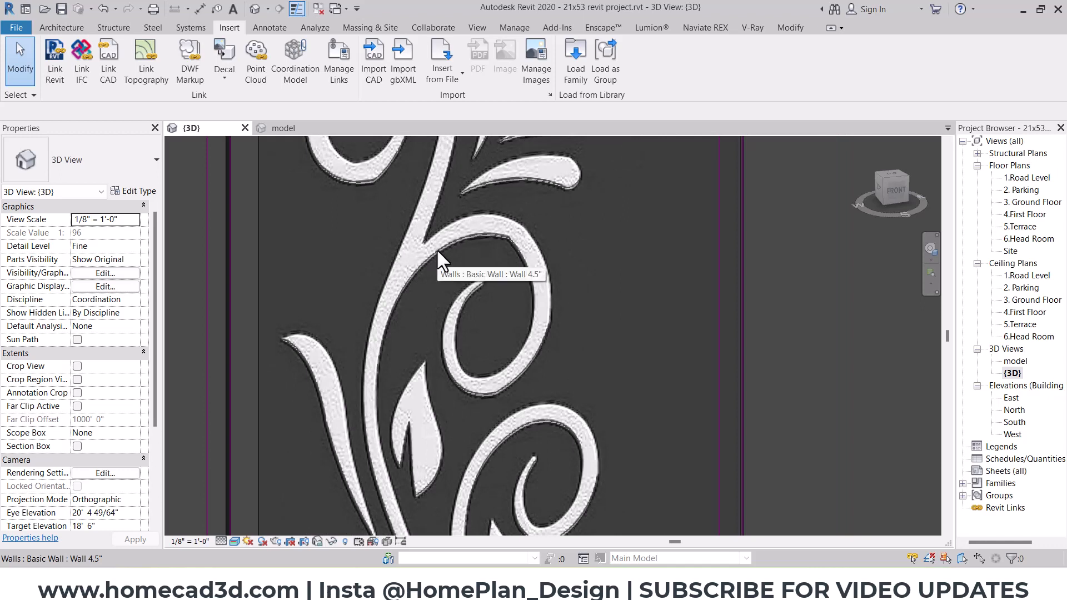
pyautogui.scroll(-4, 436, 250)
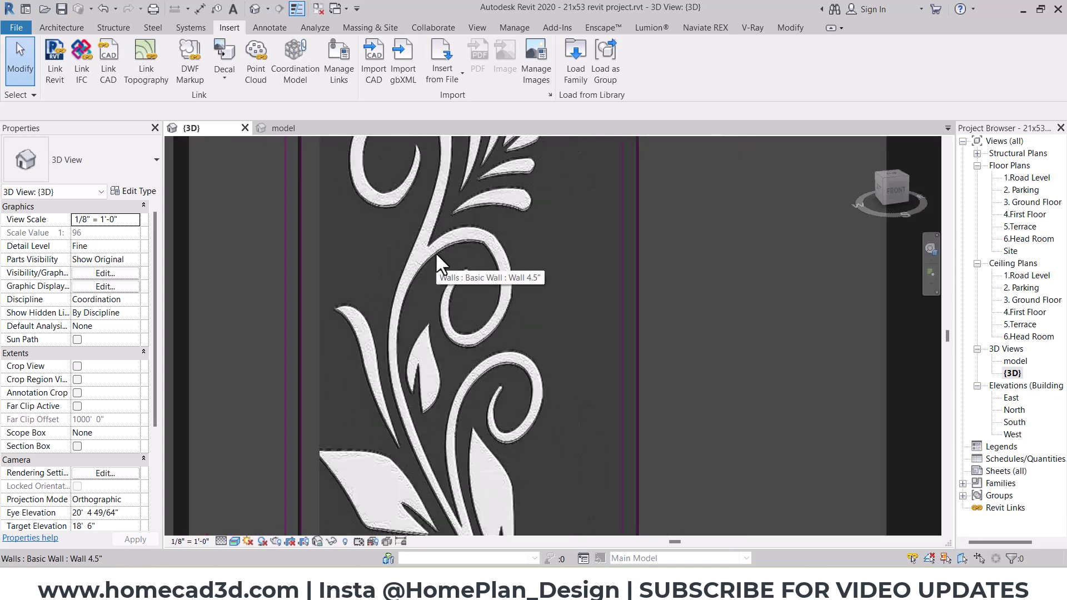
pyautogui.scroll(-3, 435, 252)
pyautogui.moveTo(619, 330)
pyautogui.keyDown('shift'); pyautogui.mouseDown(button='middle')
pyautogui.moveTo(598, 337)
pyautogui.moveTo(609, 318)
pyautogui.moveTo(595, 326)
pyautogui.moveTo(525, 301)
pyautogui.moveTo(631, 335)
pyautogui.moveTo(635, 326)
pyautogui.mouseUp(button='middle'); pyautogui.keyUp('shift')
pyautogui.scroll(-2, 525, 301)
pyautogui.scroll(3, 601, 366)
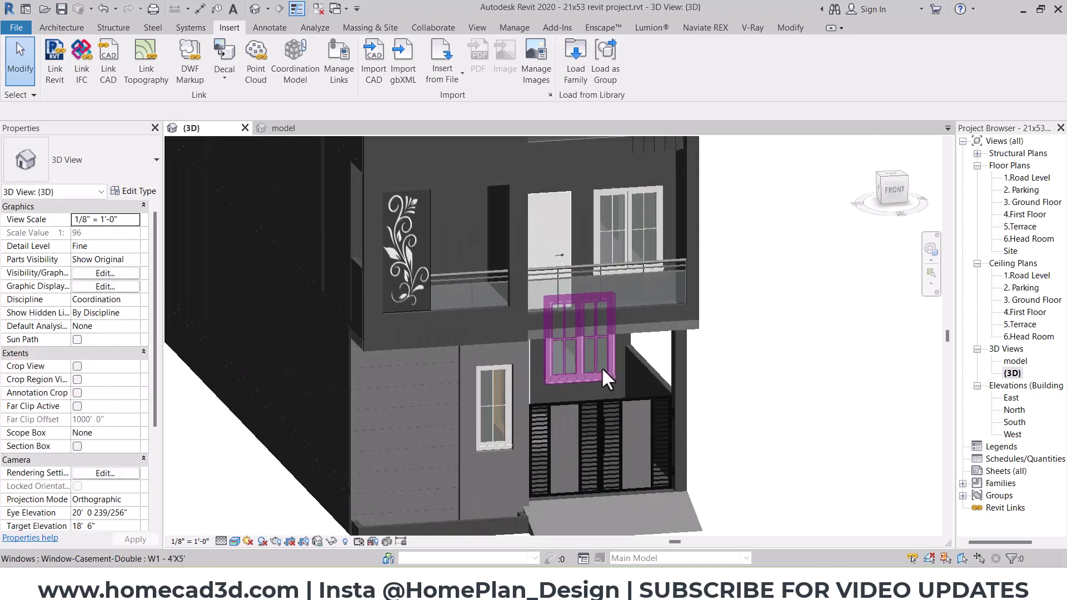
pyautogui.moveTo(639, 385)
pyautogui.mouseDown()
pyautogui.moveTo(518, 412)
pyautogui.moveTo(680, 490)
pyautogui.moveTo(618, 377)
pyautogui.mouseUp()
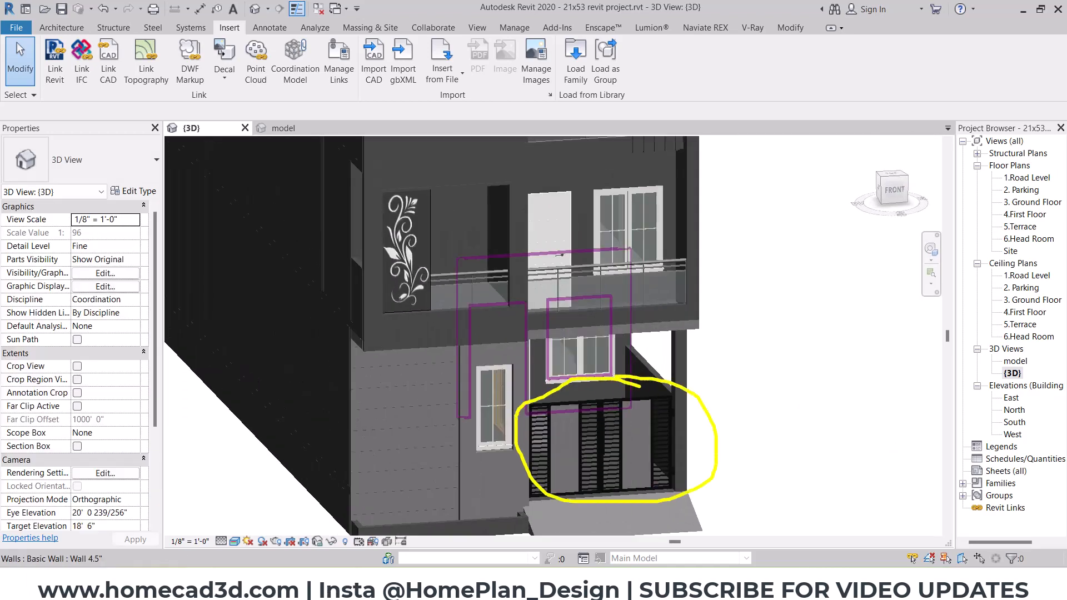
pyautogui.press('Escape')
pyautogui.moveTo(378, 173)
pyautogui.mouseDown()
pyautogui.moveTo(349, 278)
pyautogui.moveTo(449, 275)
pyautogui.moveTo(364, 177)
pyautogui.mouseUp()
pyautogui.press('Escape')
# - Set the 3D view's visual style to Consistent Colors and open the 3D view named model
pyautogui.click(234, 542)
pyautogui.click(253, 501)
pyautogui.doubleClick(1015, 361)
# - Examine the floral decal, the entrance gate and the whole front facade in the model view
pyautogui.scroll(5, 529, 334)
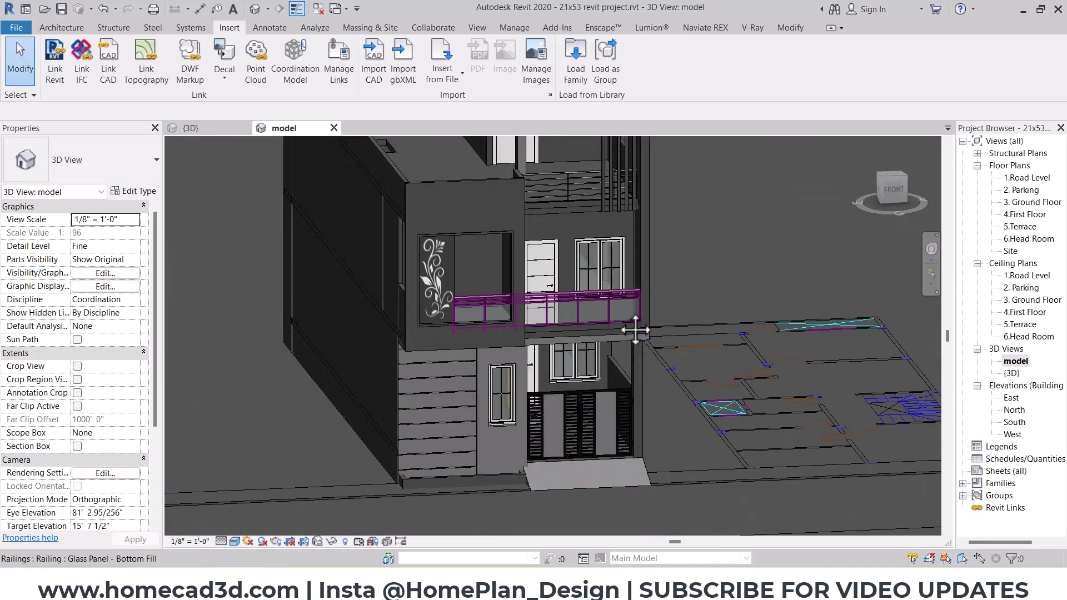
pyautogui.scroll(3, 562, 426)
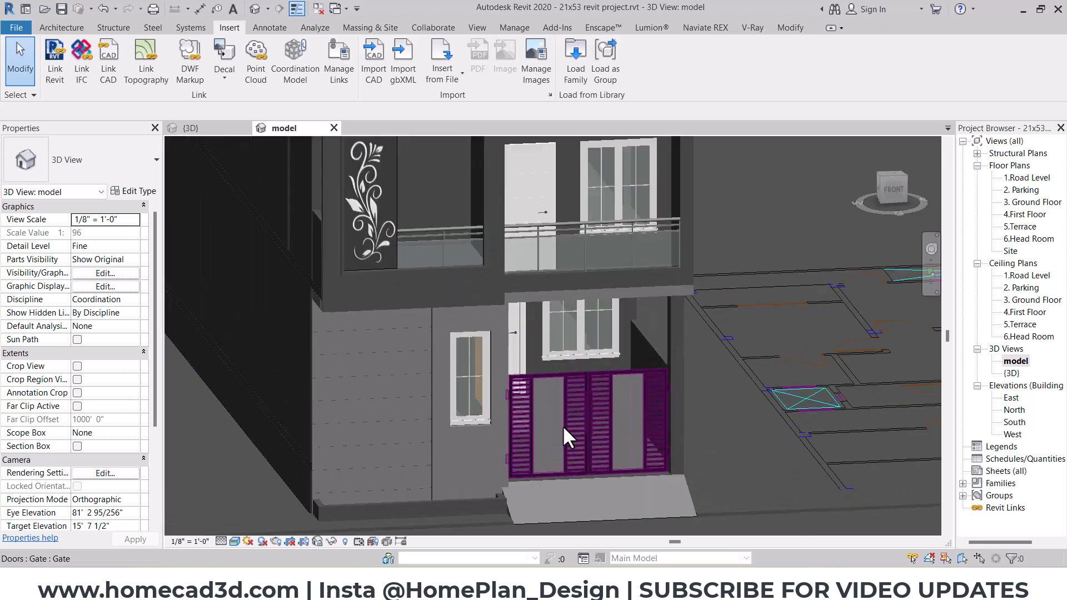
pyautogui.scroll(-2, 562, 426)
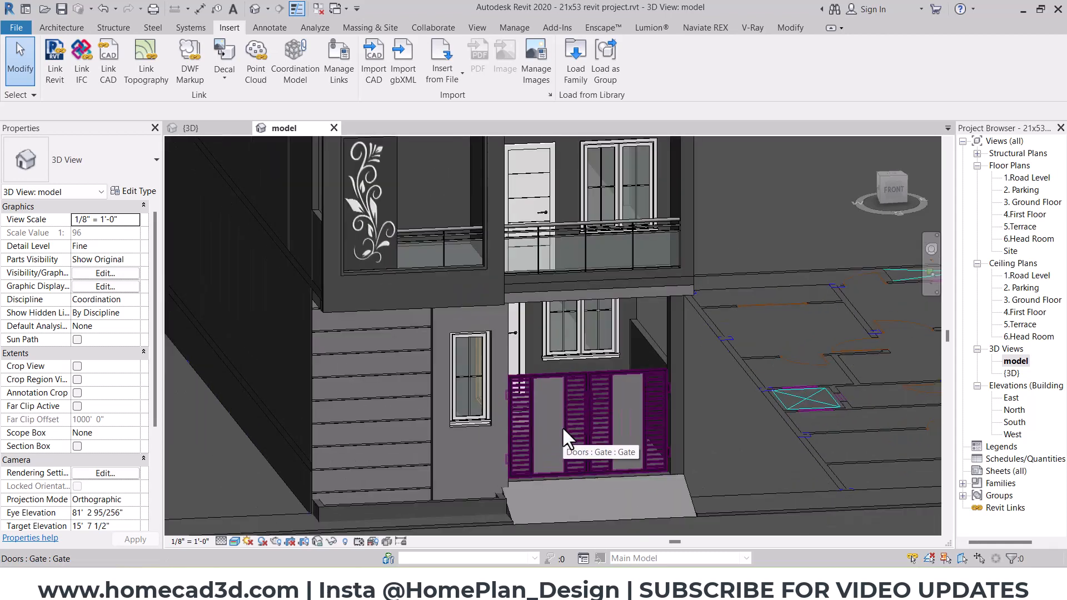
pyautogui.moveTo(370, 218); pyautogui.dragTo(371, 249, button='middle')
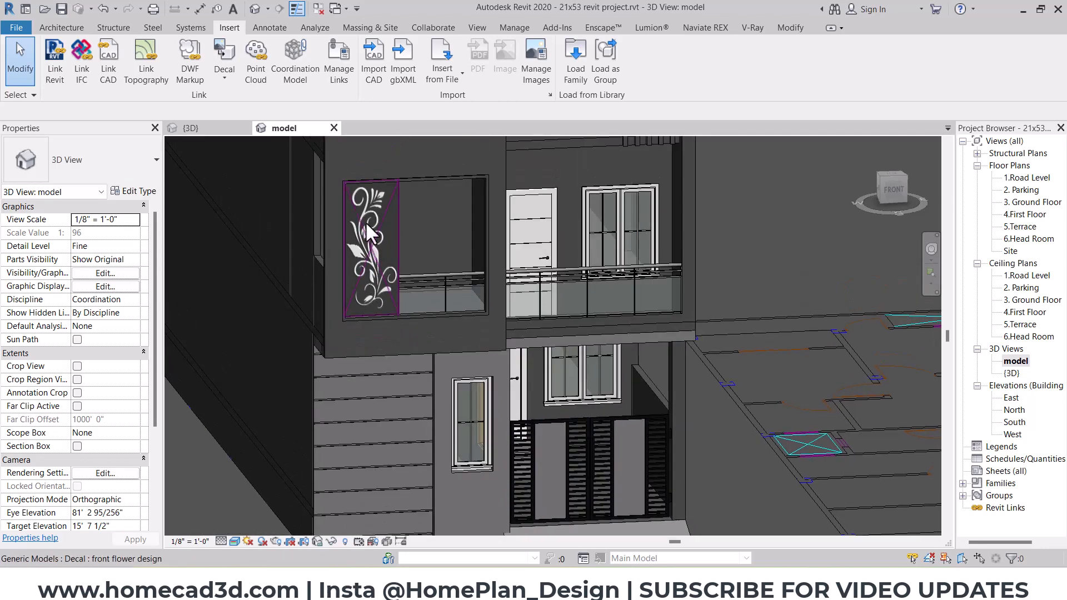
pyautogui.moveTo(594, 423); pyautogui.dragTo(538, 339, button='middle')
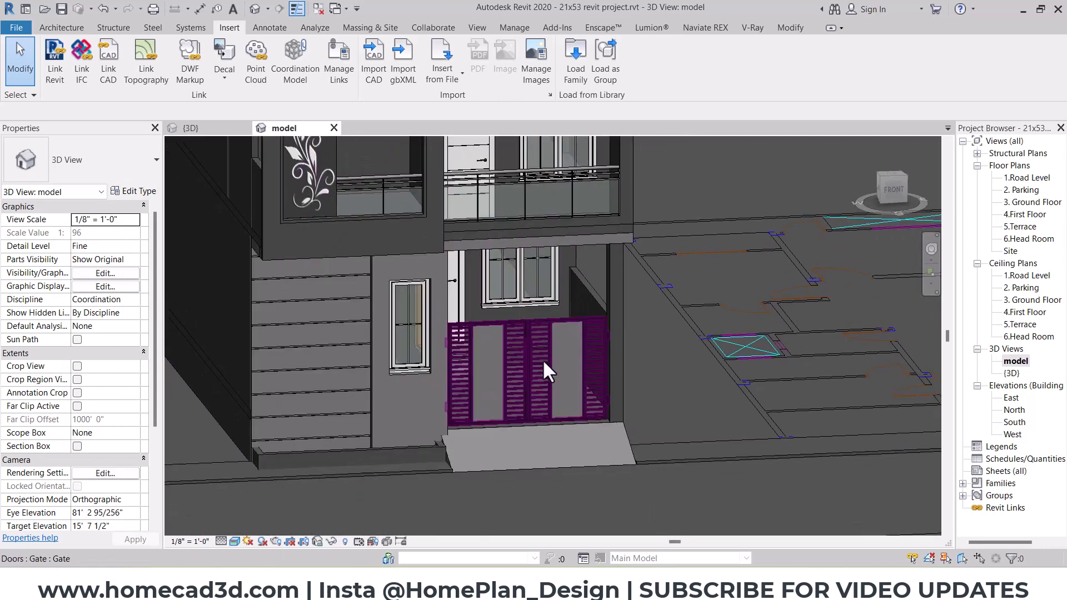
pyautogui.scroll(-3, 545, 368)
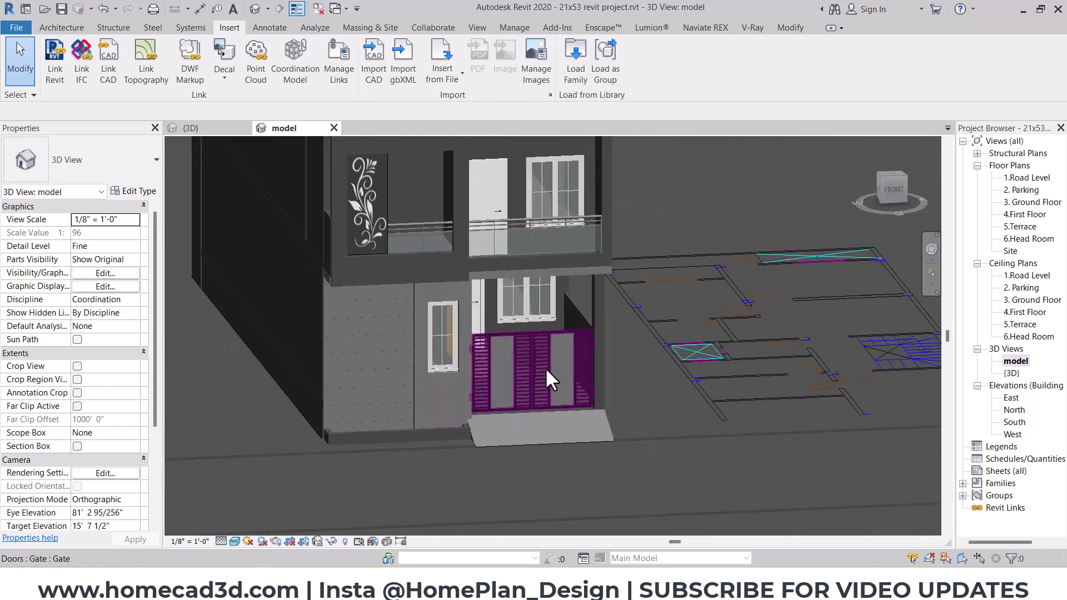
pyautogui.scroll(-2, 545, 368)
pyautogui.moveTo(552, 297); pyautogui.dragTo(553, 389, button='middle')
pyautogui.keyDown('shift'); pyautogui.moveTo(531, 321); pyautogui.dragTo(541, 328, button='middle'); pyautogui.keyUp('shift')
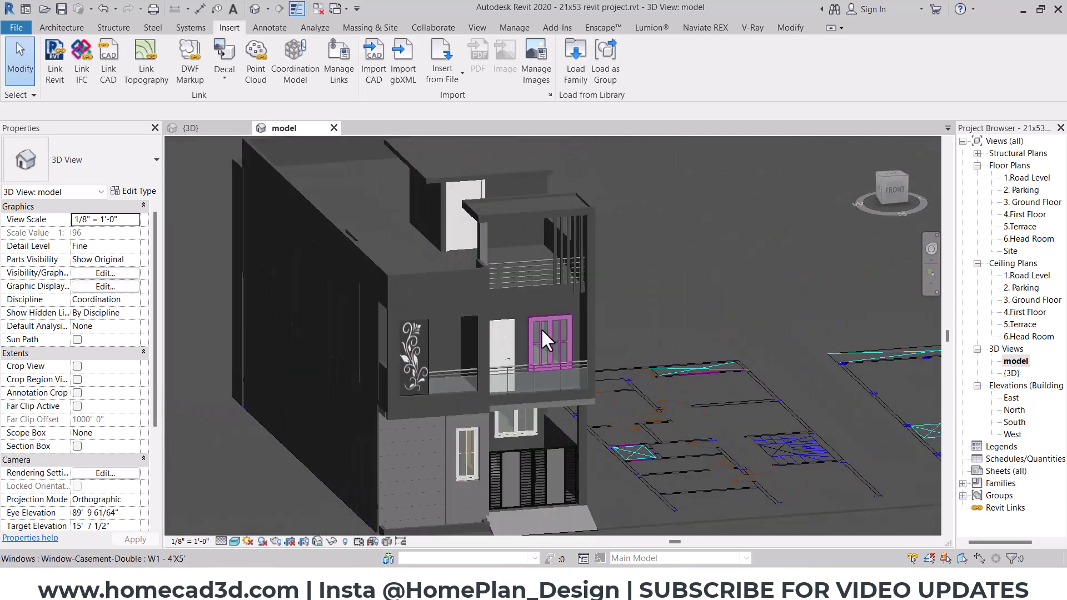
pyautogui.scroll(-4, 541, 328)
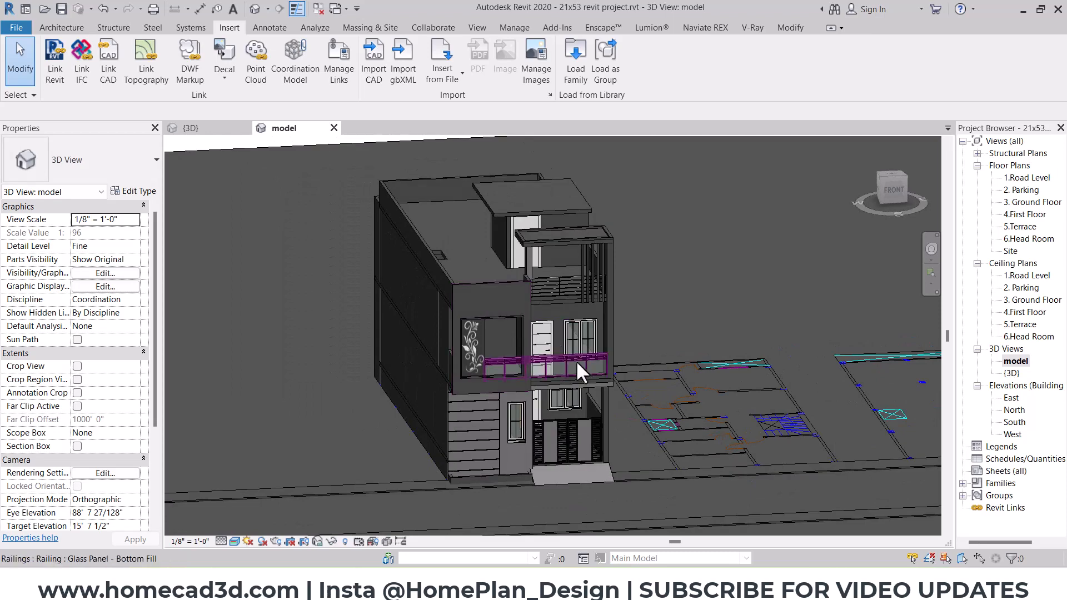